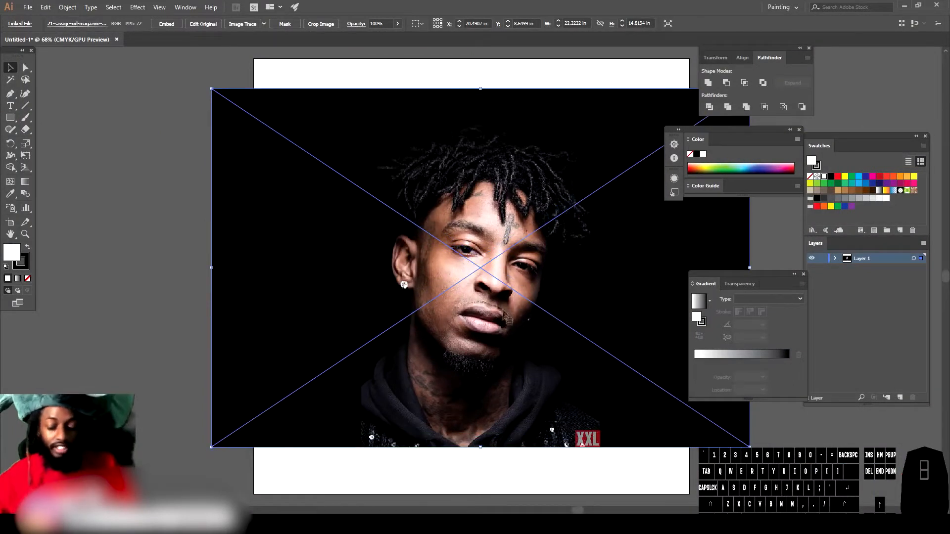
Step: Move the placed photo and enlarge it proportionally so it covers the artboard
drag(508, 232, 478, 275)
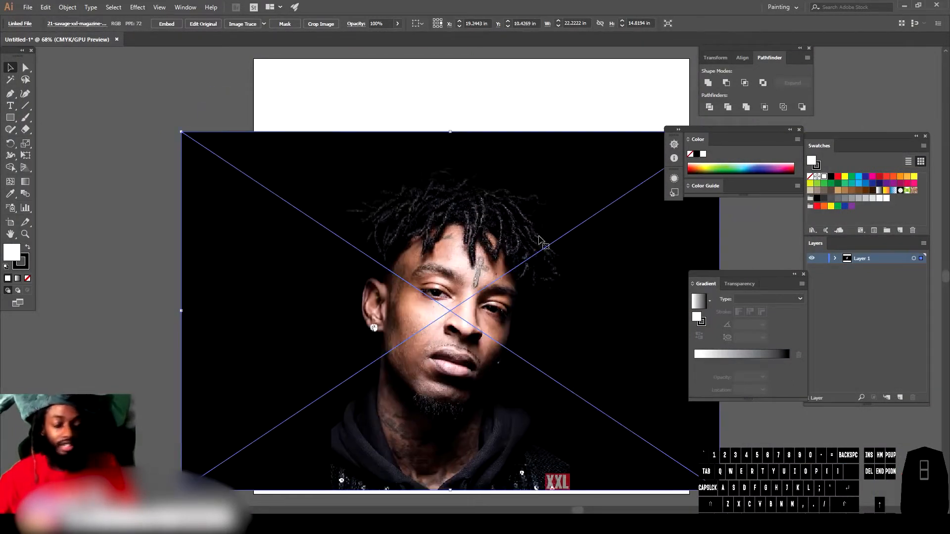
key(shift)
drag(173, 131, 313, 207)
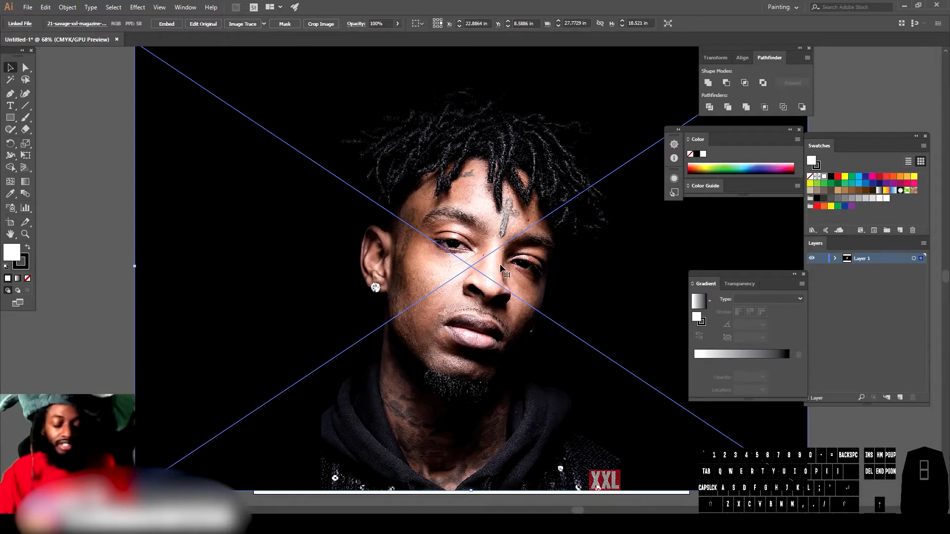
Step: Lower the photo's opacity to 69% and nudge it into position over the artboard
key(ctrl+minus)
key(ctrl+minus)
key(ctrl+minus)
key(ctrl+equal)
drag(476, 254, 482, 261)
drag(481, 262, 476, 251)
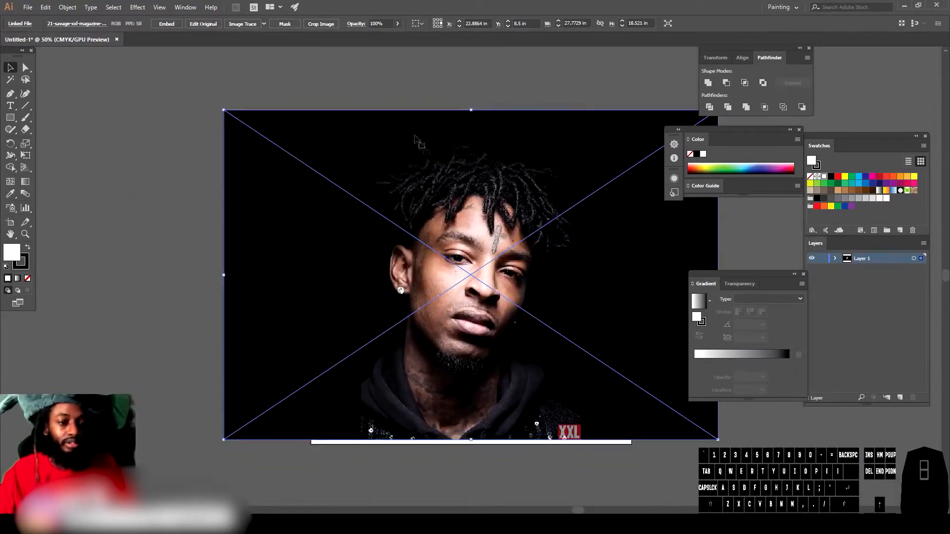
click(397, 23)
drag(397, 36, 384, 35)
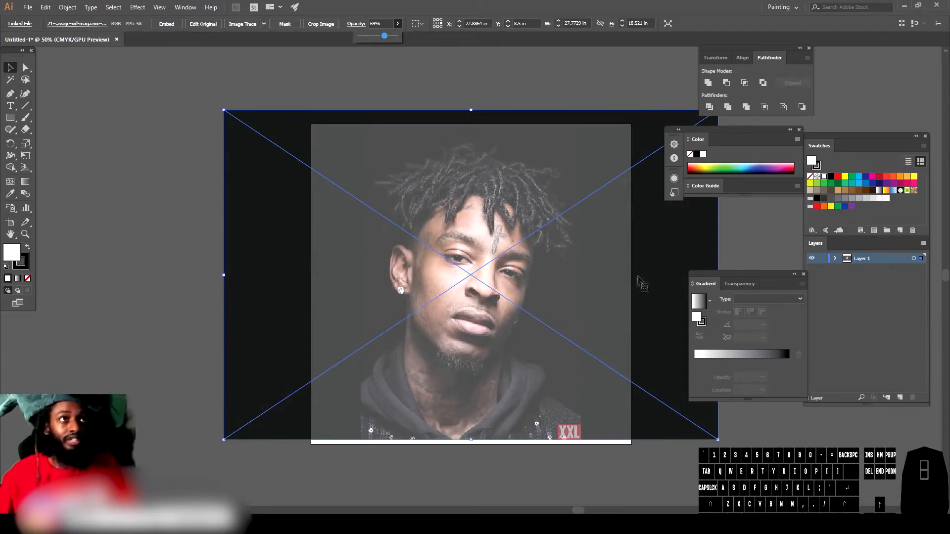
drag(568, 284, 567, 290)
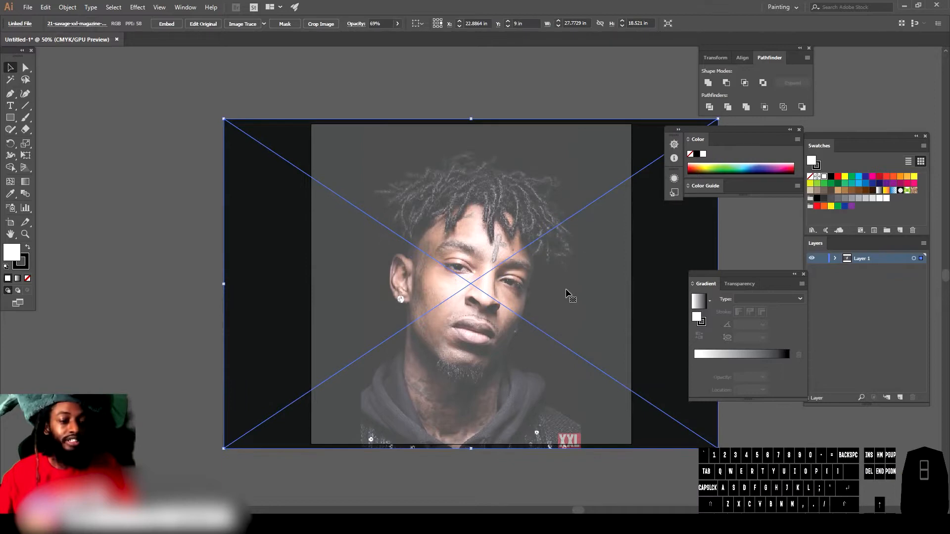
drag(535, 262, 537, 257)
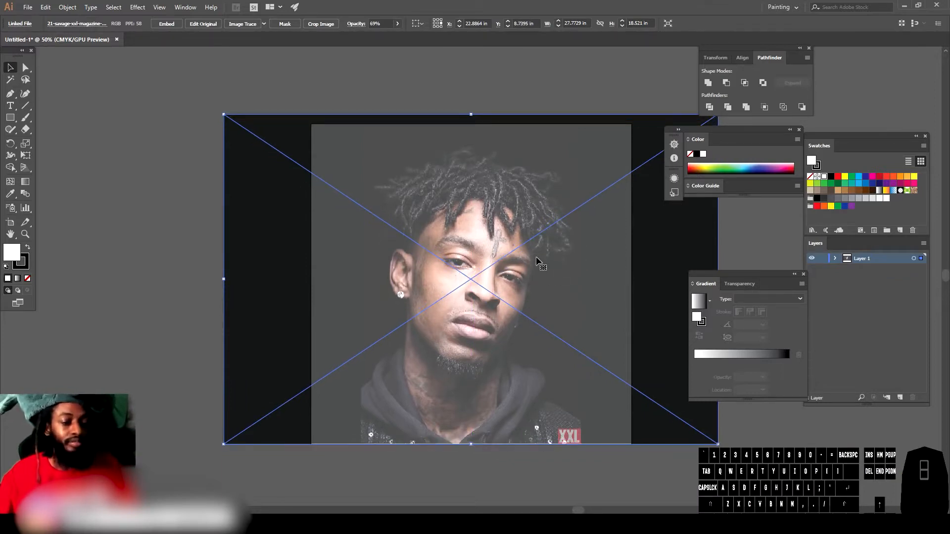
Step: Raise the photo's opacity to 79% and nudge it slightly upward
click(397, 24)
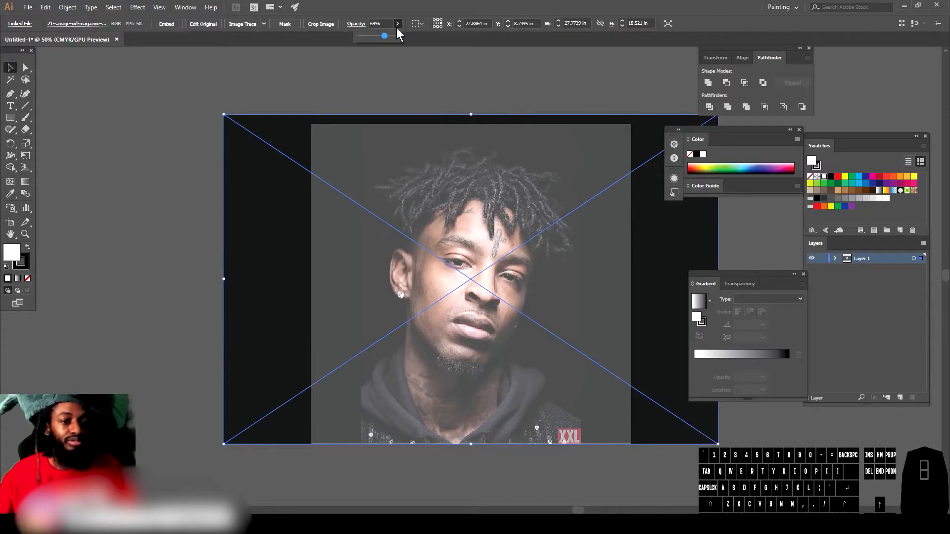
drag(385, 37, 388, 36)
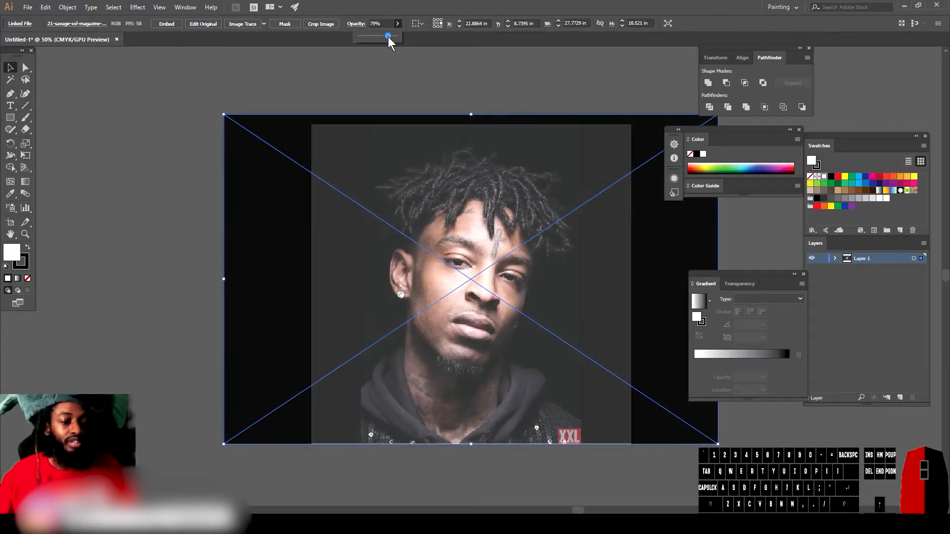
drag(452, 173, 455, 169)
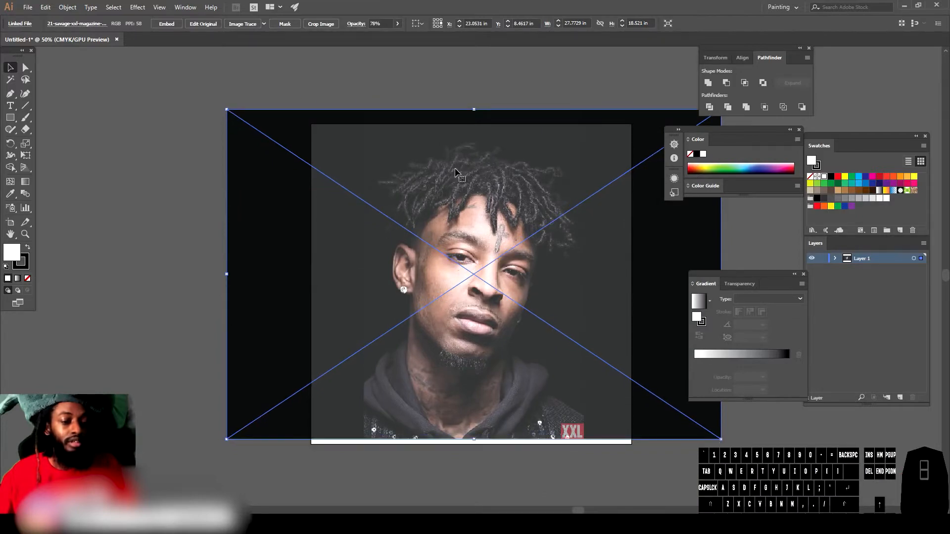
Step: Lock the photo's layer and add a new layer above it for drawing
click(821, 259)
click(900, 398)
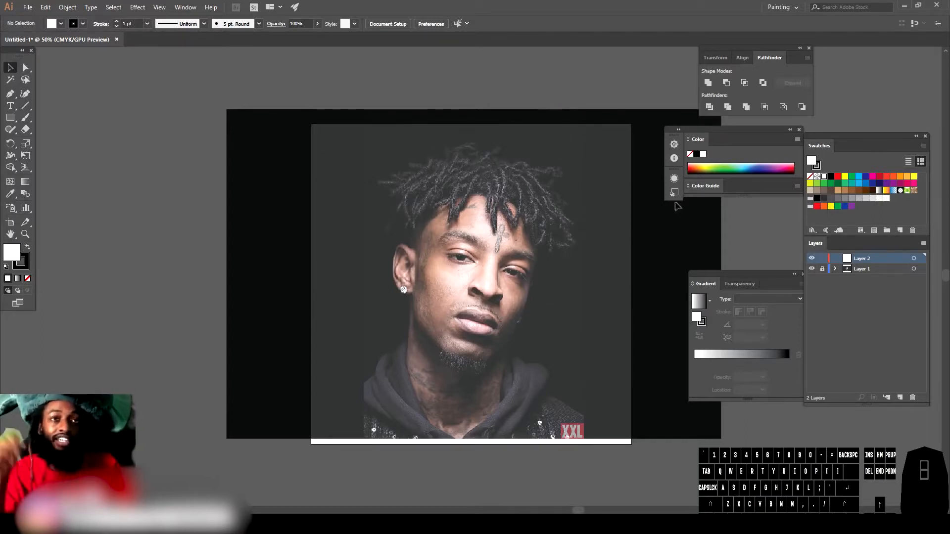
Step: Create a new Calligraphic Brush with its size set to 3 pt, controlled by Pressure, with 3 pt variation
click(259, 24)
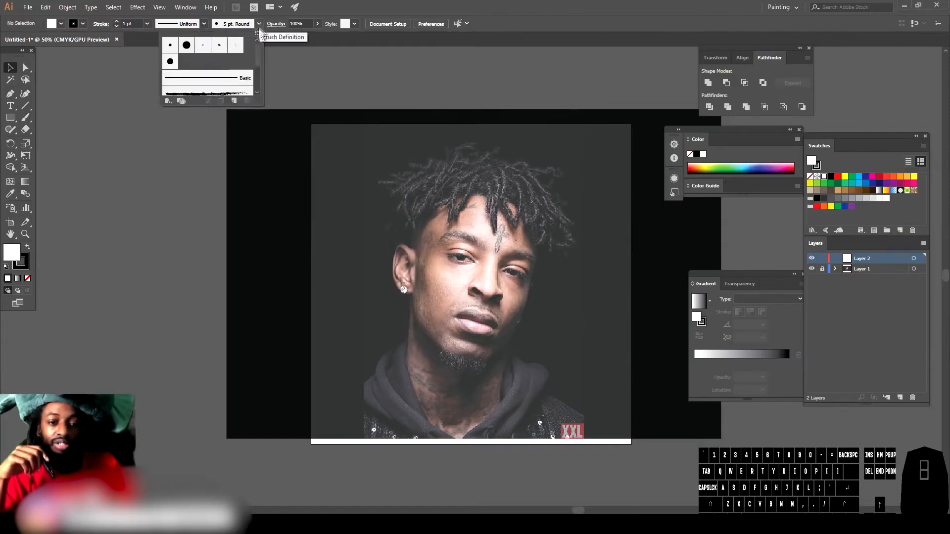
click(235, 100)
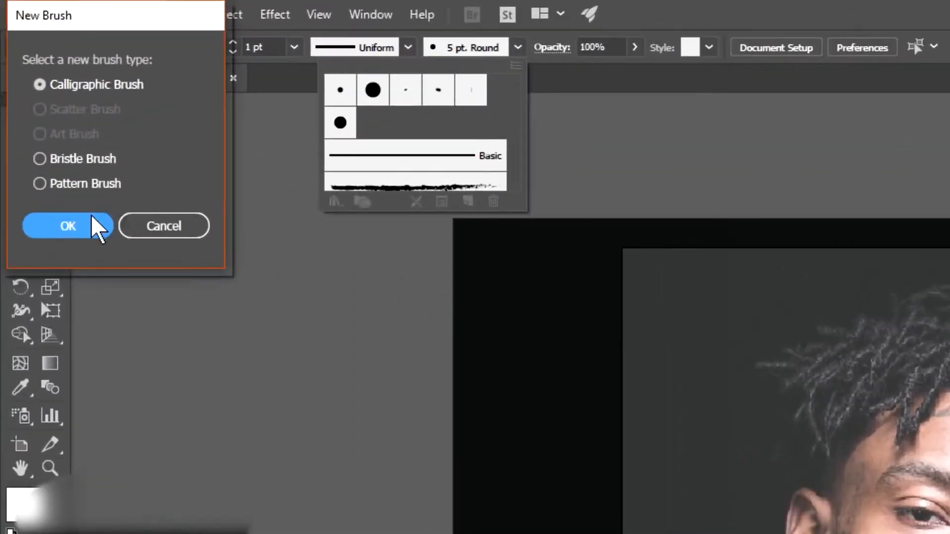
click(81, 193)
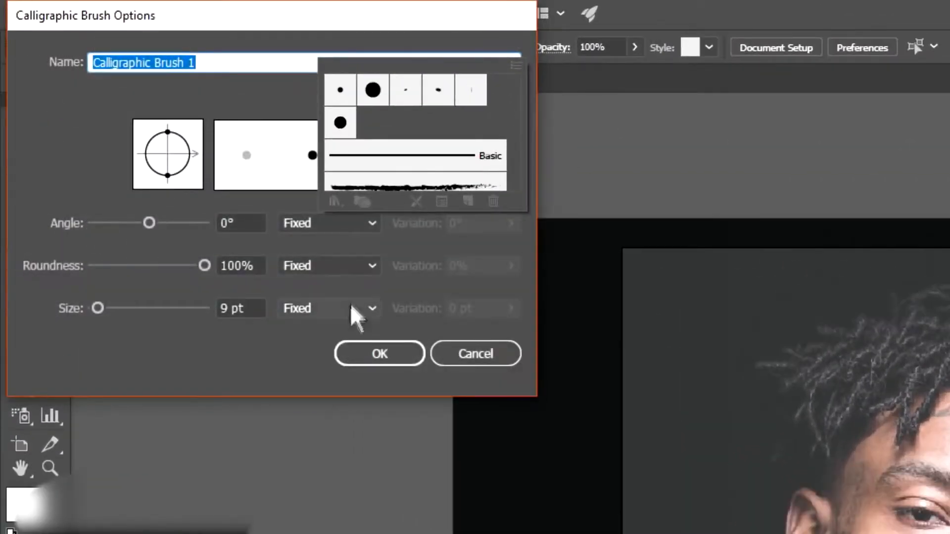
click(351, 308)
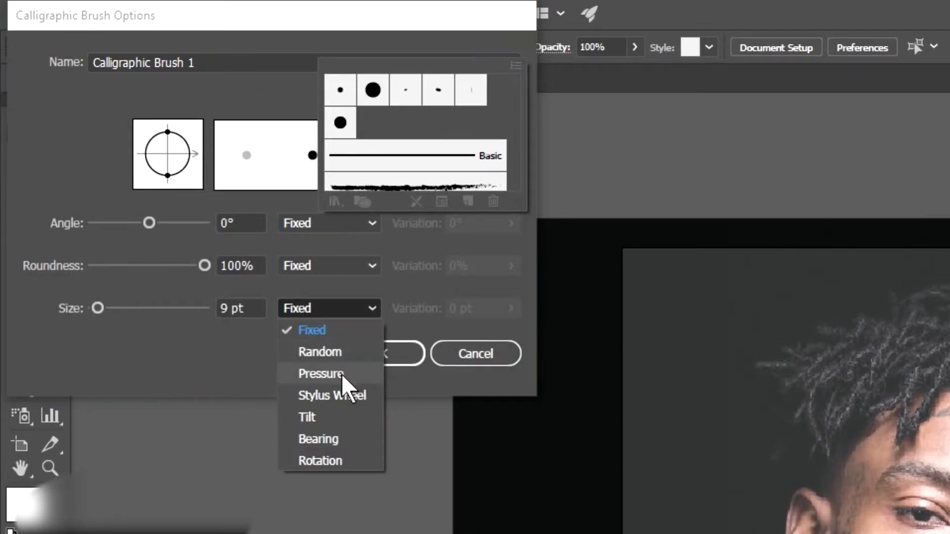
click(320, 376)
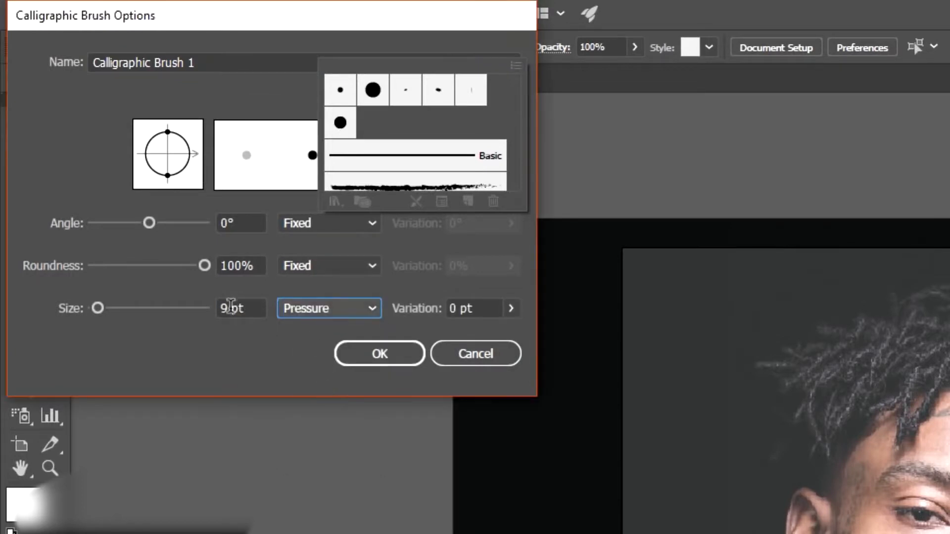
double_click(228, 309)
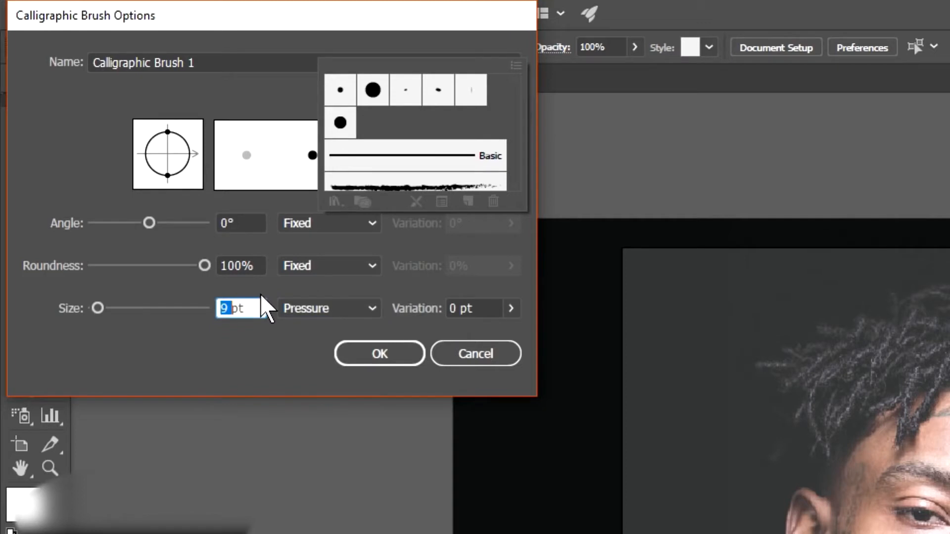
text(3)
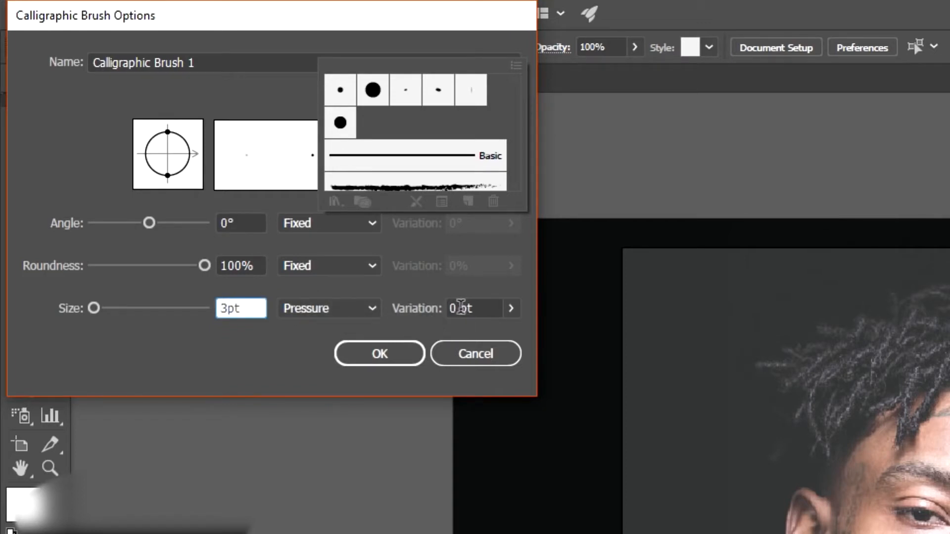
click(455, 308)
double_click(456, 307)
text(3)
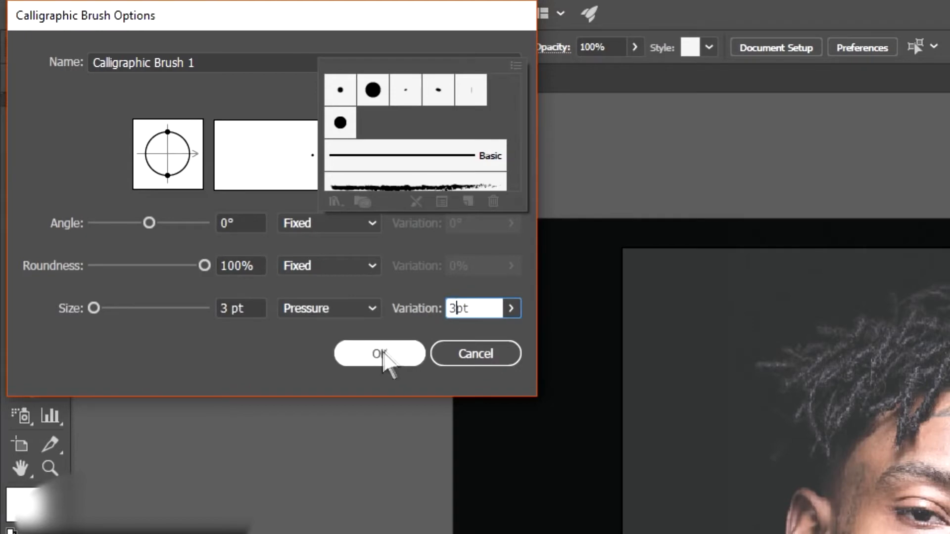
click(384, 357)
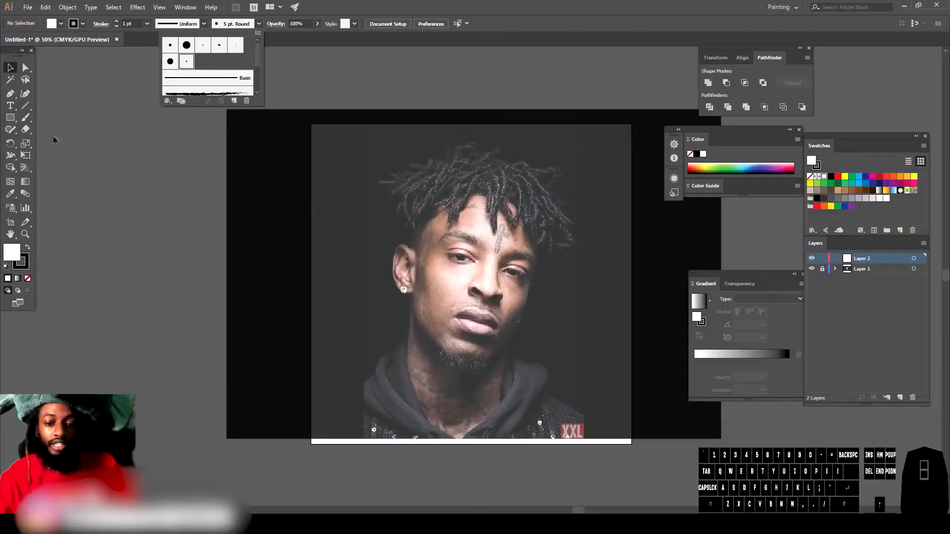
Step: Test the new brush with several pressure strokes on the pasteboard beside the artboard
click(26, 117)
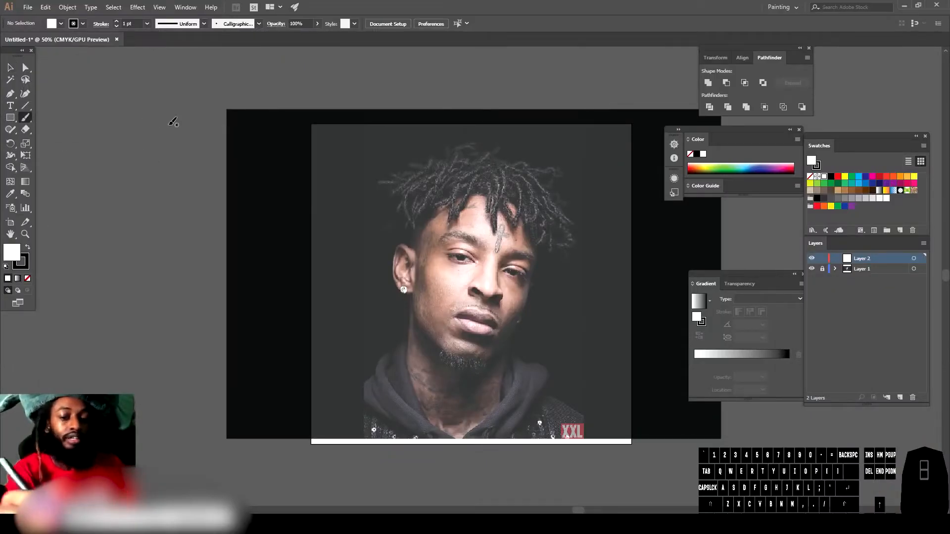
drag(185, 231, 170, 284)
mouse_move(167, 248)
mouse_down()
mouse_move(173, 143)
mouse_move(159, 208)
mouse_move(157, 345)
mouse_move(129, 195)
mouse_up()
mouse_move(132, 152)
mouse_down()
mouse_move(123, 206)
mouse_move(127, 346)
mouse_up()
mouse_move(155, 400)
mouse_down()
mouse_move(181, 360)
mouse_move(172, 257)
mouse_up()
drag(210, 304, 196, 376)
drag(197, 334, 208, 198)
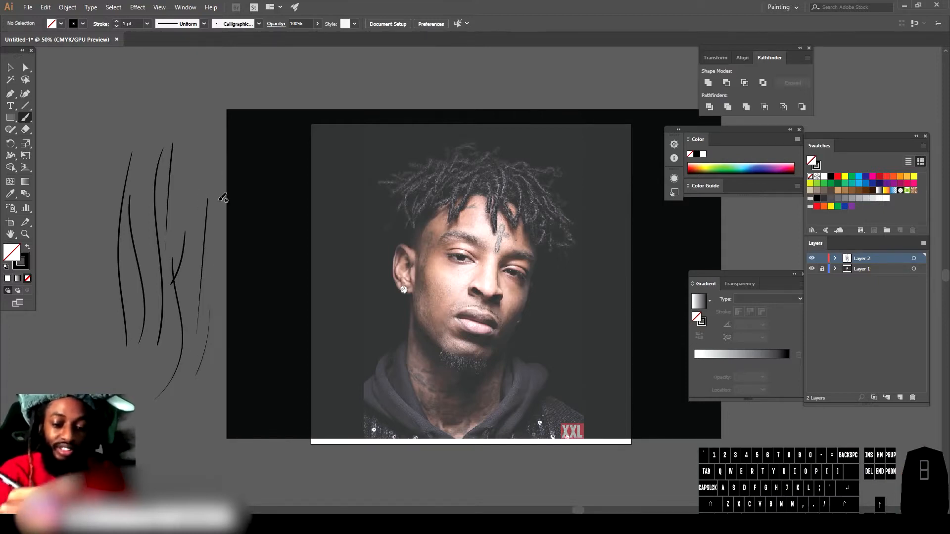
Step: Undo all the test strokes
key(ctrl+z)
key(ctrl+z)
key(ctrl+z)
key(ctrl+z)
key(ctrl+z)
key(ctrl+z)
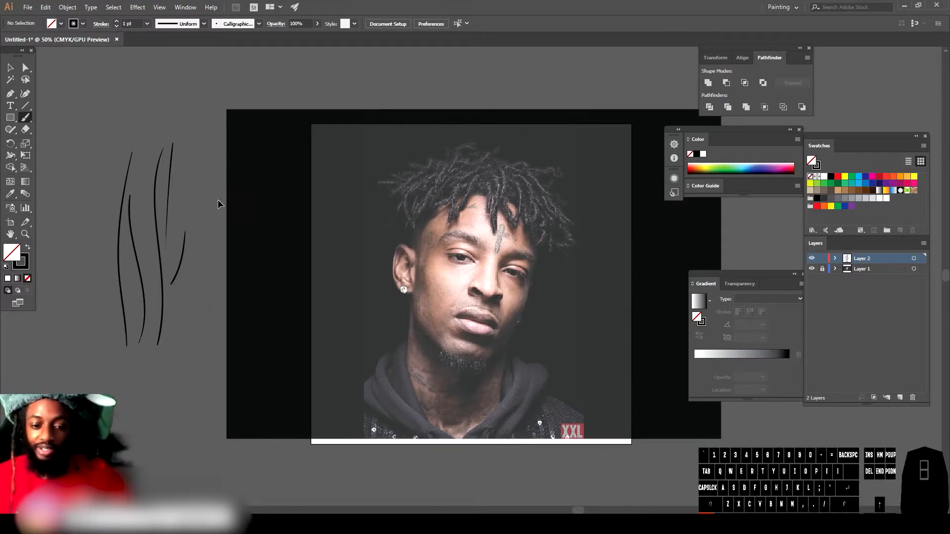
key(ctrl+z)
key(ctrl+z)
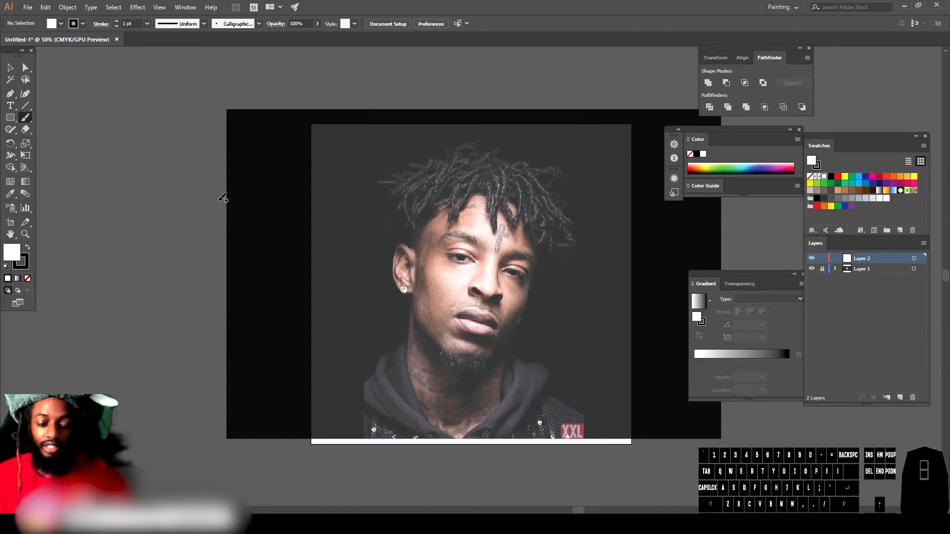
Step: Draw a few more test strokes on the pasteboard and undo them
drag(188, 203, 193, 221)
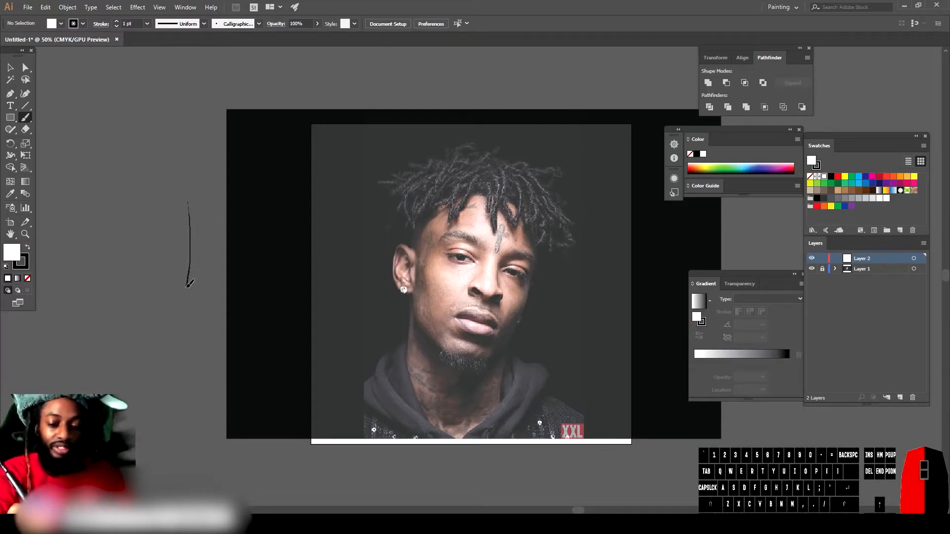
drag(176, 332, 176, 332)
drag(166, 239, 167, 273)
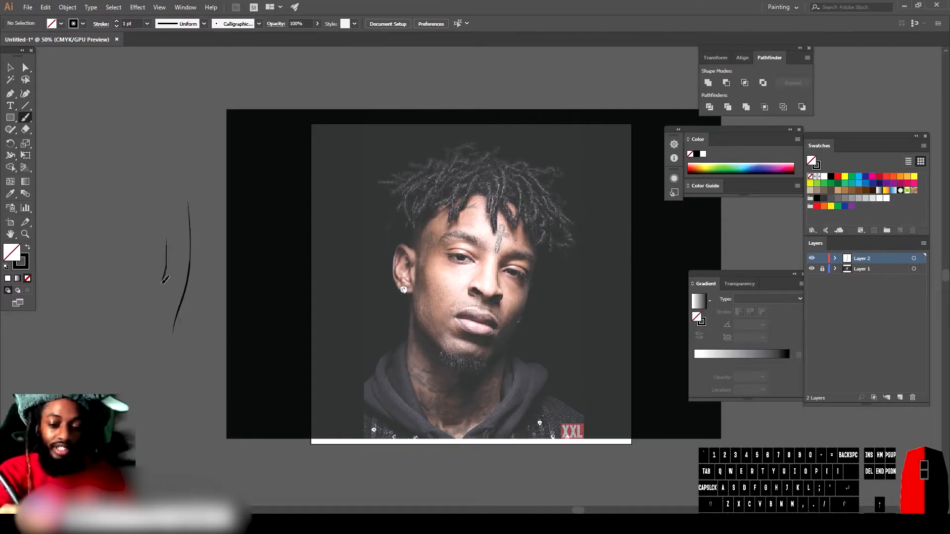
drag(155, 306, 152, 312)
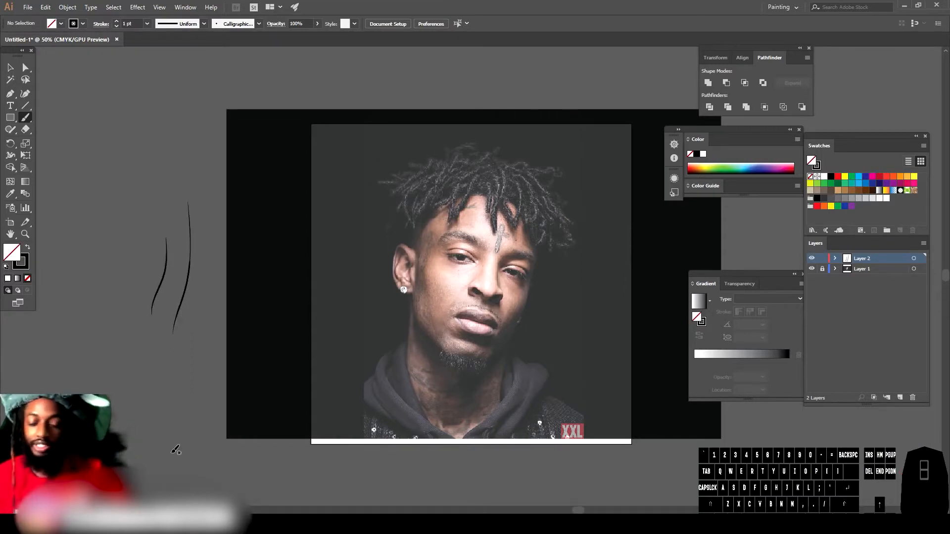
key(ctrl+z)
key(ctrl+z)
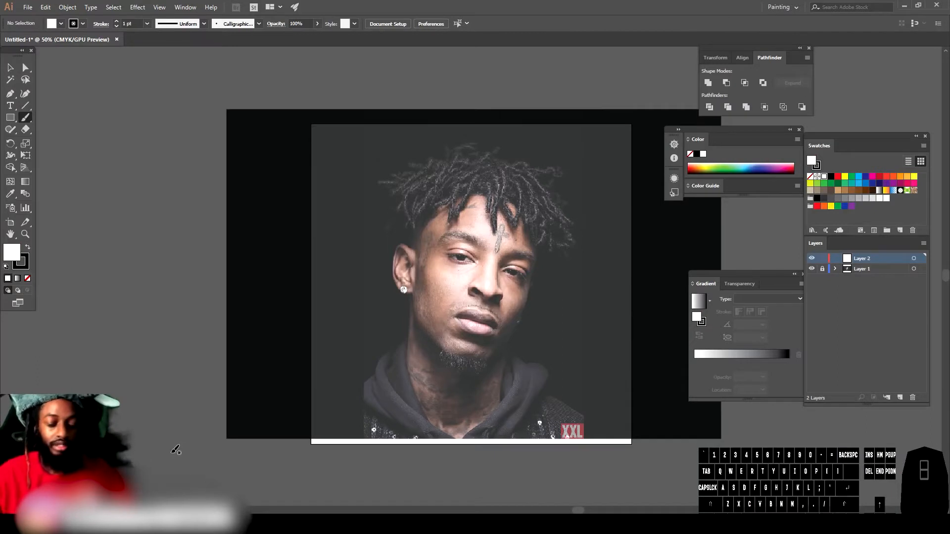
Step: Trace the outer curve and inner outline of the left nostril with the brush
key(ctrl+minus)
key(ctrl+equal)
key(ctrl+equal)
key(ctrl+equal)
key(ctrl+equal)
key(ctrl+equal)
key(ctrl+equal)
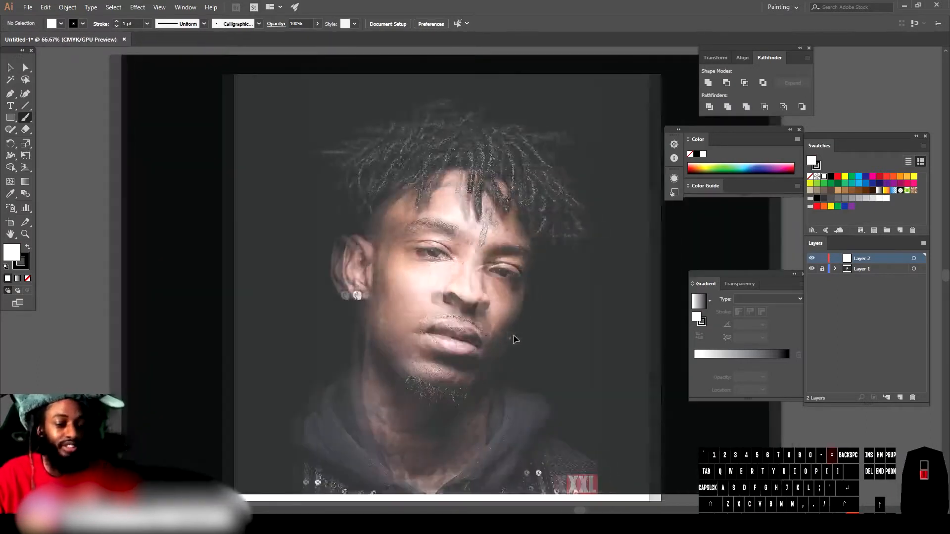
key(ctrl+equal)
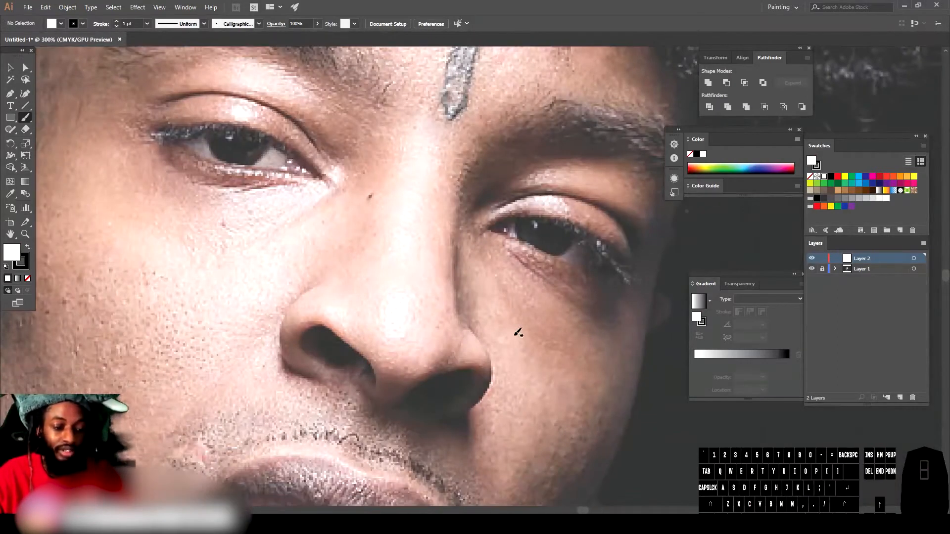
scroll(515, 331, down, 1)
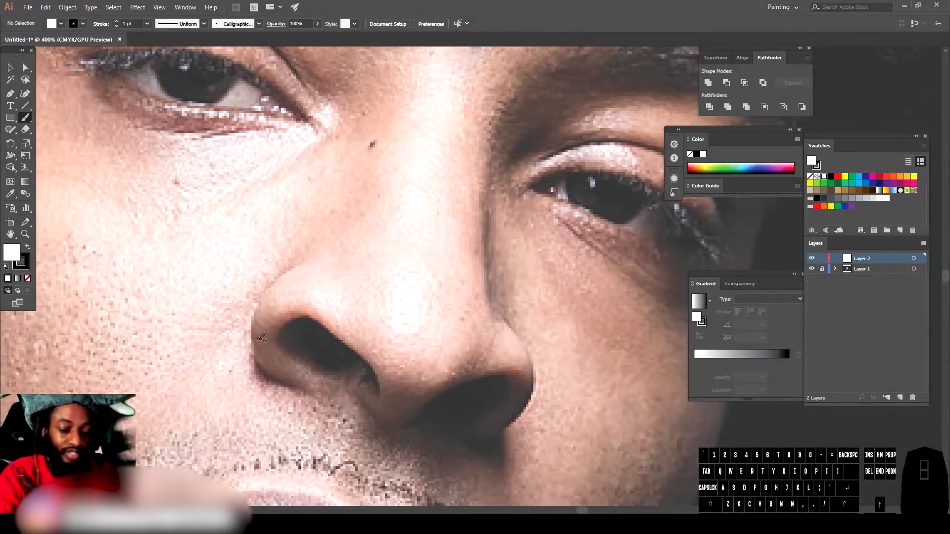
mouse_move(305, 384)
mouse_down()
mouse_move(262, 366)
mouse_move(248, 333)
mouse_move(258, 291)
mouse_move(295, 264)
mouse_up()
key(ctrl+z)
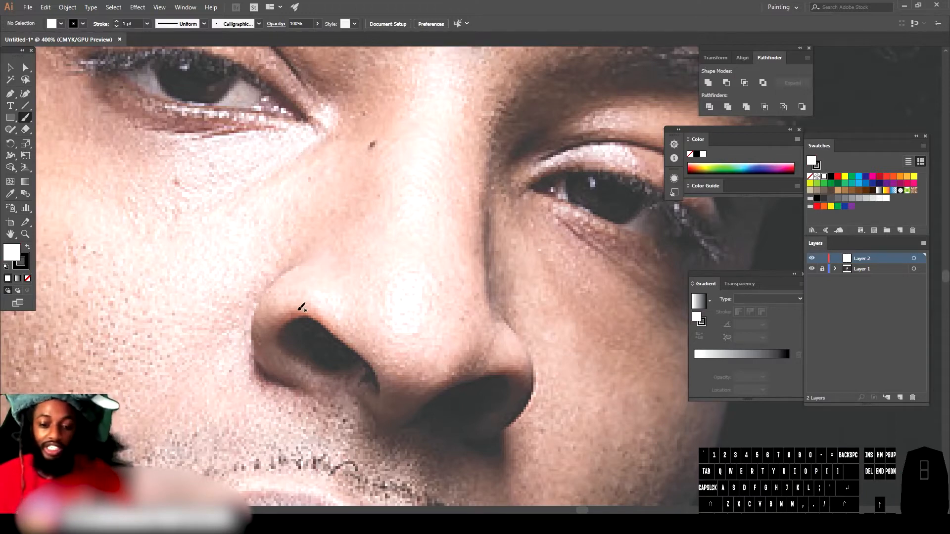
drag(315, 388, 258, 357)
mouse_move(257, 322)
mouse_down()
mouse_move(269, 287)
mouse_move(306, 258)
mouse_up()
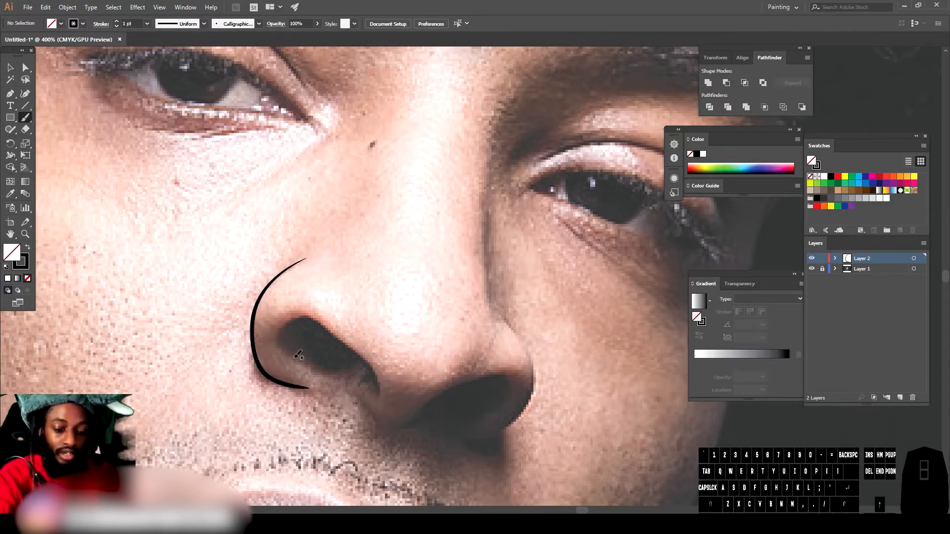
mouse_move(317, 314)
mouse_down()
mouse_move(379, 369)
mouse_move(372, 383)
mouse_up()
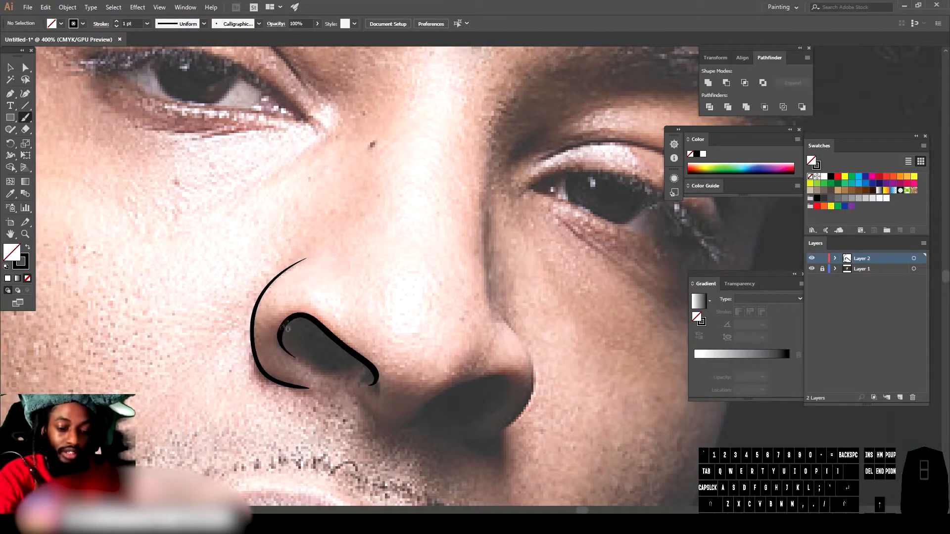
mouse_move(292, 322)
mouse_down()
mouse_move(282, 340)
mouse_move(317, 360)
mouse_move(374, 369)
mouse_up()
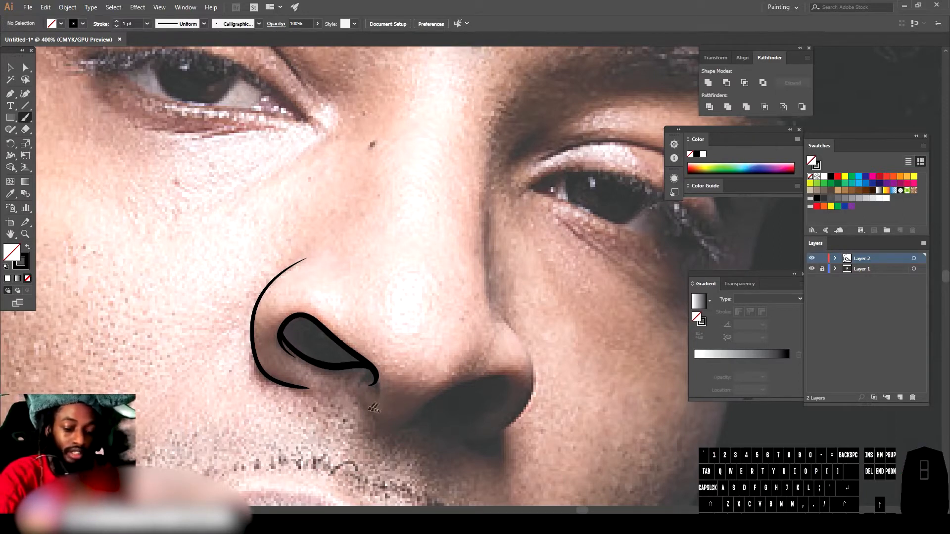
Step: Trace the outline of the right nostril with the brush
mouse_move(369, 409)
mouse_down()
mouse_move(412, 420)
mouse_move(444, 393)
mouse_move(501, 377)
mouse_up()
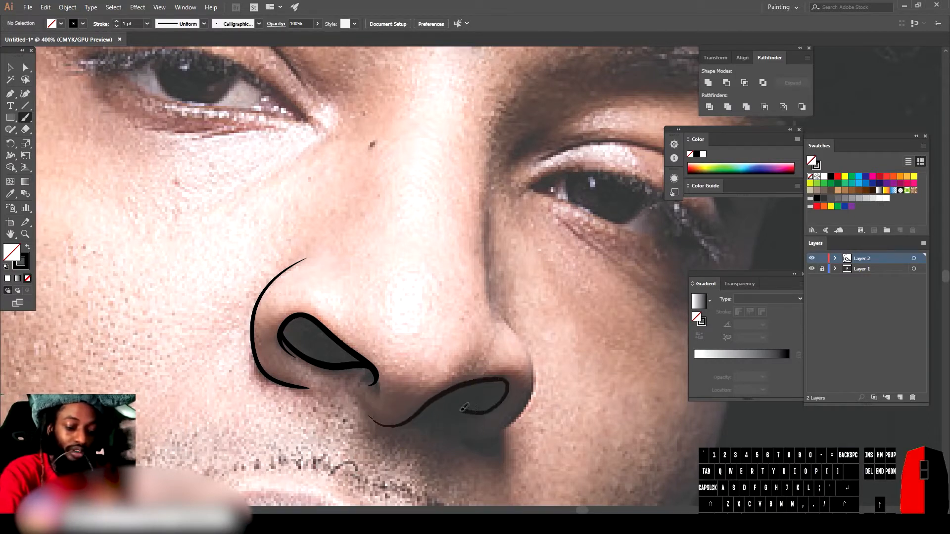
drag(430, 402, 428, 403)
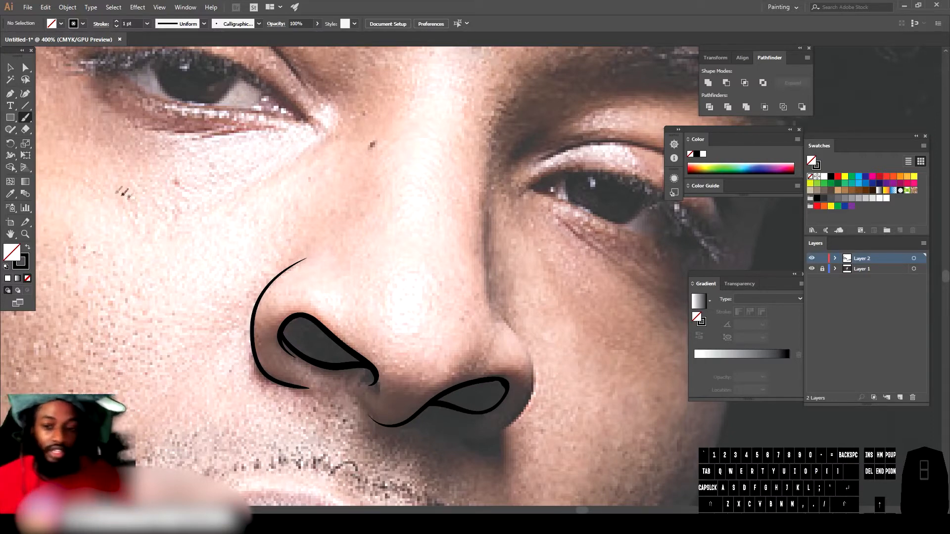
Step: Switch to the Pencil tool and accept its options with Fill new pencil strokes enabled
click(12, 130)
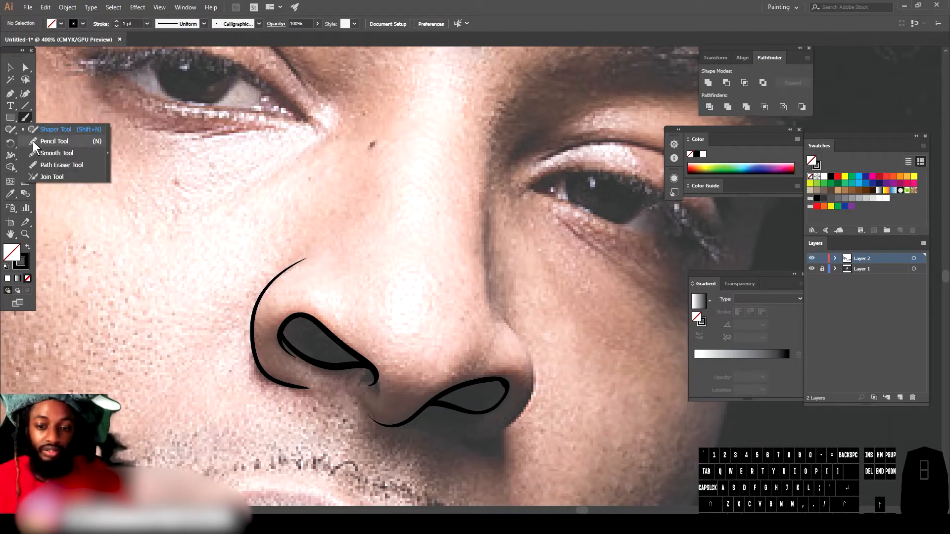
click(33, 141)
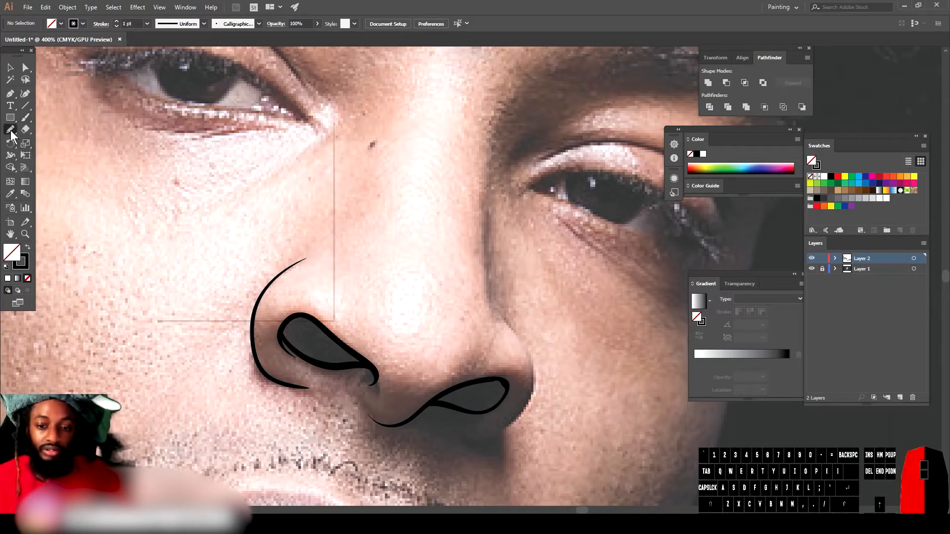
double_click(10, 131)
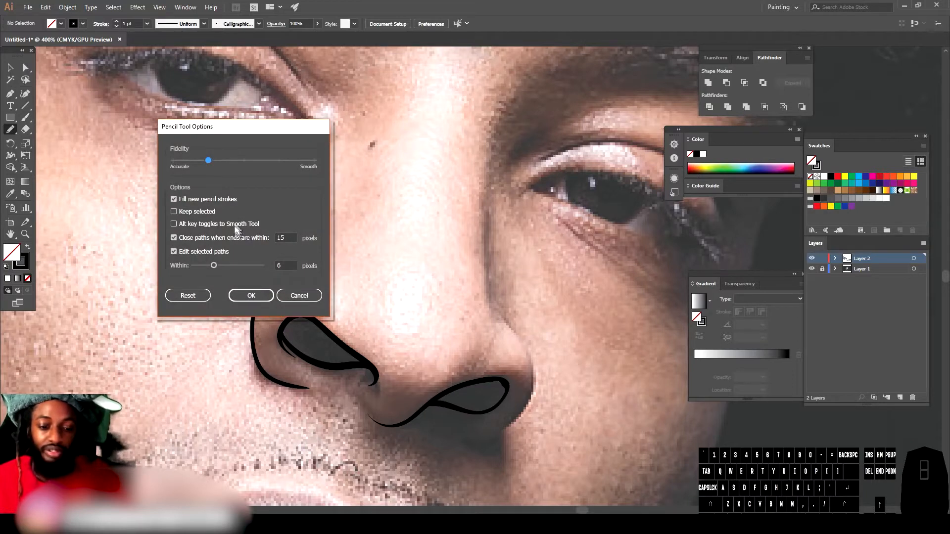
click(263, 295)
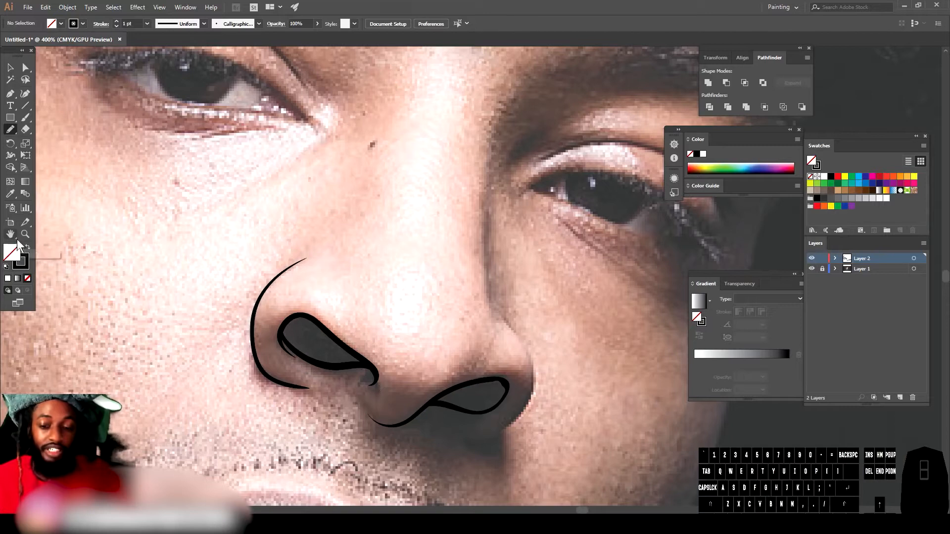
Step: Swap fill and stroke to a black fill, and draw a filled shape inside the left nostril
click(28, 251)
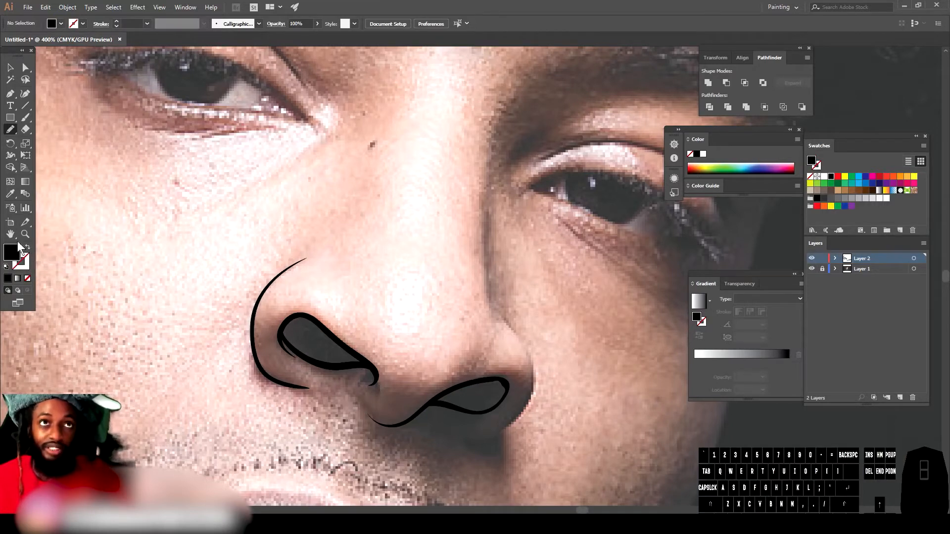
drag(279, 328, 294, 343)
drag(335, 366, 370, 364)
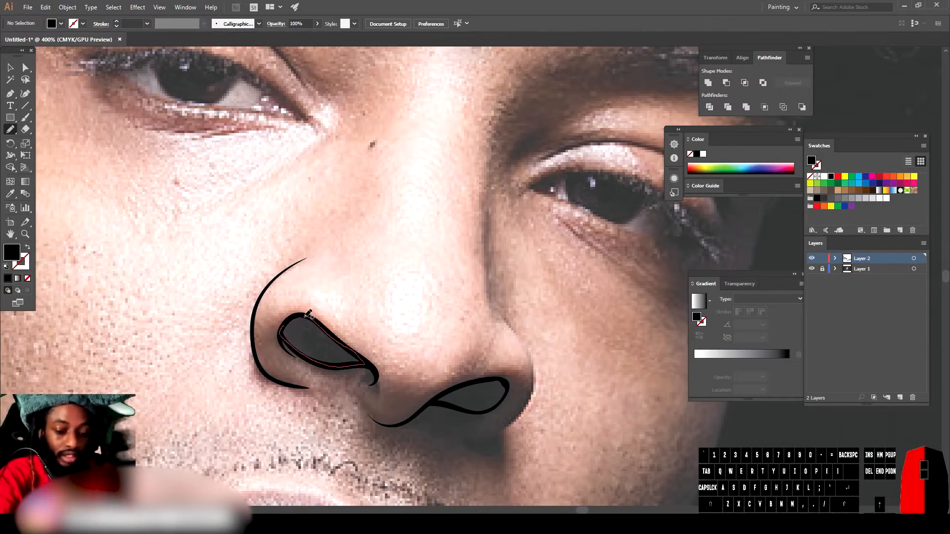
drag(291, 318, 292, 317)
Step: Draw a black filled shape inside the right nostril with the Pencil
drag(434, 399, 506, 377)
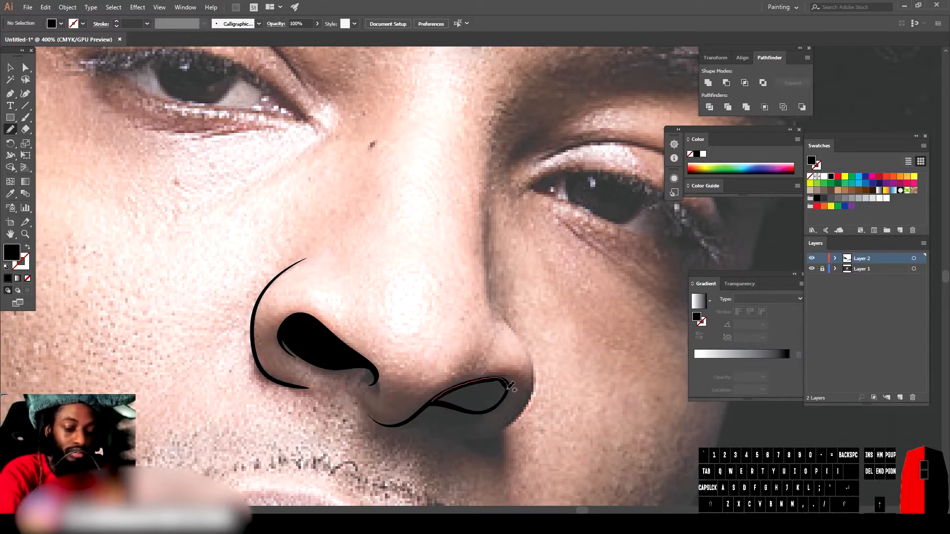
drag(467, 406, 428, 404)
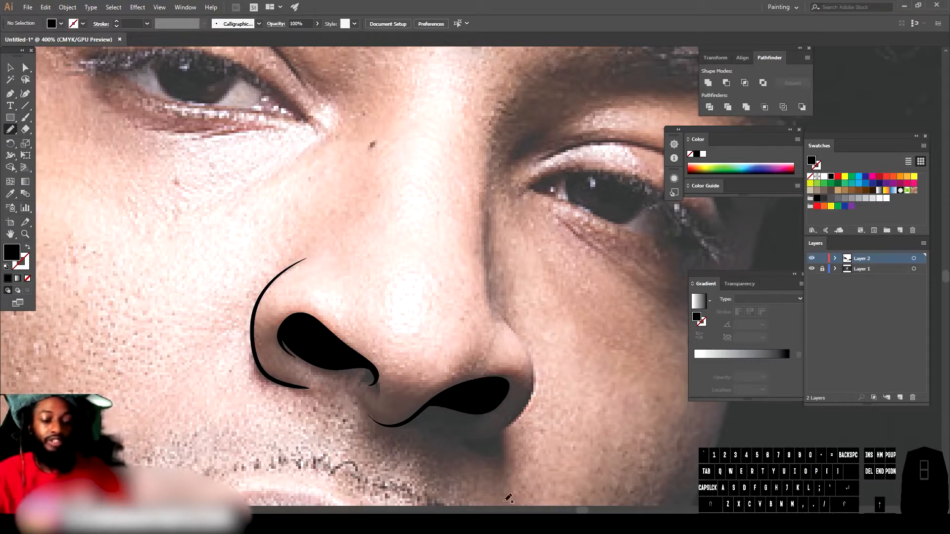
scroll(508, 499, down, 2)
scroll(492, 248, up, 2)
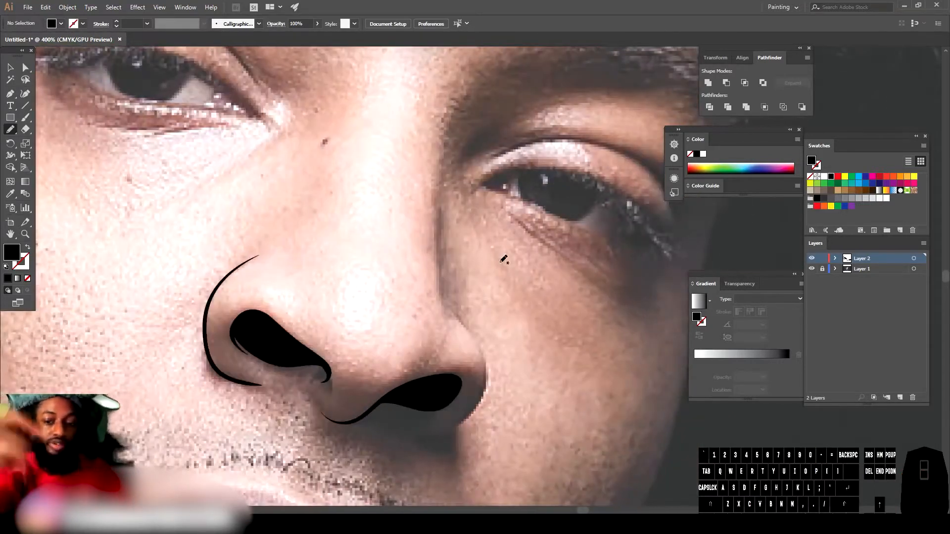
Step: Switch back to the Paintbrush and trace the right side of the nose up along the bridge
click(25, 118)
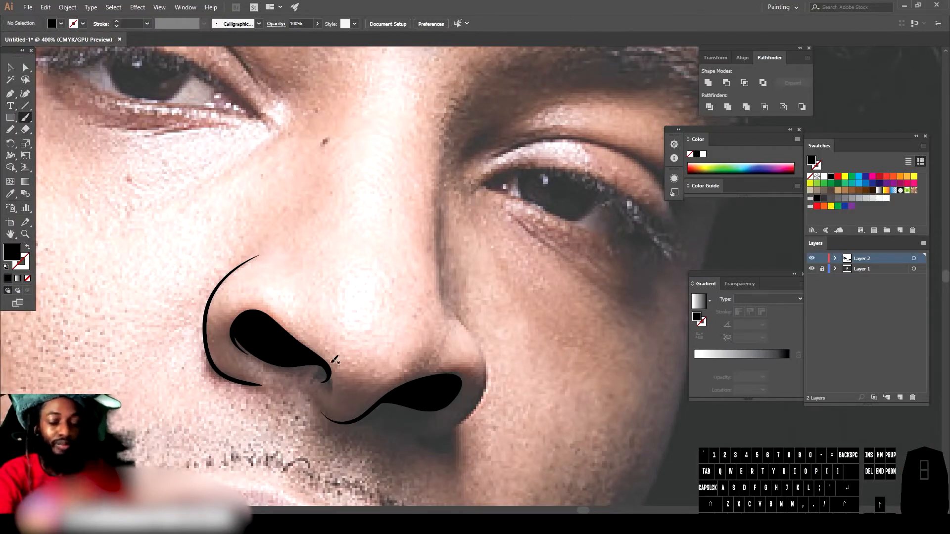
mouse_move(413, 432)
mouse_down()
mouse_move(456, 427)
mouse_move(489, 377)
mouse_move(485, 347)
mouse_move(444, 274)
mouse_move(445, 184)
mouse_up()
drag(447, 146, 445, 134)
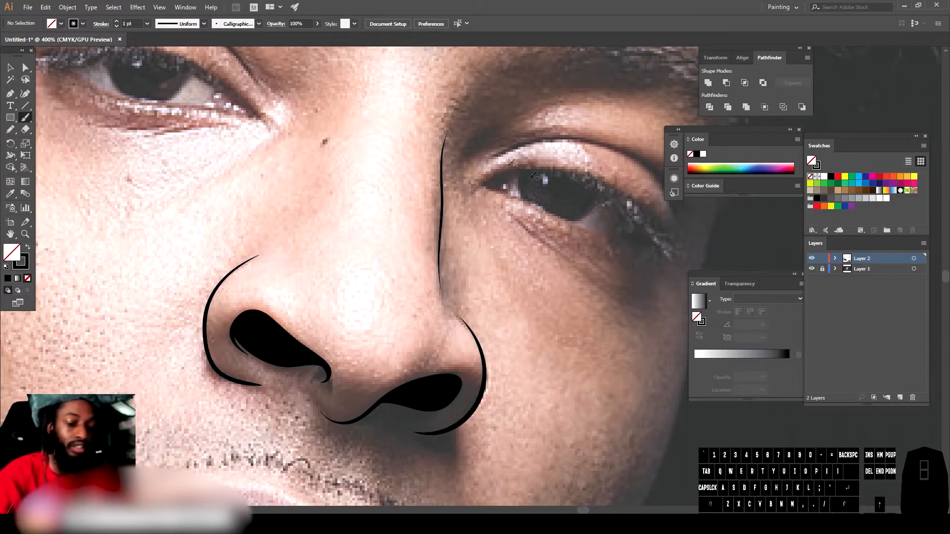
Step: Trace the upper and lower eyelid outlines of the left eye with the brush
scroll(615, 251, down, 5)
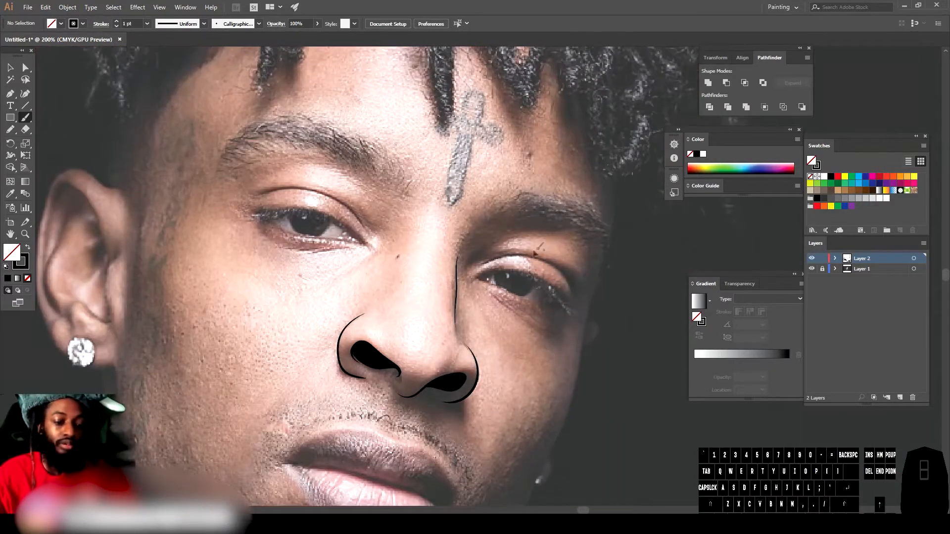
scroll(504, 251, up, 6)
scroll(494, 243, down, 2)
scroll(497, 240, up, 2)
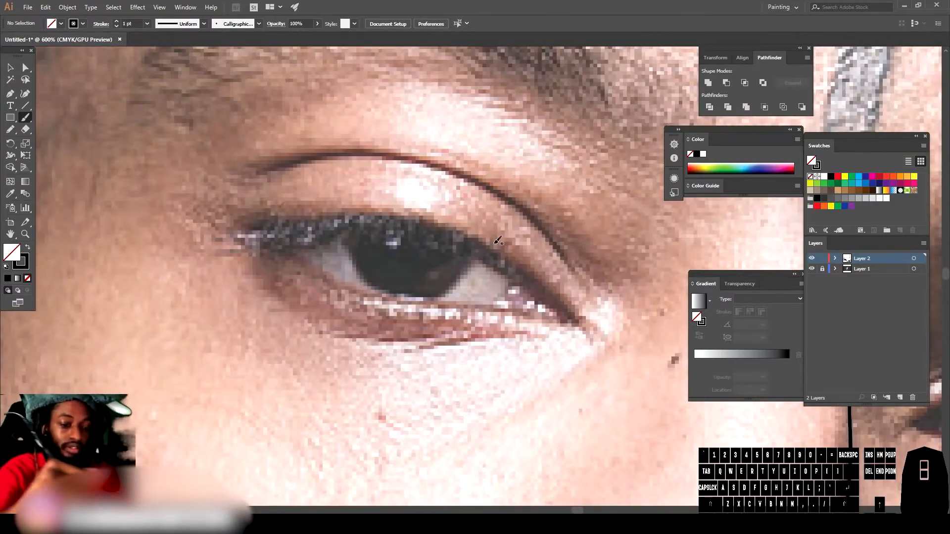
mouse_move(242, 224)
mouse_down()
mouse_move(379, 215)
mouse_move(426, 223)
mouse_move(503, 257)
mouse_move(571, 324)
mouse_up()
mouse_move(507, 302)
mouse_down()
mouse_move(520, 299)
mouse_move(510, 267)
mouse_up()
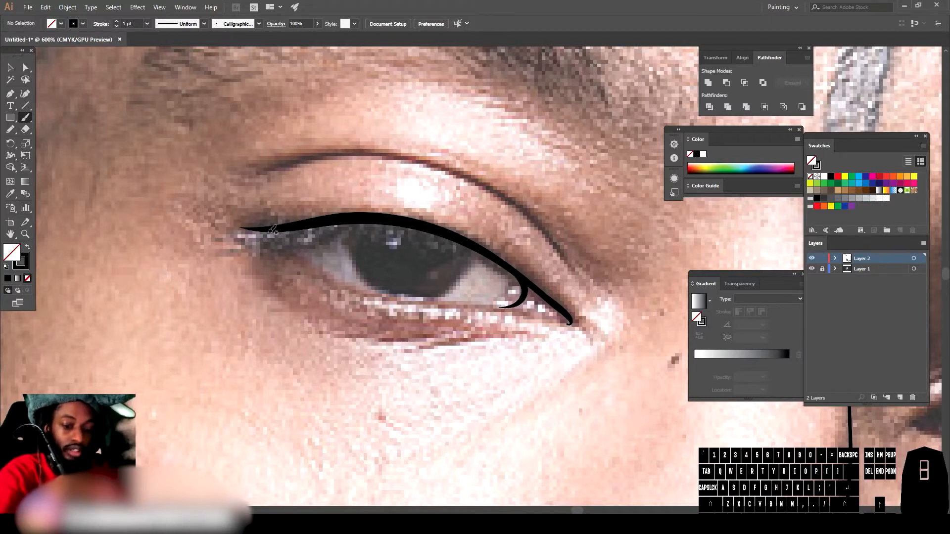
mouse_move(272, 231)
mouse_down()
mouse_move(374, 292)
mouse_move(573, 321)
mouse_up()
Step: Trace the left eye's eyelid crease and the line beneath the eye
mouse_move(243, 173)
mouse_down()
mouse_move(361, 150)
mouse_move(438, 161)
mouse_move(522, 201)
mouse_move(608, 304)
mouse_up()
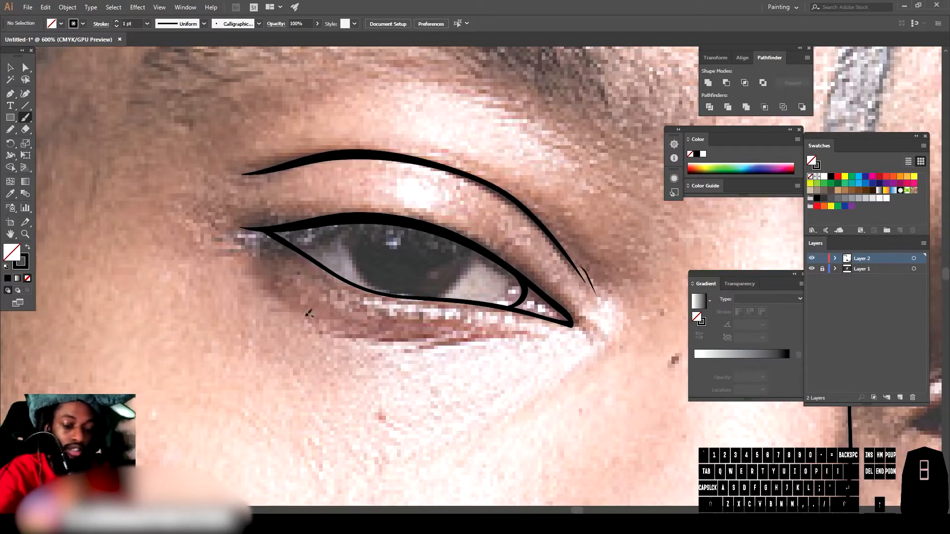
drag(345, 333, 537, 336)
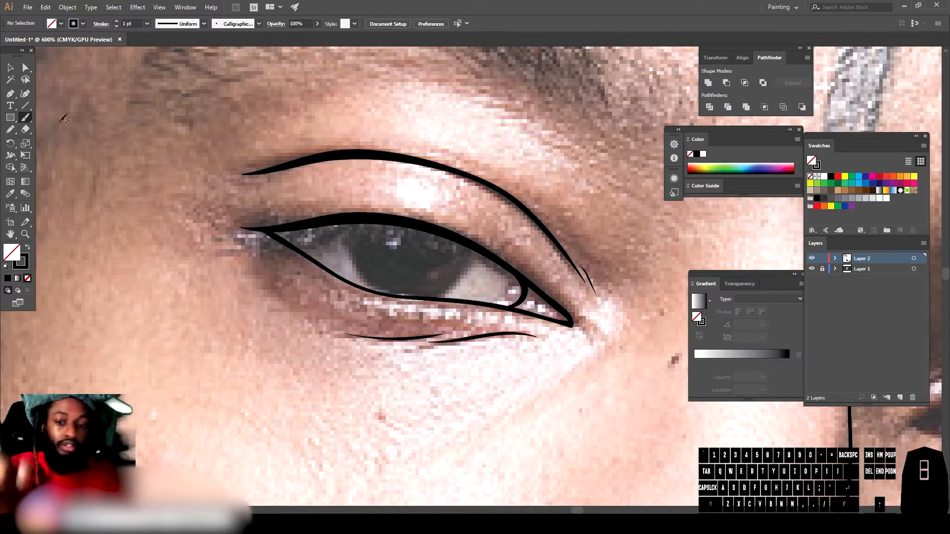
click(10, 129)
mouse_move(345, 215)
mouse_down()
mouse_move(359, 261)
mouse_move(380, 285)
mouse_move(426, 296)
mouse_up()
mouse_move(483, 250)
mouse_down()
mouse_move(406, 221)
mouse_move(345, 216)
mouse_up()
key(ctrl+z)
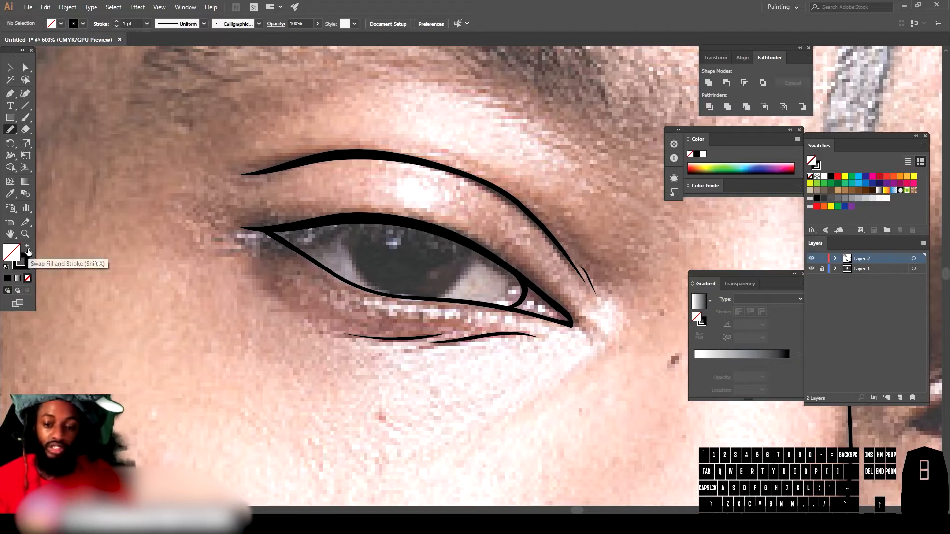
Step: Swap fill and stroke to black fill and draw the left eye's iris as a filled Pencil shape
click(28, 250)
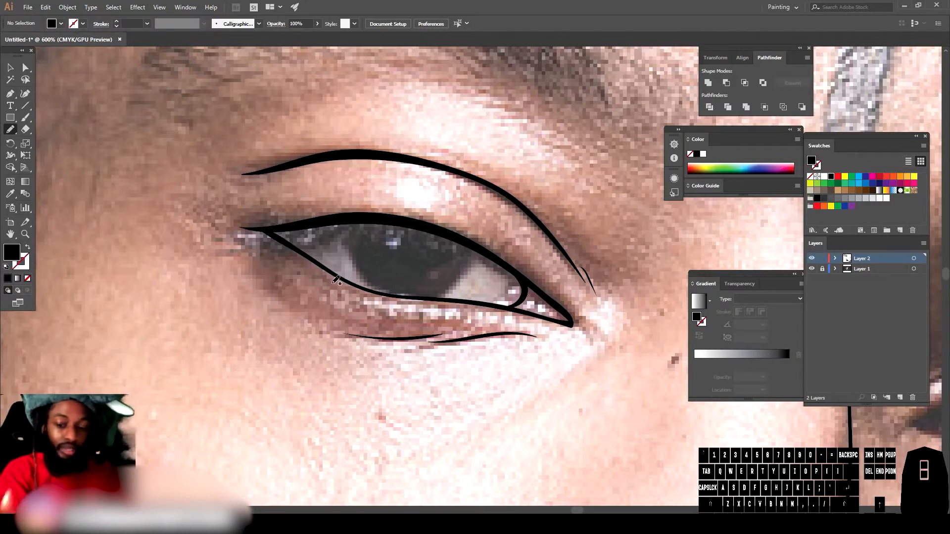
mouse_move(348, 217)
mouse_down()
mouse_move(350, 257)
mouse_move(369, 282)
mouse_move(425, 297)
mouse_up()
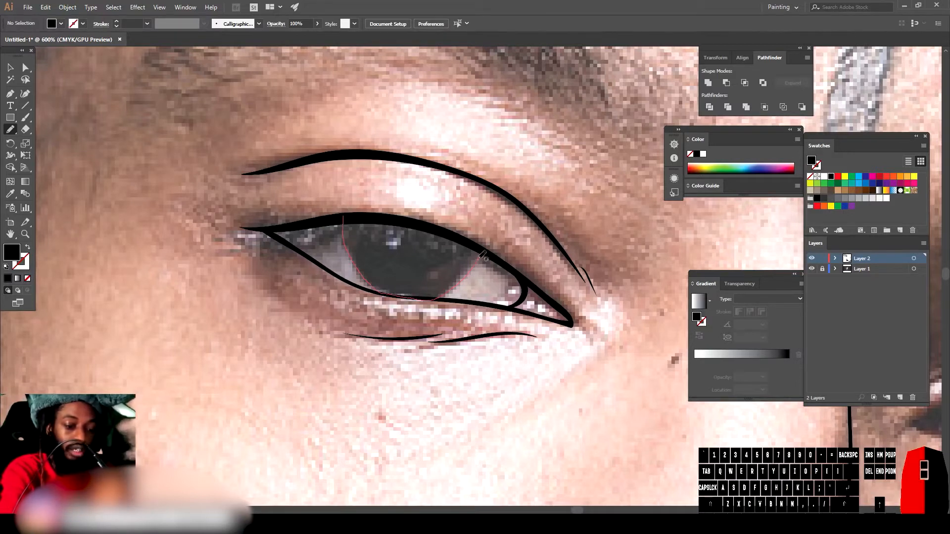
mouse_move(477, 246)
mouse_down()
mouse_move(418, 222)
mouse_move(361, 213)
mouse_move(345, 216)
mouse_move(357, 223)
mouse_move(326, 245)
mouse_move(258, 244)
mouse_up()
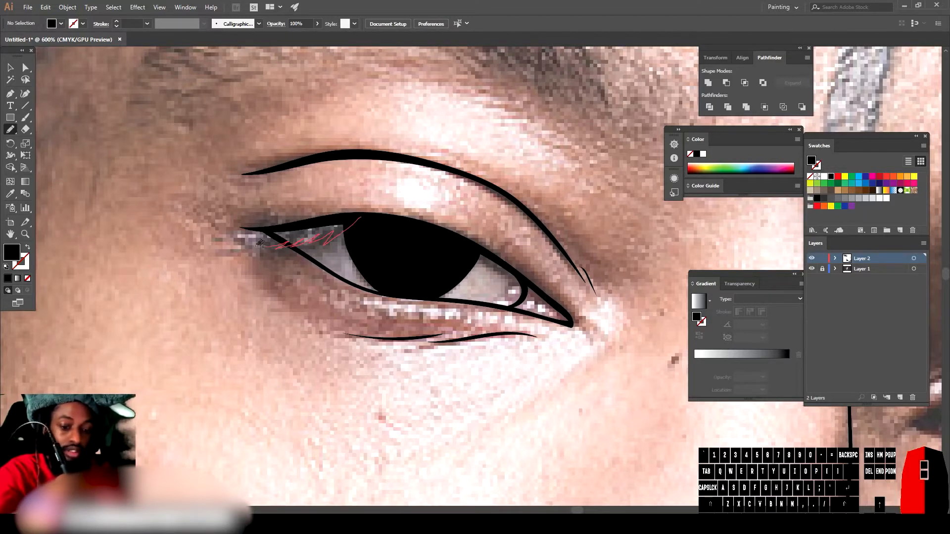
Step: Draw filled eyelash shapes along the left eye's upper lid and outer corner
drag(234, 227, 381, 212)
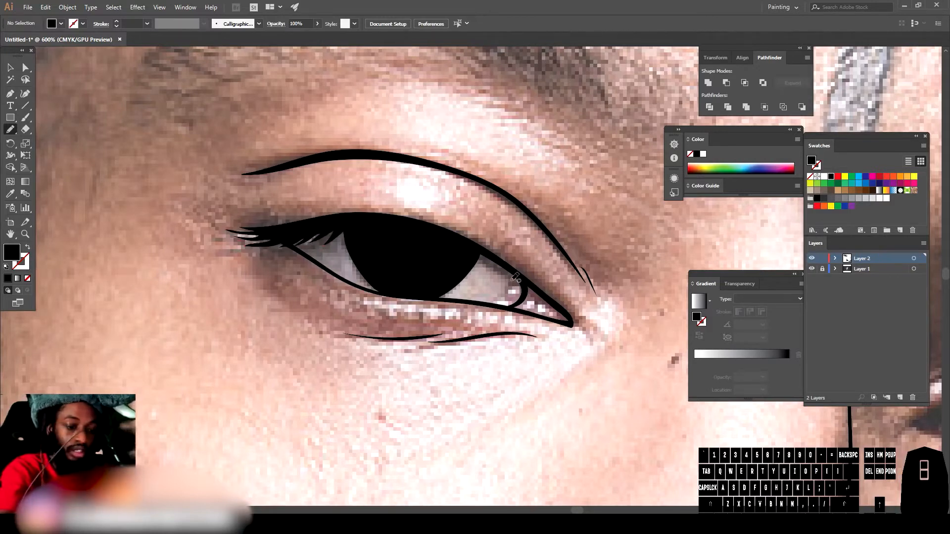
mouse_move(526, 279)
mouse_down()
mouse_move(523, 289)
mouse_move(517, 275)
mouse_up()
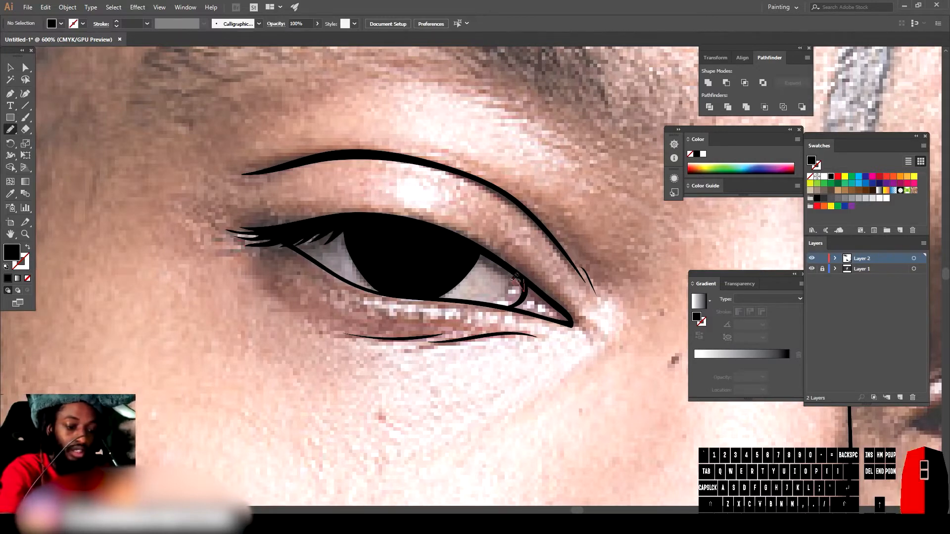
mouse_move(495, 264)
mouse_down()
mouse_move(465, 243)
mouse_move(533, 288)
mouse_up()
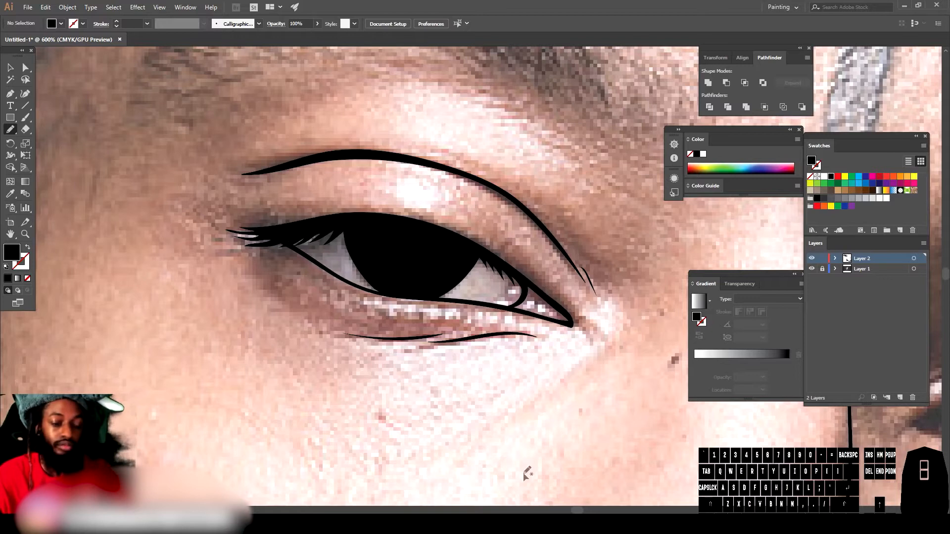
Step: Draw the right eye's iris and upper lashes as black filled Pencil shapes
key(ctrl+minus)
key(ctrl+minus)
key(ctrl+minus)
key(ctrl+minus)
scroll(544, 411, right, 2)
key(ctrl+equal)
key(ctrl+equal)
key(ctrl+equal)
key(ctrl+equal)
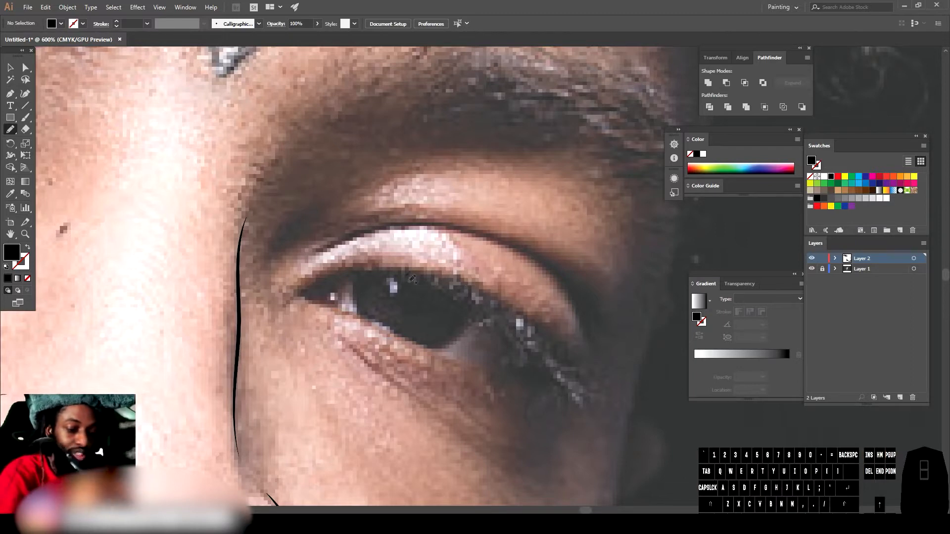
mouse_move(571, 365)
mouse_down()
mouse_move(515, 309)
mouse_move(418, 266)
mouse_move(337, 271)
mouse_move(293, 297)
mouse_move(323, 297)
mouse_up()
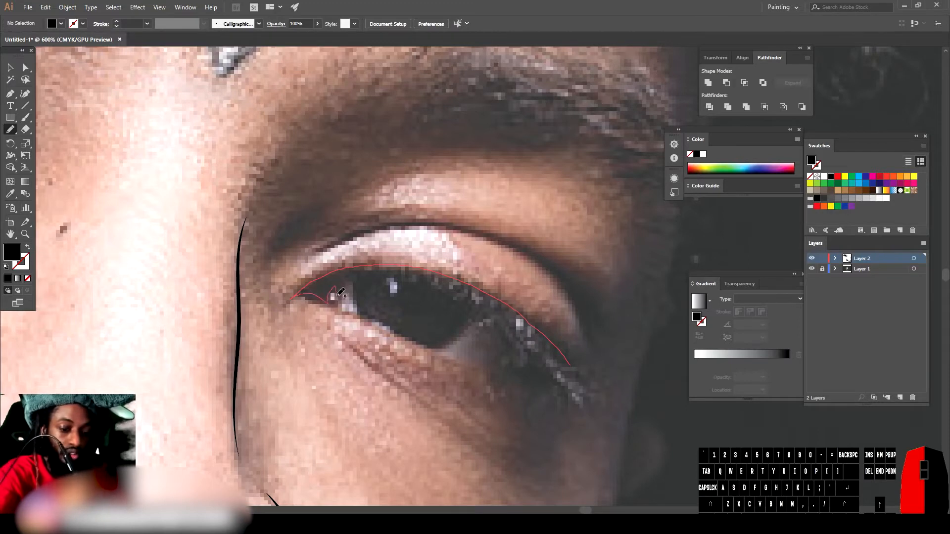
mouse_move(438, 345)
mouse_down()
mouse_move(479, 317)
mouse_move(569, 389)
mouse_move(591, 391)
mouse_up()
Step: Switch to the Paintbrush and trace the right eye's lower lid outline
click(25, 117)
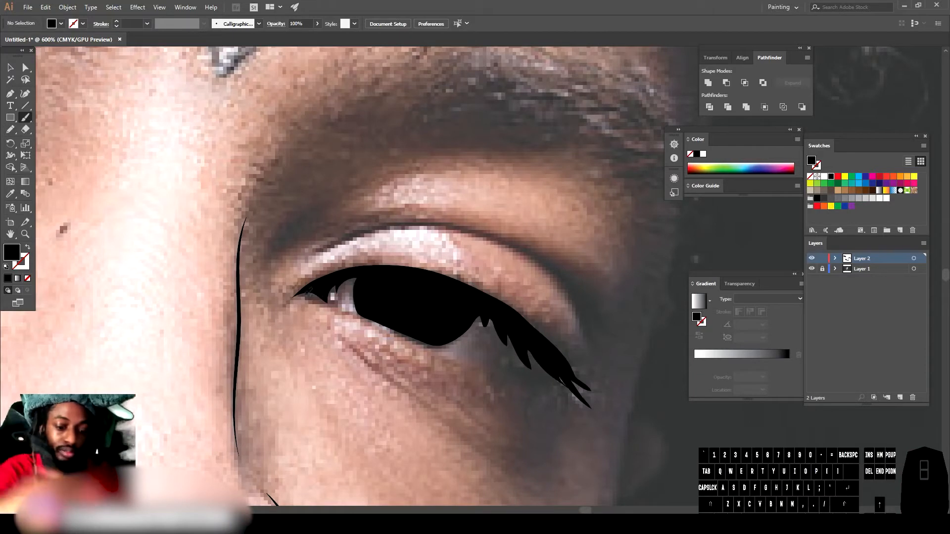
mouse_move(292, 298)
mouse_down()
mouse_move(479, 358)
mouse_move(552, 367)
mouse_up()
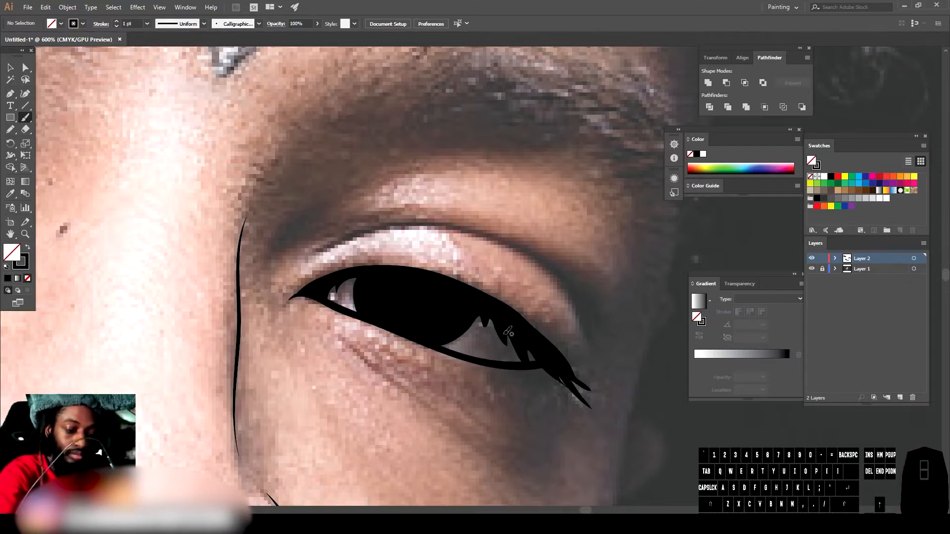
drag(493, 330, 487, 304)
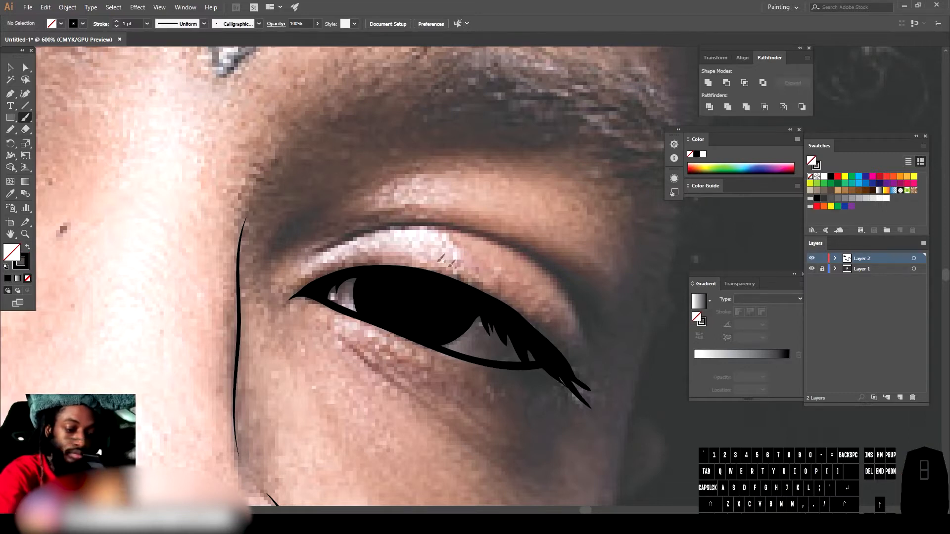
Step: Trace the right eye's eyelid crease and the line beneath the eye
mouse_move(305, 266)
mouse_down()
mouse_move(369, 231)
mouse_move(452, 223)
mouse_move(529, 254)
mouse_move(577, 311)
mouse_move(586, 342)
mouse_up()
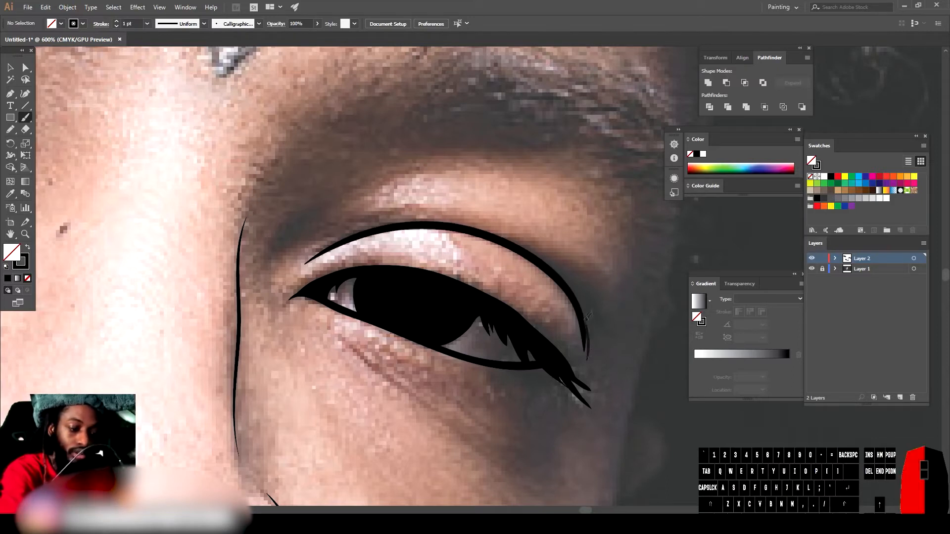
drag(462, 430, 338, 330)
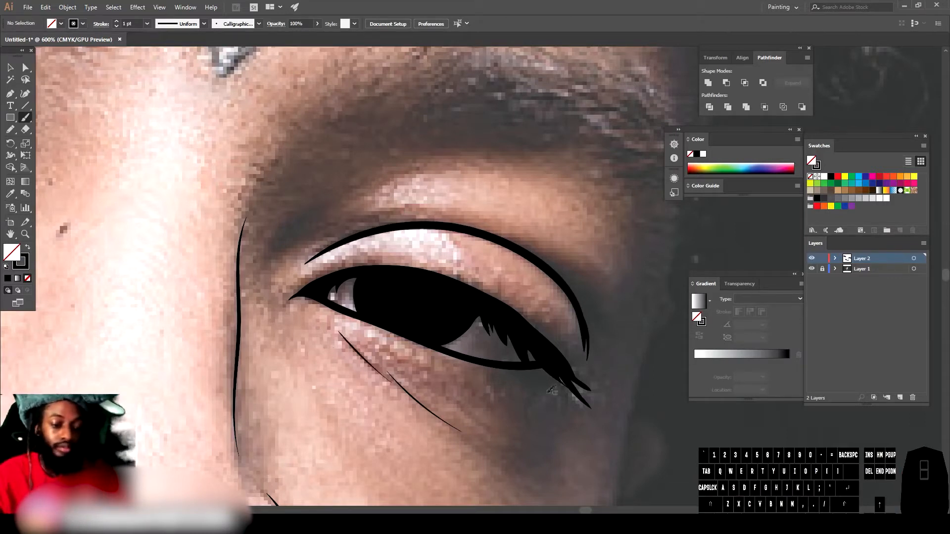
Step: Hide the photo layer to review the line art, then show it again
key(ctrl+minus)
key(ctrl+minus)
key(ctrl+minus)
key(ctrl+minus)
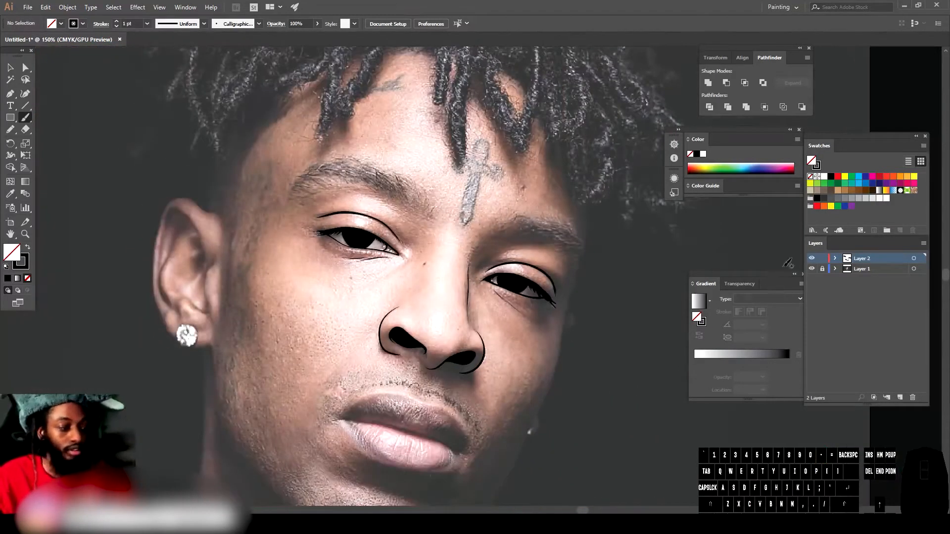
click(812, 269)
key(ctrl+minus)
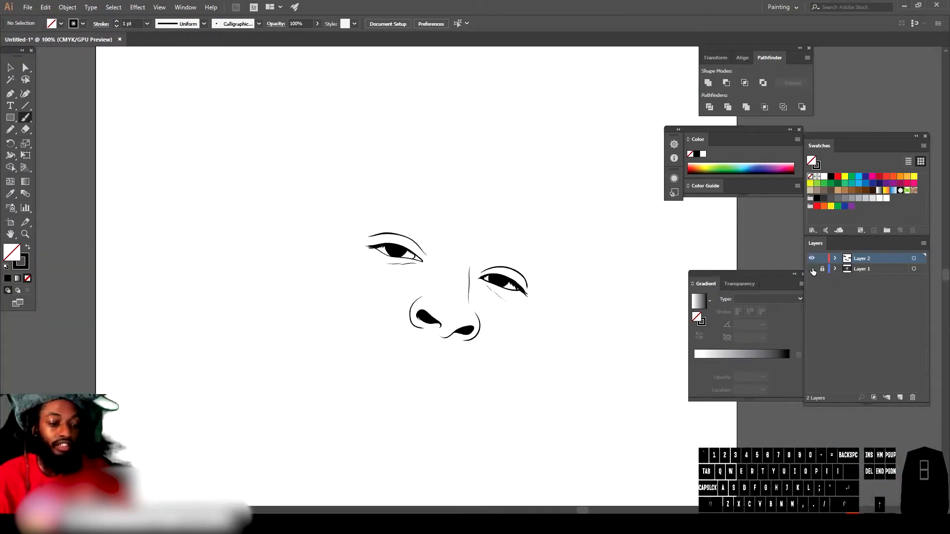
key(ctrl+plus)
key(ctrl+plus)
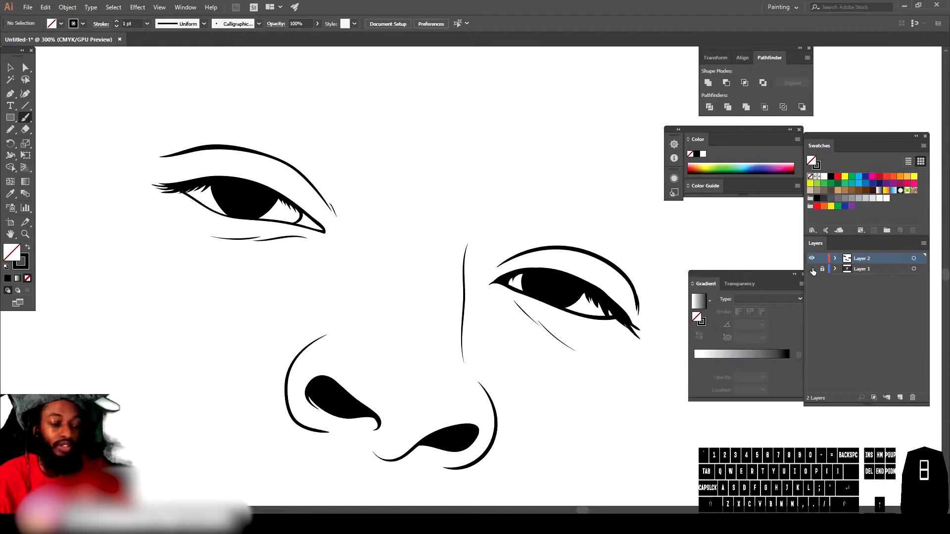
click(812, 269)
Step: Set the brush stroke weight to 0.5 pt
scroll(564, 304, up, 2)
key(ctrl+plus)
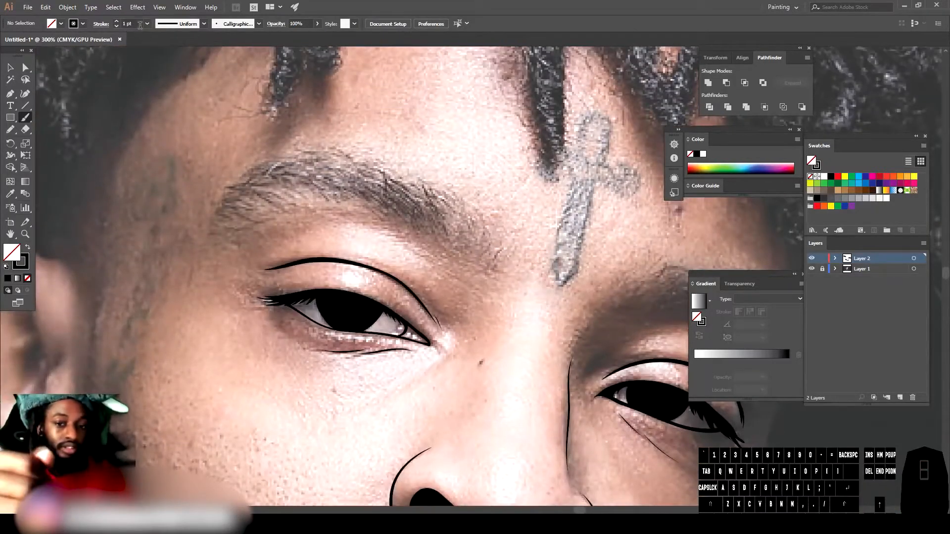
click(146, 23)
click(158, 45)
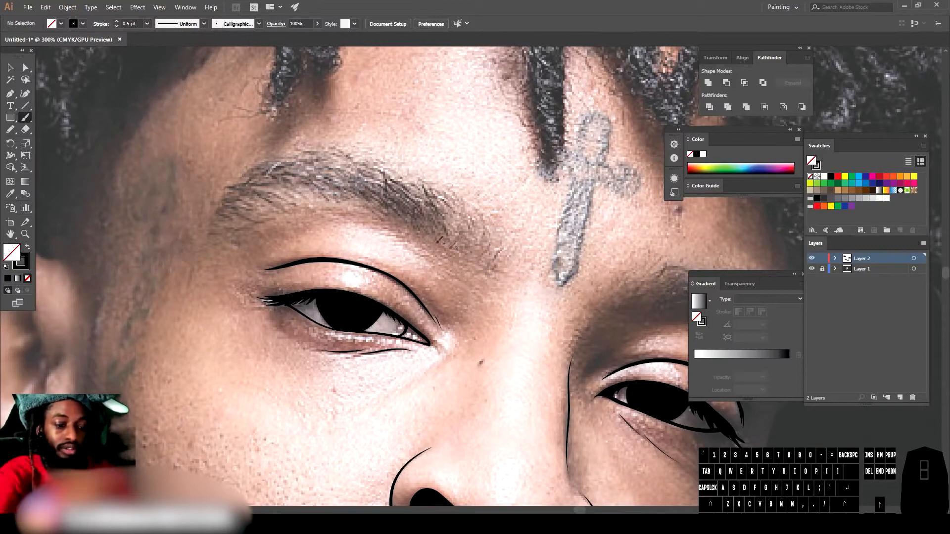
Step: Trace the eyebrow above the completed eye with many short calligraphic hair strokes following its shape
mouse_move(478, 268)
mouse_down()
mouse_move(505, 245)
mouse_move(491, 275)
mouse_move(507, 241)
mouse_move(488, 255)
mouse_move(482, 221)
mouse_up()
drag(476, 251, 465, 211)
drag(470, 249, 460, 218)
drag(466, 243, 455, 206)
mouse_move(459, 246)
mouse_down()
mouse_move(447, 194)
mouse_move(441, 211)
mouse_move(437, 202)
mouse_move(423, 213)
mouse_move(413, 200)
mouse_up()
mouse_move(428, 236)
mouse_down()
mouse_move(406, 196)
mouse_move(392, 204)
mouse_up()
mouse_move(404, 229)
mouse_down()
mouse_move(381, 198)
mouse_move(395, 221)
mouse_up()
mouse_move(365, 195)
mouse_down()
mouse_move(385, 218)
mouse_move(363, 209)
mouse_up()
mouse_move(319, 183)
mouse_down()
mouse_move(348, 201)
mouse_move(339, 200)
mouse_up()
drag(288, 180, 315, 192)
mouse_move(274, 179)
mouse_down()
mouse_move(295, 188)
mouse_move(262, 180)
mouse_move(292, 201)
mouse_move(251, 185)
mouse_move(300, 191)
mouse_up()
mouse_move(253, 188)
mouse_down()
mouse_move(285, 198)
mouse_move(277, 196)
mouse_up()
drag(237, 202, 284, 202)
drag(231, 209, 271, 213)
mouse_move(216, 226)
mouse_down()
mouse_move(242, 223)
mouse_move(219, 229)
mouse_up()
mouse_move(214, 217)
mouse_down()
mouse_move(242, 220)
mouse_move(234, 209)
mouse_up()
mouse_move(219, 225)
mouse_down()
mouse_move(260, 196)
mouse_move(257, 187)
mouse_up()
mouse_move(227, 190)
mouse_down()
mouse_move(292, 166)
mouse_move(314, 188)
mouse_move(294, 167)
mouse_move(272, 164)
mouse_up()
drag(420, 184, 453, 230)
drag(399, 180, 435, 227)
drag(378, 180, 415, 220)
drag(353, 170, 401, 213)
drag(270, 175, 310, 197)
drag(327, 154, 376, 174)
mouse_move(279, 163)
mouse_down()
mouse_move(322, 153)
mouse_move(347, 180)
mouse_up()
drag(346, 167, 413, 211)
drag(386, 177, 430, 226)
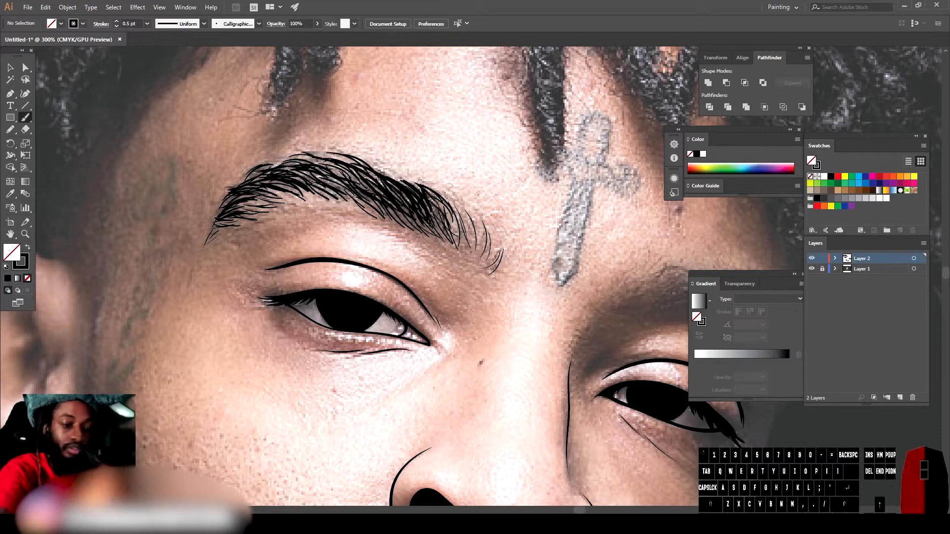
drag(317, 175, 379, 206)
drag(424, 189, 455, 234)
drag(302, 165, 374, 193)
drag(354, 171, 451, 226)
drag(246, 183, 299, 164)
mouse_move(237, 210)
mouse_down()
mouse_move(275, 196)
mouse_move(388, 214)
mouse_up()
drag(454, 216, 467, 244)
drag(426, 190, 470, 249)
drag(370, 166, 403, 182)
Step: Trace the other eyebrow with short calligraphic hair strokes
scroll(355, 288, down, 2)
scroll(539, 372, up, 2)
drag(511, 220, 555, 230)
mouse_move(463, 219)
mouse_down()
mouse_move(498, 194)
mouse_move(492, 179)
mouse_up()
drag(584, 204, 604, 242)
drag(549, 194, 589, 218)
mouse_move(530, 188)
mouse_down()
mouse_move(573, 201)
mouse_move(547, 192)
mouse_up()
drag(543, 218, 589, 241)
drag(481, 220, 538, 196)
drag(472, 211, 524, 187)
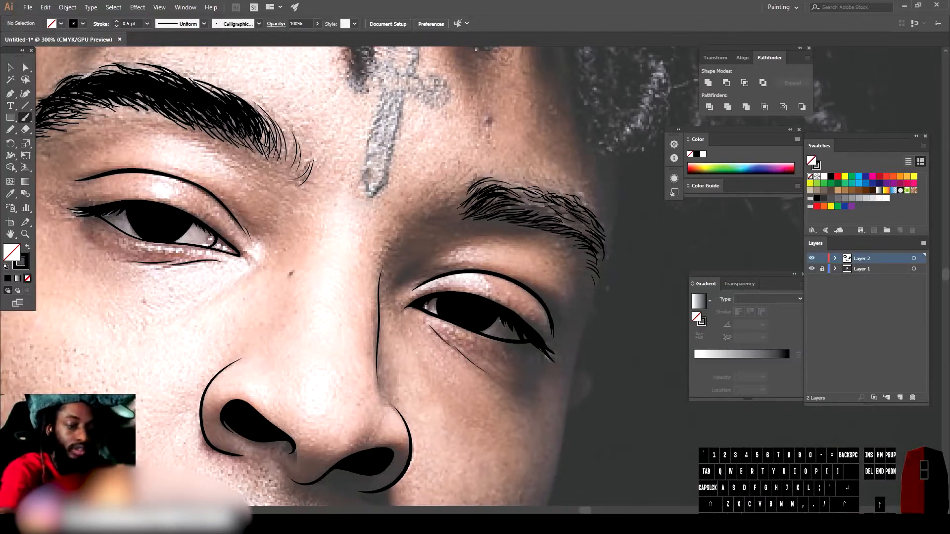
drag(457, 192, 476, 177)
drag(554, 219, 599, 260)
drag(529, 208, 592, 227)
mouse_move(505, 192)
mouse_down()
mouse_move(565, 214)
mouse_move(537, 213)
mouse_up()
mouse_move(535, 222)
mouse_down()
mouse_move(562, 225)
mouse_move(606, 274)
mouse_up()
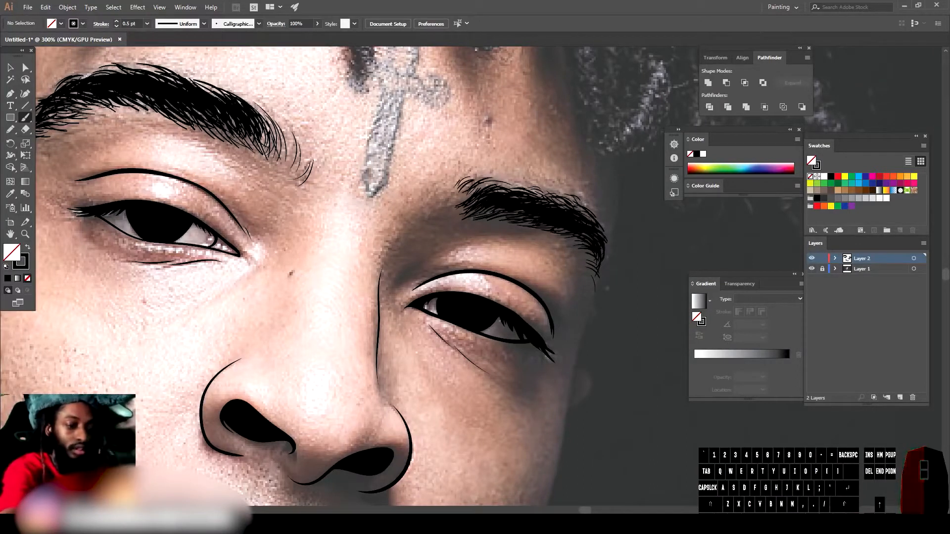
drag(475, 191, 526, 182)
drag(532, 196, 563, 204)
Step: Zoom in on the mouth and trace the line between the lips and the upper lip outline
scroll(455, 277, up, 1)
mouse_move(352, 286)
mouse_down()
mouse_move(434, 209)
mouse_move(371, 245)
mouse_up()
scroll(521, 199, down, 3)
scroll(604, 305, up, 3)
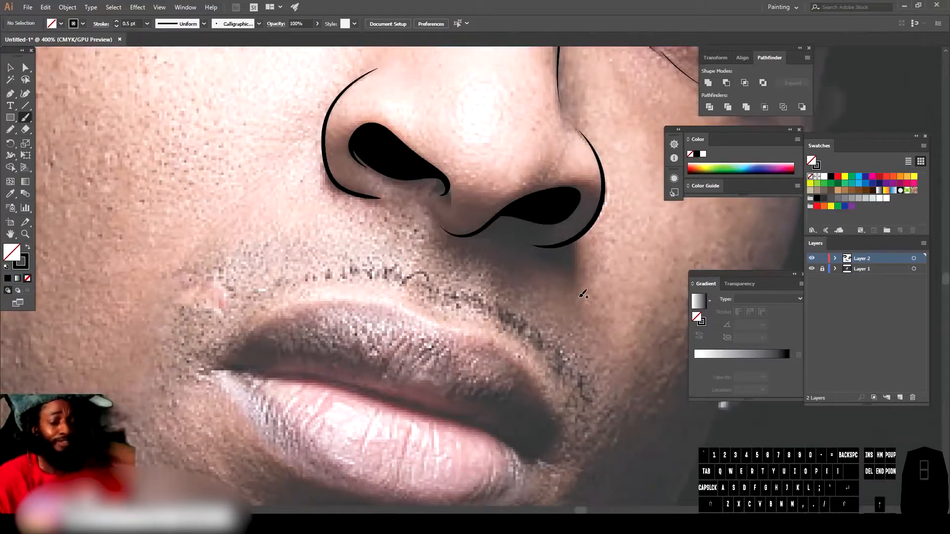
scroll(555, 323, down, 2)
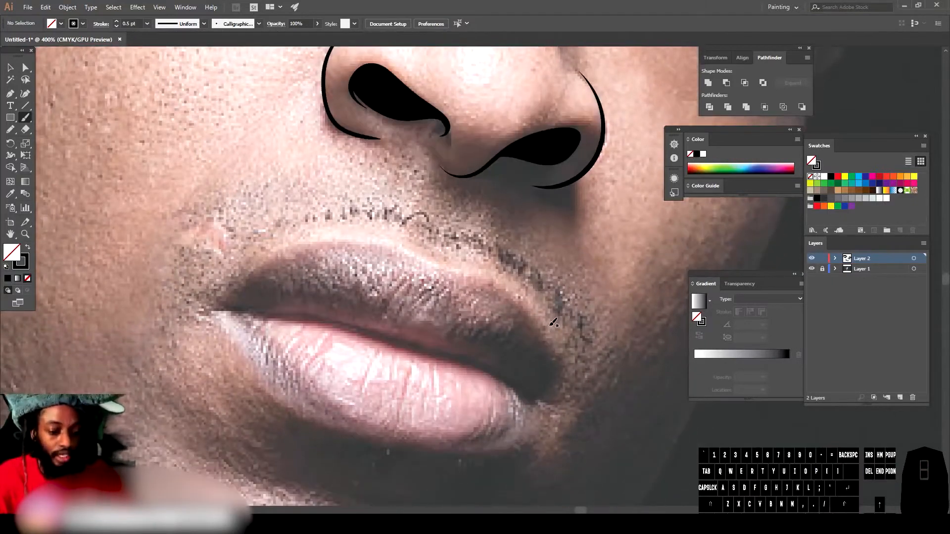
scroll(553, 322, up, 1)
scroll(553, 322, down, 2)
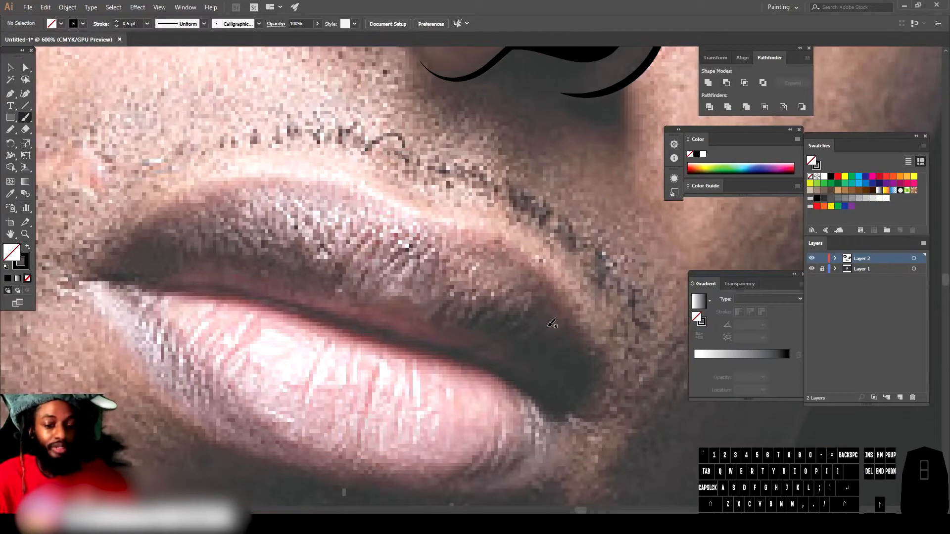
scroll(547, 325, up, 1)
scroll(547, 325, left, 2)
scroll(546, 325, up, 1)
scroll(545, 325, left, 2)
scroll(543, 322, down, 1)
scroll(541, 322, down, 3)
scroll(537, 316, left, 1)
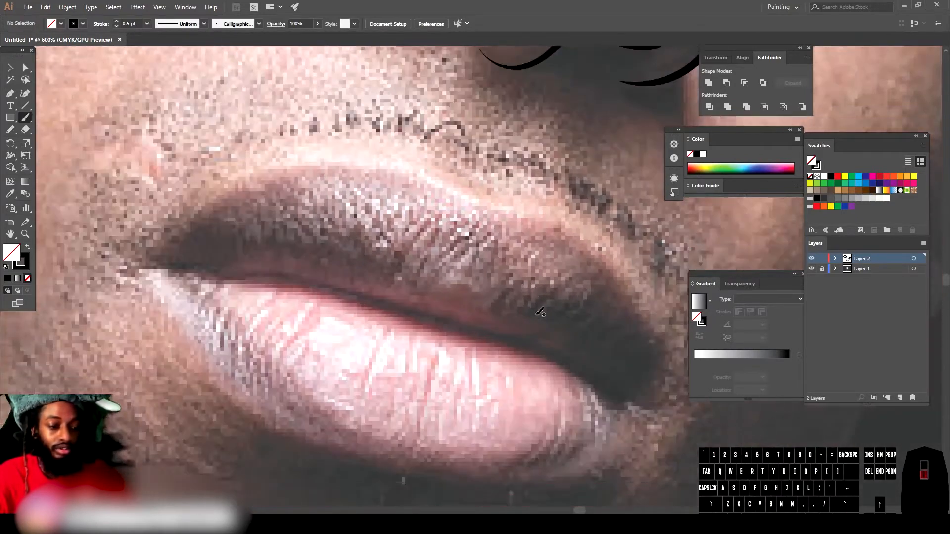
scroll(537, 318, right, 1)
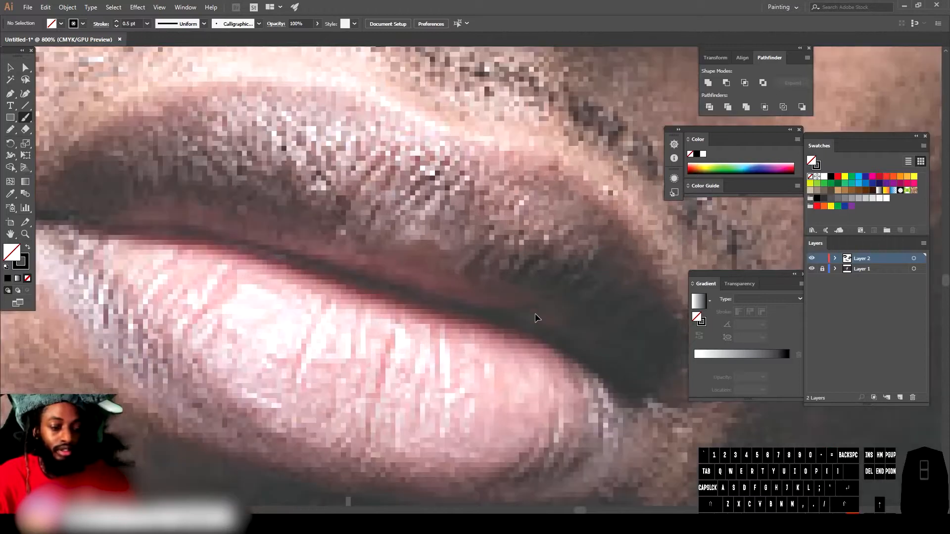
scroll(535, 317, left, 1)
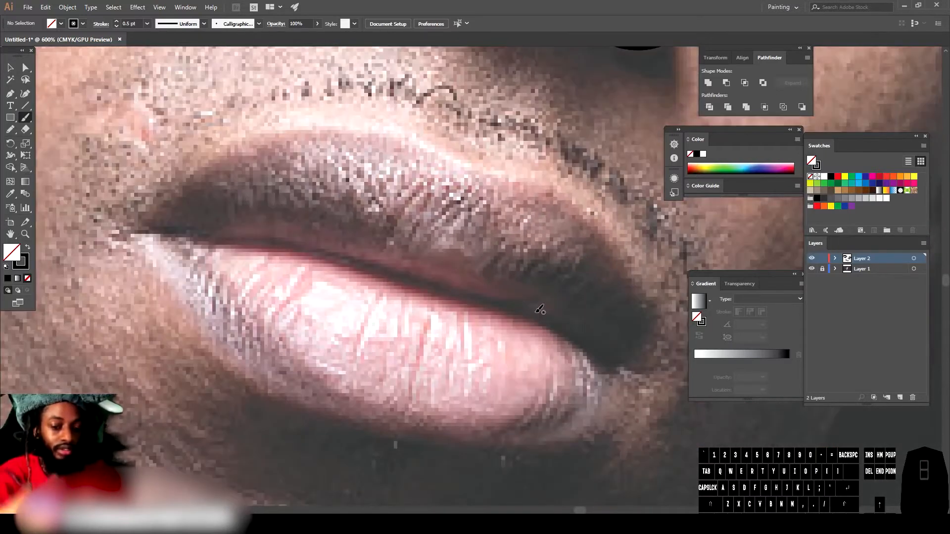
mouse_move(124, 227)
mouse_down()
mouse_move(317, 246)
mouse_move(455, 290)
mouse_move(543, 302)
mouse_move(502, 299)
mouse_move(564, 326)
mouse_up()
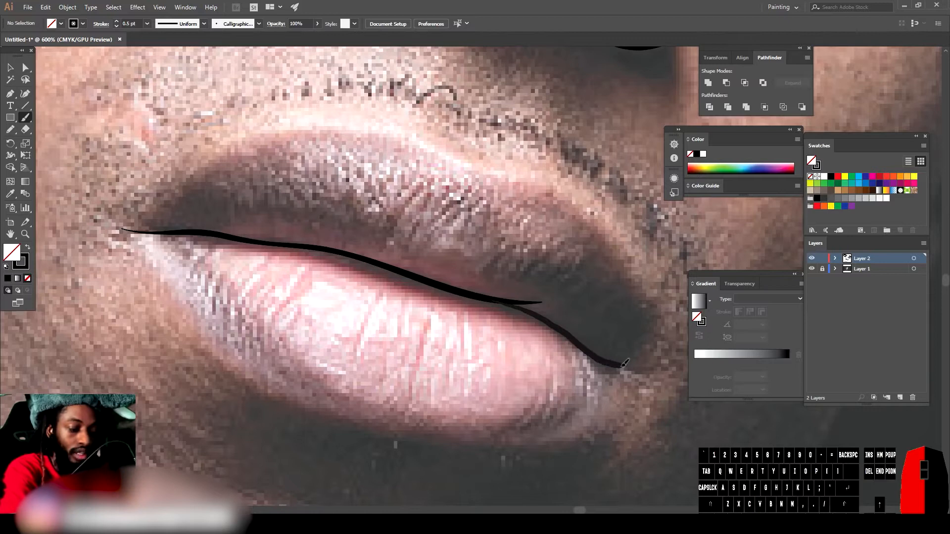
drag(623, 365, 644, 367)
drag(274, 240, 540, 303)
drag(116, 229, 638, 368)
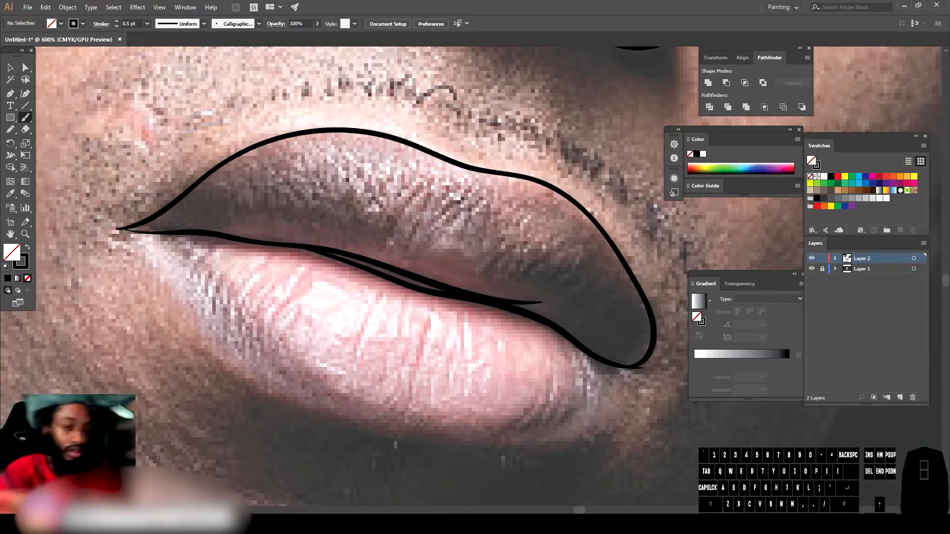
Step: Trace the lower lip outline and add short accent strokes at the mouth corner and lower lip
drag(124, 228, 122, 227)
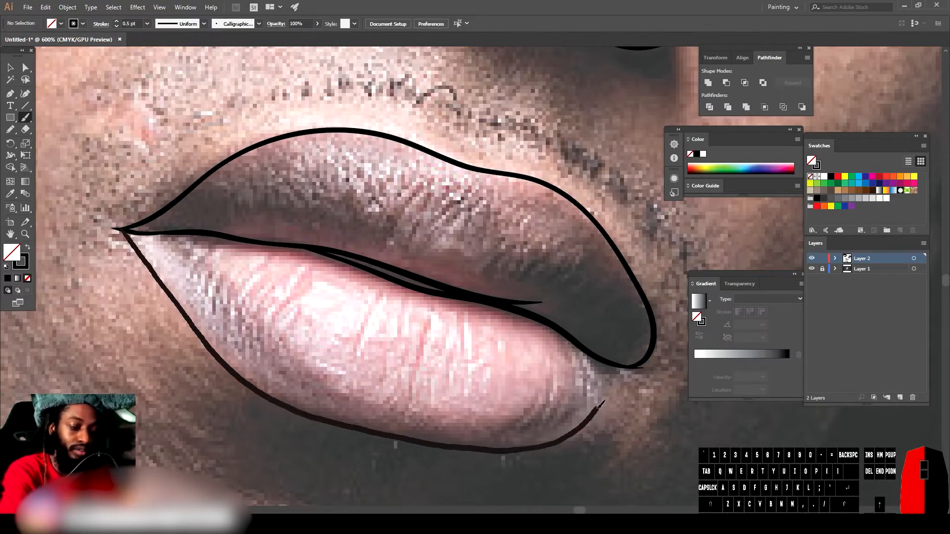
drag(631, 368, 633, 367)
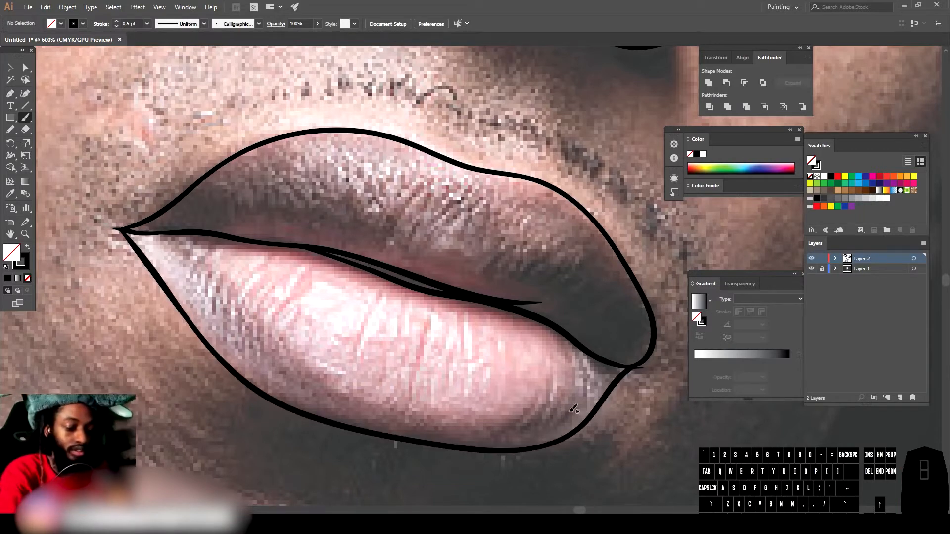
drag(573, 408, 536, 434)
drag(454, 442, 453, 444)
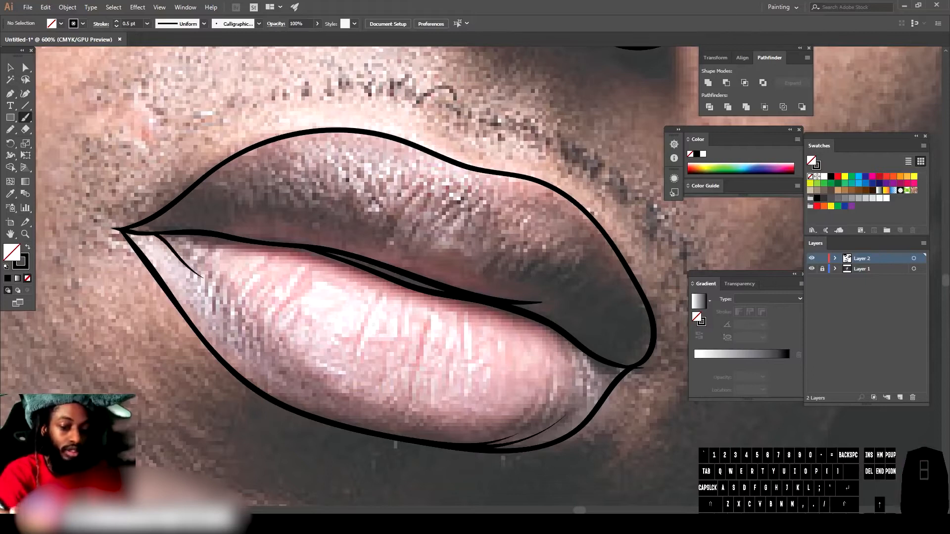
Step: Set the brush weight to 1 pt and trace both sides of the jawline
key(ctrl+minus)
key(ctrl+minus)
key(ctrl+minus)
key(ctrl+minus)
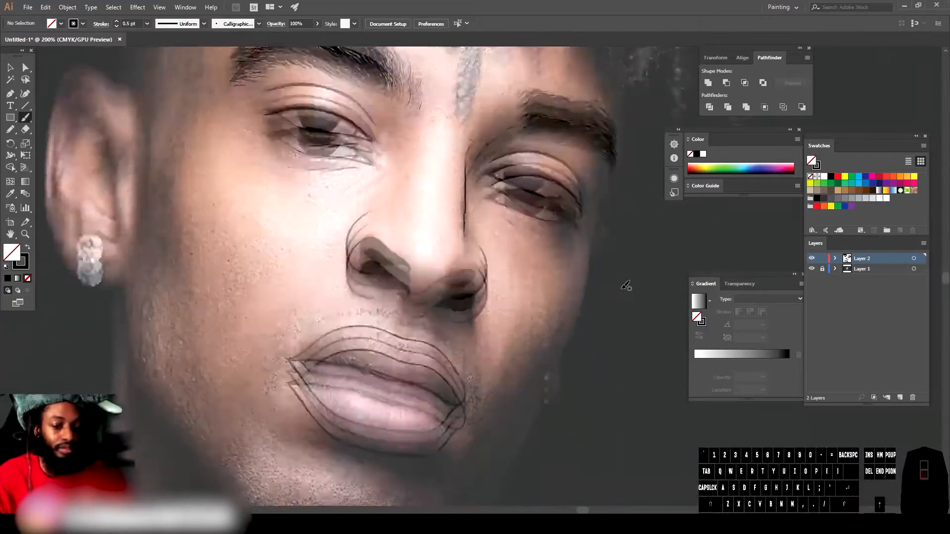
click(147, 23)
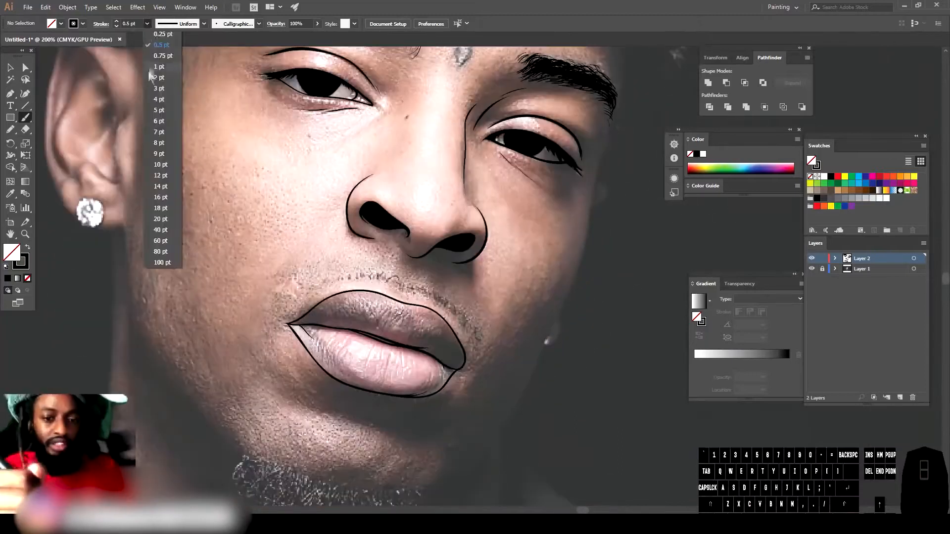
click(159, 78)
drag(128, 307, 124, 250)
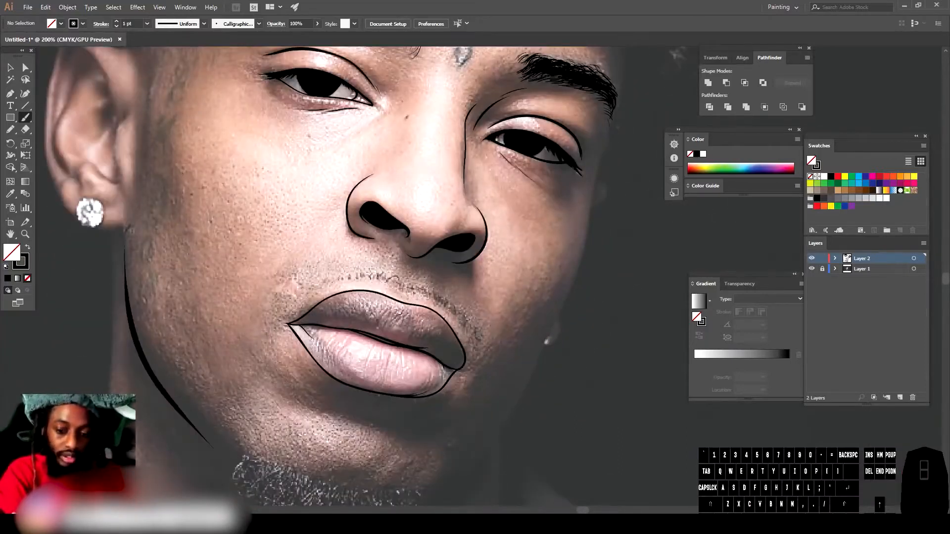
scroll(428, 458, down, 2)
drag(441, 460, 439, 461)
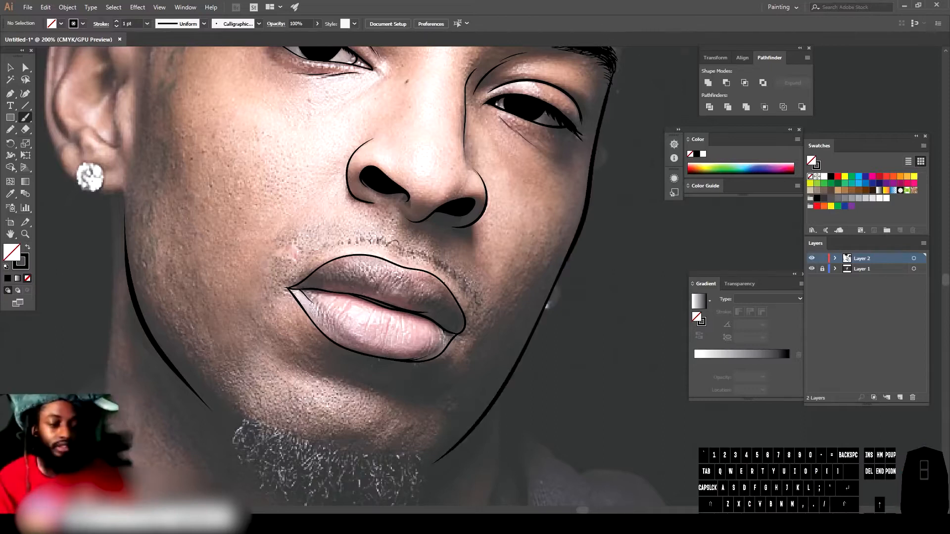
Step: Outline the round earring, the earlobe and the outer edge of the ear
key(ctrl+minus)
key(ctrl+minus)
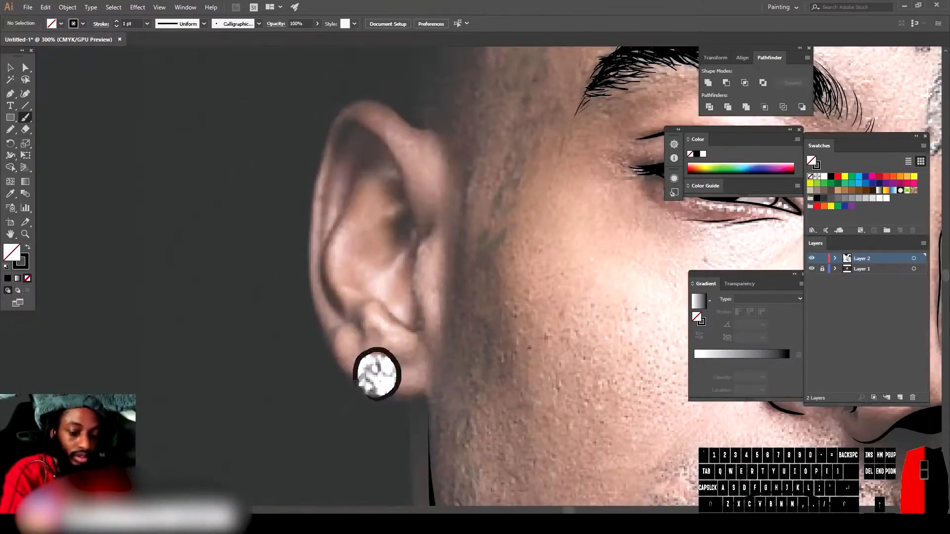
drag(356, 381, 396, 399)
drag(336, 366, 353, 381)
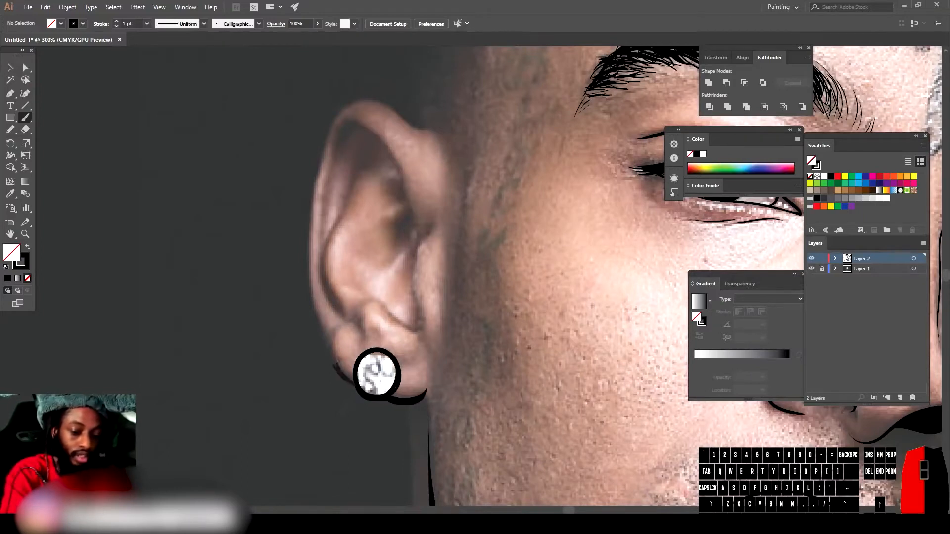
mouse_move(360, 100)
mouse_down()
mouse_move(386, 104)
mouse_move(432, 132)
mouse_up()
scroll(431, 198, up, 2)
mouse_move(420, 354)
mouse_down()
mouse_move(416, 273)
mouse_move(432, 252)
mouse_up()
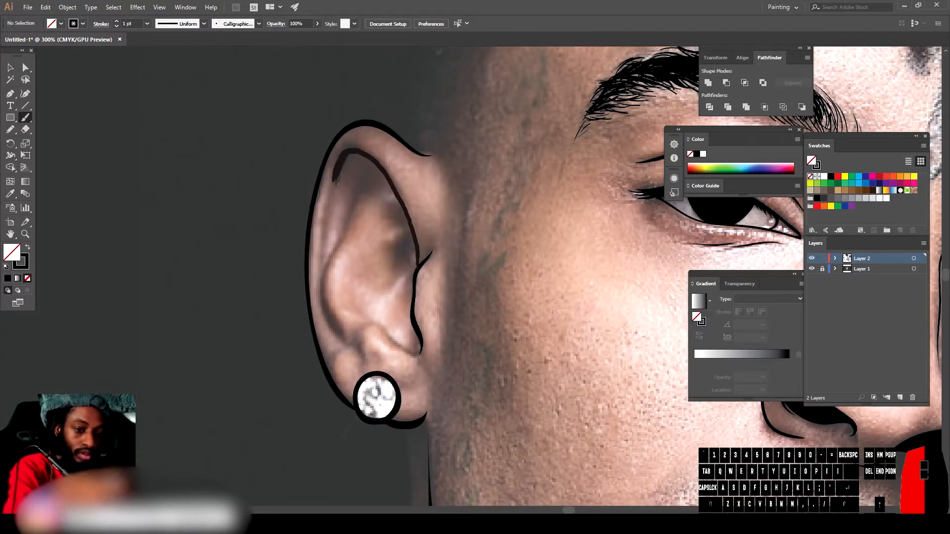
Step: Draw the inner folds and curves of the ear with brush strokes
drag(329, 232, 420, 267)
drag(345, 344, 319, 290)
drag(360, 189, 372, 174)
drag(373, 236, 401, 205)
drag(382, 288, 413, 234)
mouse_move(350, 336)
mouse_down()
mouse_move(397, 334)
mouse_move(415, 352)
mouse_up()
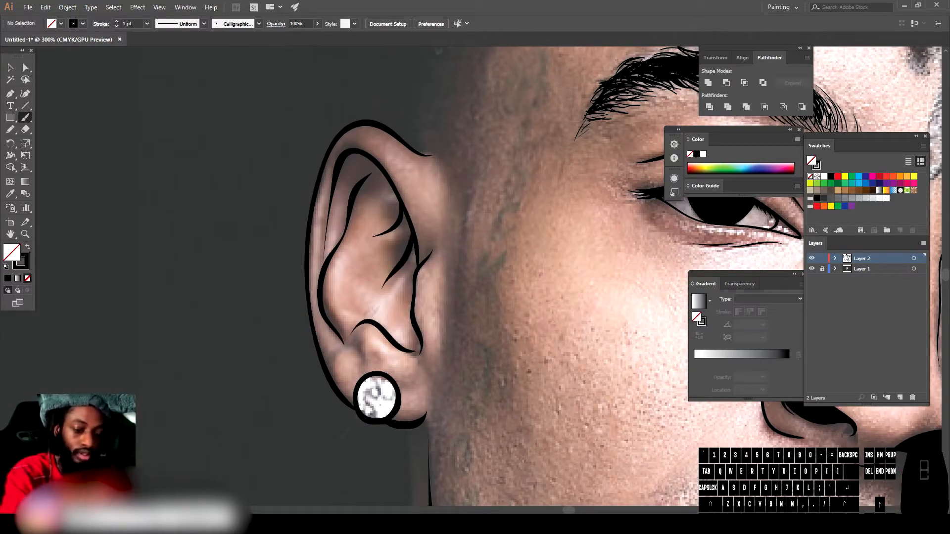
drag(360, 367, 357, 337)
drag(398, 388, 415, 386)
mouse_move(329, 361)
mouse_down()
mouse_move(355, 337)
mouse_move(356, 268)
mouse_up()
drag(358, 270, 414, 233)
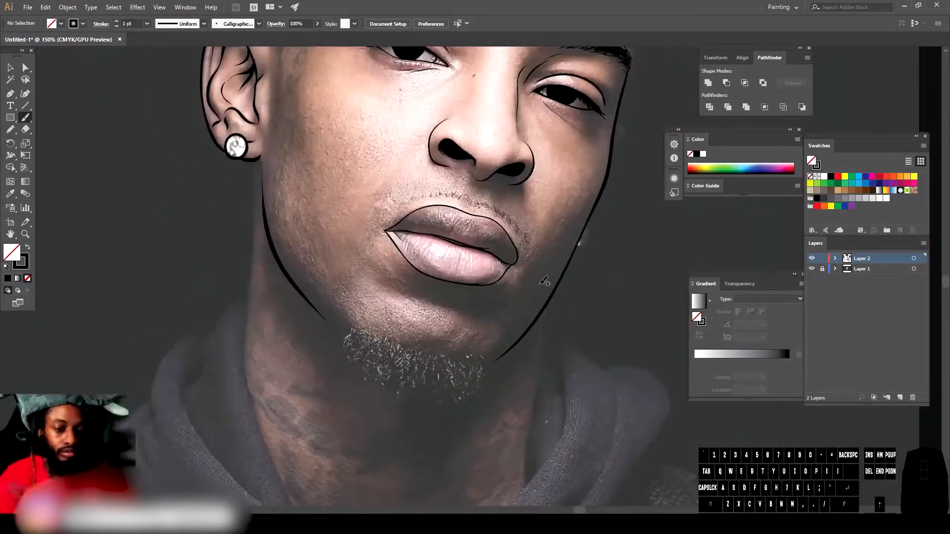
Step: Trace the neck outlines and draw a dripping chain shape across the neck, undoing the last stroke
drag(253, 159, 246, 325)
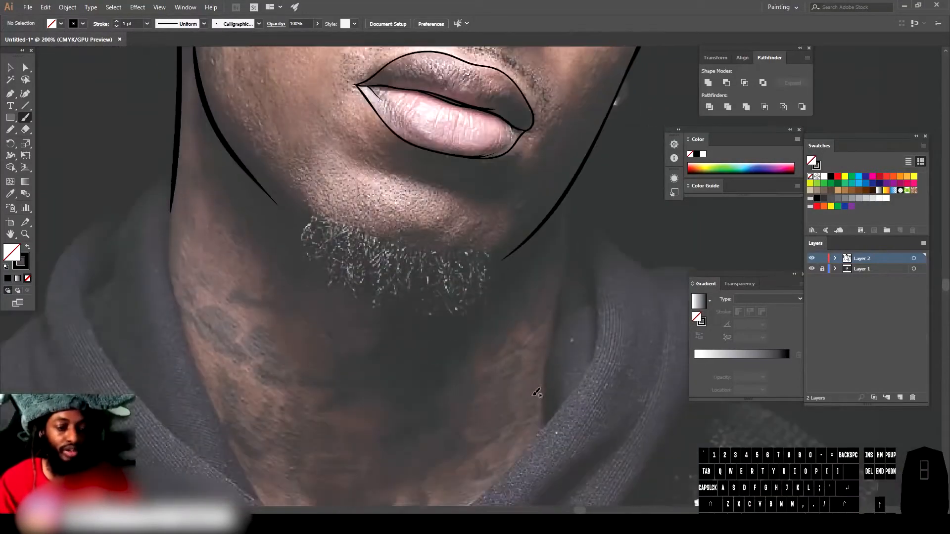
scroll(537, 393, down, 2)
scroll(577, 136, down, 1)
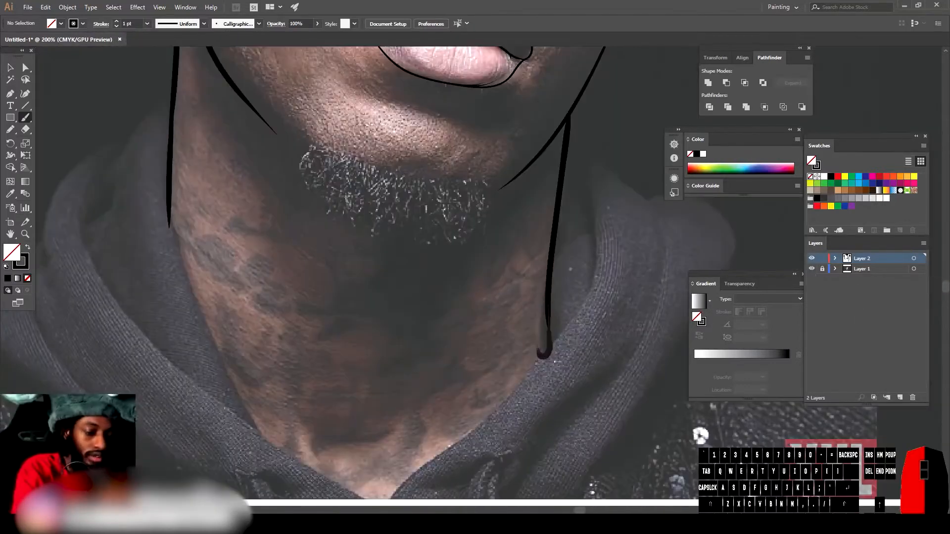
drag(539, 350, 494, 441)
mouse_move(497, 418)
mouse_down()
mouse_move(435, 351)
mouse_move(177, 341)
mouse_move(169, 195)
mouse_up()
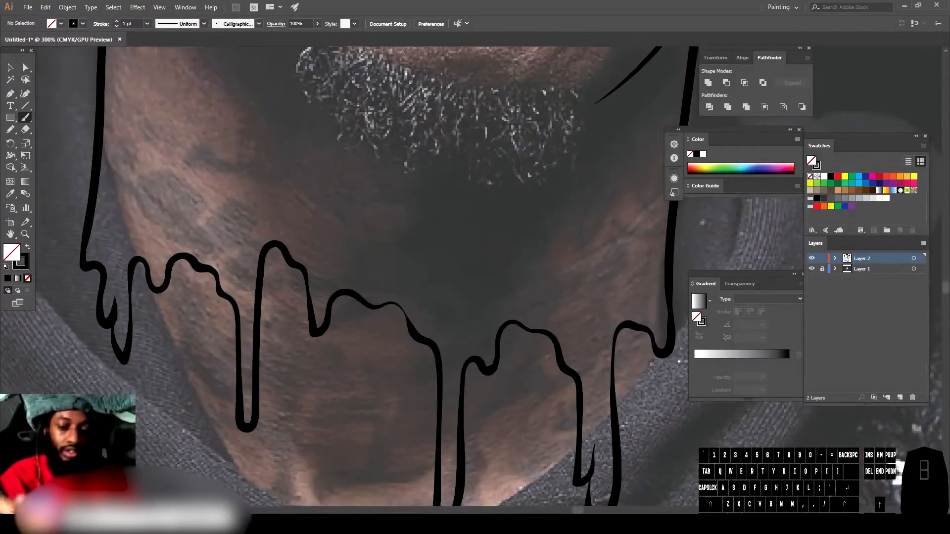
mouse_move(643, 329)
mouse_down()
mouse_move(500, 258)
mouse_move(160, 258)
mouse_move(118, 227)
mouse_up()
drag(119, 242, 80, 262)
key(ctrl+z)
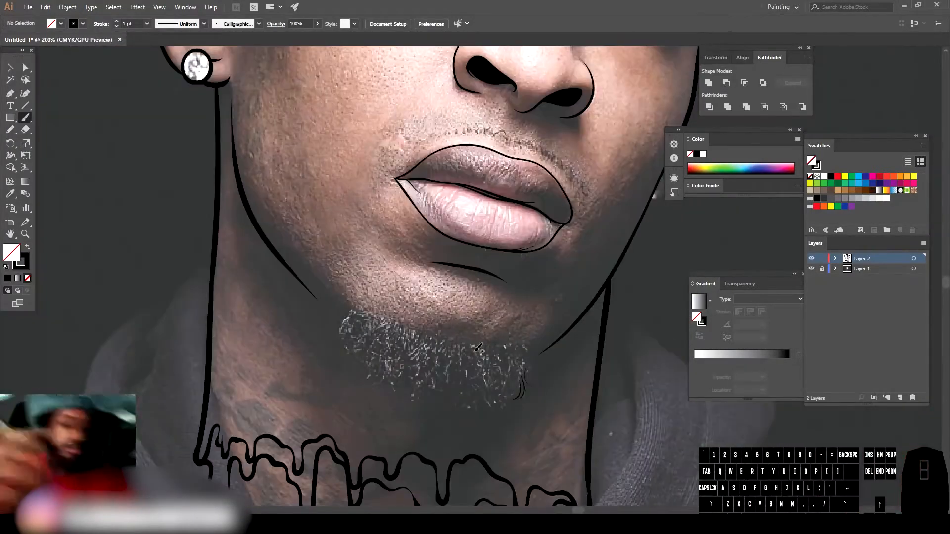
Step: Switch to the Pencil with a black fill and no stroke, and draw a filled beard shape over the goatee
click(10, 130)
click(27, 247)
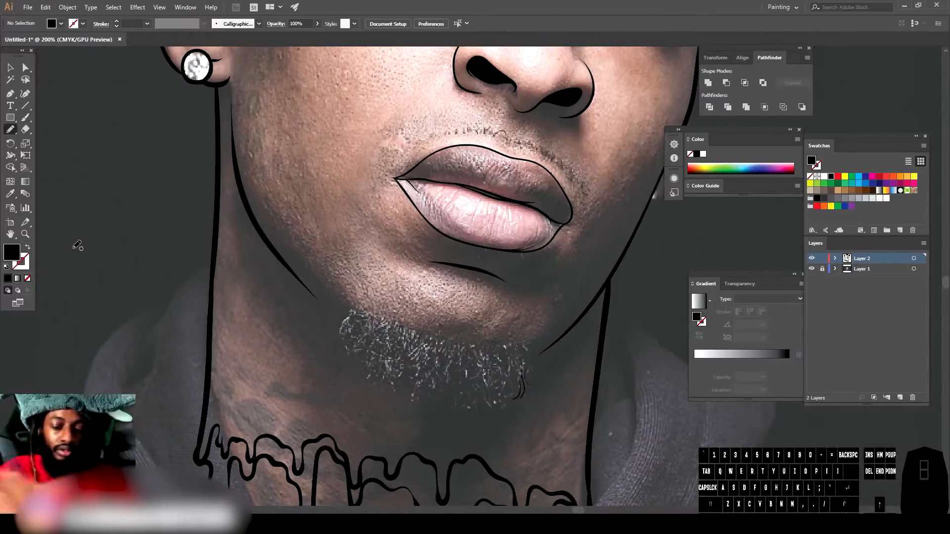
drag(523, 361, 531, 364)
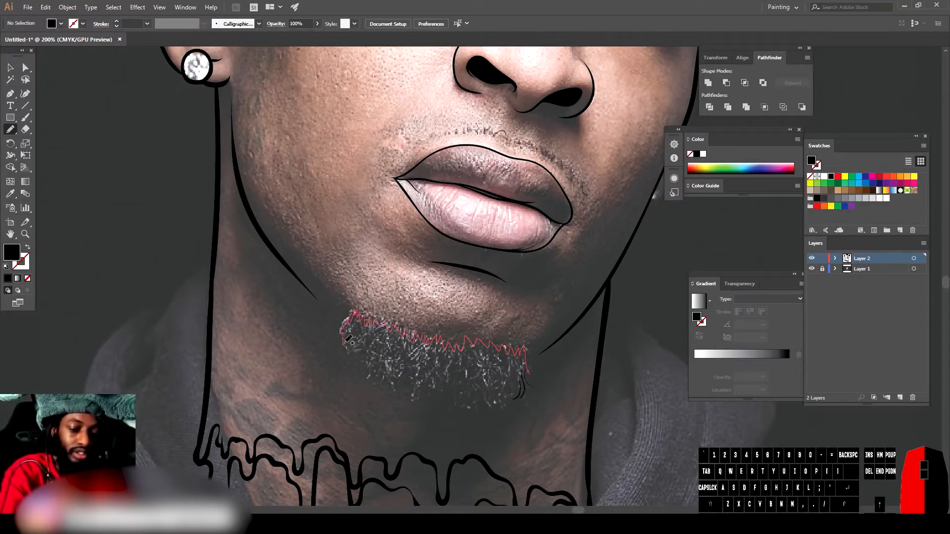
drag(479, 395, 527, 374)
Step: Switch back to the Paintbrush and add curly hair strokes around the beard's edges
scroll(479, 275, down, 1)
scroll(479, 275, up, 1)
key(b)
scroll(479, 275, up, 1)
mouse_move(545, 455)
mouse_down()
mouse_move(517, 478)
mouse_move(458, 482)
mouse_up()
mouse_move(453, 450)
mouse_down()
mouse_move(426, 472)
mouse_move(402, 467)
mouse_up()
drag(417, 440, 385, 469)
drag(374, 428, 346, 453)
mouse_move(348, 424)
mouse_down()
mouse_move(322, 453)
mouse_move(293, 428)
mouse_up()
drag(302, 397, 269, 407)
drag(288, 375, 253, 399)
drag(276, 360, 252, 379)
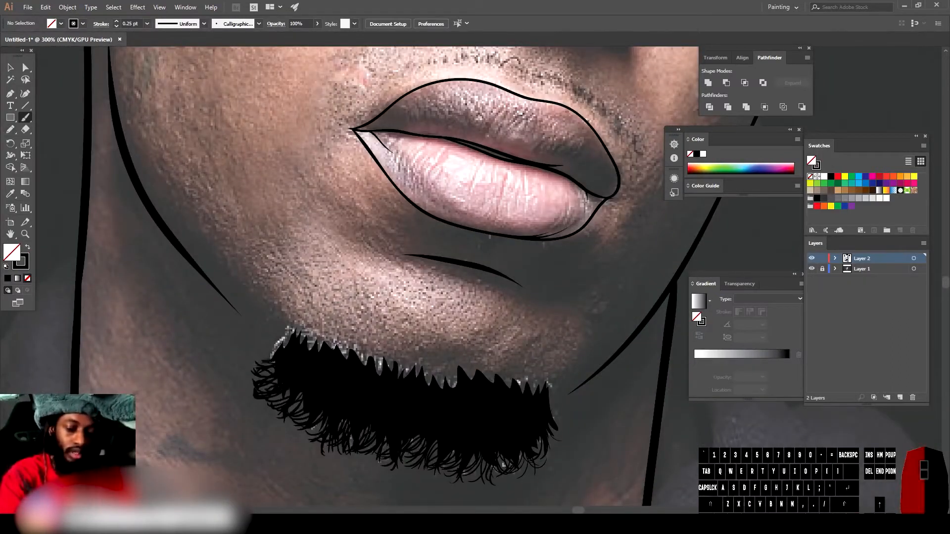
Step: Hide the photo layer to review the beard, then show it again
key(ctrl+minus)
key(ctrl+minus)
key(ctrl+minus)
click(811, 269)
click(811, 268)
key(ctrl+equal)
key(ctrl+equal)
key(ctrl+equal)
Step: Add more curly hair strokes along the beard's lower and side edges
drag(546, 365, 569, 388)
mouse_move(545, 328)
mouse_down()
mouse_move(554, 350)
mouse_move(533, 417)
mouse_move(502, 424)
mouse_up()
mouse_move(455, 409)
mouse_down()
mouse_move(427, 422)
mouse_move(396, 418)
mouse_up()
drag(387, 393, 365, 409)
drag(557, 404, 525, 420)
drag(562, 375, 534, 415)
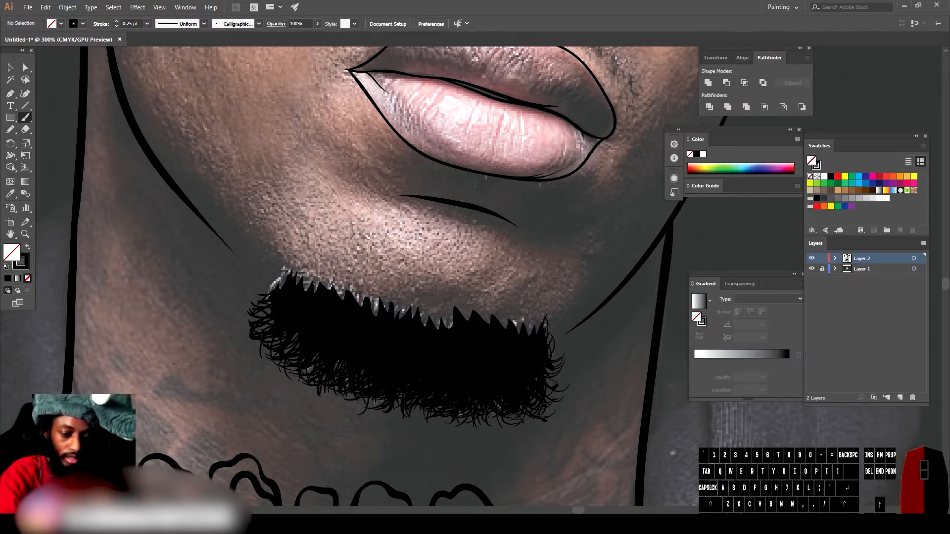
drag(289, 273, 266, 293)
drag(271, 303, 262, 314)
Step: Add a hair stroke at the beard's corner while the photo layer is hidden, then show the photo again
key(ctrl+minus)
key(ctrl+minus)
click(811, 269)
key(ctrl+equal)
key(ctrl+equal)
key(ctrl+equal)
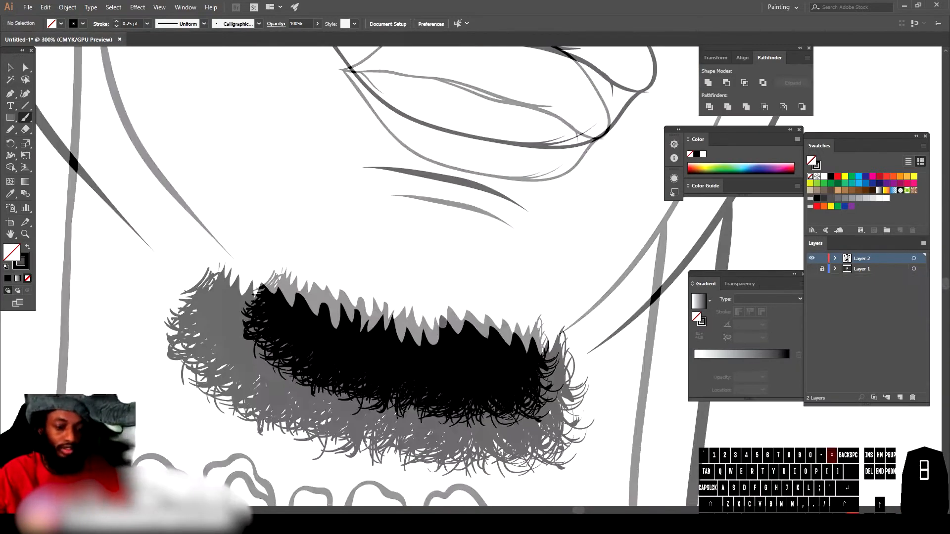
drag(565, 361, 583, 408)
click(811, 268)
Step: Fill the remaining gaps inside the beard with strokes, switching the brush weight to 0.75 pt
drag(541, 352, 557, 329)
drag(540, 354, 520, 327)
drag(513, 342, 498, 326)
click(147, 24)
mouse_move(434, 345)
mouse_down()
mouse_move(425, 321)
mouse_move(362, 316)
mouse_move(312, 293)
mouse_up()
click(157, 56)
drag(272, 296, 245, 272)
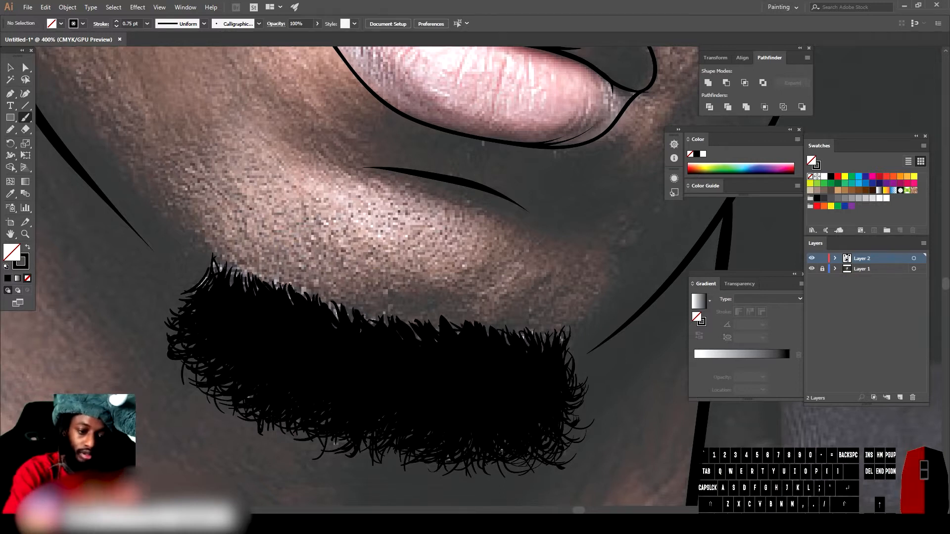
Step: Set the brush stroke weight to 0.25 pt
click(147, 23)
click(158, 36)
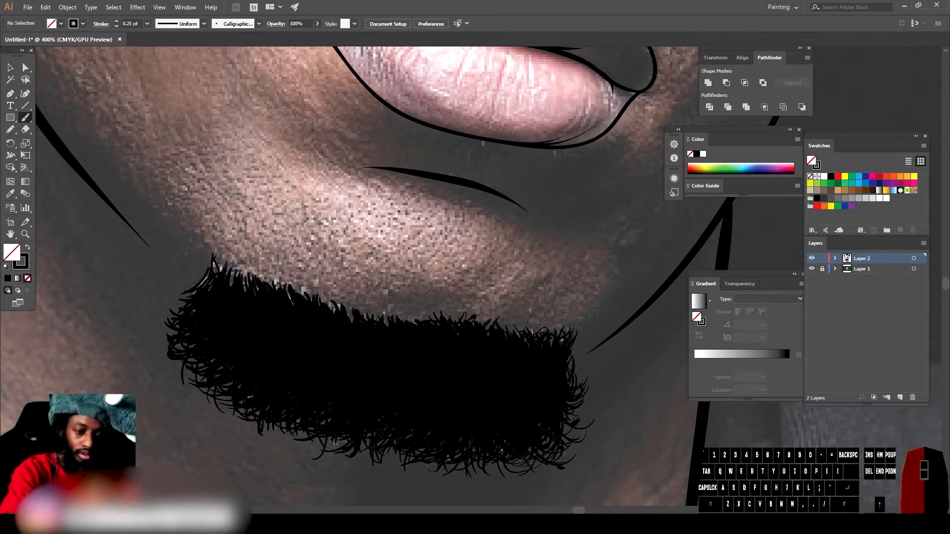
Step: Add fine hair strokes along the beard's upper edge below the lower lip
drag(383, 317, 362, 302)
drag(353, 321, 345, 302)
drag(336, 314, 302, 282)
drag(298, 301, 276, 274)
mouse_move(287, 286)
mouse_down()
mouse_move(266, 267)
mouse_move(240, 266)
mouse_up()
drag(239, 284, 220, 256)
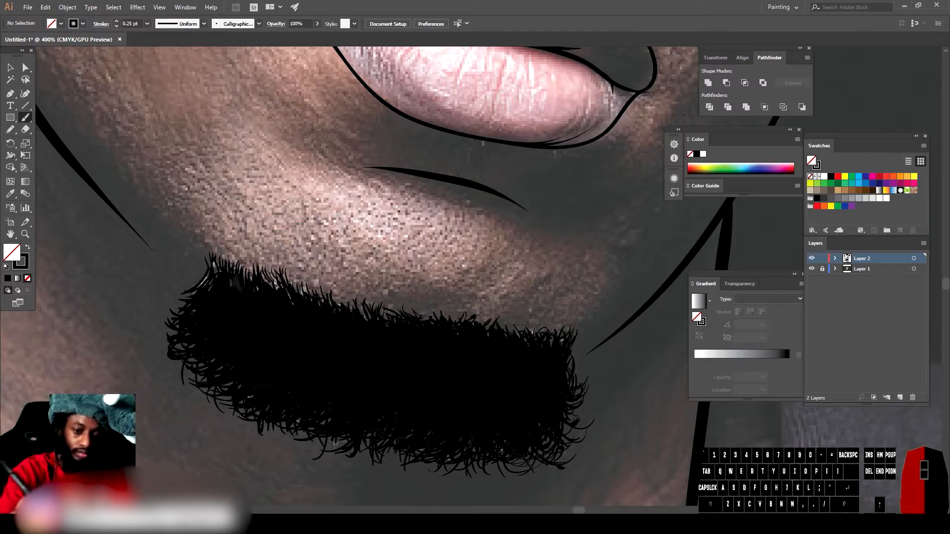
drag(365, 321, 350, 303)
drag(535, 341, 514, 324)
drag(569, 364, 584, 342)
drag(204, 287, 189, 271)
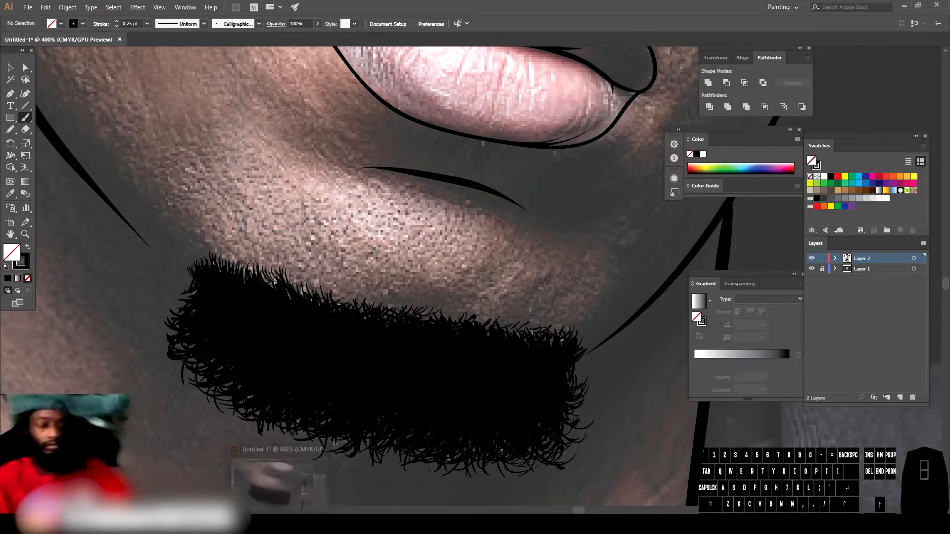
Step: Draw short thin hair strokes for the mustache above the upper lip
key(ctrl+minus)
key(ctrl+minus)
click(812, 269)
click(812, 269)
key(ctrl+equal)
key(ctrl+equal)
drag(431, 247, 412, 255)
drag(342, 242, 326, 252)
drag(291, 255, 277, 266)
drag(580, 345, 588, 367)
drag(541, 303, 551, 325)
drag(497, 269, 507, 293)
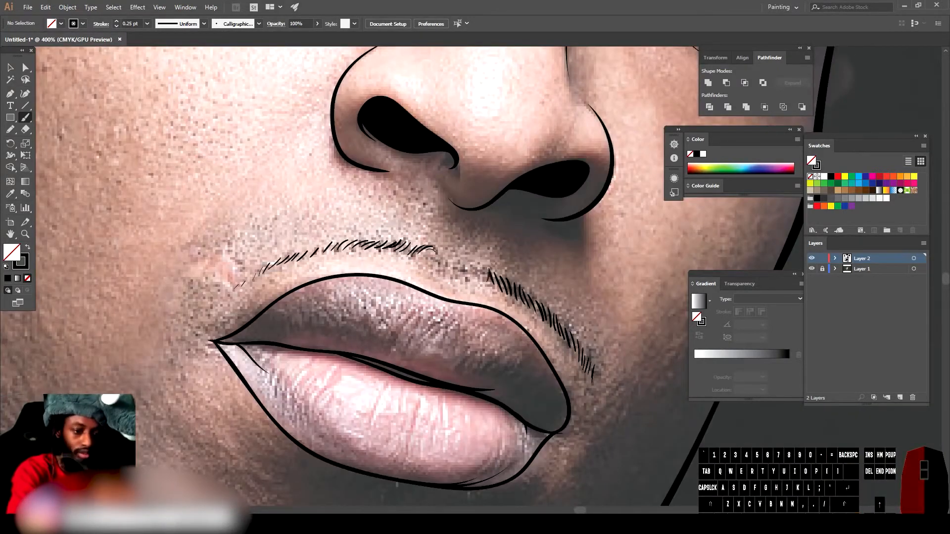
drag(457, 254, 467, 272)
Step: Add more mustache strokes along both sides of the upper lip
scroll(470, 272, down, 3)
scroll(475, 272, up, 2)
drag(381, 250, 367, 258)
drag(307, 269, 290, 284)
drag(542, 323, 553, 350)
drag(511, 292, 520, 312)
drag(475, 265, 489, 285)
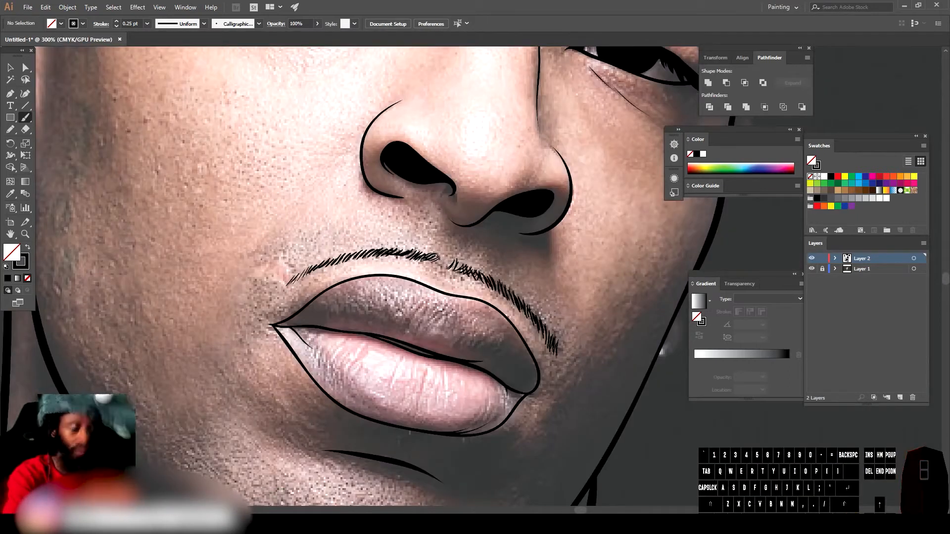
Step: Switch to the Pencil with a black fill and draw a filled shape covering the top of the hair
key(ctrl+minus)
key(ctrl+minus)
key(ctrl+minus)
scroll(456, 422, up, 8)
key(ctrl+equal)
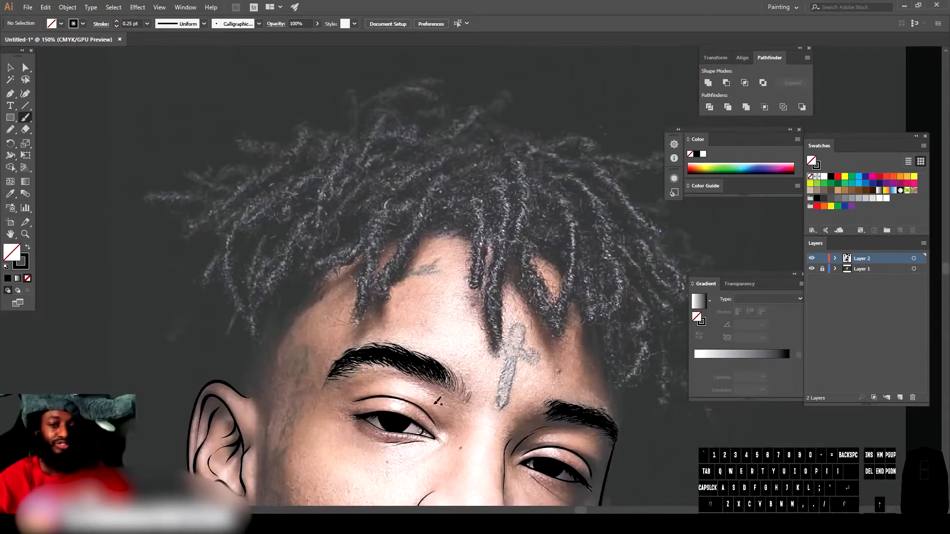
click(10, 130)
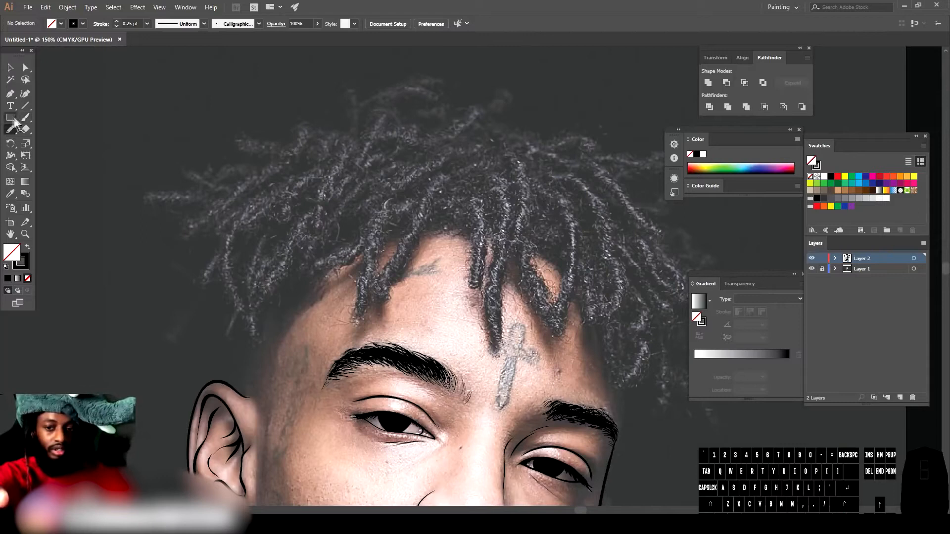
click(28, 248)
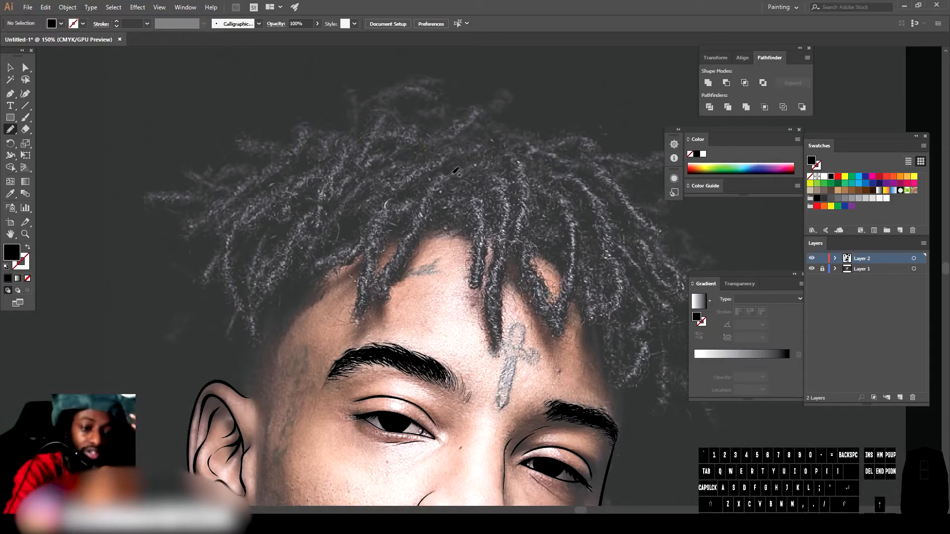
drag(463, 188, 459, 197)
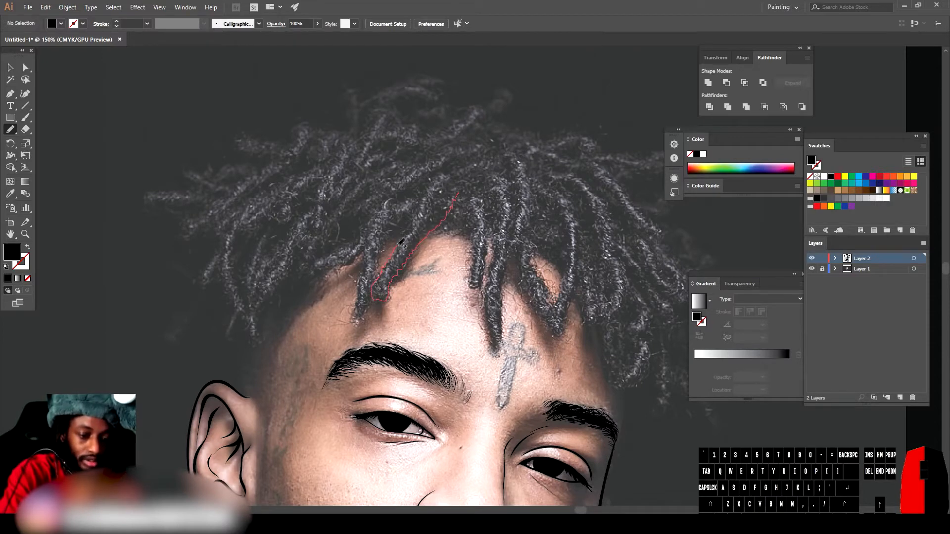
mouse_move(363, 255)
mouse_down()
mouse_move(460, 192)
mouse_move(430, 232)
mouse_up()
drag(481, 234, 424, 231)
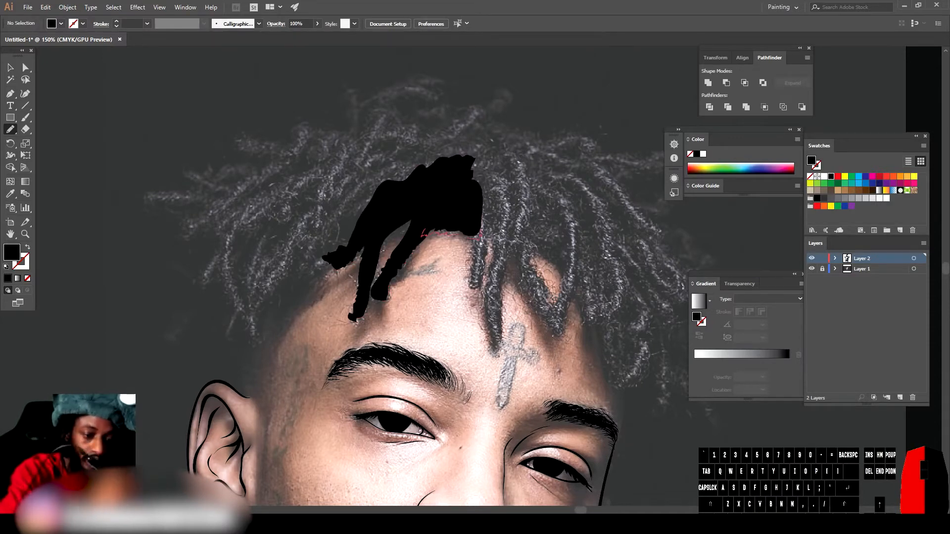
drag(545, 132, 479, 222)
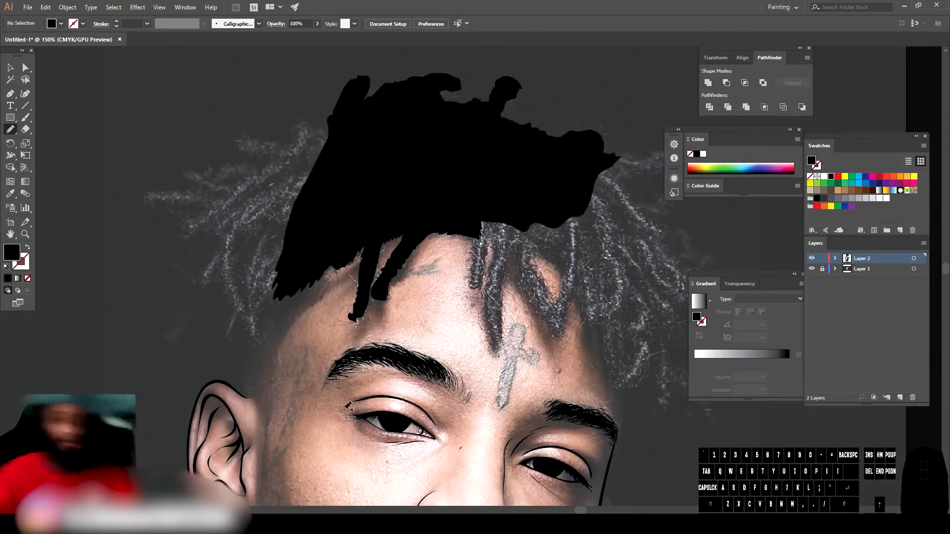
Step: Draw filled pencil shapes for the dreadlocks hanging over the forehead
scroll(366, 258, down, 3)
click(811, 269)
click(812, 269)
scroll(441, 255, up, 4)
drag(286, 228, 299, 297)
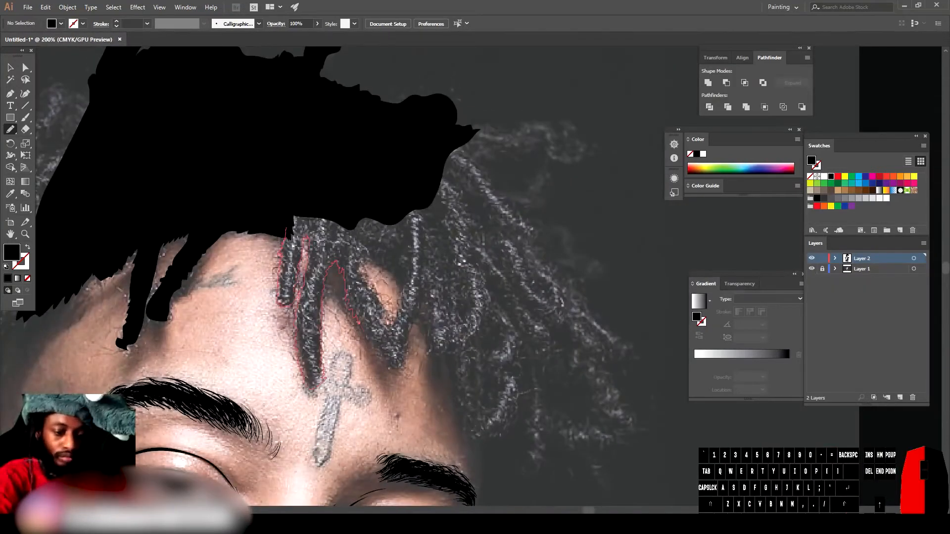
drag(427, 270, 287, 230)
mouse_move(425, 280)
mouse_down()
mouse_move(420, 300)
mouse_move(442, 188)
mouse_up()
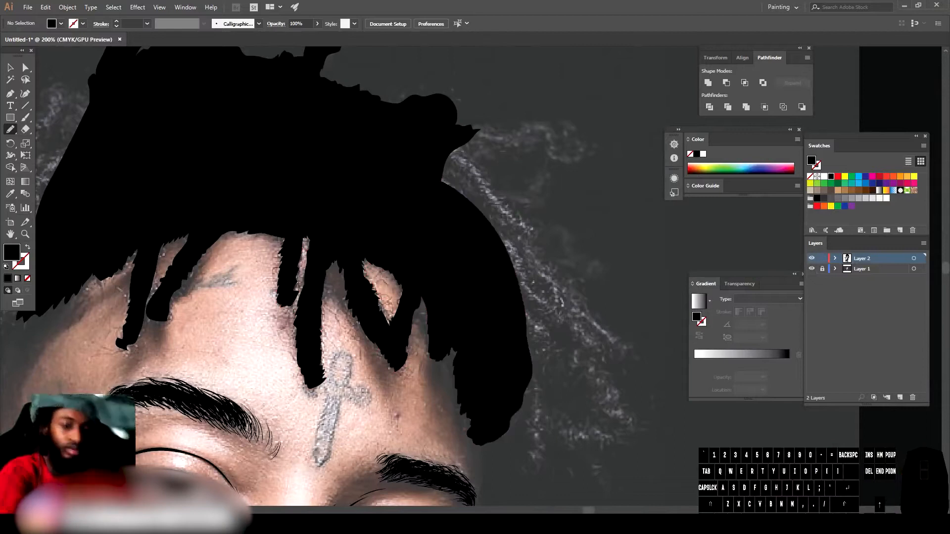
Step: Undo the last hair shape and draw more filled dreadlock shapes over the hair
scroll(445, 247, down, 2)
key(ctrl+z)
scroll(445, 277, up, 2)
mouse_move(522, 349)
mouse_down()
mouse_move(442, 295)
mouse_move(522, 347)
mouse_up()
scroll(473, 302, down, 3)
click(812, 269)
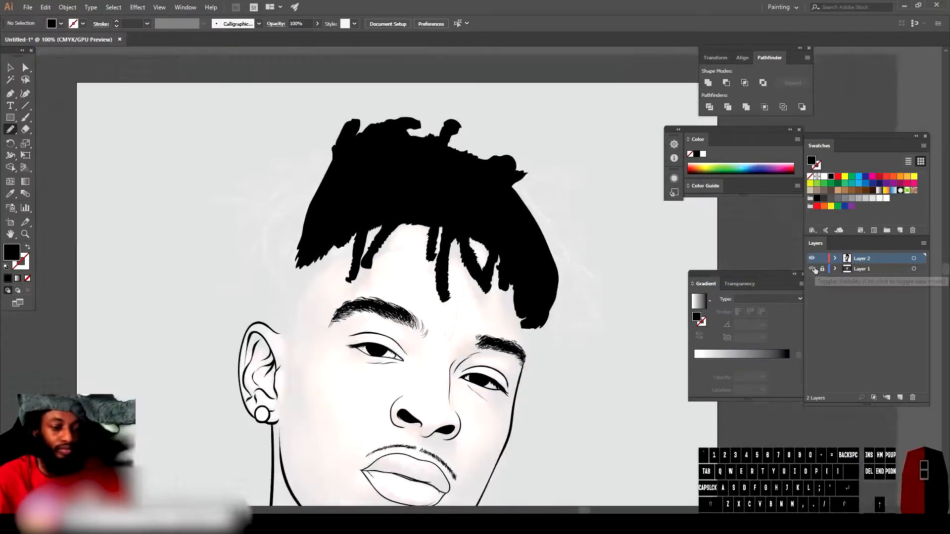
click(812, 269)
scroll(253, 265, up, 2)
drag(428, 283, 396, 357)
drag(458, 141, 429, 284)
mouse_move(470, 133)
mouse_down()
mouse_move(456, 117)
mouse_move(440, 144)
mouse_up()
Step: Extend the hair with filled pencil locks on the right side of the head
scroll(382, 273, down, 3)
click(812, 269)
click(812, 270)
scroll(548, 277, up, 3)
drag(391, 117, 487, 108)
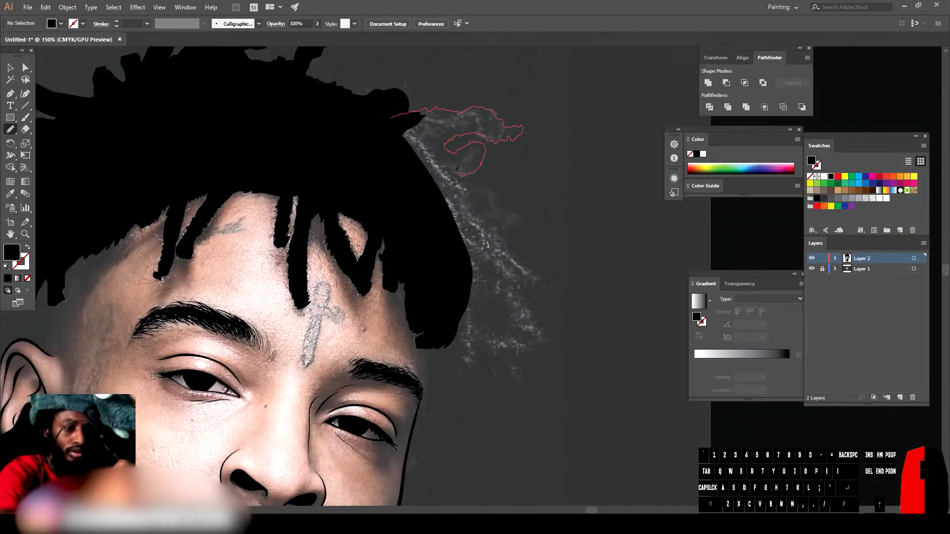
drag(455, 353, 390, 118)
scroll(448, 253, down, 2)
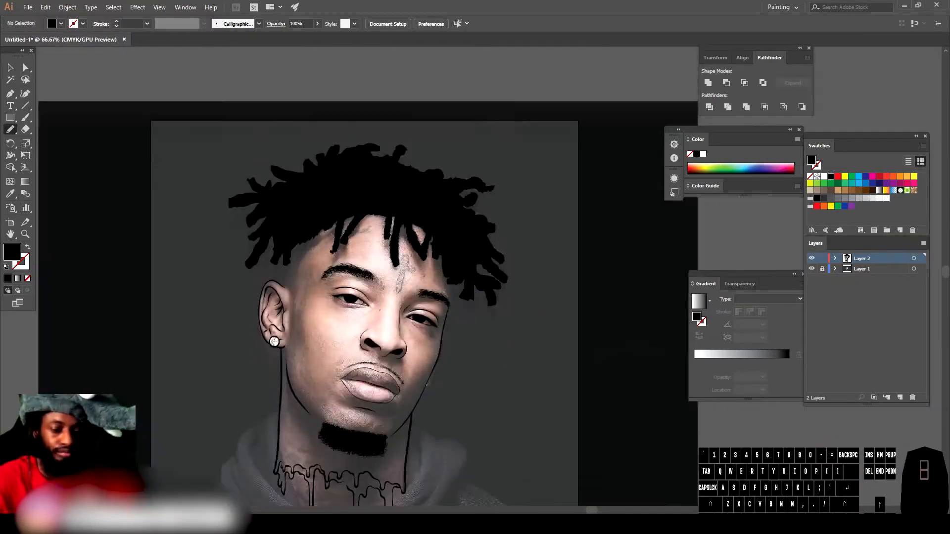
Step: Switch back to the Paintbrush with a black stroke and add a stroke along the side of the head by the ear
scroll(378, 306, up, 2)
click(25, 118)
click(28, 247)
scroll(393, 346, down, 2)
scroll(297, 277, up, 5)
drag(283, 257, 287, 436)
scroll(287, 436, down, 3)
click(811, 269)
click(812, 269)
scroll(663, 321, up, 2)
scroll(640, 320, up, 3)
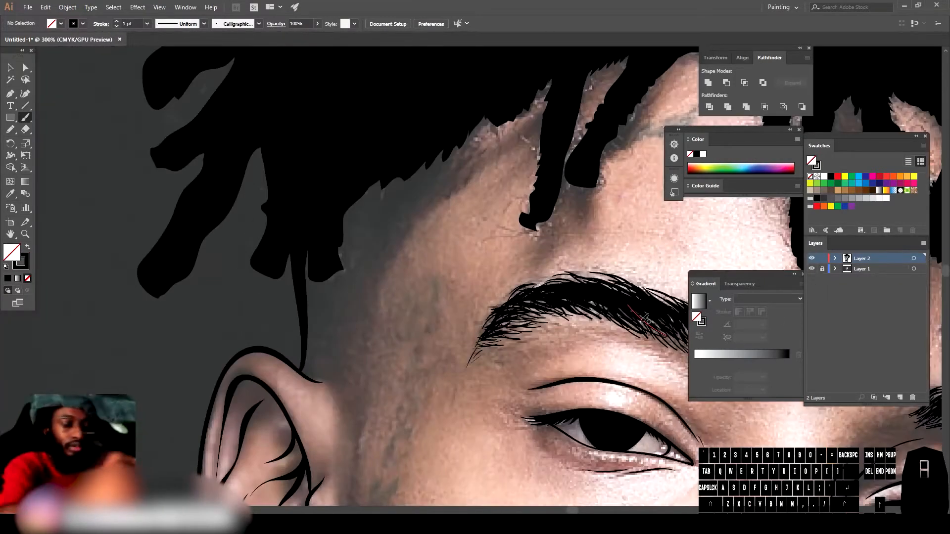
Step: Draw short 1 pt hair strokes along the hairline fade above the temple
drag(479, 166, 466, 179)
drag(468, 170, 455, 185)
drag(456, 176, 447, 187)
drag(449, 178, 441, 189)
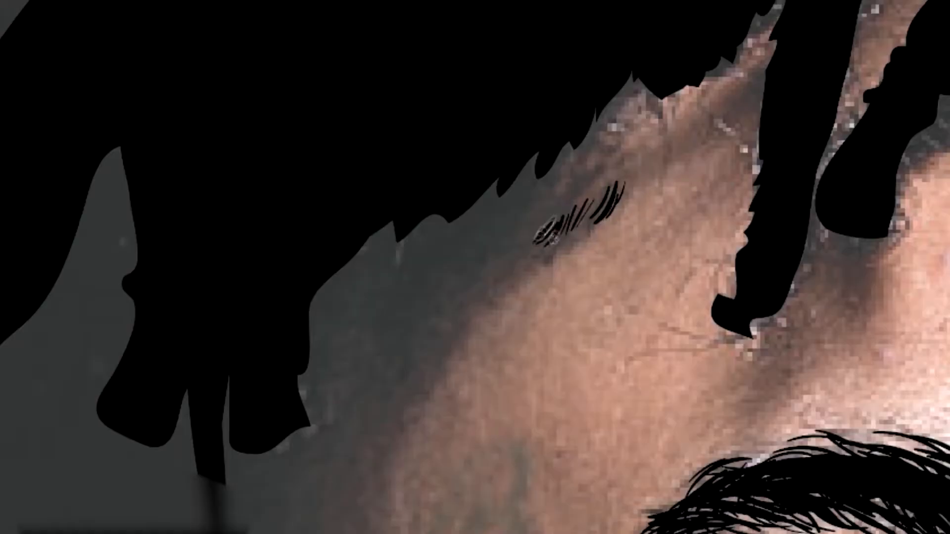
drag(544, 227, 536, 242)
drag(533, 230, 508, 252)
drag(505, 241, 474, 270)
drag(479, 252, 469, 272)
drag(475, 254, 447, 282)
drag(449, 269, 432, 286)
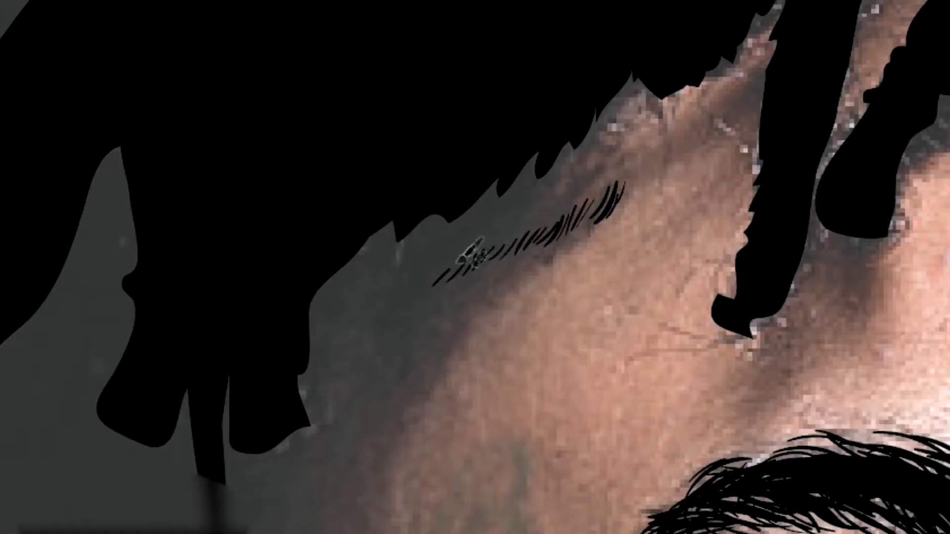
drag(612, 174, 590, 202)
drag(595, 180, 583, 209)
mouse_move(606, 179)
mouse_down()
mouse_move(588, 217)
mouse_move(549, 216)
mouse_move(524, 236)
mouse_up()
drag(522, 224, 506, 239)
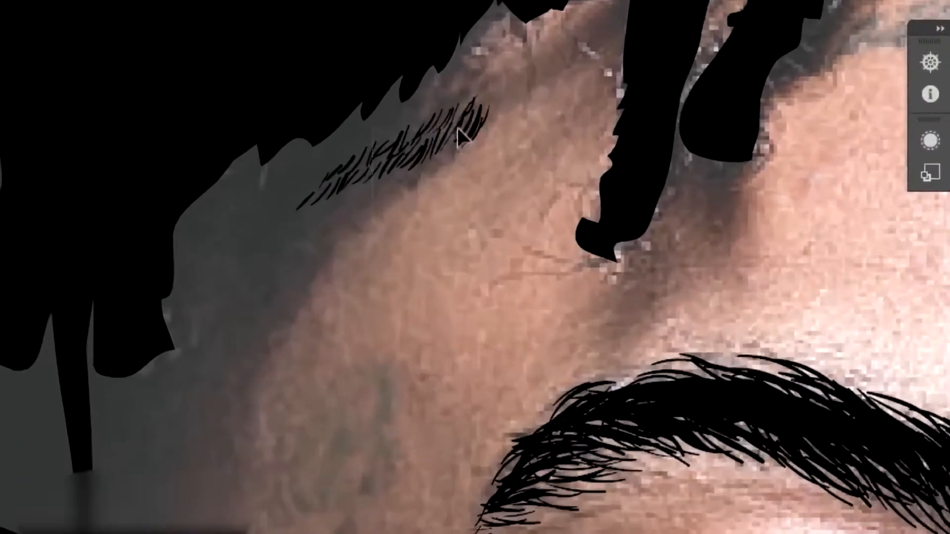
drag(489, 110, 488, 110)
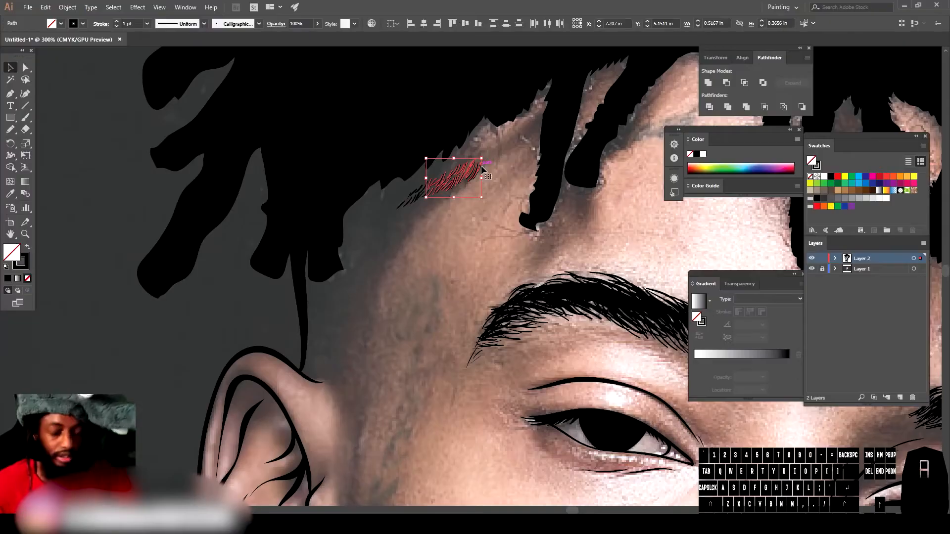
Step: Select the new hairline strokes at the temple with the Selection tool
mouse_move(453, 179)
mouse_down()
mouse_move(471, 128)
mouse_move(457, 149)
mouse_move(472, 151)
mouse_move(450, 136)
mouse_move(429, 168)
mouse_up()
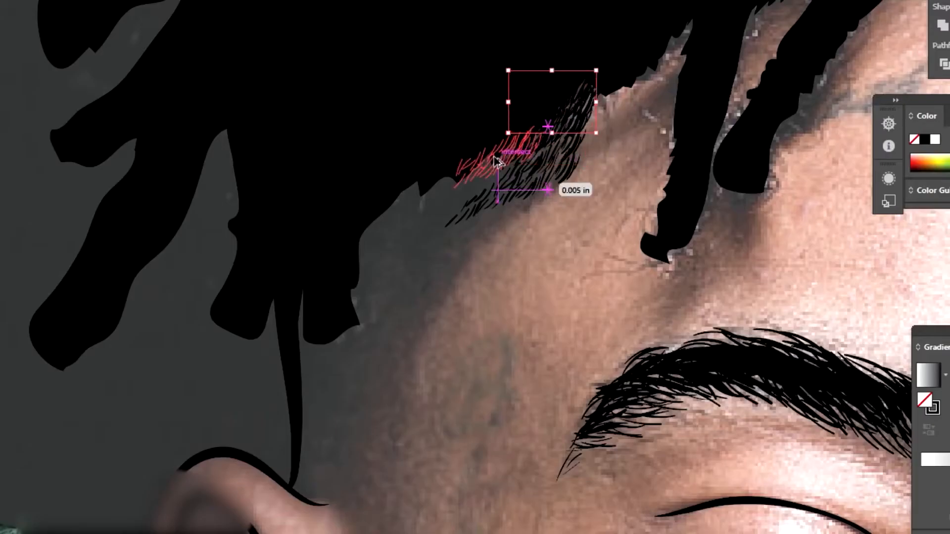
mouse_move(496, 161)
mouse_down()
mouse_move(498, 170)
mouse_move(467, 176)
mouse_move(470, 159)
mouse_move(460, 207)
mouse_move(423, 183)
mouse_move(397, 206)
mouse_move(441, 209)
mouse_move(447, 192)
mouse_move(430, 232)
mouse_move(465, 215)
mouse_move(411, 191)
mouse_move(340, 295)
mouse_move(342, 242)
mouse_move(319, 316)
mouse_move(321, 257)
mouse_move(388, 198)
mouse_move(534, 171)
mouse_move(479, 225)
mouse_move(467, 216)
mouse_move(495, 215)
mouse_move(430, 252)
mouse_move(420, 244)
mouse_move(393, 282)
mouse_move(356, 282)
mouse_move(364, 277)
mouse_move(331, 296)
mouse_up()
click(67, 455)
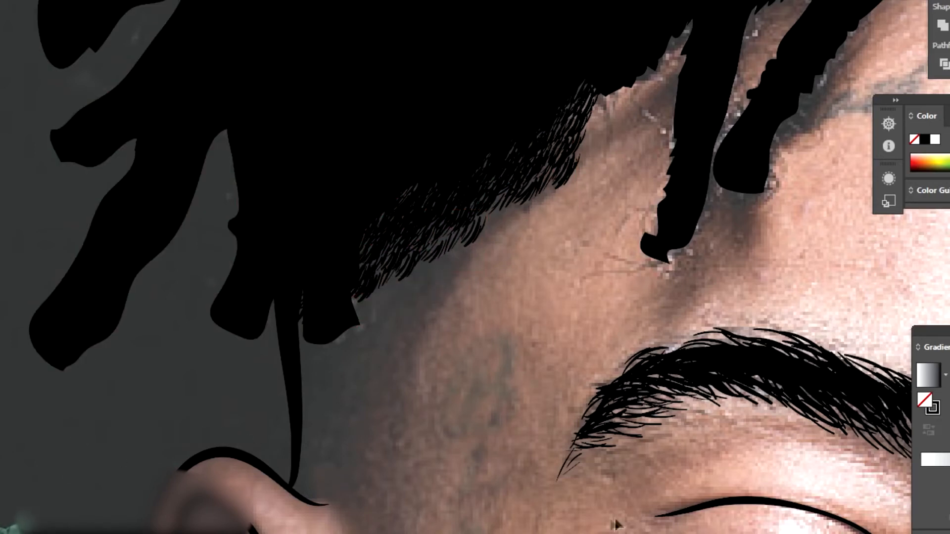
Step: Hide the photo layer to review the line art, then show it again and zoom back in
key(ctrl+minus)
key(ctrl+minus)
key(ctrl+minus)
key(ctrl+minus)
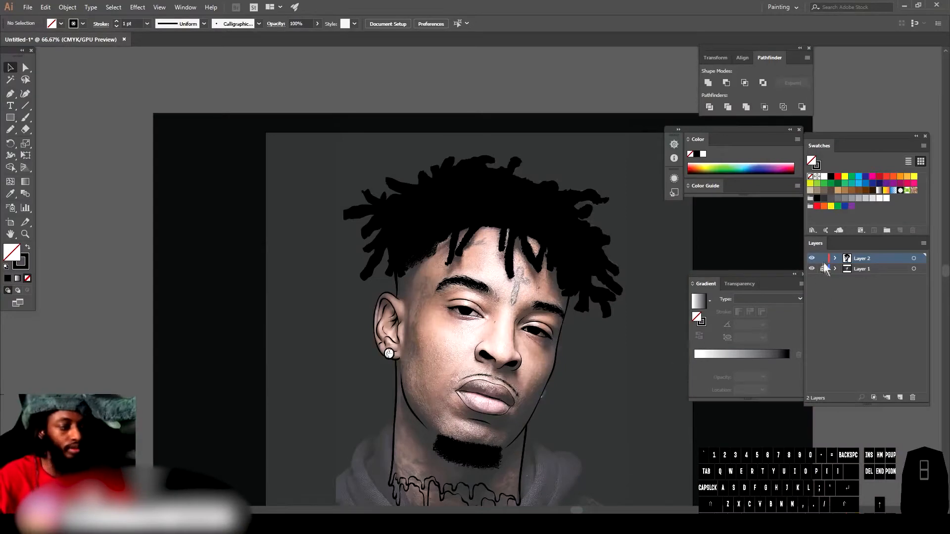
click(812, 269)
key(ctrl+equal)
key(ctrl+equal)
key(ctrl+equal)
key(ctrl+equal)
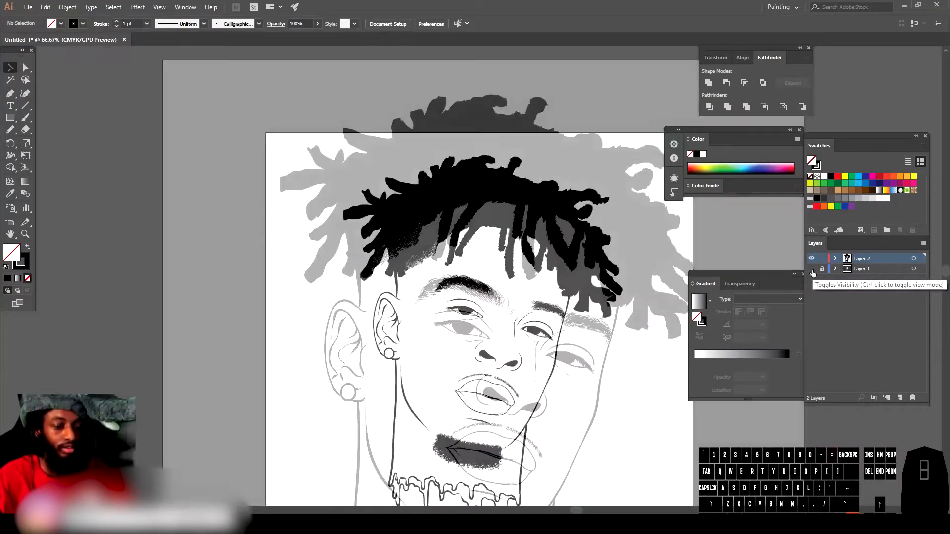
click(812, 269)
key(ctrl+equal)
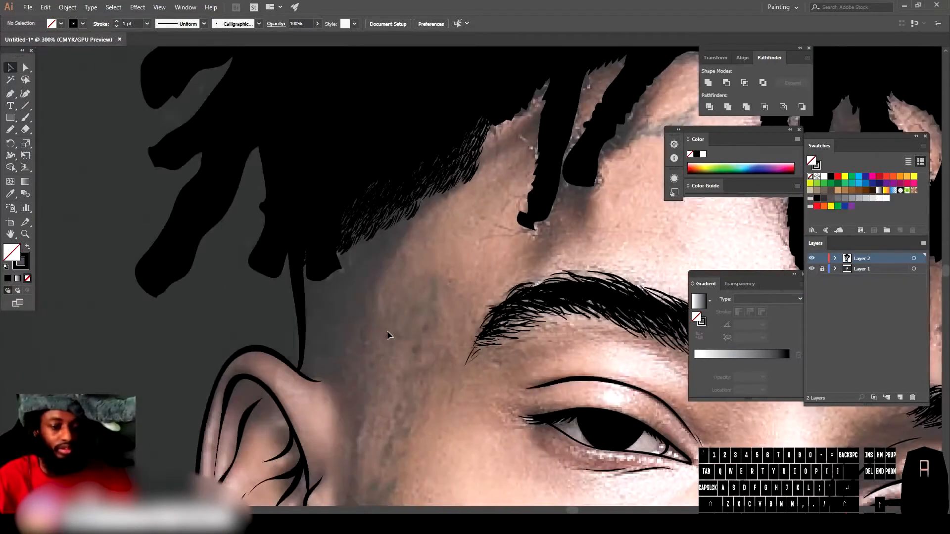
Step: Set the brush weight to 0.25 pt and add fine strokes in the hairline fade
click(24, 118)
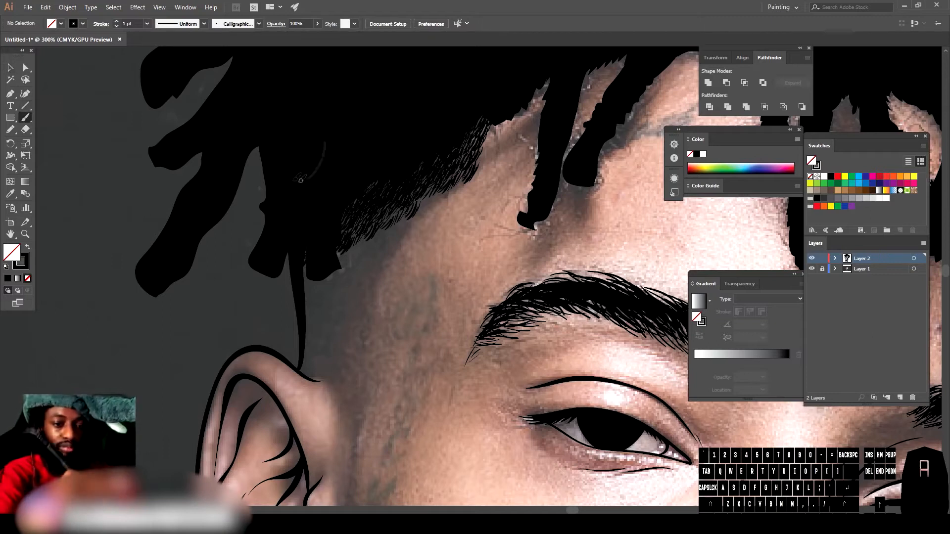
click(147, 24)
click(159, 36)
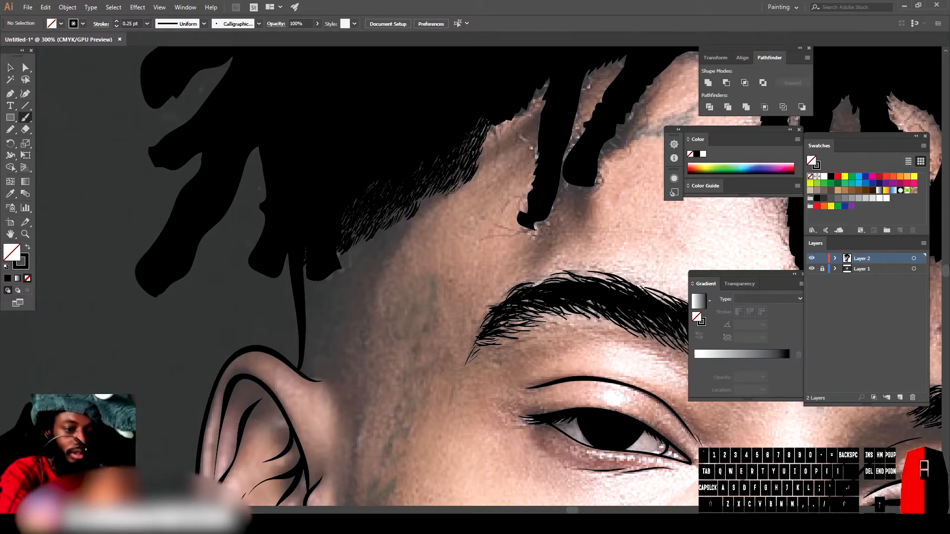
mouse_move(436, 193)
mouse_down()
mouse_move(400, 238)
mouse_move(350, 261)
mouse_move(386, 253)
mouse_up()
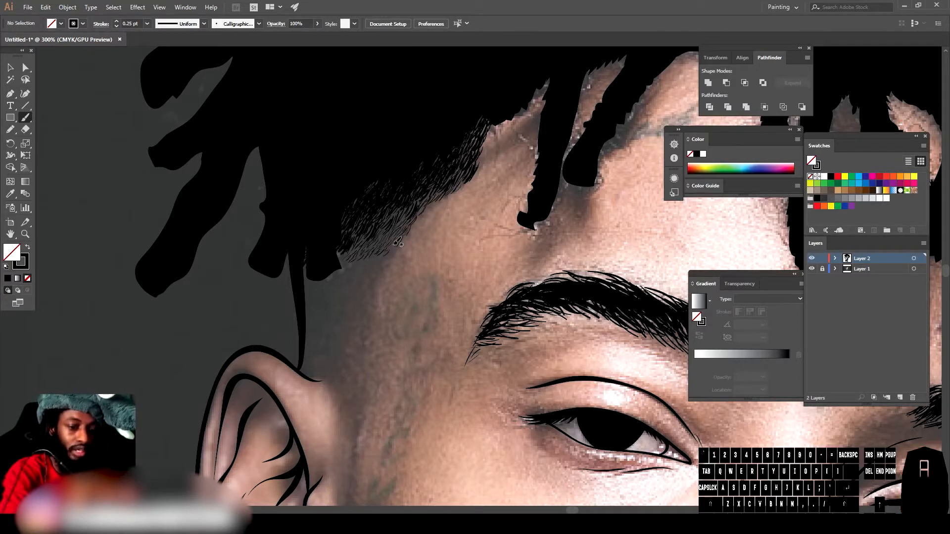
Step: Select a few fade strokes and move them up closer to the hairline, then return to the Paintbrush
click(11, 69)
mouse_move(381, 269)
mouse_down()
mouse_move(414, 238)
mouse_move(372, 277)
mouse_move(336, 266)
mouse_move(345, 301)
mouse_move(345, 286)
mouse_move(328, 355)
mouse_move(317, 270)
mouse_up()
drag(315, 270, 359, 254)
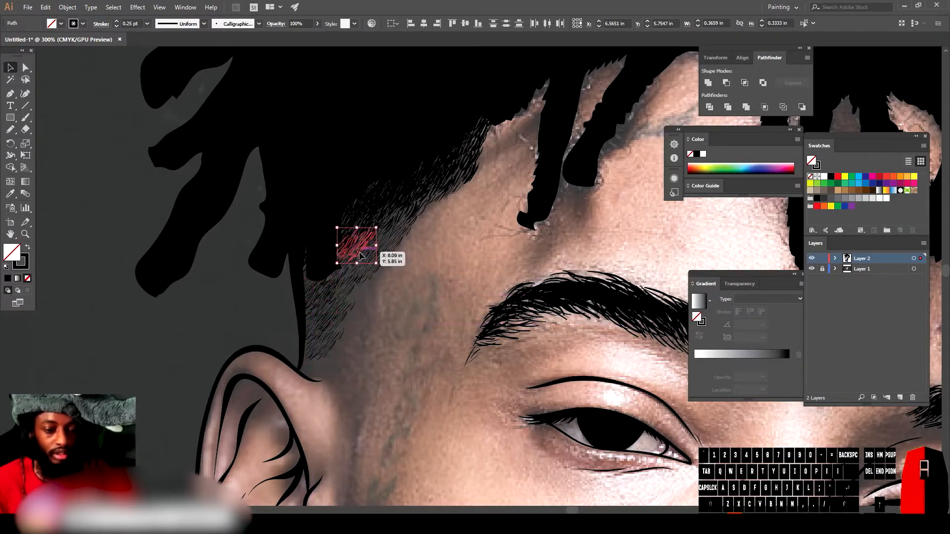
click(365, 185)
click(99, 146)
click(26, 118)
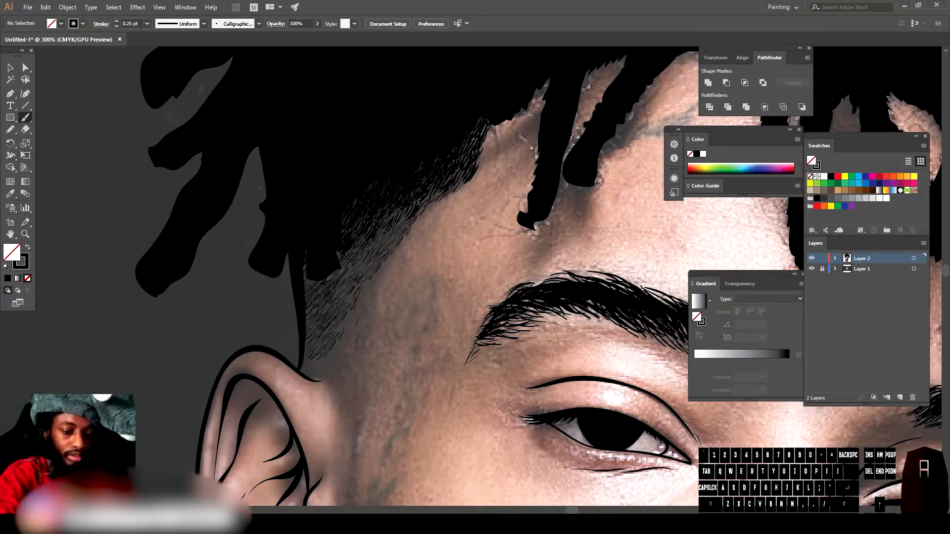
Step: Add a fade stroke below the hairline and reposition strokes near the sideburn
scroll(458, 324, down, 4)
click(812, 269)
click(811, 269)
scroll(459, 341, up, 5)
drag(341, 325, 364, 317)
key(v)
mouse_move(350, 329)
mouse_down()
mouse_move(378, 203)
mouse_move(414, 140)
mouse_move(340, 198)
mouse_move(342, 262)
mouse_up()
click(458, 437)
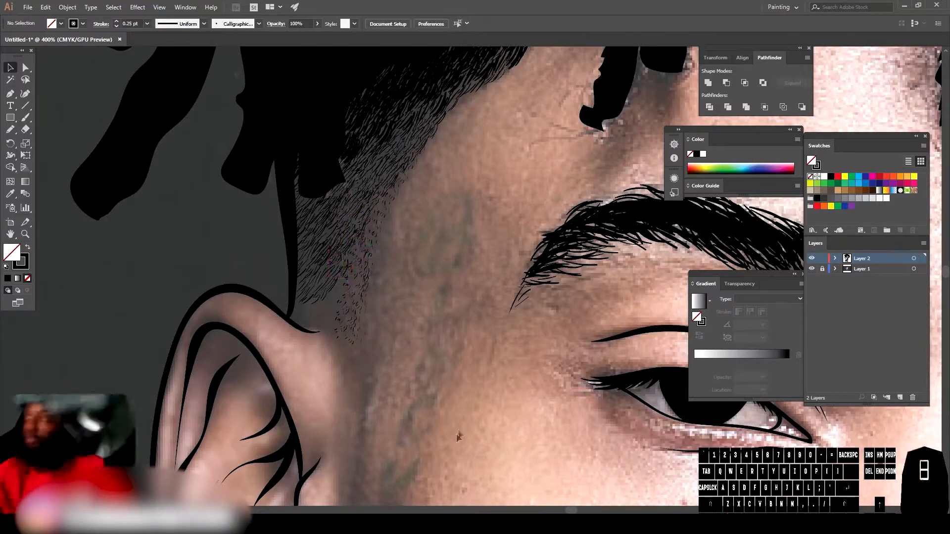
Step: Hide the photo to review the drawing, then zoom back into the sideburn area with the photo shown
scroll(458, 437, down, 5)
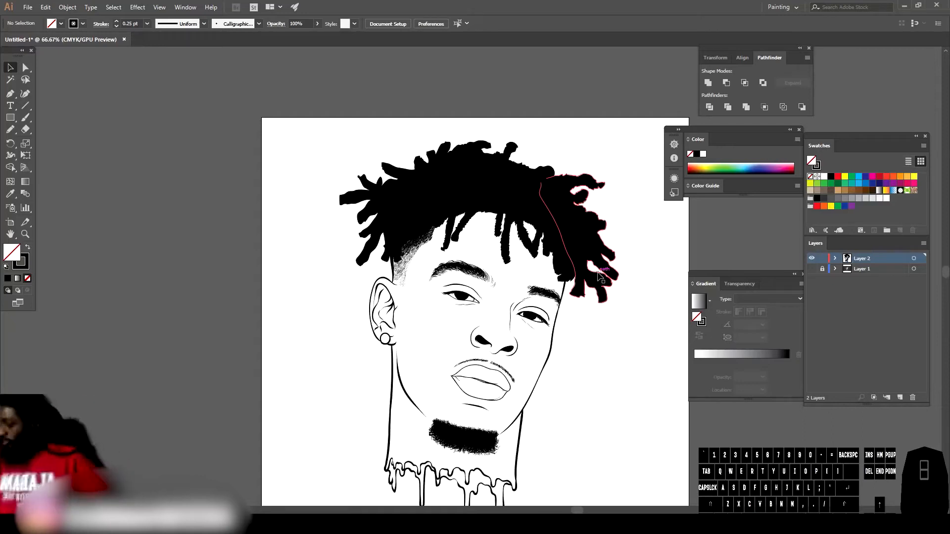
key(ctrl+minus)
key(ctrl+equal)
key(ctrl+equal)
key(ctrl+equal)
key(ctrl+equal)
key(ctrl+equal)
scroll(335, 360, left, 5)
scroll(336, 363, left, 5)
key(ctrl+equal)
click(812, 269)
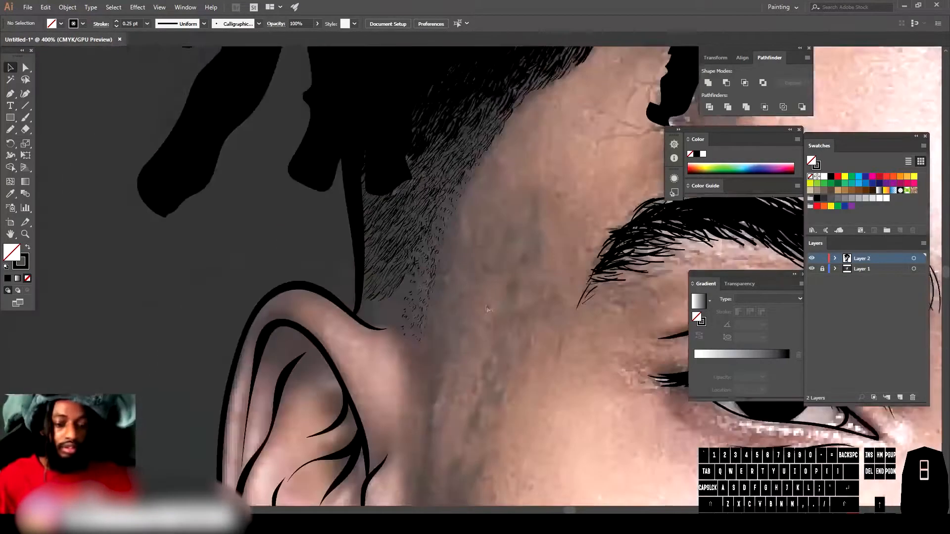
Step: Draw short stubble strokes along the face edge in front of the ear
scroll(499, 301, down, 5)
key(b)
drag(434, 299, 428, 310)
drag(426, 342, 422, 355)
drag(430, 266, 427, 272)
drag(430, 275, 426, 281)
drag(429, 284, 426, 290)
drag(430, 293, 427, 299)
drag(430, 304, 426, 310)
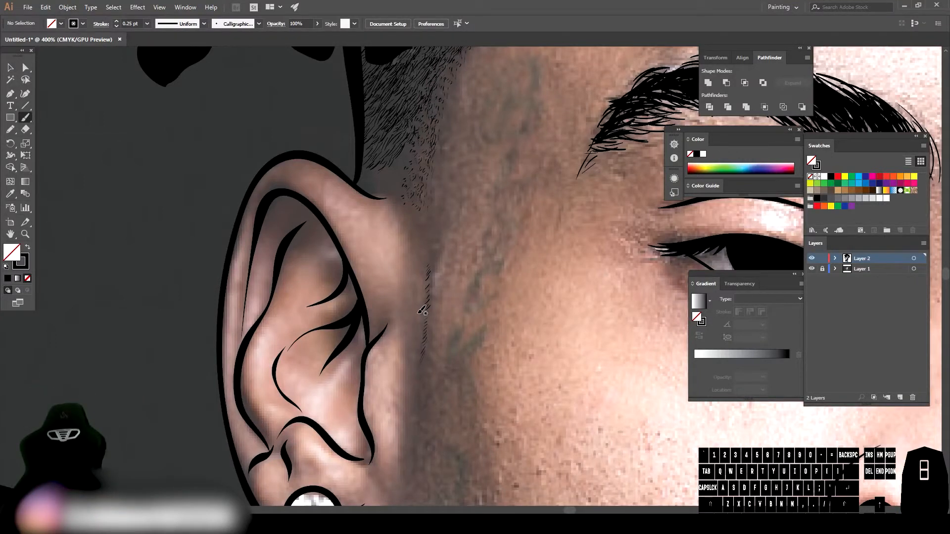
drag(428, 313, 425, 319)
drag(423, 369, 421, 376)
drag(423, 380, 421, 387)
Step: Add more short strokes up the sideburn toward the hairline fade
drag(429, 255, 425, 264)
drag(427, 244, 422, 251)
drag(425, 234, 418, 239)
drag(423, 231, 417, 228)
drag(372, 171, 362, 177)
drag(382, 177, 371, 183)
drag(404, 191, 388, 171)
drag(406, 164, 397, 158)
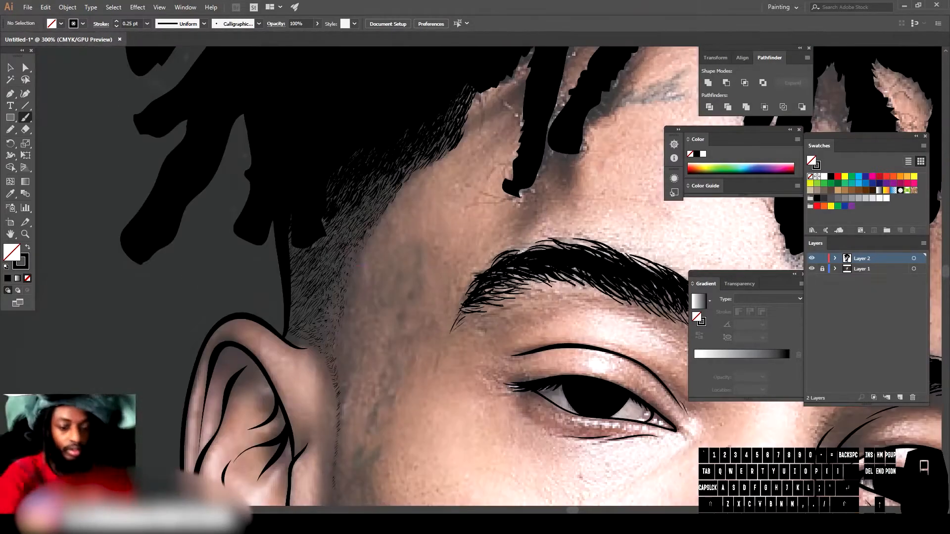
Step: Move a sideburn stroke up toward the hairline and switch back to the Paintbrush
key(v)
click(327, 312)
mouse_move(327, 311)
mouse_down()
mouse_move(337, 248)
mouse_move(368, 201)
mouse_move(290, 249)
mouse_move(296, 256)
mouse_up()
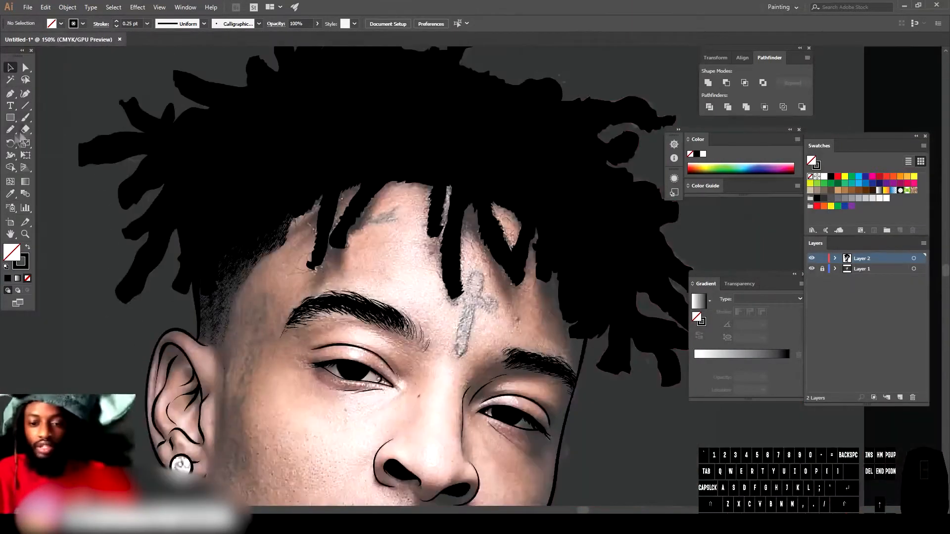
click(25, 118)
key(ctrl+equal)
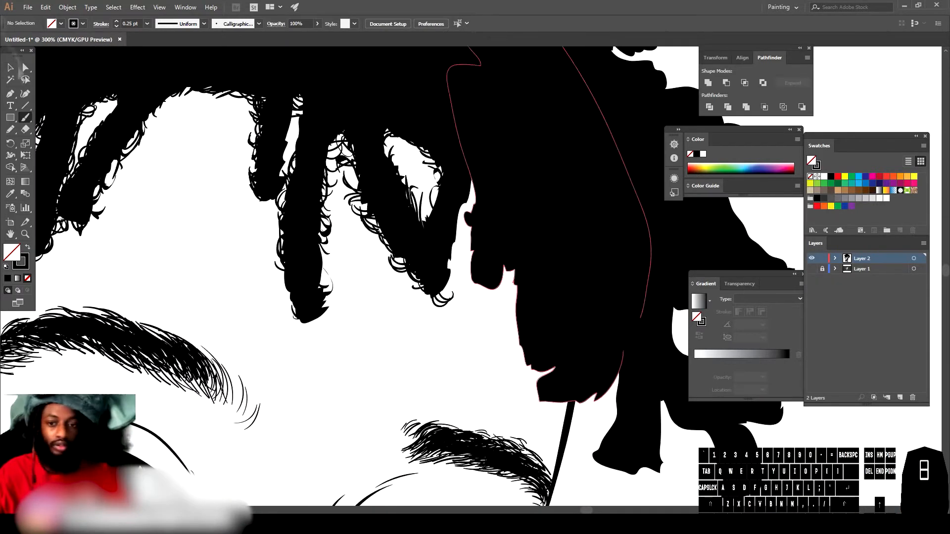
Step: Draw a few fine brush strokes along the hairline above the forehead
mouse_move(327, 129)
mouse_down()
mouse_move(371, 168)
mouse_move(375, 208)
mouse_move(354, 174)
mouse_up()
click(26, 119)
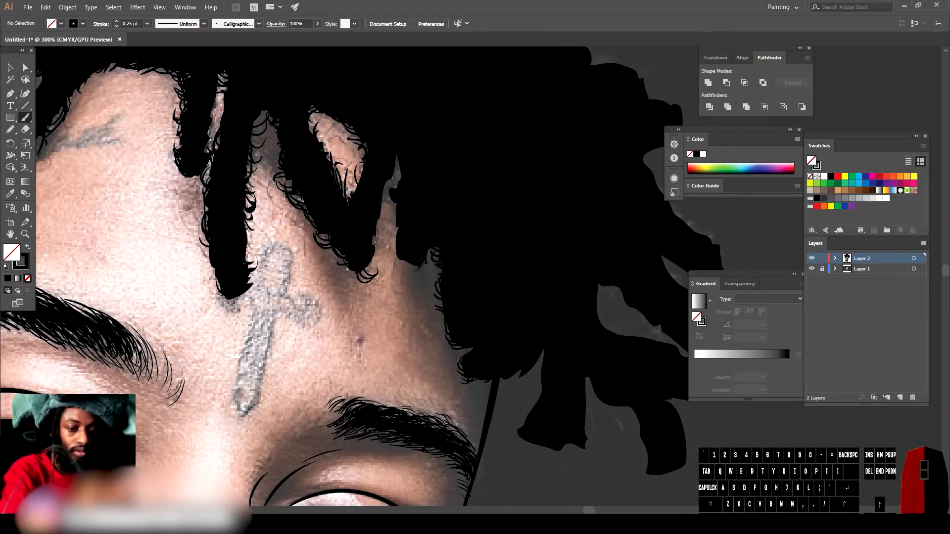
mouse_move(606, 451)
mouse_down()
mouse_move(503, 445)
mouse_move(503, 401)
mouse_up()
drag(437, 312, 423, 336)
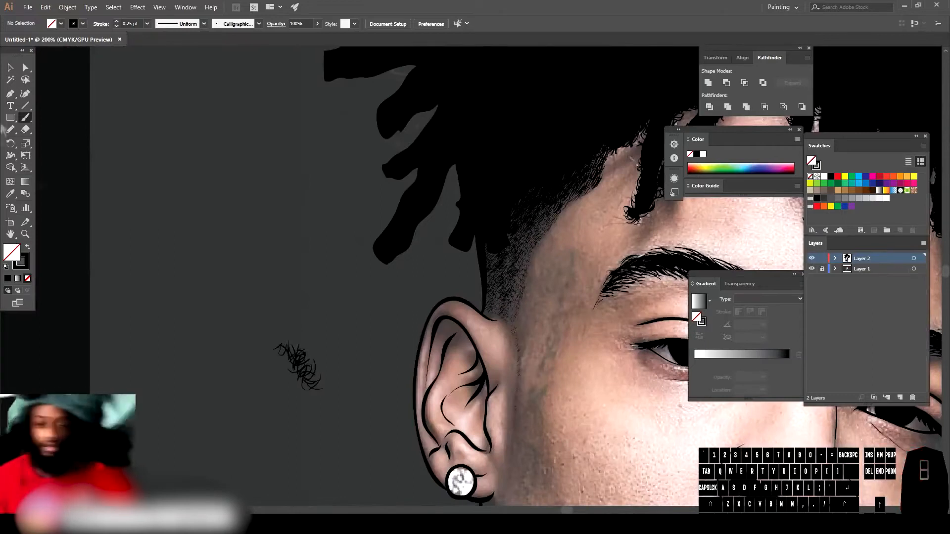
click(10, 68)
scroll(297, 364, up, 3)
click(297, 447)
mouse_move(298, 447)
alt+mouse_down()
mouse_move(409, 306)
mouse_move(399, 328)
alt+mouse_up()
key(ctrl+z)
Step: Move hair strand shapes around the forehead hairline into place with the Selection tool
mouse_move(428, 297)
mouse_down()
mouse_move(441, 343)
mouse_move(449, 254)
mouse_up()
alt+drag(448, 253, 527, 156)
scroll(515, 207, up, 2)
scroll(483, 274, down, 1)
scroll(481, 275, right, 5)
drag(239, 288, 233, 203)
drag(205, 274, 487, 204)
alt+drag(488, 204, 400, 171)
alt+drag(399, 171, 567, 217)
mouse_move(566, 216)
alt+mouse_down()
mouse_move(609, 219)
mouse_move(637, 309)
alt+mouse_up()
mouse_move(637, 309)
alt+mouse_down()
mouse_move(657, 374)
mouse_move(650, 366)
alt+mouse_up()
mouse_move(649, 365)
alt+mouse_down()
mouse_move(423, 208)
mouse_move(387, 148)
alt+mouse_up()
mouse_move(388, 147)
alt+mouse_down()
mouse_move(220, 200)
mouse_move(182, 193)
alt+mouse_up()
click(149, 170)
scroll(146, 237, down, 3)
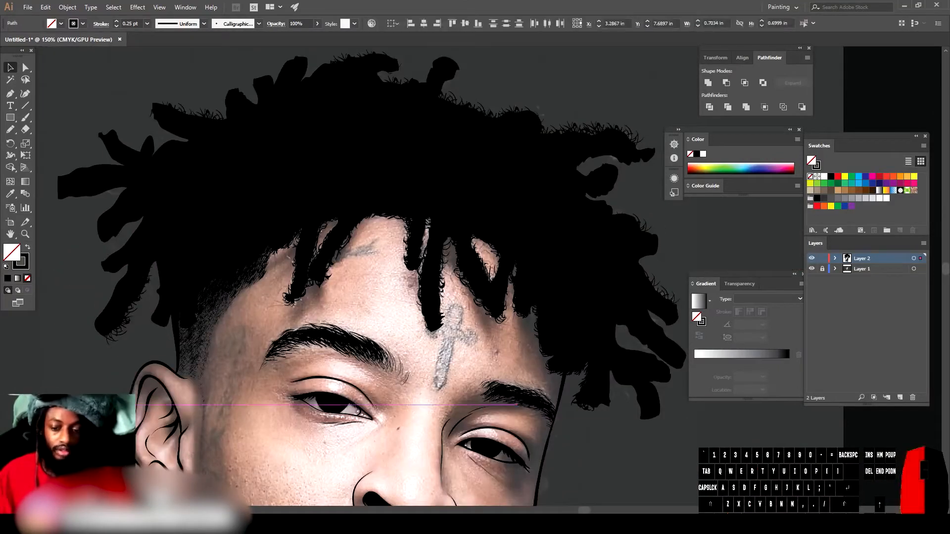
Step: Add short stubble strokes to the hairline fade above the ear with the Paintbrush
mouse_move(619, 321)
alt+mouse_down()
mouse_move(626, 352)
mouse_move(611, 379)
mouse_move(586, 198)
mouse_move(266, 85)
mouse_move(254, 92)
alt+mouse_up()
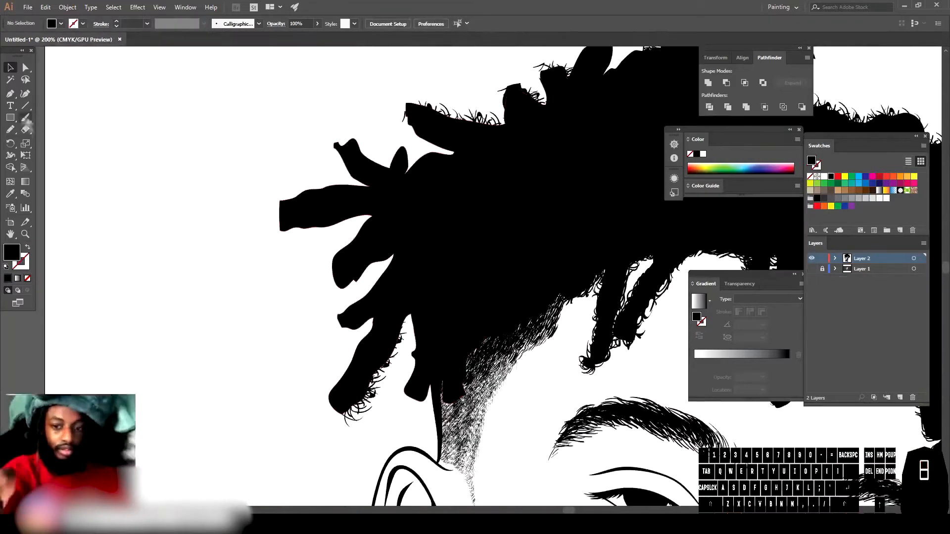
click(25, 118)
drag(425, 399, 423, 404)
drag(414, 398, 403, 394)
drag(406, 391, 398, 394)
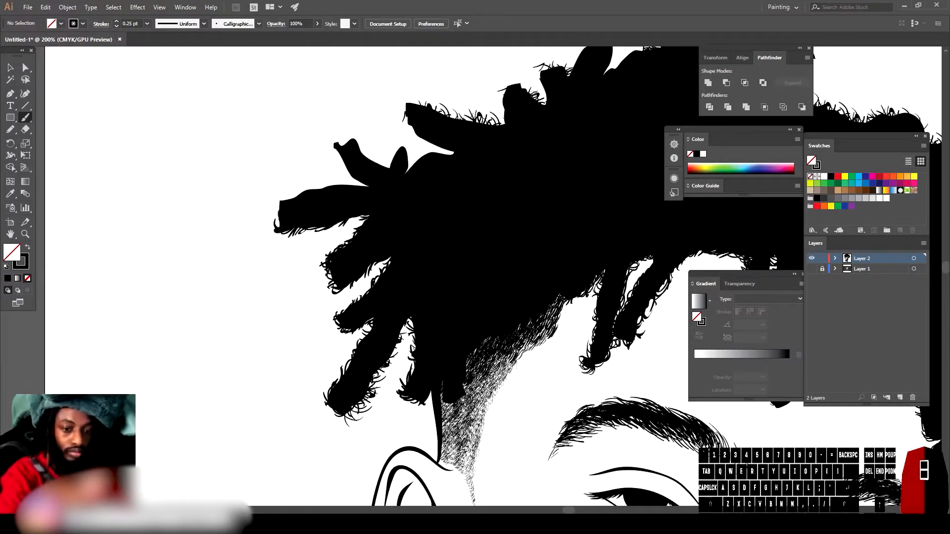
Step: Set the brush stroke to 0.5 pt and outline the dagger tattoo's crossguard on the forehead
click(147, 23)
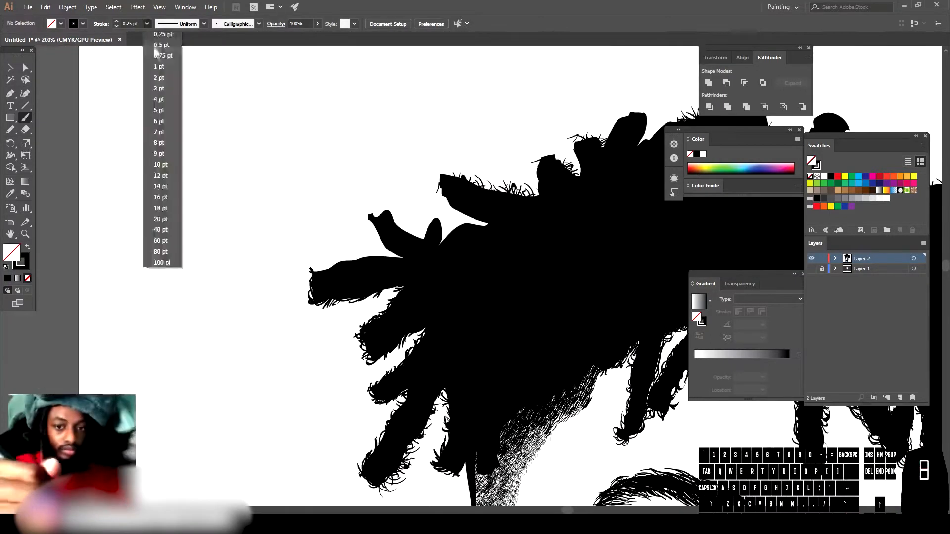
click(153, 47)
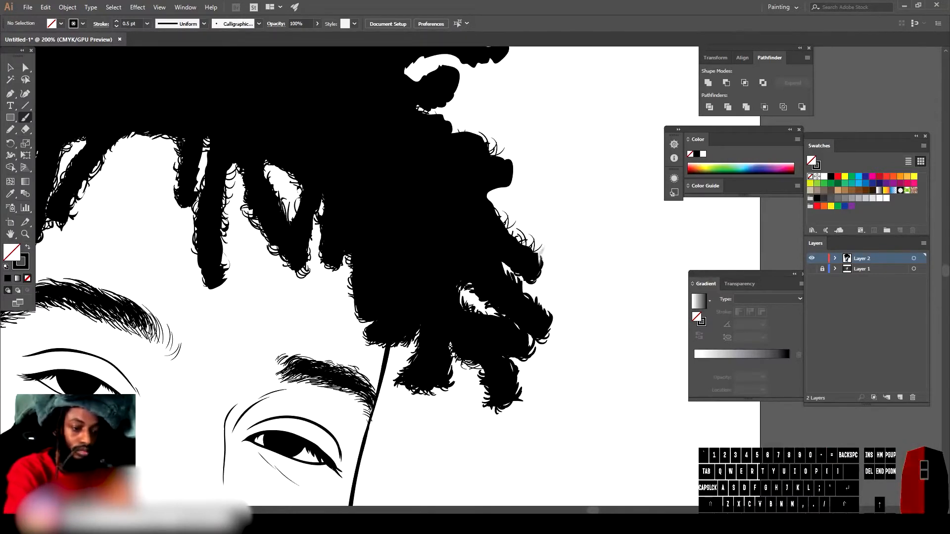
scroll(346, 277, up, 3)
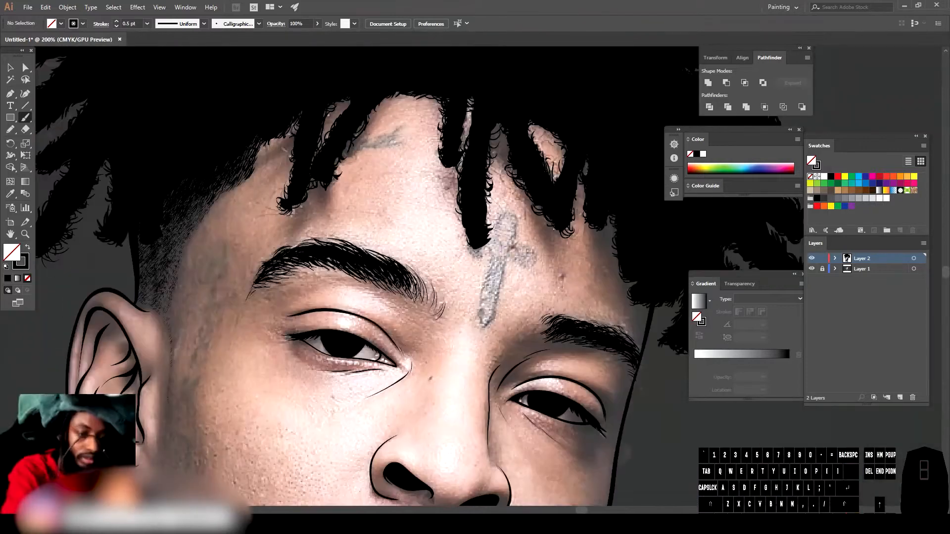
drag(467, 255, 532, 244)
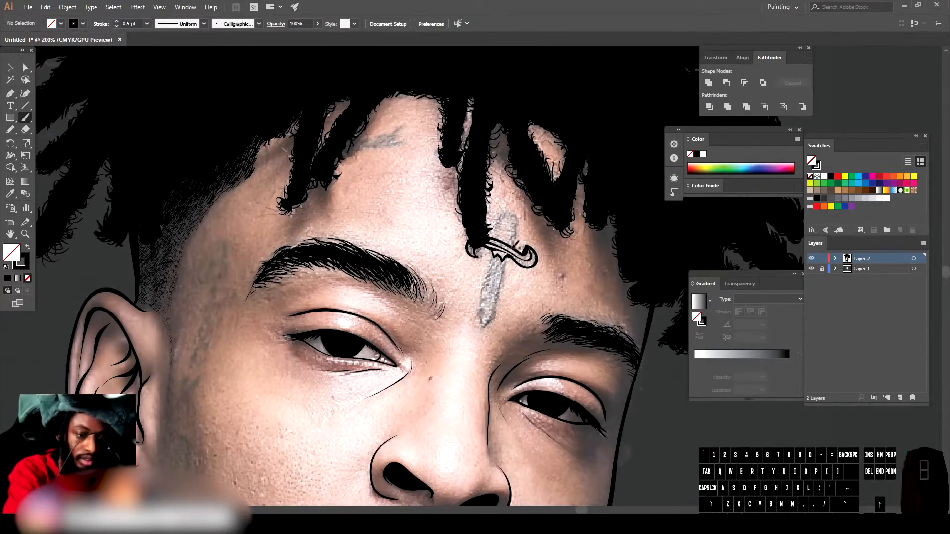
Step: Outline the dagger tattoo's grip and blade down the forehead
scroll(512, 253, up, 3)
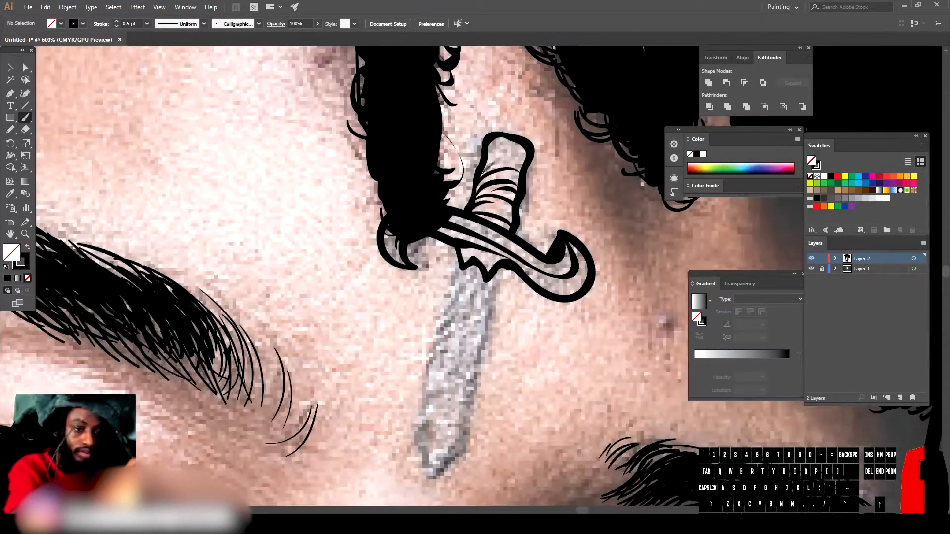
drag(490, 143, 527, 156)
scroll(494, 248, down, 1)
drag(494, 233, 461, 396)
drag(462, 397, 416, 381)
drag(458, 226, 415, 380)
drag(421, 384, 455, 398)
drag(479, 223, 447, 365)
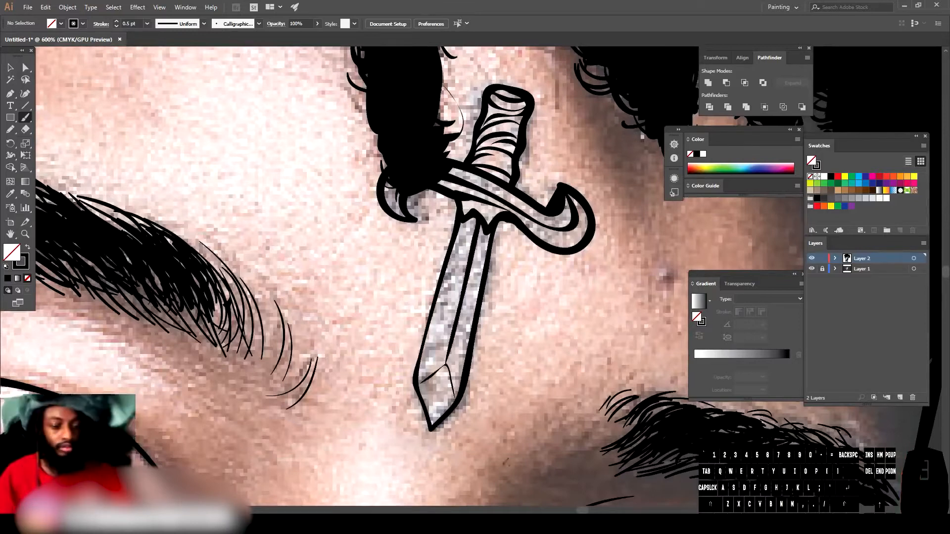
Step: Add a detail stroke across the dagger's grip
scroll(462, 227, down, 6)
scroll(394, 226, up, 2)
drag(477, 130, 435, 148)
key(ctrl+minus)
key(ctrl+equal)
key(ctrl+equal)
Step: Set the brush stroke to 0.75 pt and draw strokes around the chin
click(147, 23)
mouse_move(289, 221)
mouse_down()
mouse_move(433, 149)
mouse_move(425, 168)
mouse_up()
click(164, 55)
drag(431, 134, 421, 202)
drag(411, 246, 391, 435)
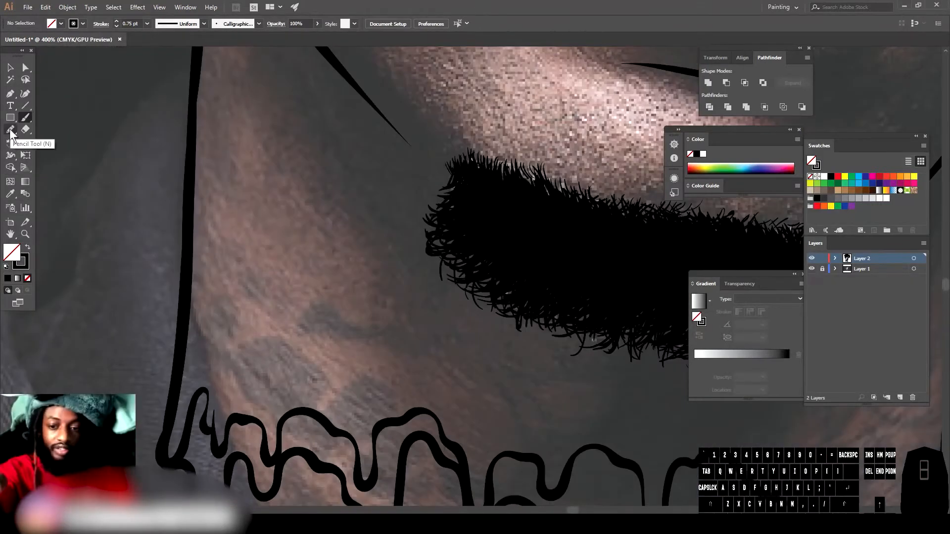
Step: Switch to the Pencil with a black fill and draw filled neck tattoo shapes below the beard
click(10, 130)
key(shift+x)
drag(458, 338, 292, 329)
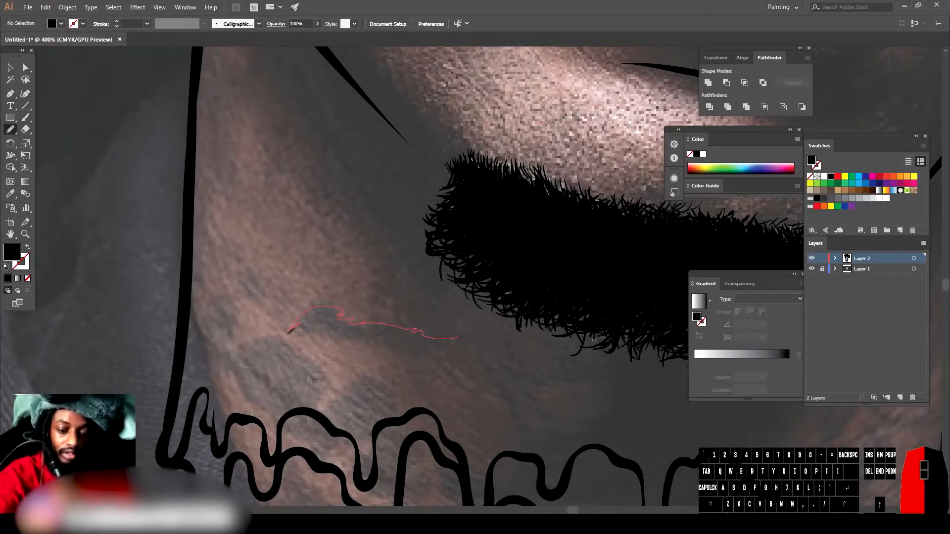
drag(418, 349, 457, 337)
drag(324, 414, 325, 413)
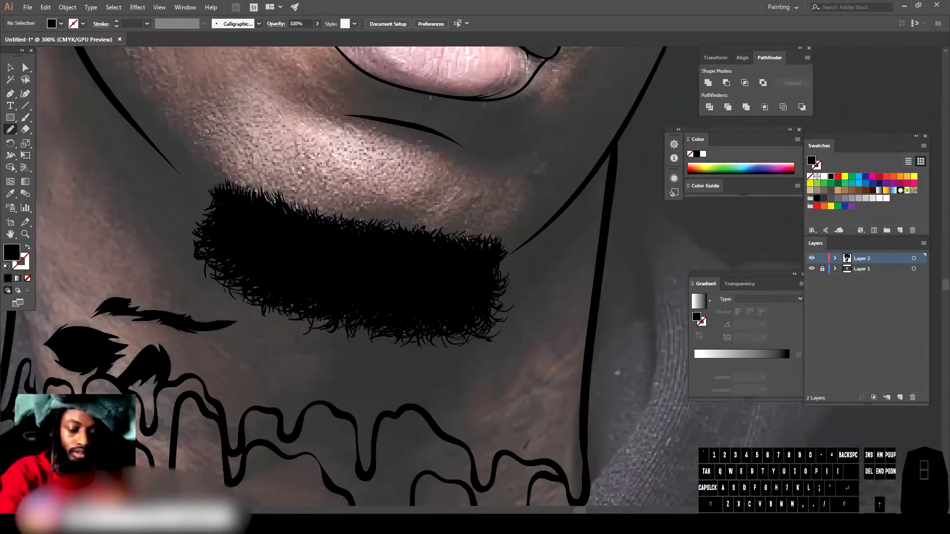
drag(522, 448, 502, 431)
drag(545, 396, 540, 445)
drag(564, 430, 534, 465)
Step: Draw calligraphic strokes for the neck tattoo beside and below the beard with the Paintbrush
click(812, 269)
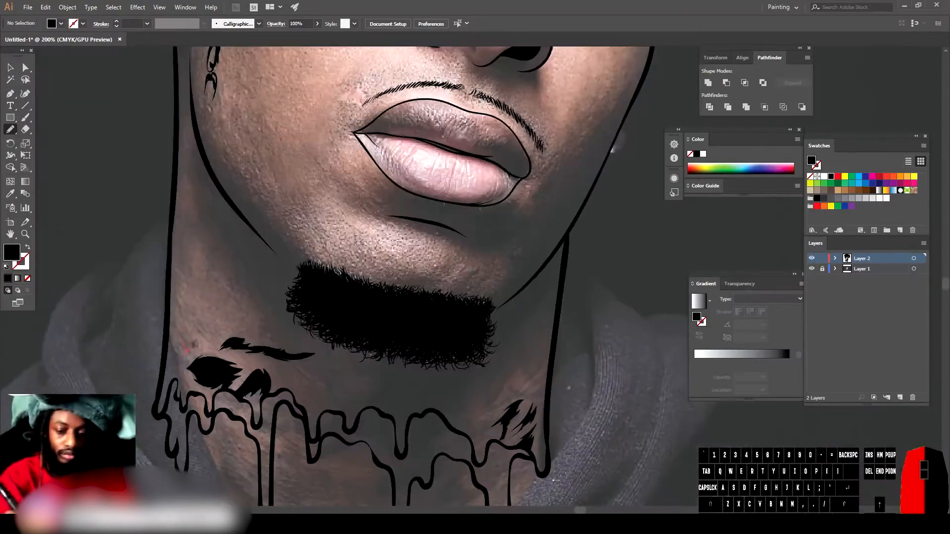
key(b)
drag(425, 401, 373, 409)
drag(443, 385, 343, 409)
mouse_move(412, 358)
mouse_down()
mouse_move(297, 381)
mouse_move(351, 408)
mouse_up()
drag(348, 384, 379, 375)
mouse_move(293, 347)
mouse_down()
mouse_move(391, 371)
mouse_move(467, 408)
mouse_up()
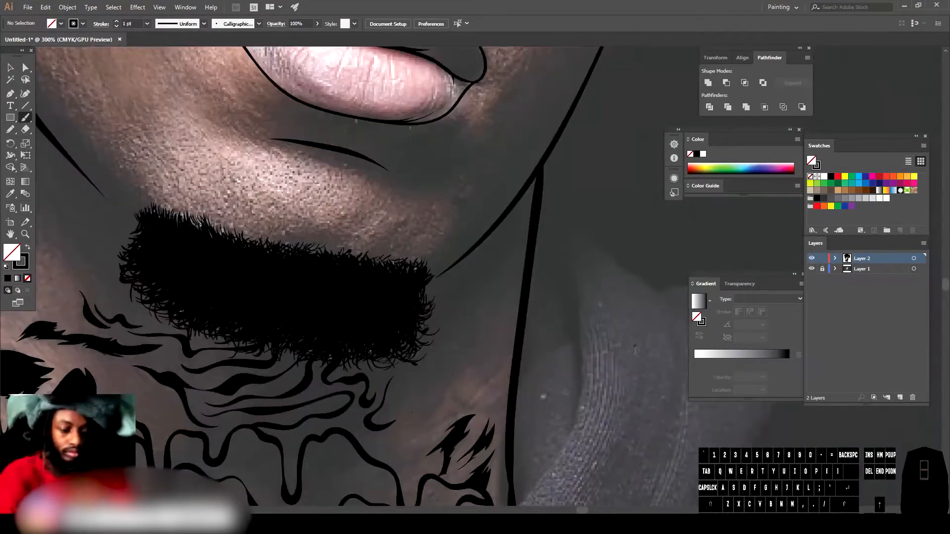
drag(448, 350, 441, 395)
drag(441, 394, 478, 292)
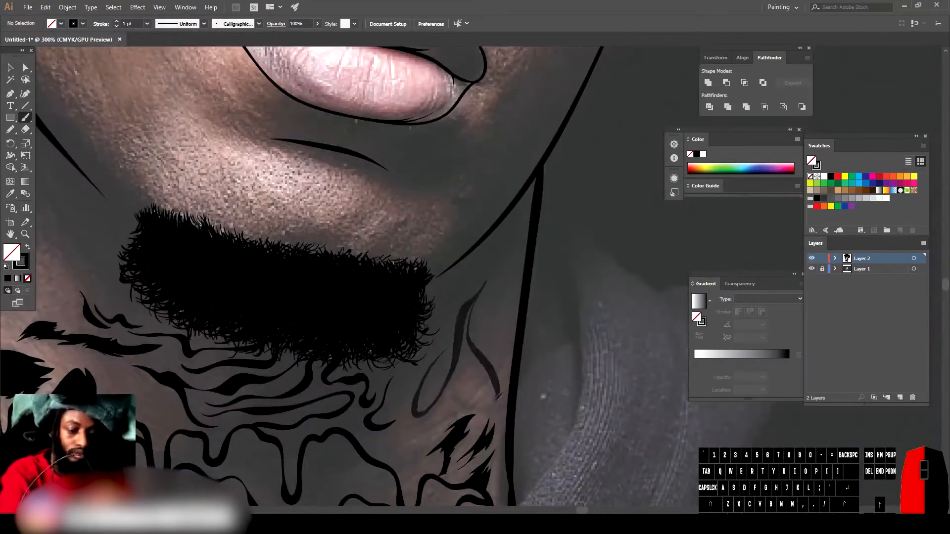
Step: Add more tattoo strokes along the neck under the beard and jawline
drag(468, 332, 495, 379)
drag(447, 389, 508, 382)
drag(529, 243, 487, 369)
drag(525, 257, 483, 344)
drag(477, 292, 510, 258)
drag(421, 354, 510, 258)
drag(441, 416, 386, 463)
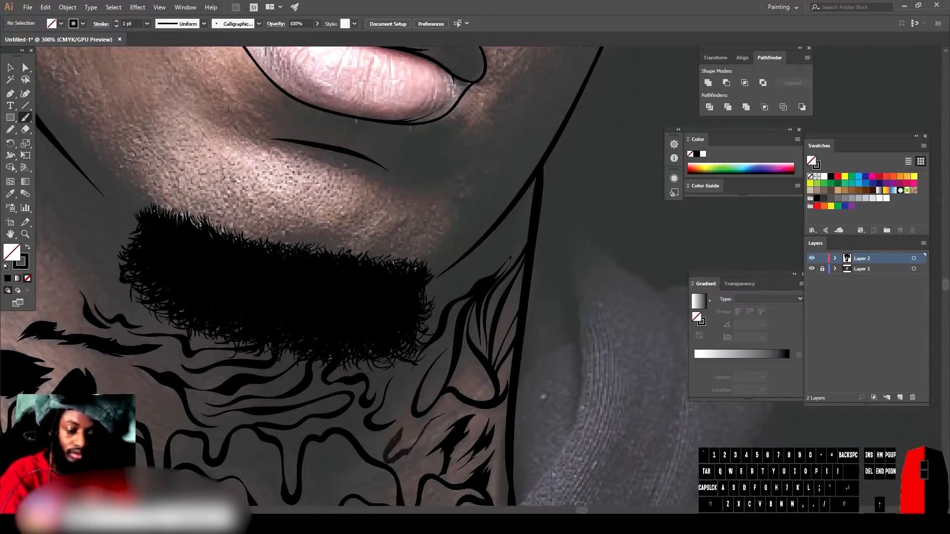
drag(416, 430, 351, 463)
drag(410, 381, 394, 418)
drag(391, 357, 359, 388)
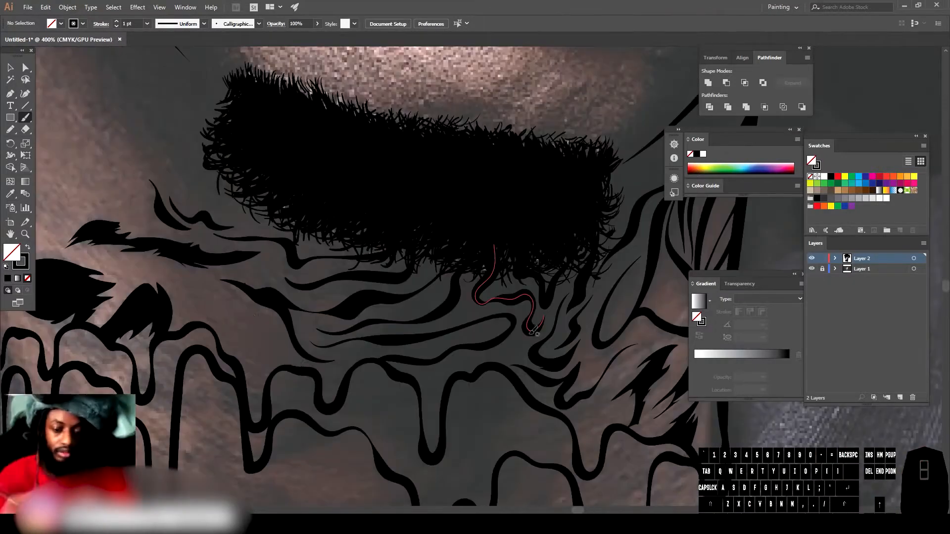
Step: Add flowing tattoo strokes across the whole neck above the drips
drag(232, 366, 304, 302)
drag(364, 357, 475, 332)
drag(495, 246, 530, 329)
drag(354, 363, 496, 326)
drag(438, 325, 493, 308)
drag(452, 363, 523, 344)
drag(357, 316, 433, 296)
mouse_move(300, 282)
mouse_down()
mouse_move(348, 305)
mouse_move(431, 269)
mouse_up()
drag(203, 265, 334, 281)
drag(155, 268, 236, 296)
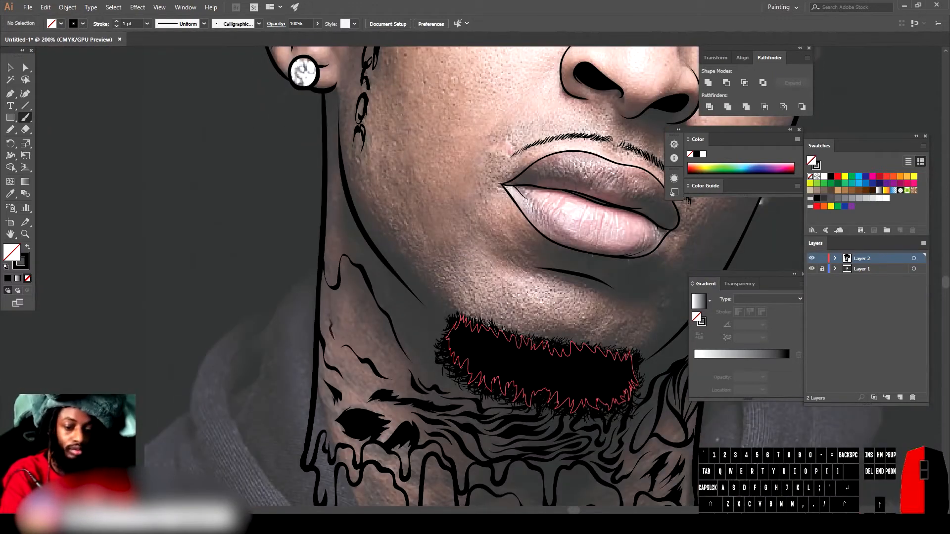
Step: Touch up the beard and drip outlines and add small pencil marks to the neck tattoo
drag(338, 298, 326, 296)
scroll(342, 302, down, 2)
drag(318, 324, 330, 360)
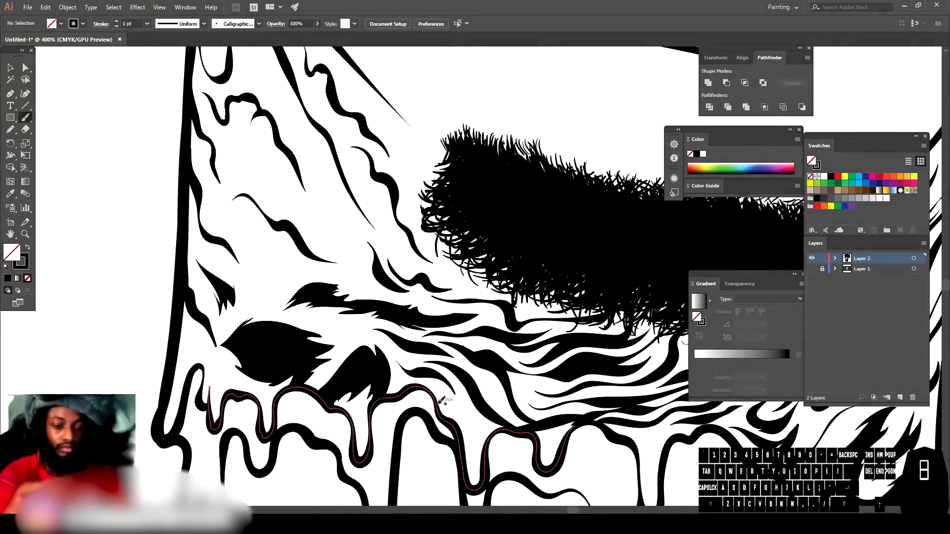
drag(366, 285, 317, 163)
click(28, 248)
mouse_move(357, 260)
mouse_down()
mouse_move(305, 166)
mouse_move(357, 261)
mouse_up()
mouse_move(274, 309)
mouse_down()
mouse_move(289, 280)
mouse_move(274, 312)
mouse_up()
mouse_move(249, 243)
mouse_down()
mouse_move(256, 234)
mouse_move(247, 245)
mouse_up()
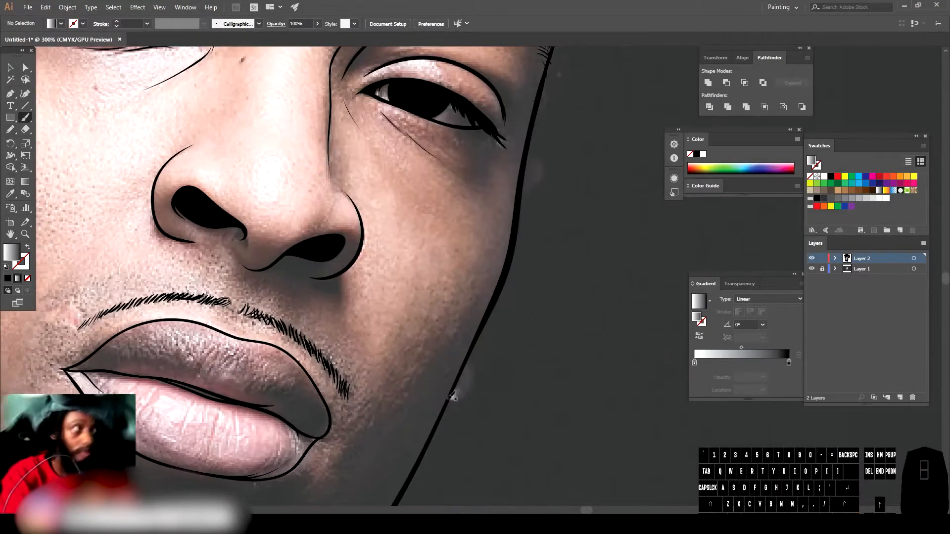
key(d)
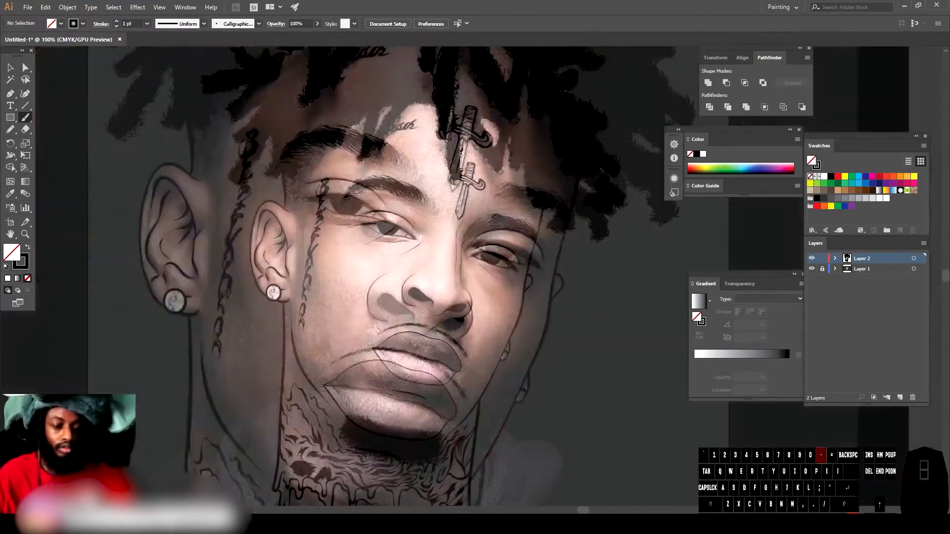
Step: Preview the drawing without the photo and select the stray strokes beside the chin
click(811, 269)
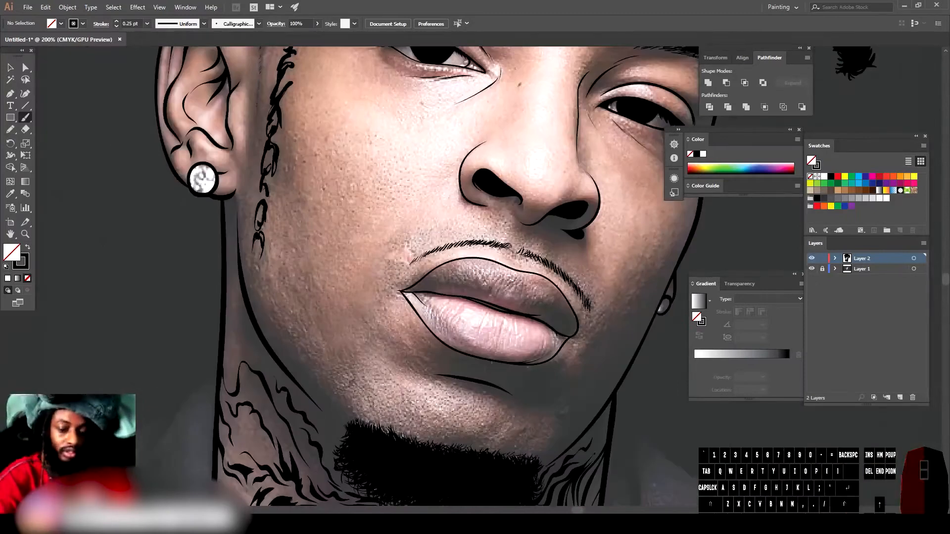
click(812, 269)
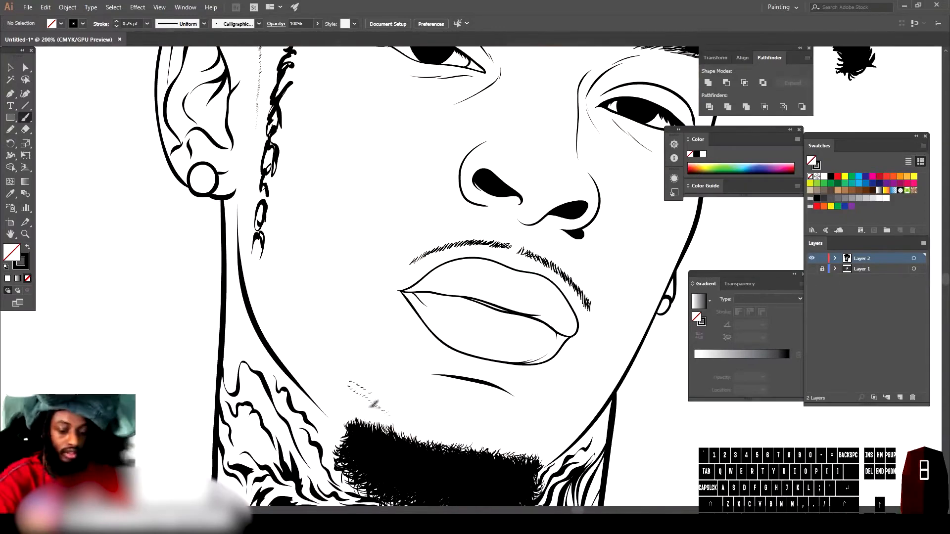
key(v)
click(361, 393)
drag(361, 393, 514, 440)
key(ctrl+shift+a)
click(22, 118)
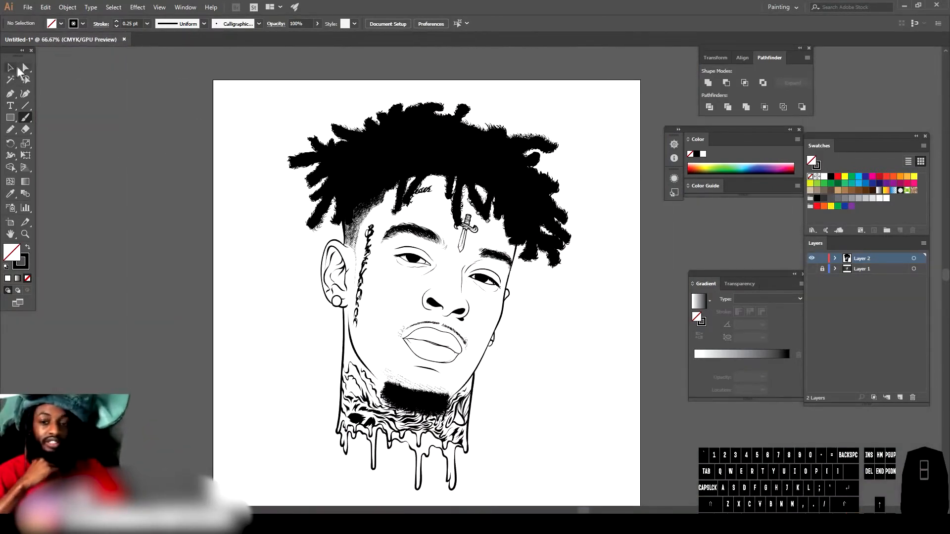
Step: Select all the line art, expand its appearance and merge it with Pathfinder
key(v)
drag(238, 87, 481, 382)
drag(617, 505, 626, 499)
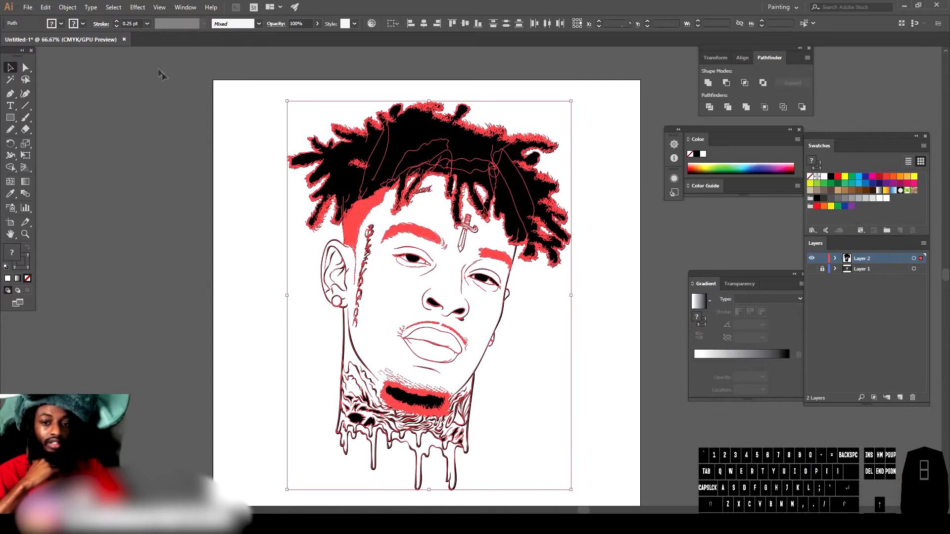
click(67, 7)
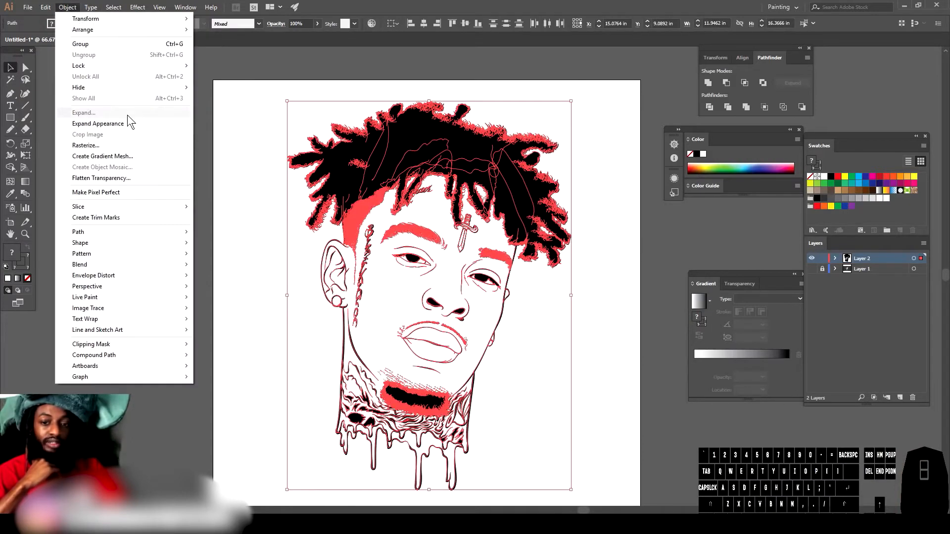
click(127, 122)
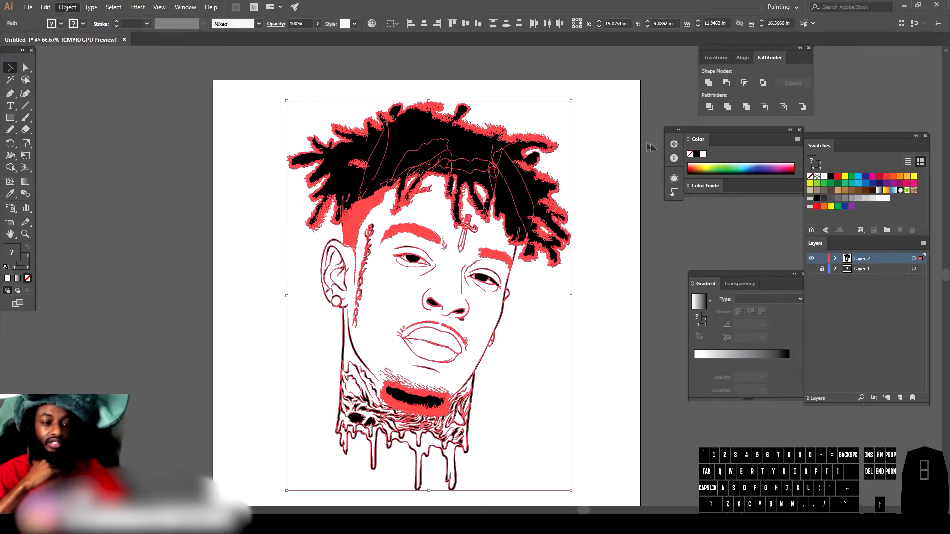
click(747, 109)
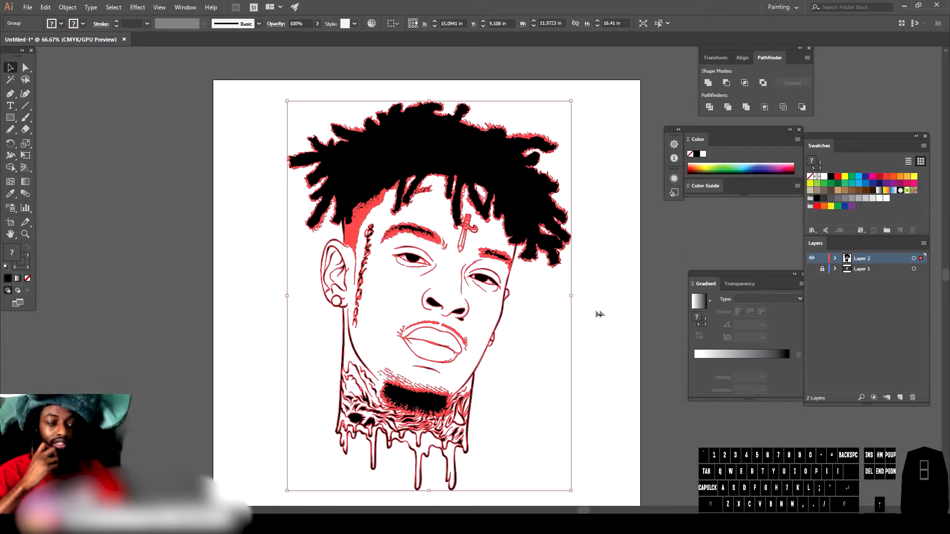
click(599, 292)
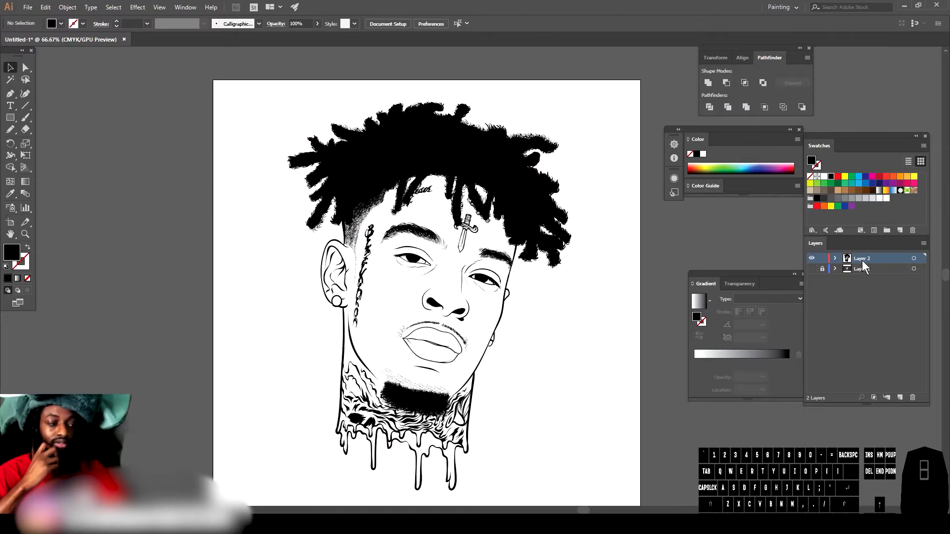
Step: Duplicate Layer 2 and lock the copy
drag(865, 263, 901, 399)
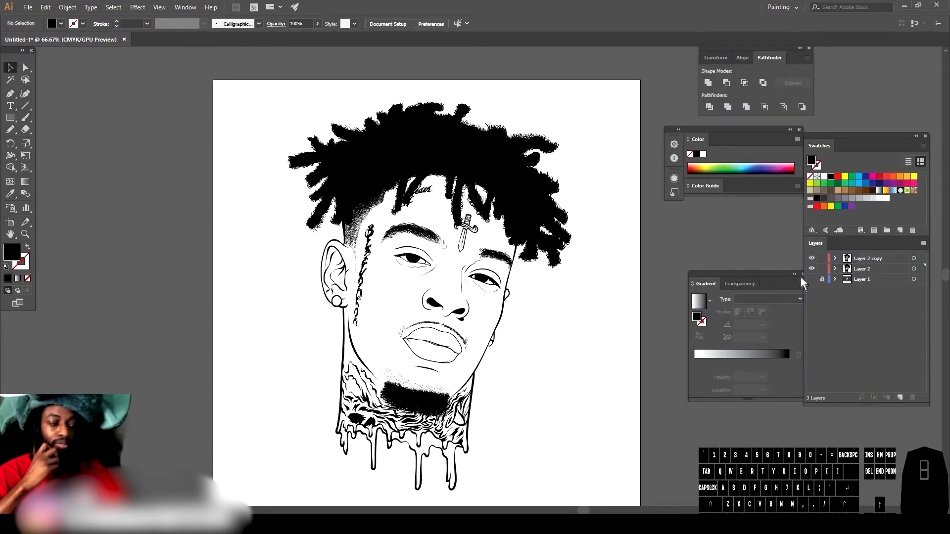
click(822, 258)
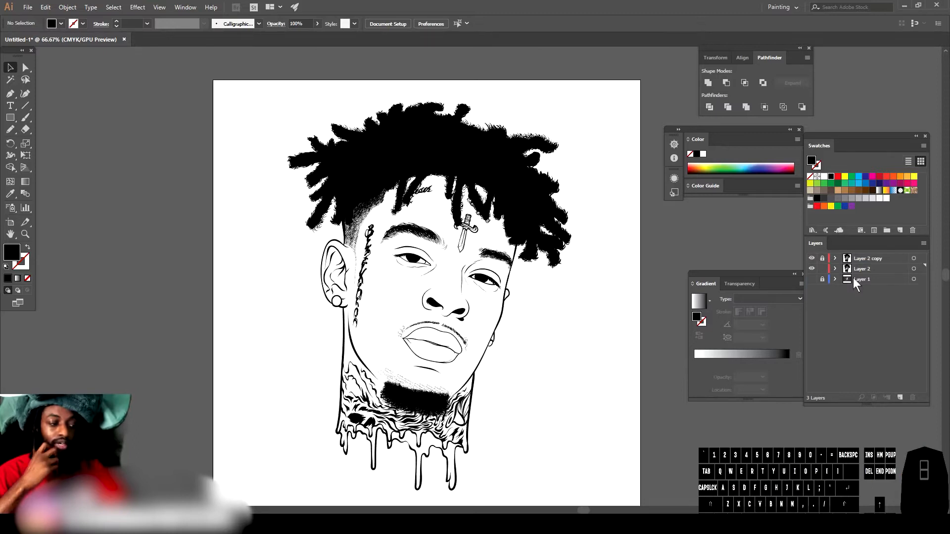
Step: Delete the photo layer, Layer 1, confirming the deletion
click(857, 278)
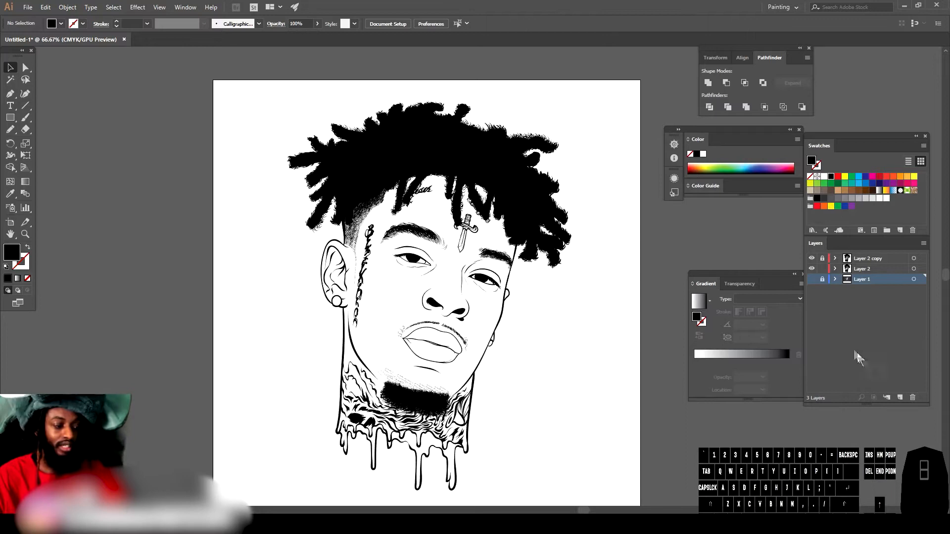
click(812, 280)
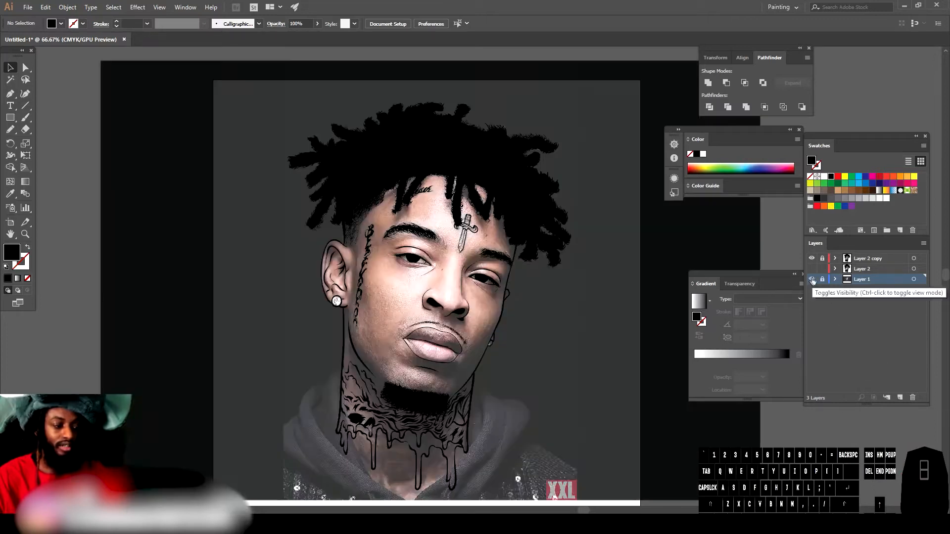
click(913, 397)
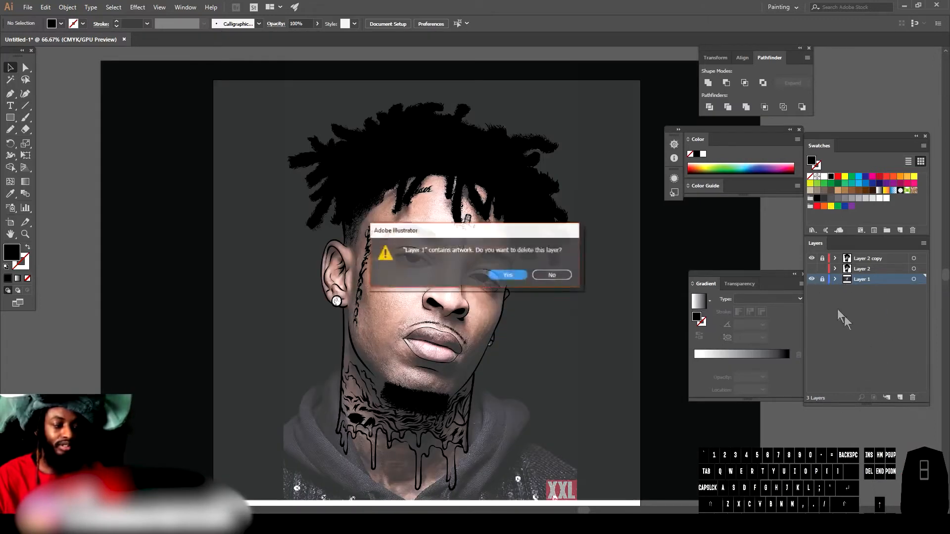
click(509, 278)
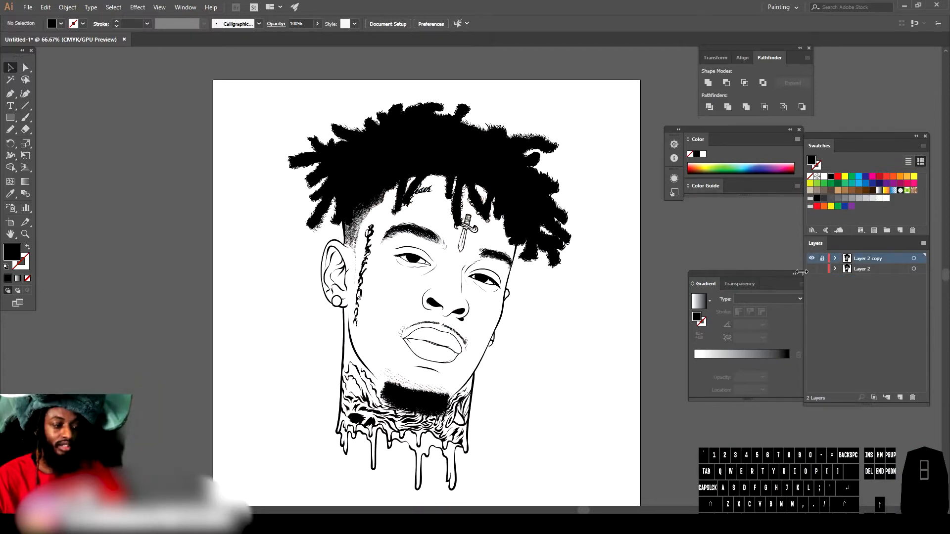
Step: Select Layer 2 and set the fill colour to a brown skin tone in the Color Picker
click(854, 269)
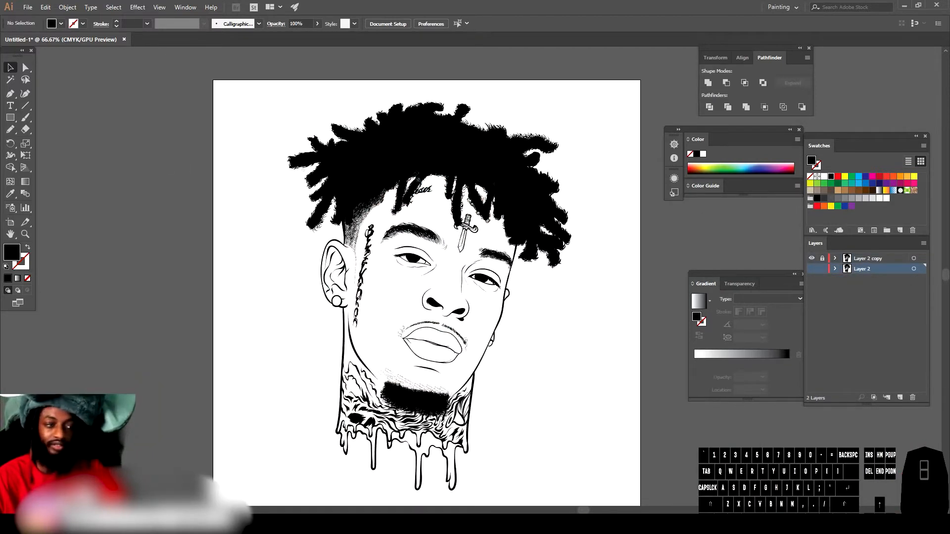
click(845, 190)
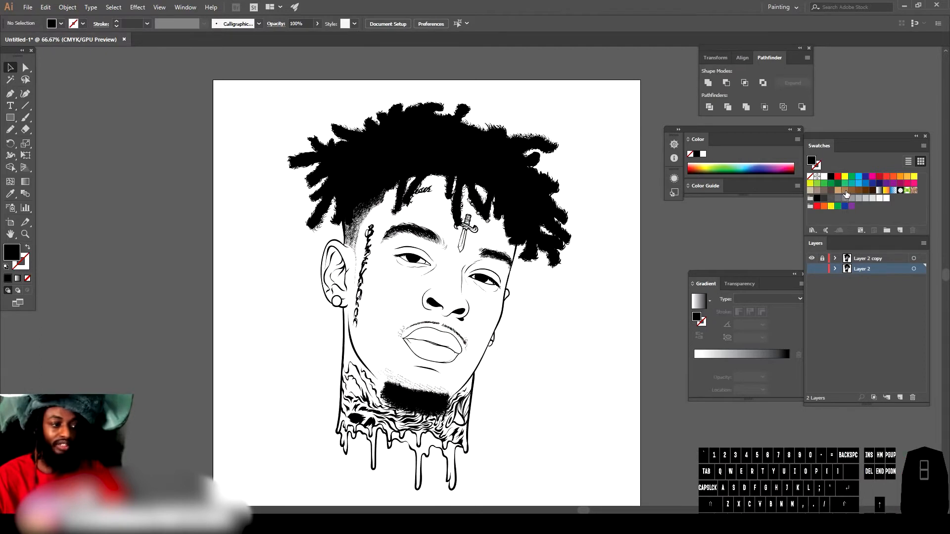
double_click(12, 252)
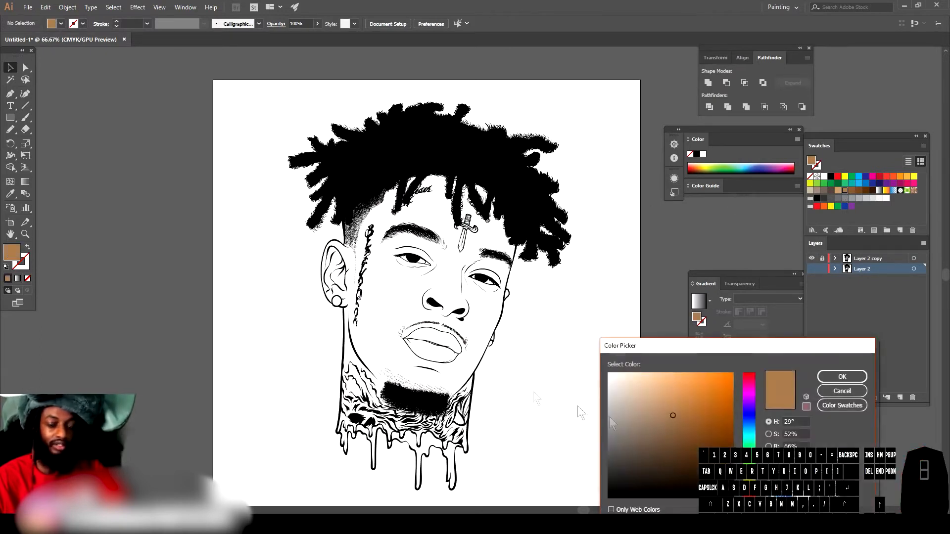
drag(749, 488, 749, 491)
drag(679, 413, 673, 407)
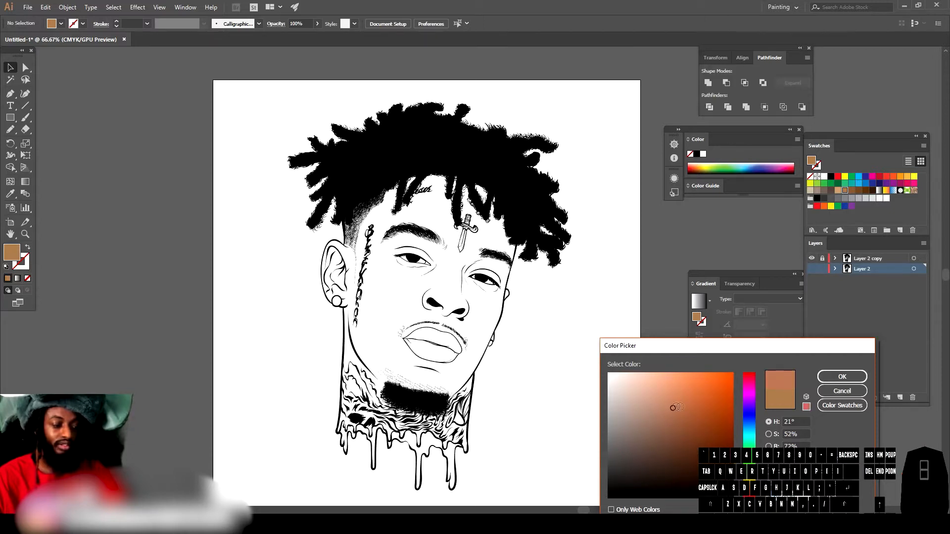
click(841, 377)
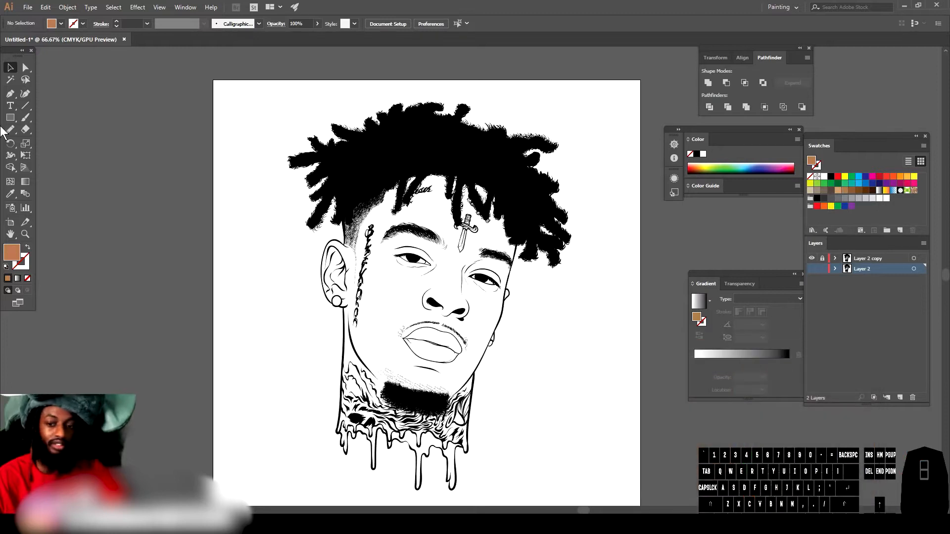
Step: Draw a rectangle covering the whole artboard filled with the brown skin tone and no stroke
click(9, 118)
click(28, 248)
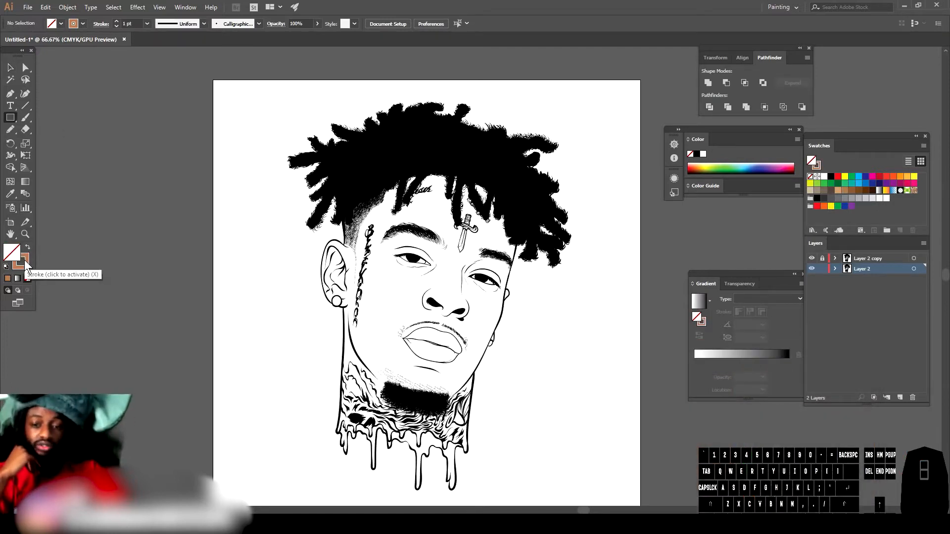
click(25, 260)
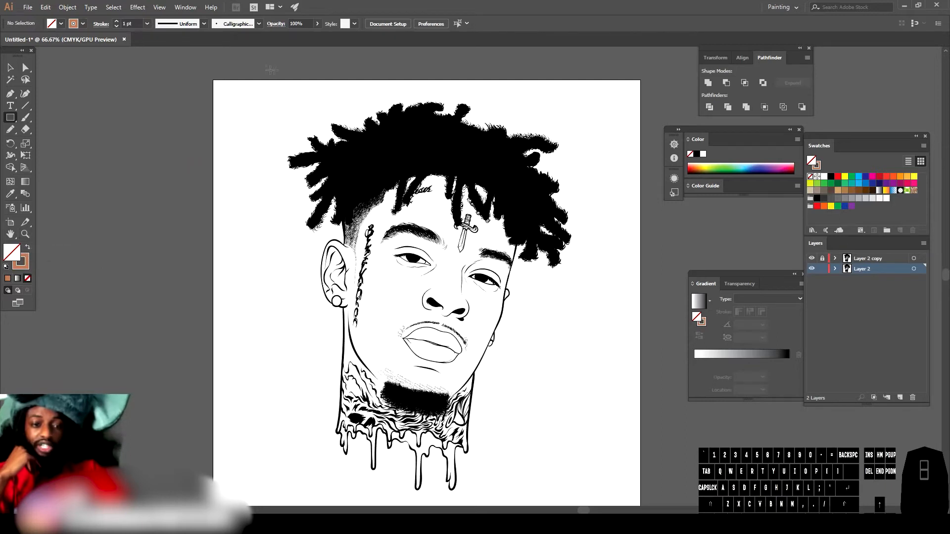
drag(248, 66, 610, 503)
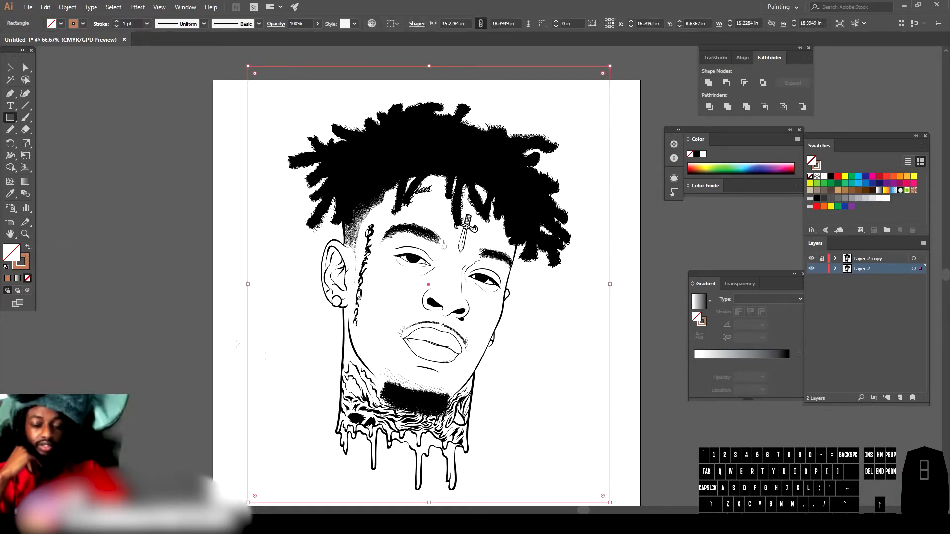
click(27, 247)
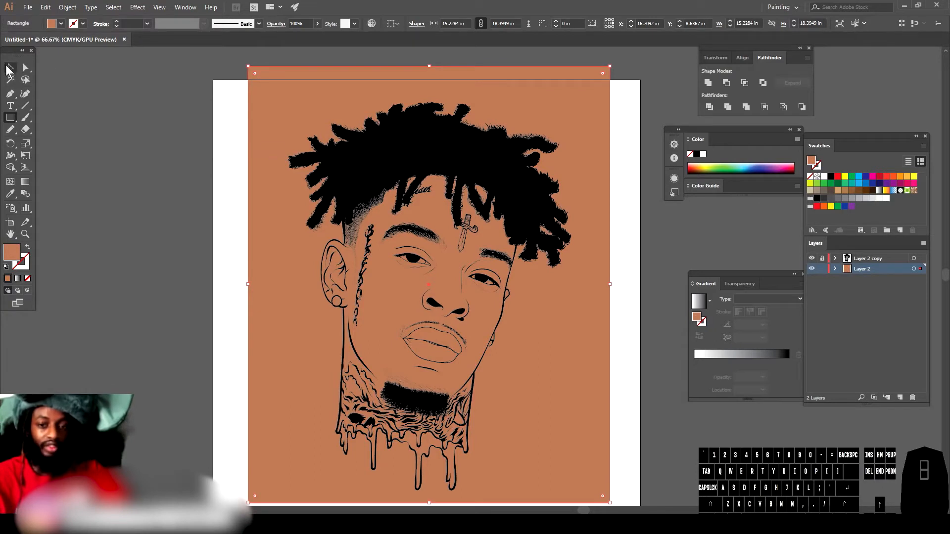
Step: Send the brown rectangle to the back behind the line art
click(11, 70)
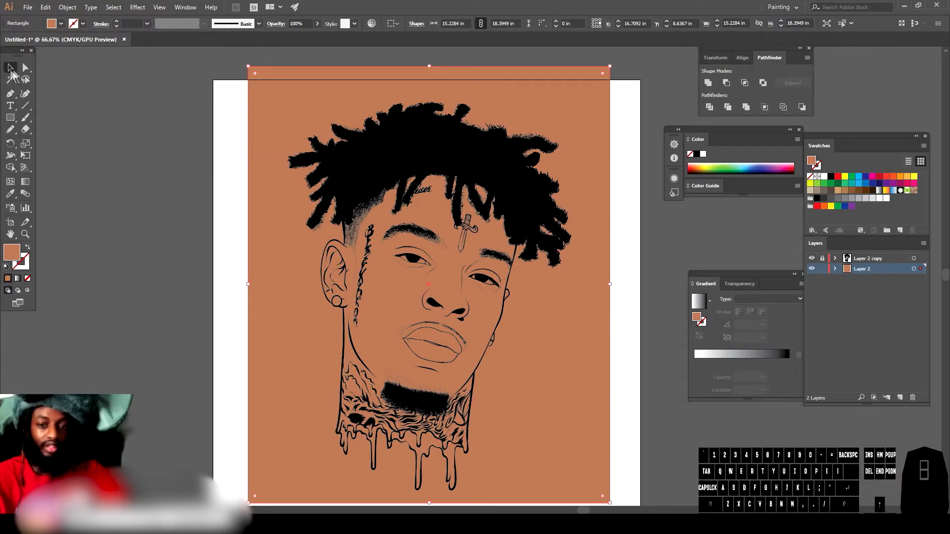
right_click(283, 258)
mouse_move(337, 414)
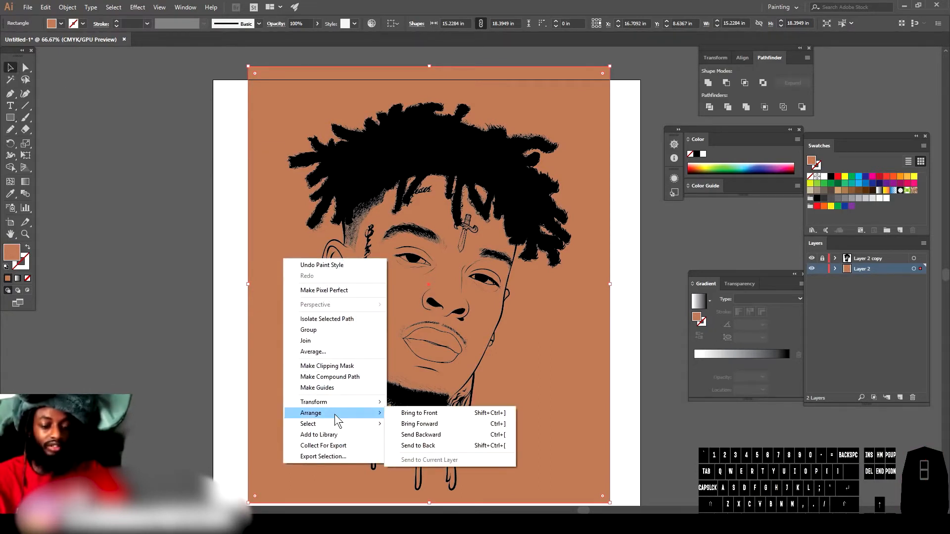
click(418, 446)
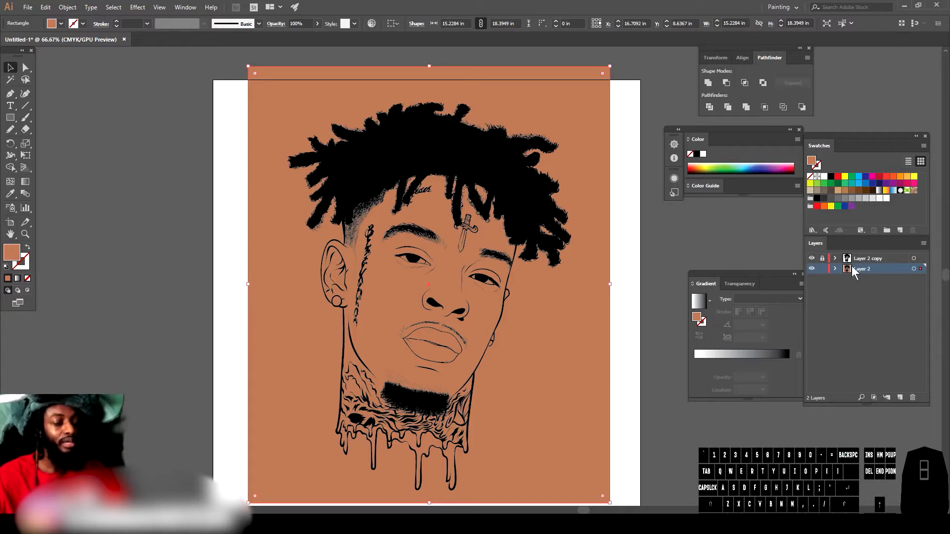
Step: Select everything on the artboard and merge it with Pathfinder Merge
click(187, 97)
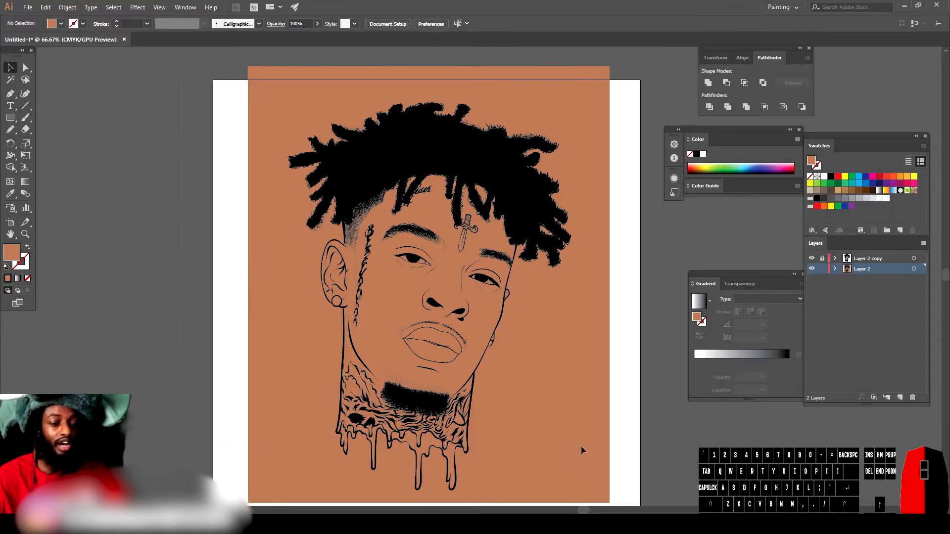
key(ctrl+a)
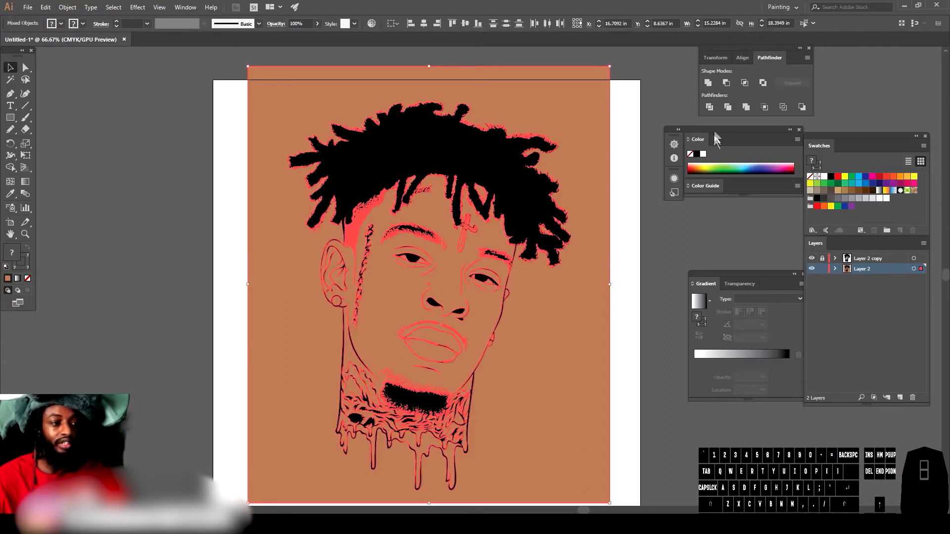
click(745, 107)
click(745, 106)
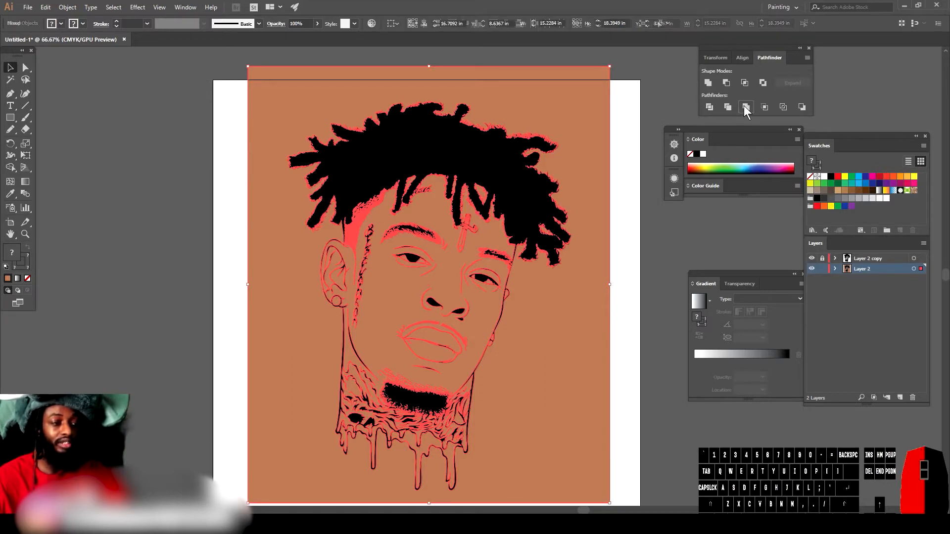
Step: Isolate the merged group and delete the brown background piece outside the figure
right_click(553, 98)
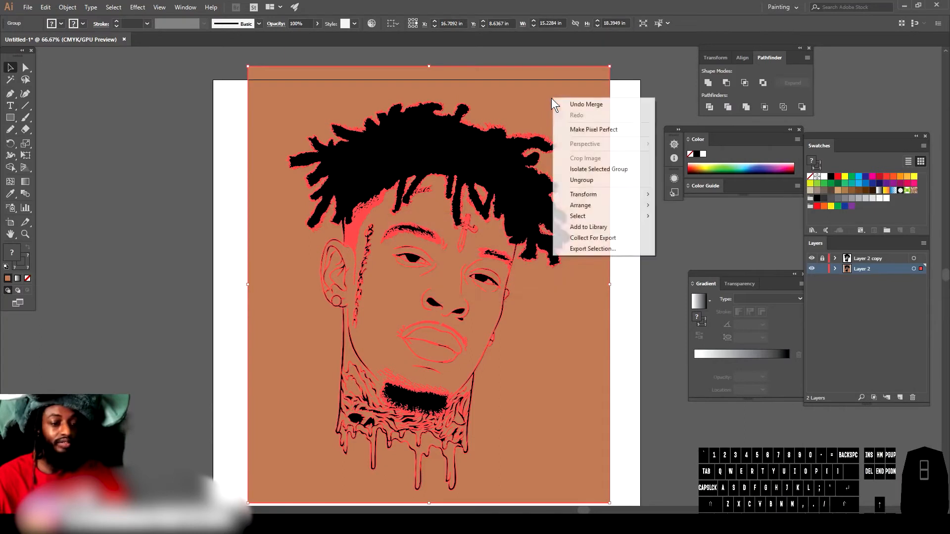
click(598, 170)
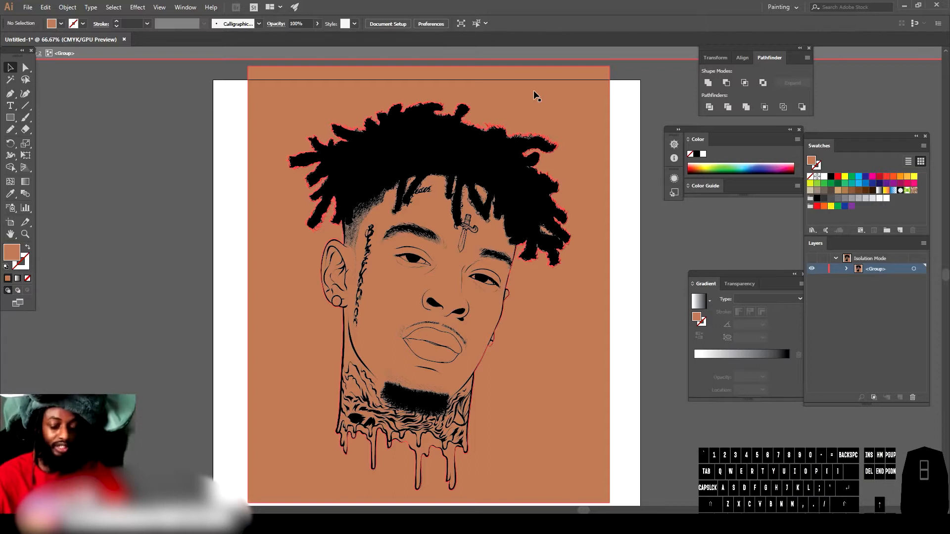
click(547, 93)
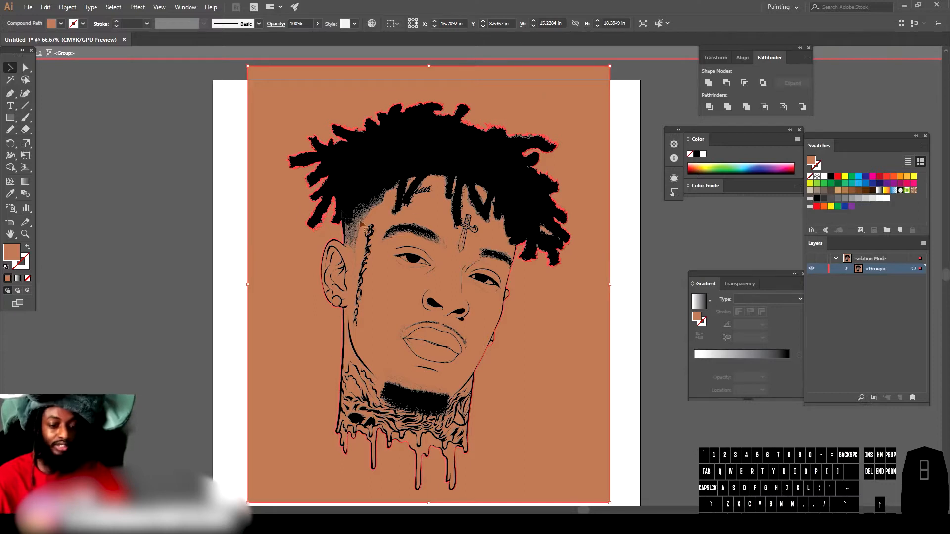
key(Delete)
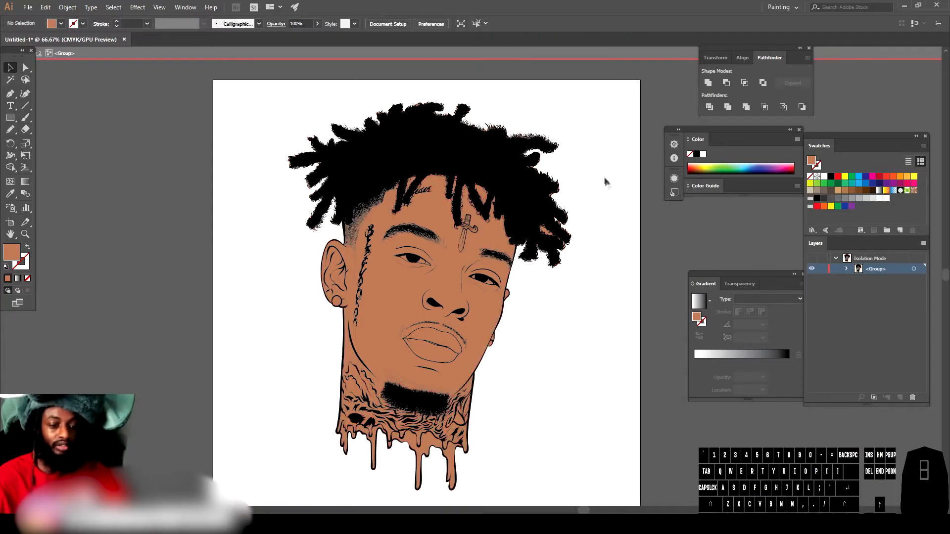
Step: Zoom in to inspect how the skin fill sits around the hair edges
key(ctrl+minus)
key(ctrl+equal)
key(ctrl+equal)
key(ctrl+equal)
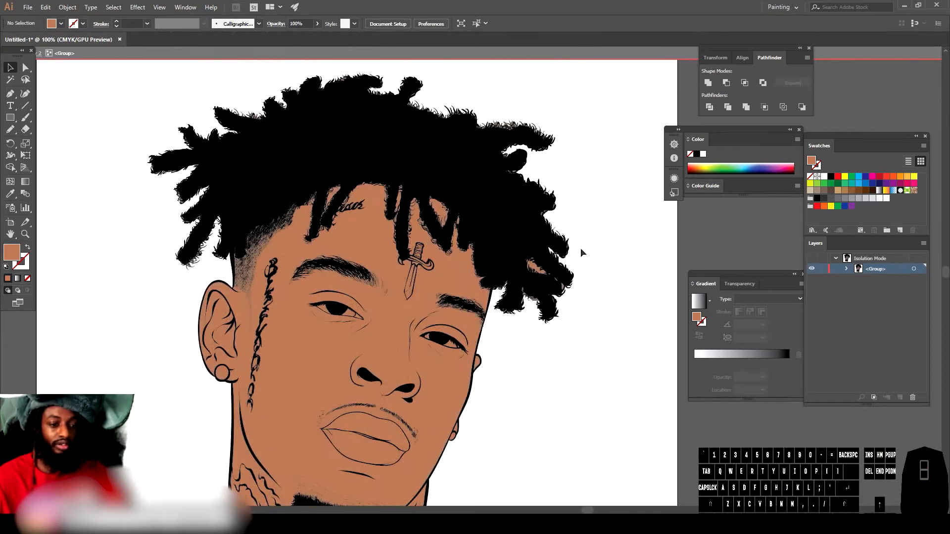
key(ctrl+equal)
key(ctrl+equal)
key(ctrl+equal)
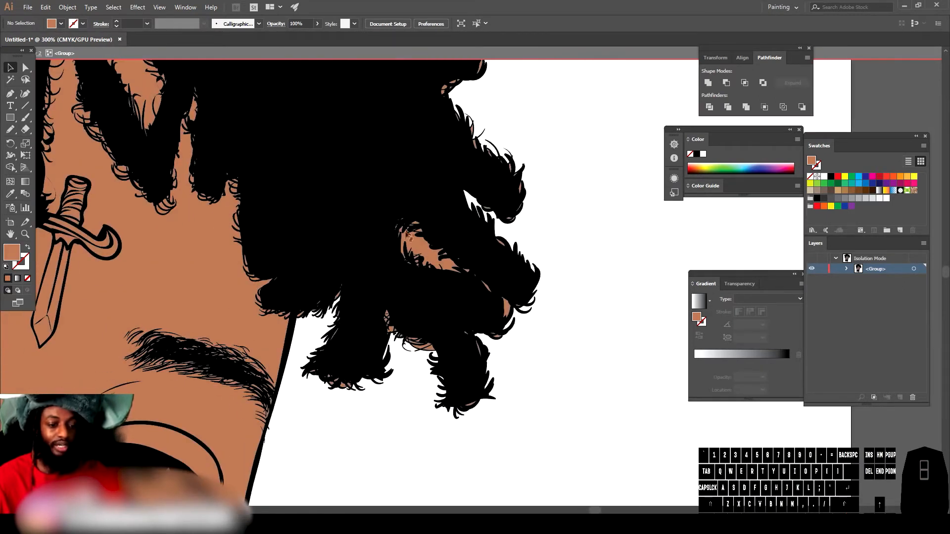
key(ctrl+equal)
key(ctrl+equal)
key(ctrl+equal)
key(ctrl+equal)
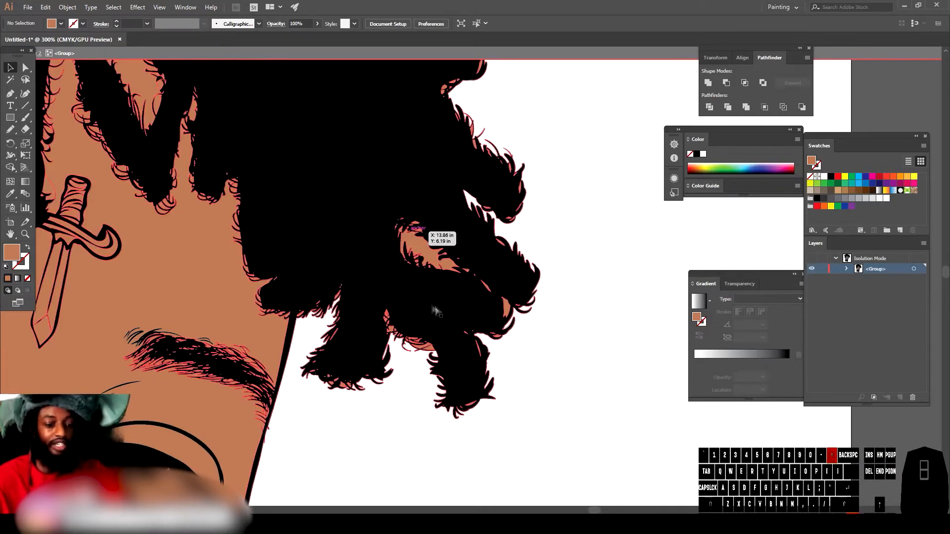
scroll(414, 292, left, 4)
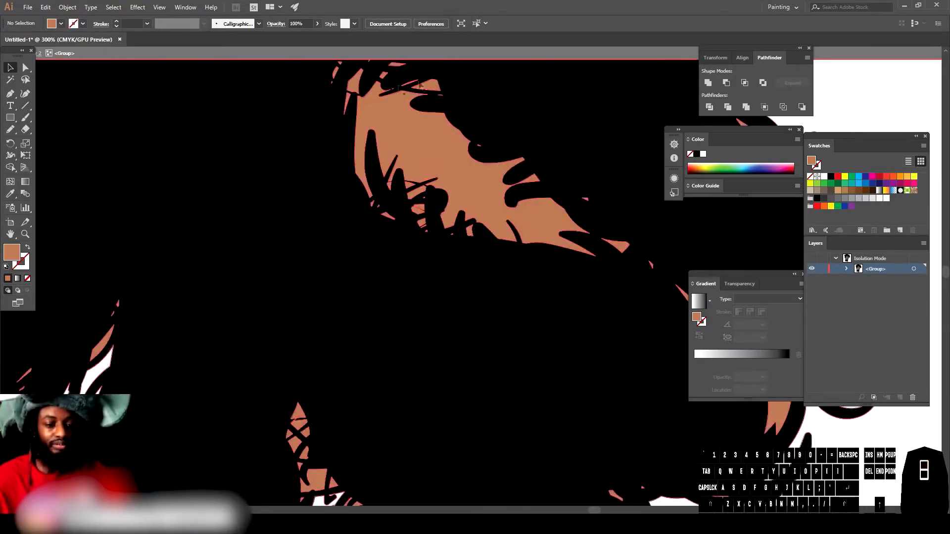
key(ctrl+minus)
key(ctrl+minus)
key(ctrl+minus)
key(ctrl+minus)
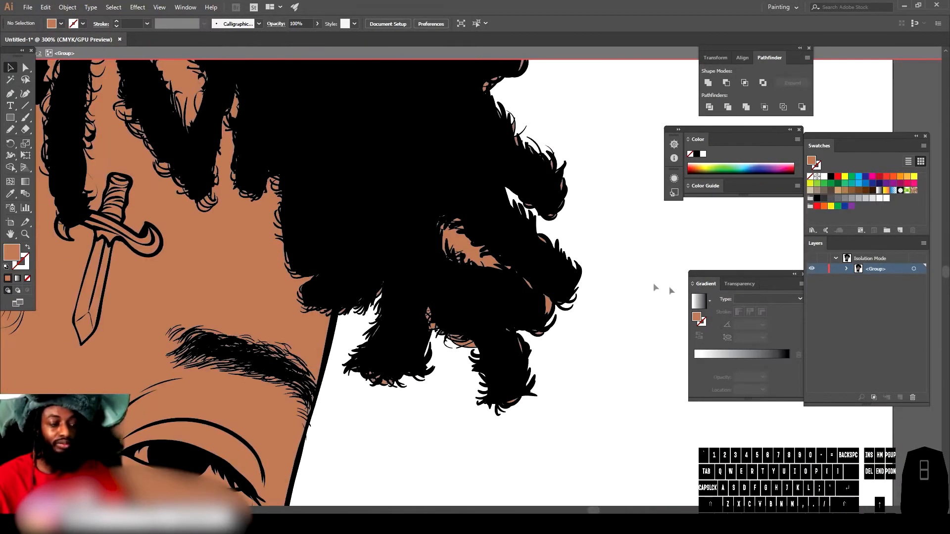
Step: Leave isolation mode and lock all the black line-art paths inside Layer 2's group
double_click(631, 295)
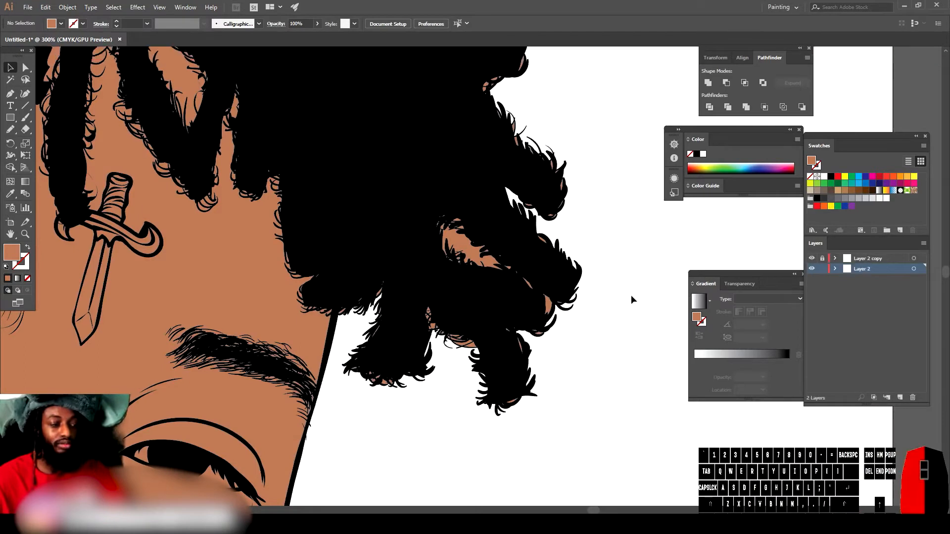
click(836, 269)
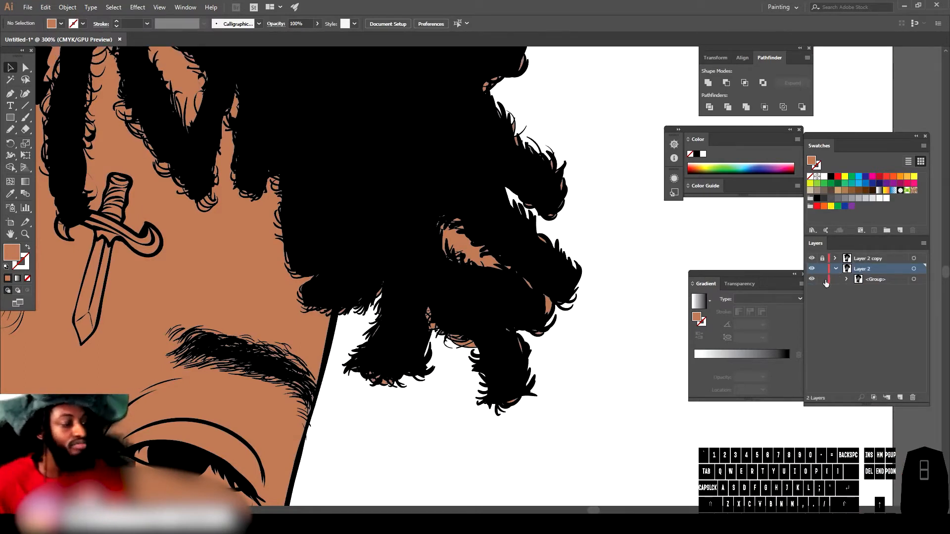
click(846, 279)
scroll(846, 308, down, 2)
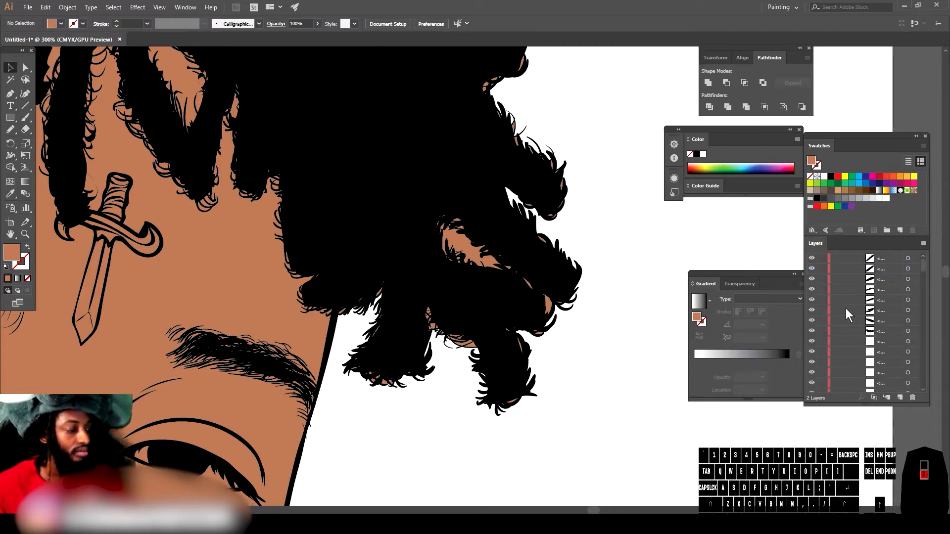
scroll(845, 308, down, 5)
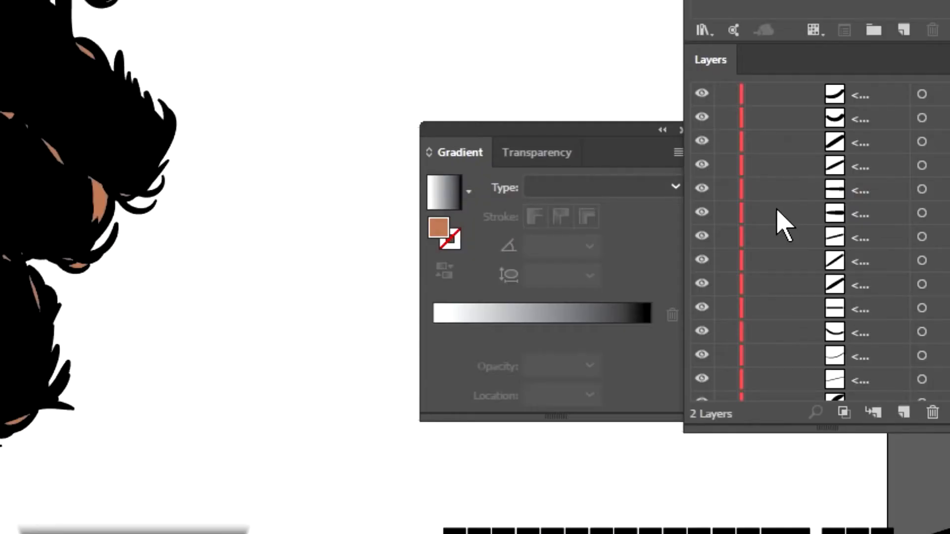
scroll(783, 228, down, 5)
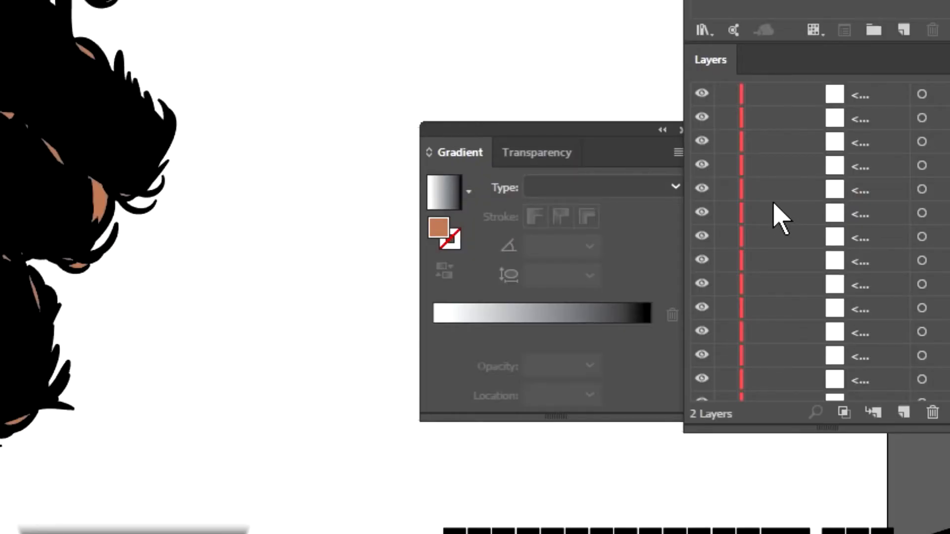
scroll(819, 243, down, 10)
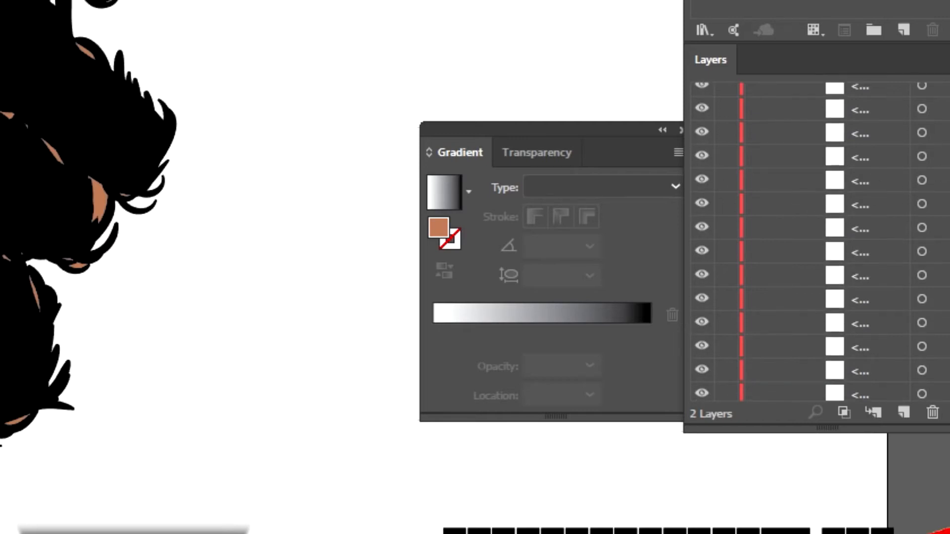
scroll(819, 242, down, 10)
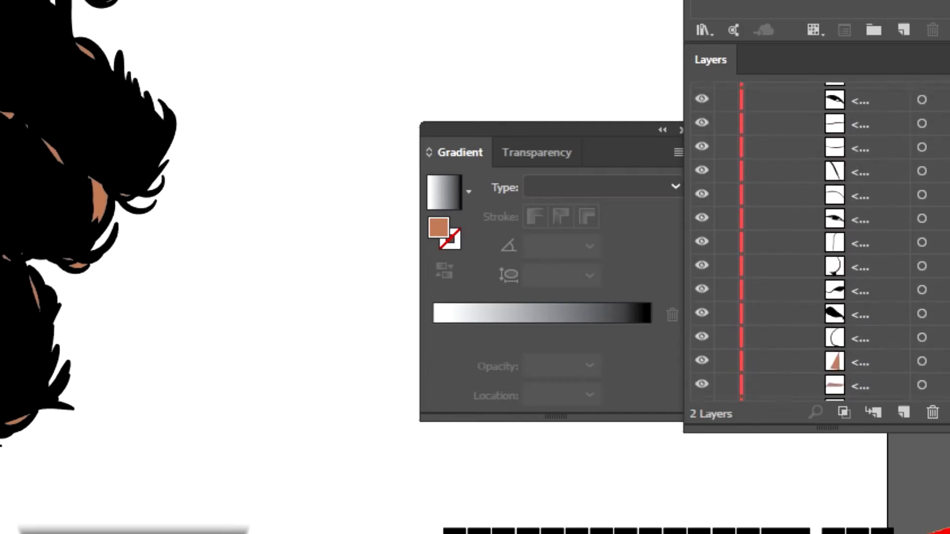
scroll(847, 188, down, 10)
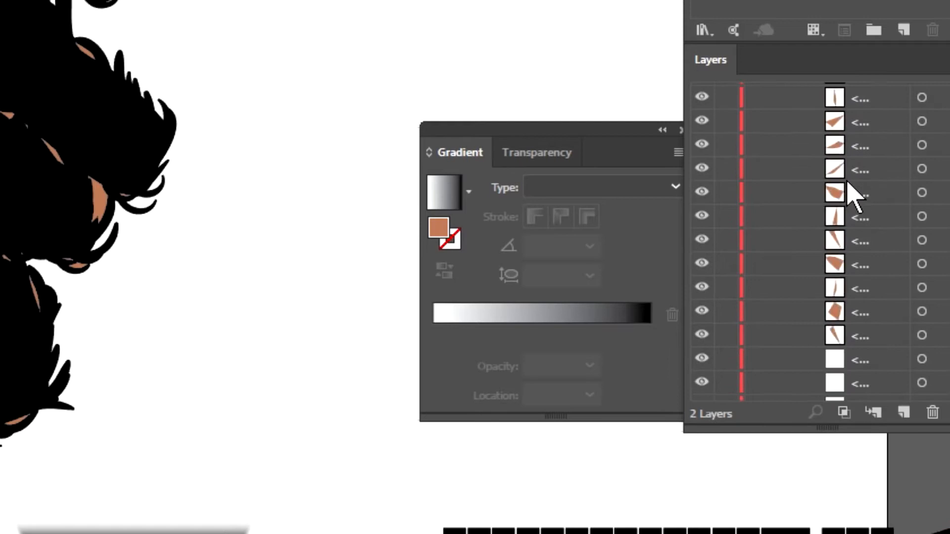
scroll(847, 193, down, 10)
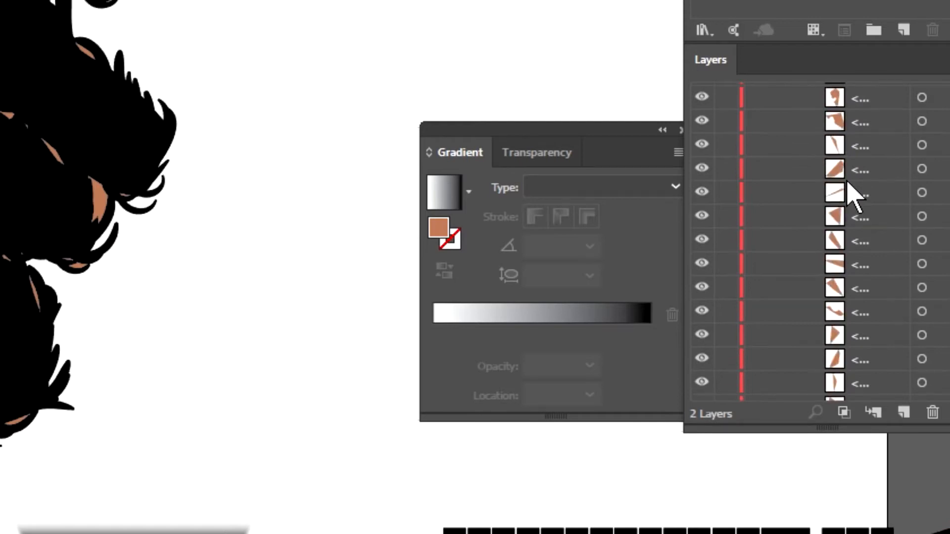
scroll(848, 193, down, 10)
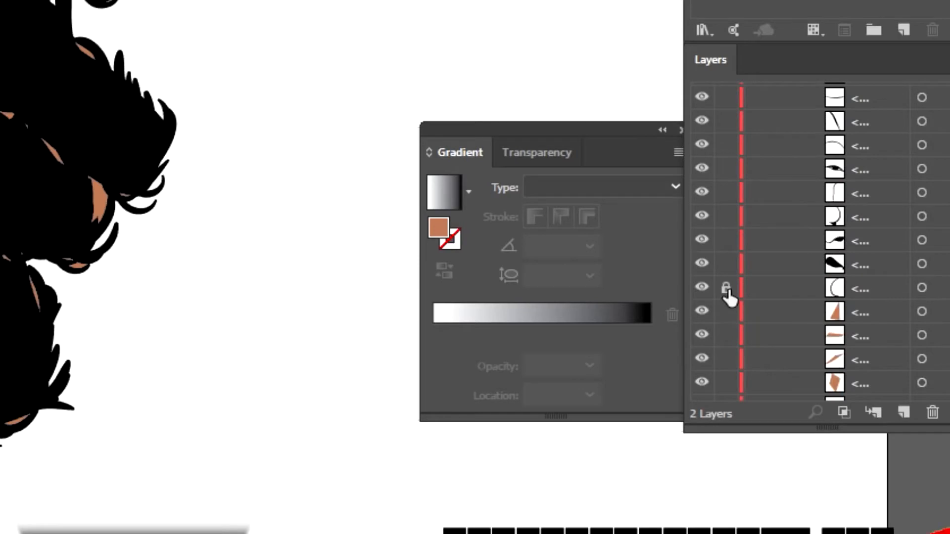
drag(728, 291, 730, 202)
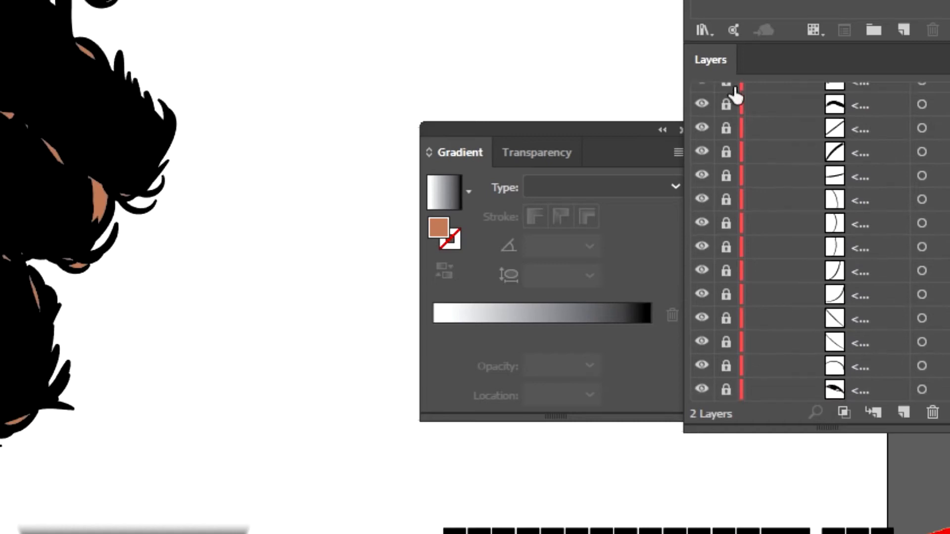
drag(736, 88, 740, 0)
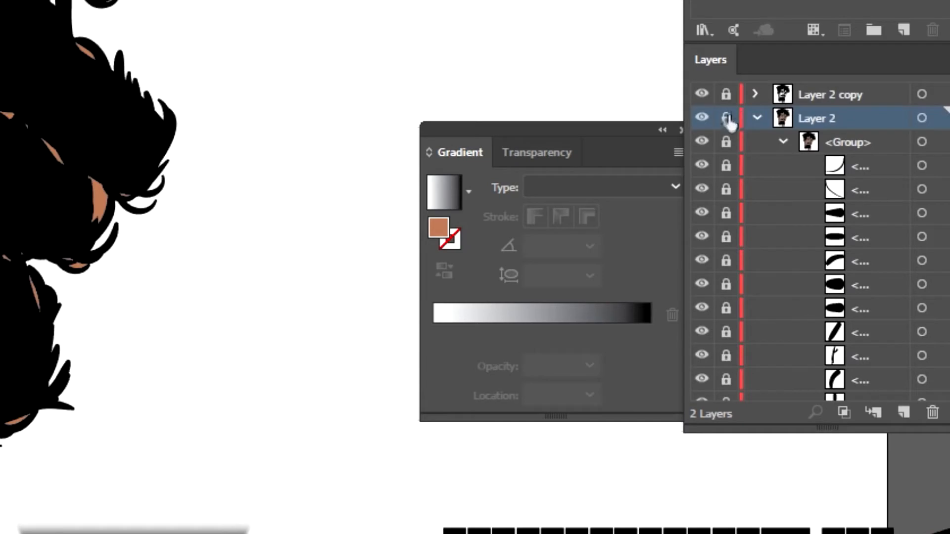
click(757, 118)
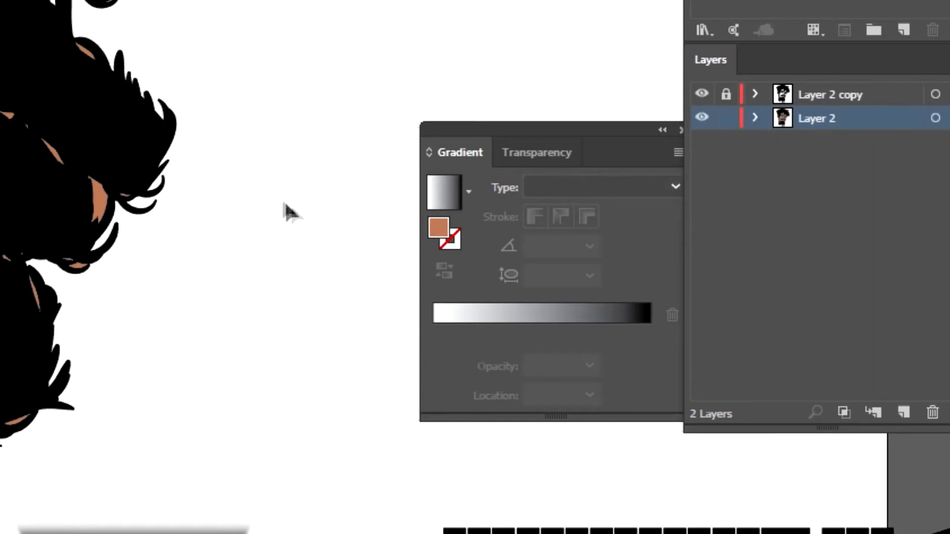
Step: Delete the stray skin-fill pieces showing through the hair locks on the right side of the head
scroll(283, 167, up, 2)
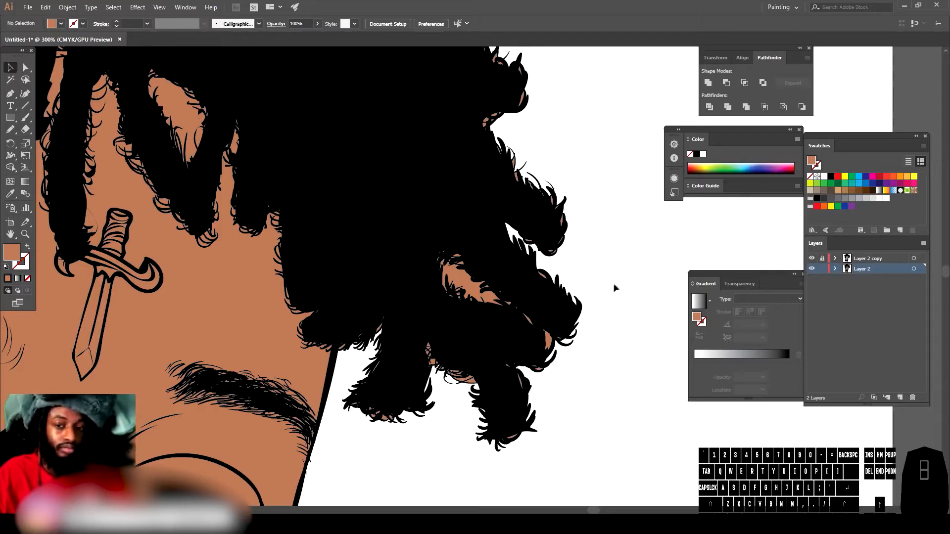
click(28, 68)
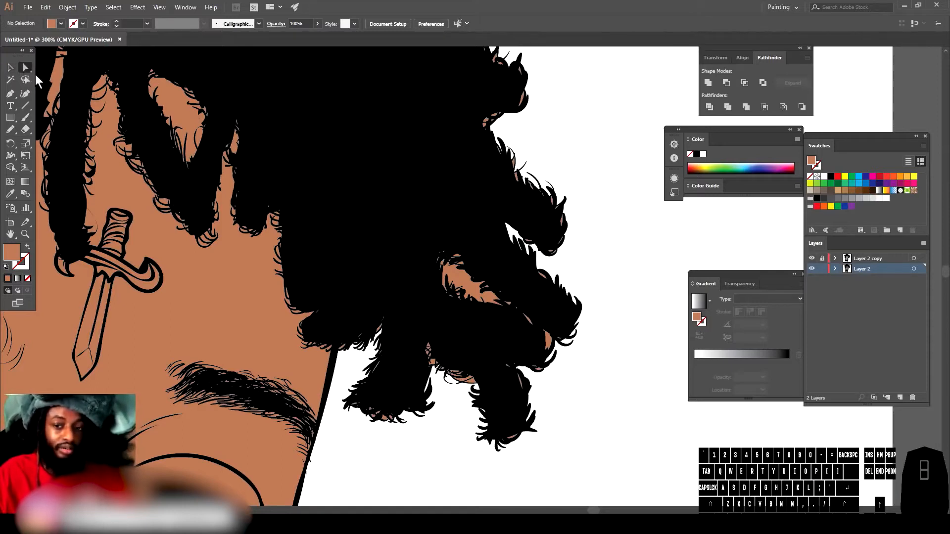
drag(411, 471, 629, 172)
key(Delete)
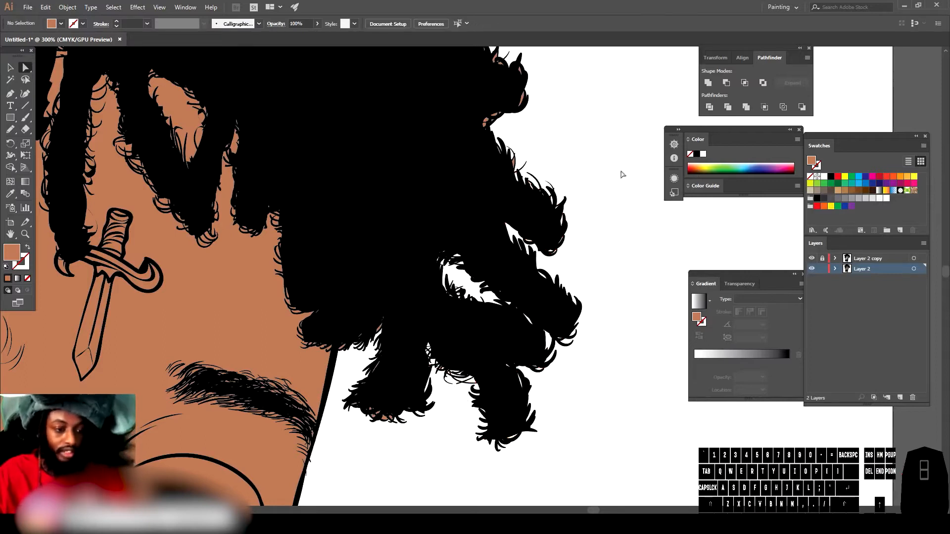
Step: Examine the top outline of the hair for leftover skin-fill fragments
scroll(484, 268, up, 3)
drag(603, 310, 359, 60)
scroll(504, 212, up, 3)
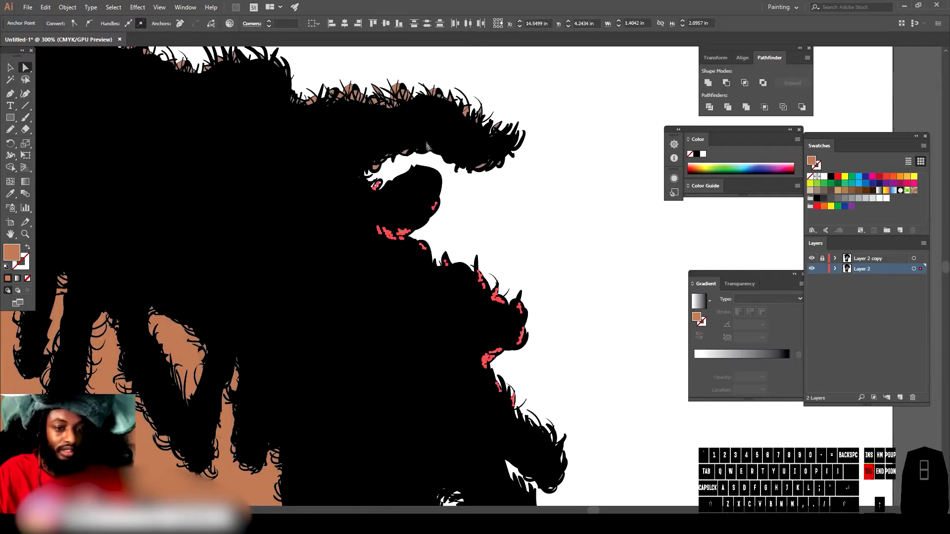
scroll(503, 211, up, 2)
drag(547, 277, 174, 69)
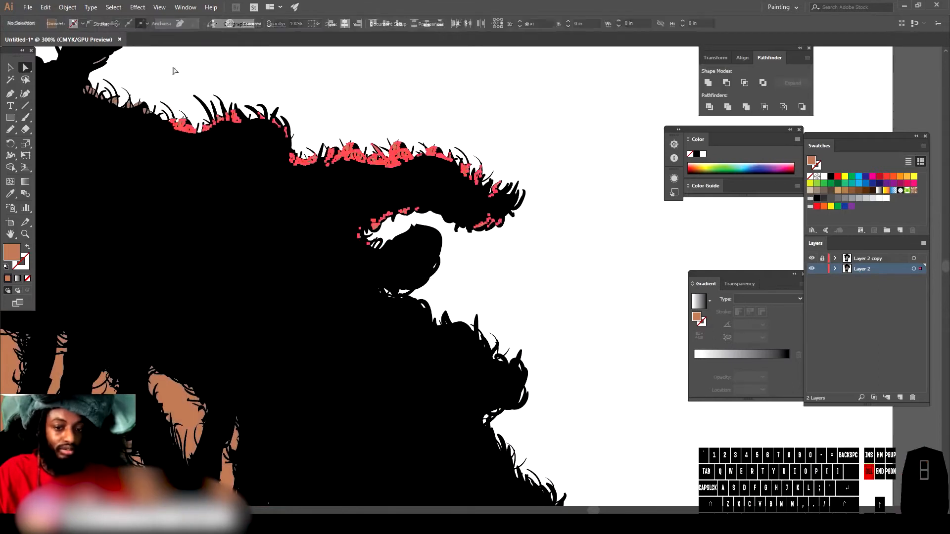
scroll(230, 140, up, 5)
click(154, 143)
scroll(198, 161, down, 1)
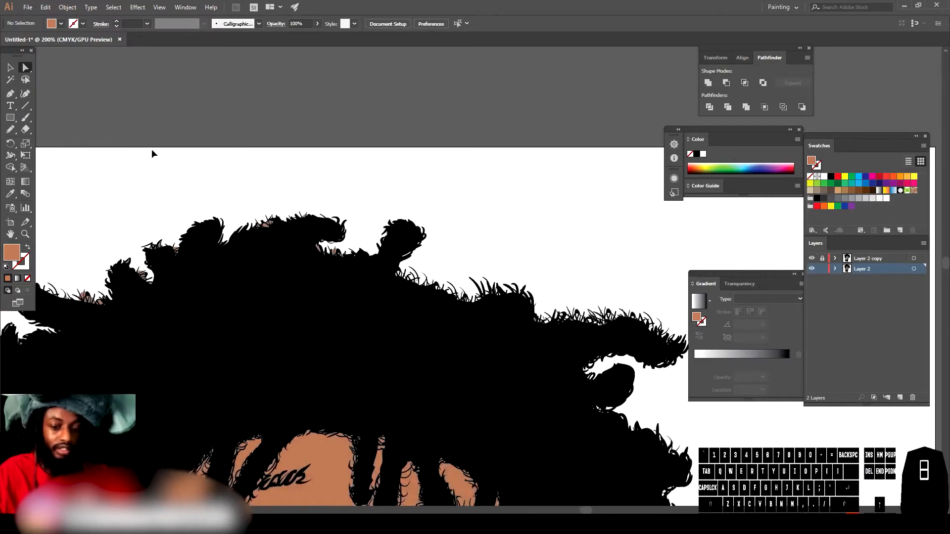
scroll(148, 146, left, 2)
drag(115, 155, 455, 352)
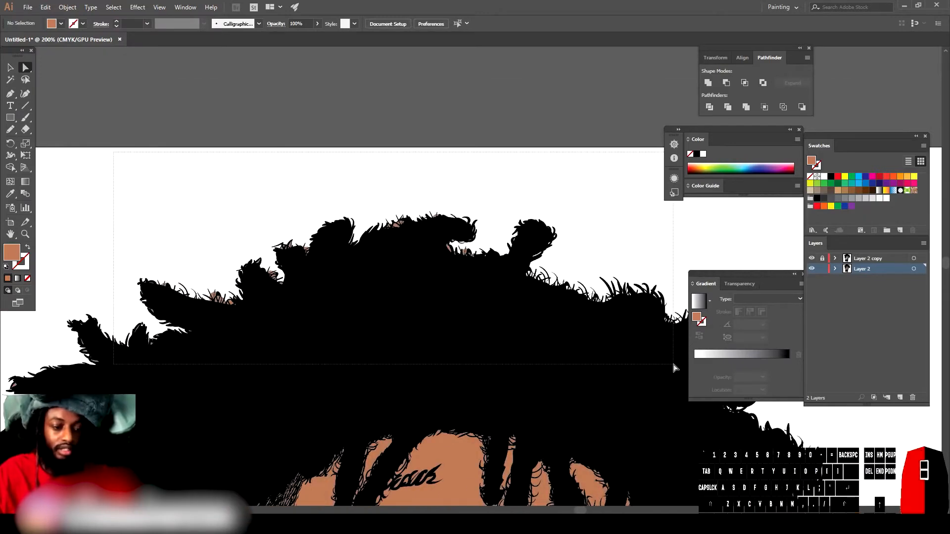
drag(674, 367, 664, 361)
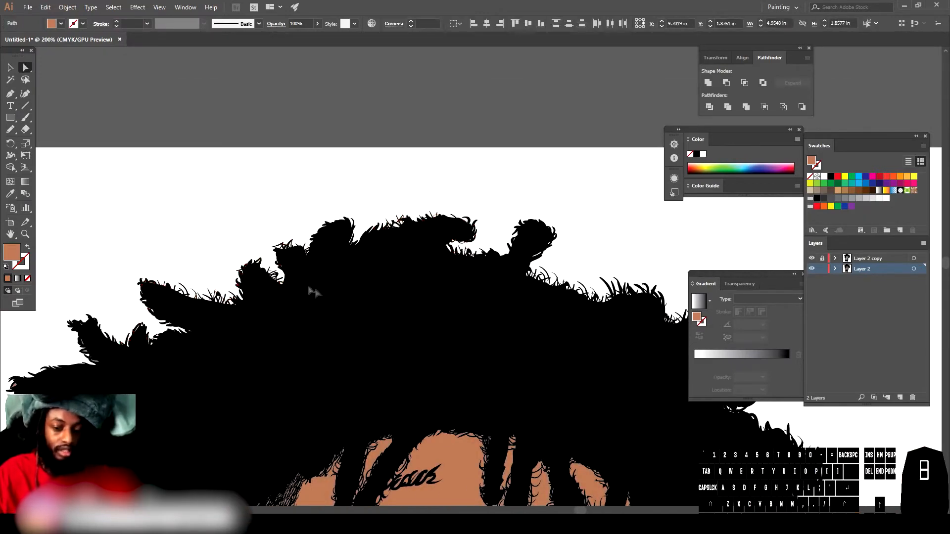
Step: Examine the hair locks on the left side of the head for leftover skin-fill fragments
scroll(198, 297, down, 5)
drag(25, 400, 163, 258)
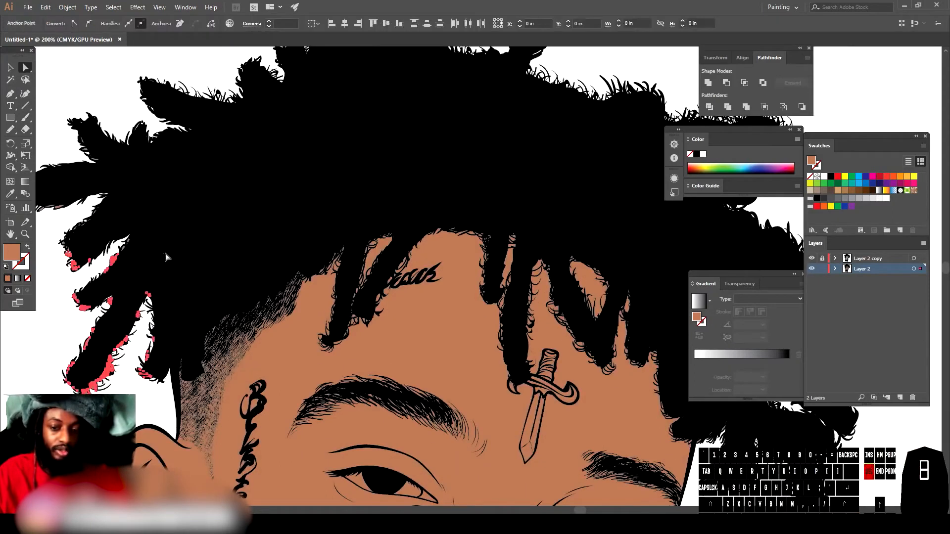
scroll(123, 277, up, 4)
scroll(56, 292, up, 1)
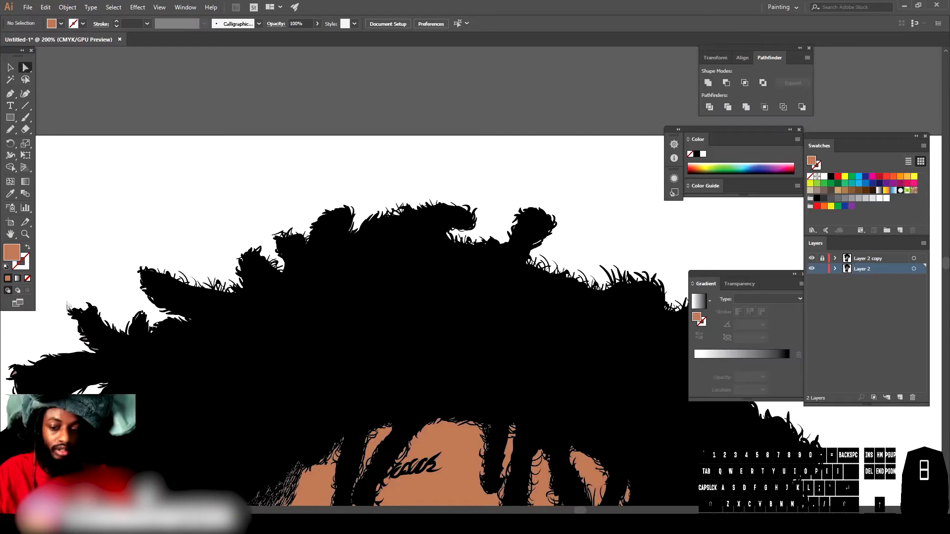
drag(14, 353, 6, 396)
drag(205, 474, 203, 476)
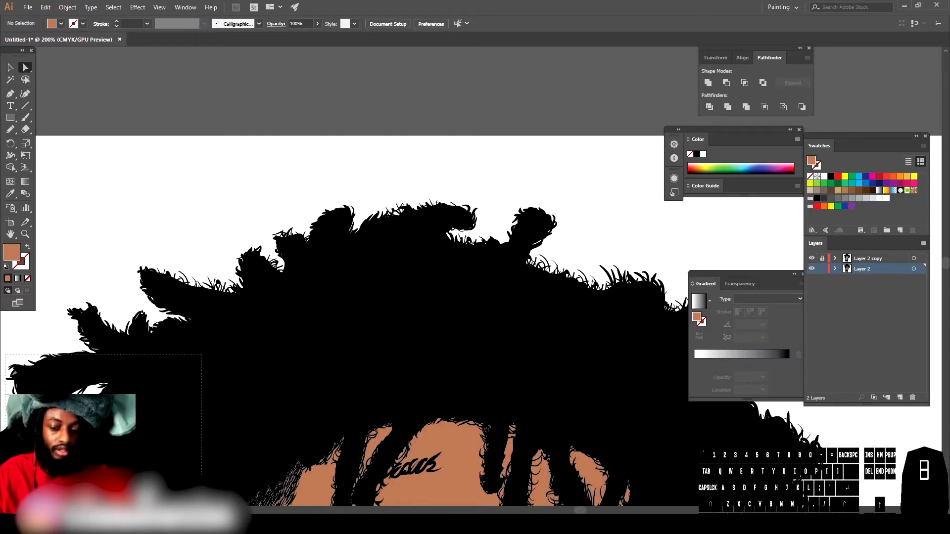
drag(63, 285, 211, 403)
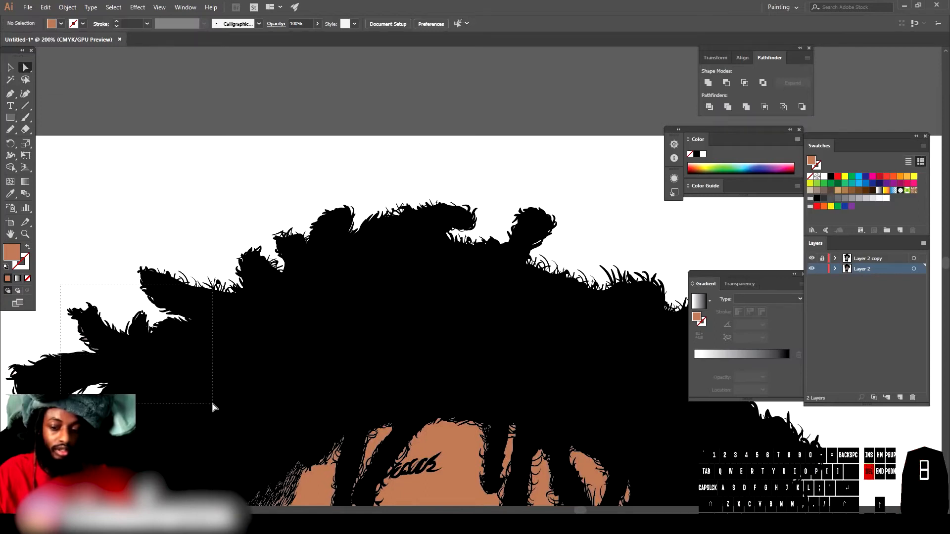
drag(102, 262, 296, 342)
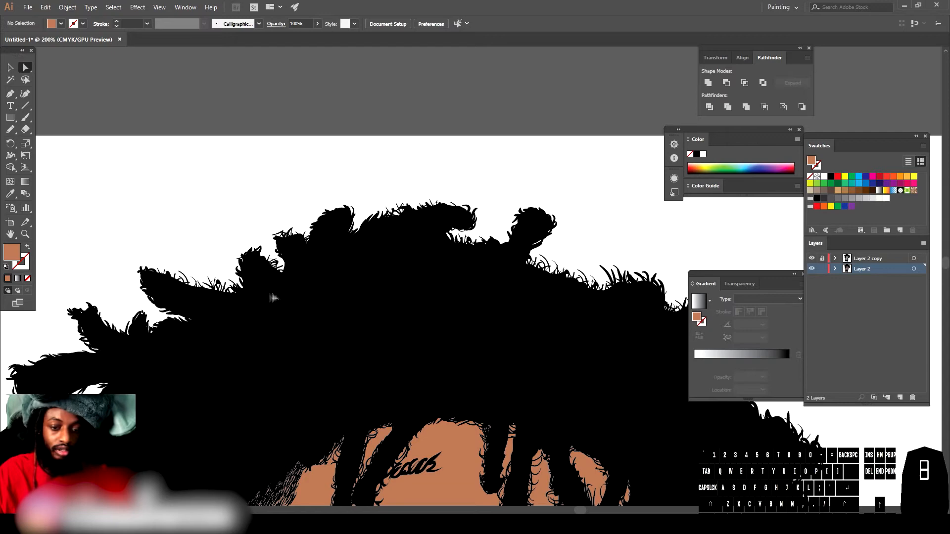
scroll(297, 342, down, 5)
scroll(53, 342, down, 2)
scroll(55, 331, up, 4)
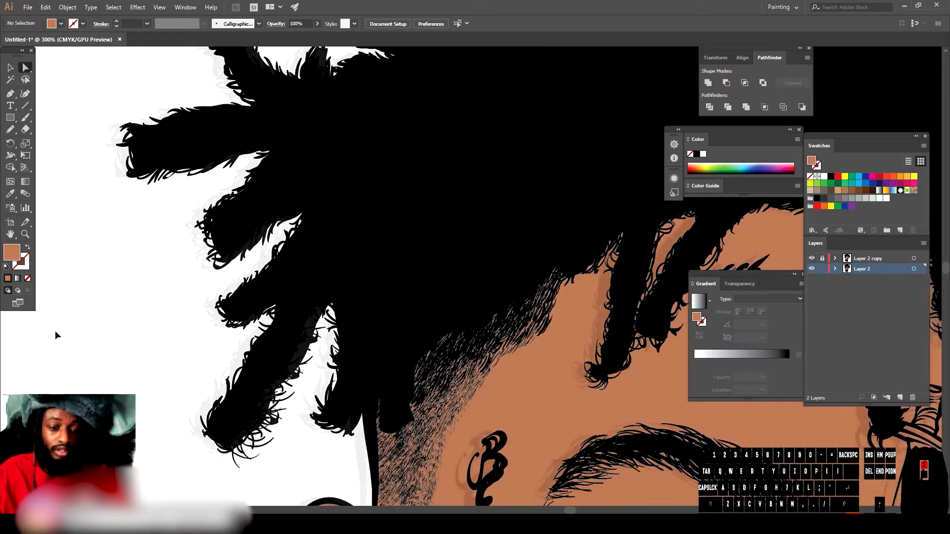
Step: Delete the remaining skin-fill fragments among the lower hair locks beside the right cheek
key(ctrl+minus)
key(ctrl+minus)
scroll(56, 328, right, 12)
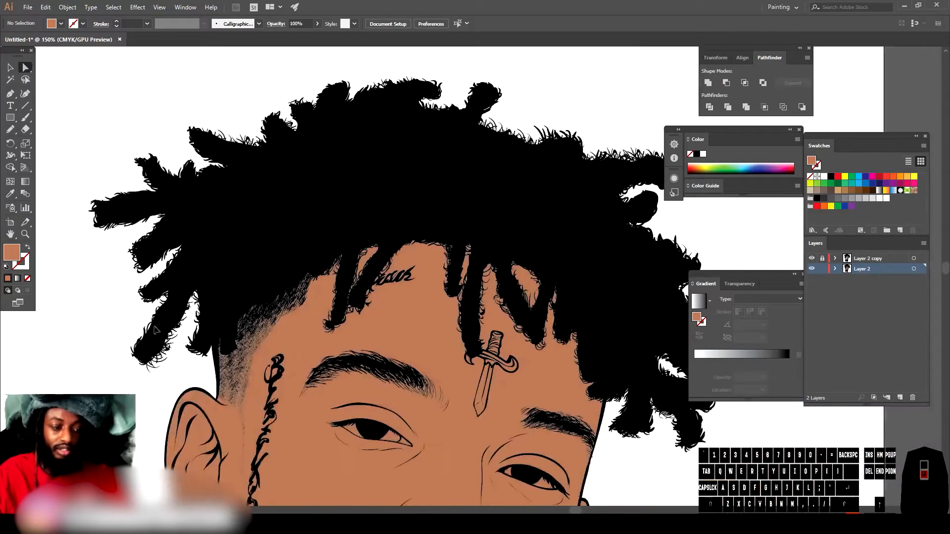
scroll(297, 345, down, 8)
scroll(324, 346, right, 1)
key(ctrl+plus)
key(ctrl+plus)
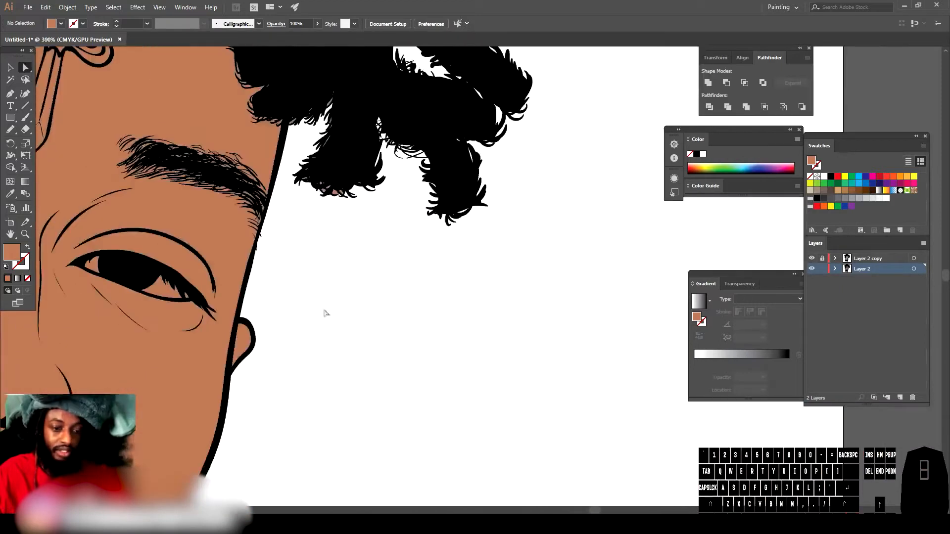
scroll(307, 310, up, 7)
drag(404, 391, 289, 219)
key(Delete)
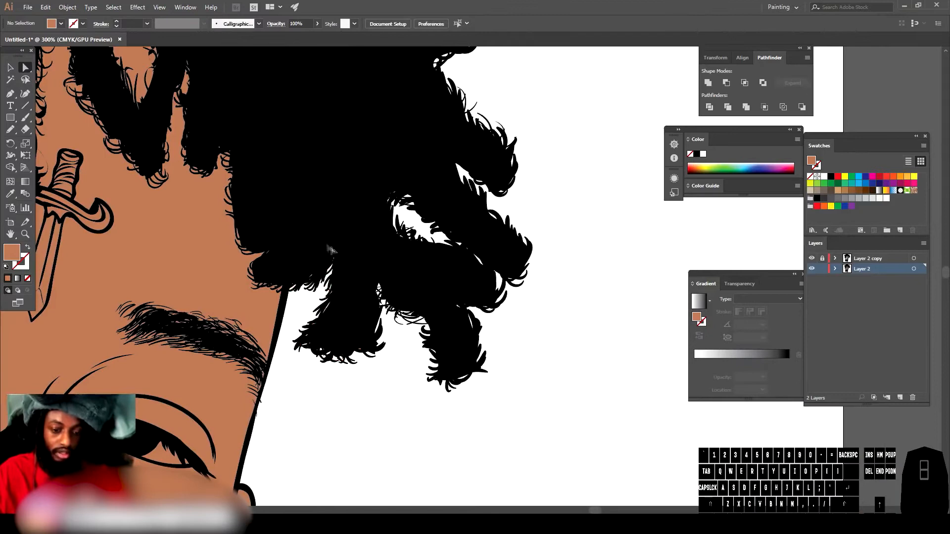
Step: Review the whole portrait and inspect the skin fill around the eyes, nose and lips
key(ctrl+minus)
key(ctrl+minus)
key(ctrl+minus)
key(ctrl+minus)
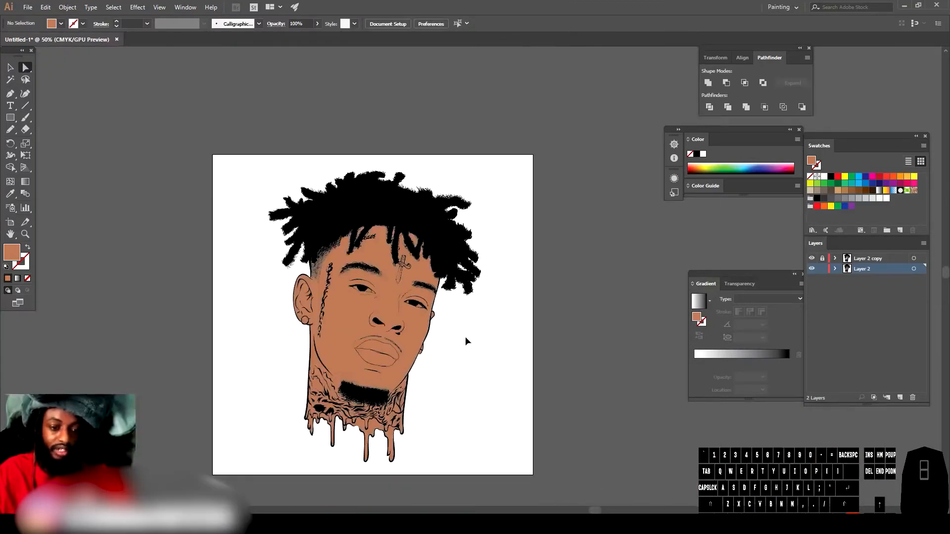
scroll(466, 337, up, 1)
scroll(467, 337, down, 3)
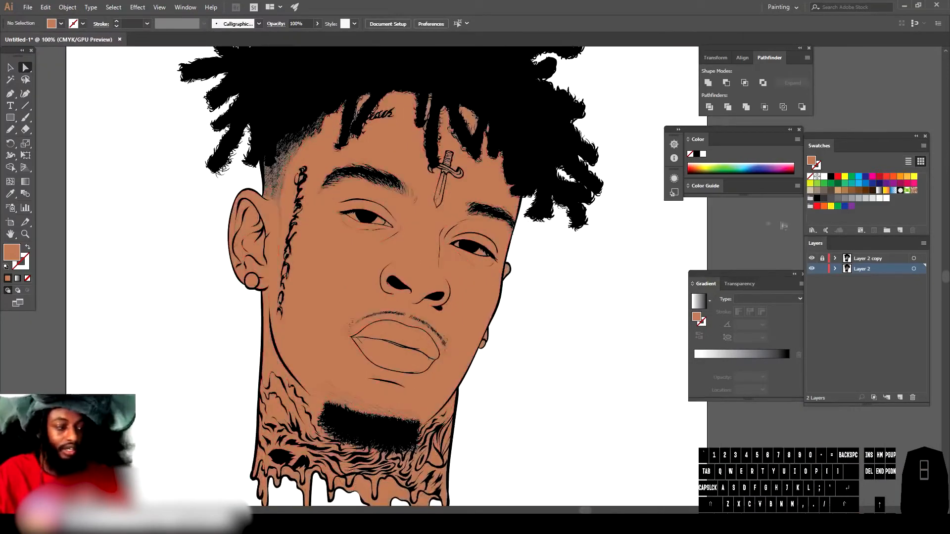
click(10, 67)
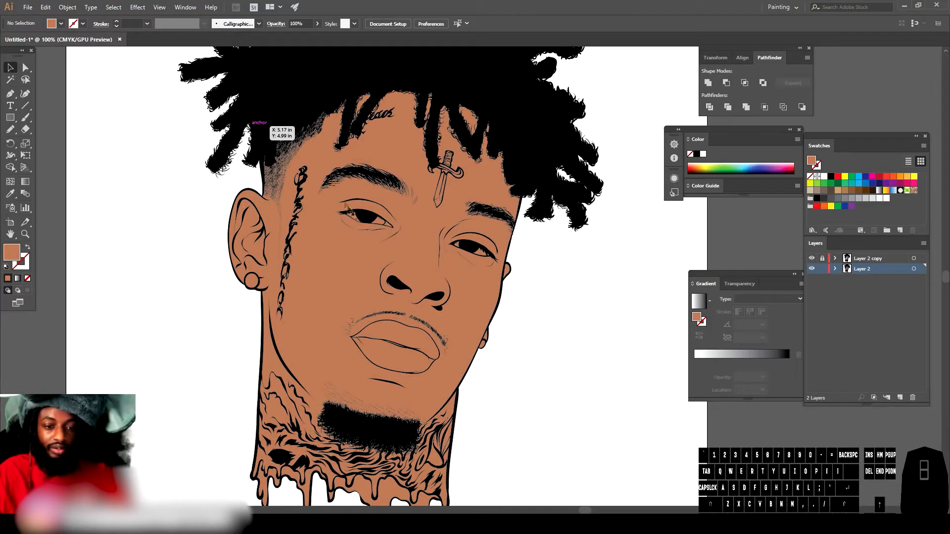
scroll(364, 224, up, 2)
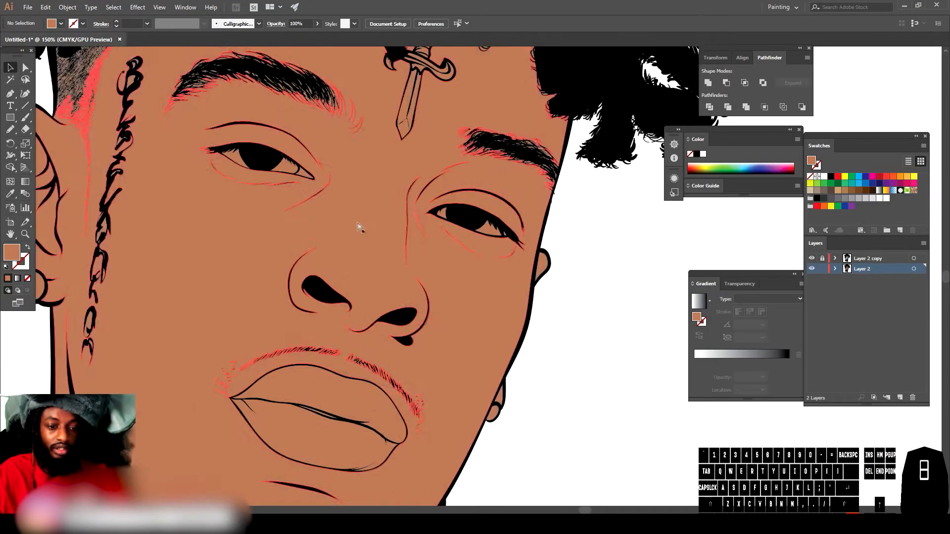
click(332, 115)
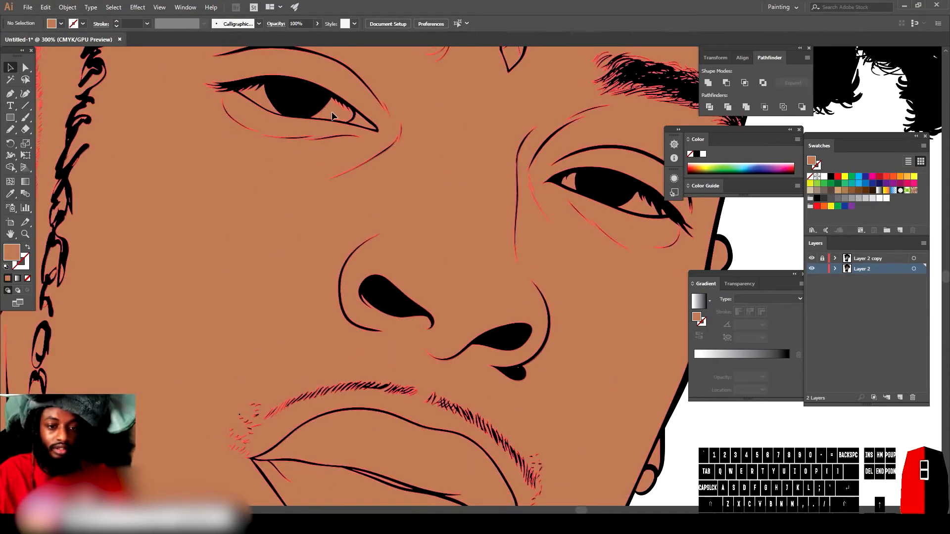
Step: Isolate the skin-fill group and fill the eye-white shapes of both eyes with white
right_click(332, 115)
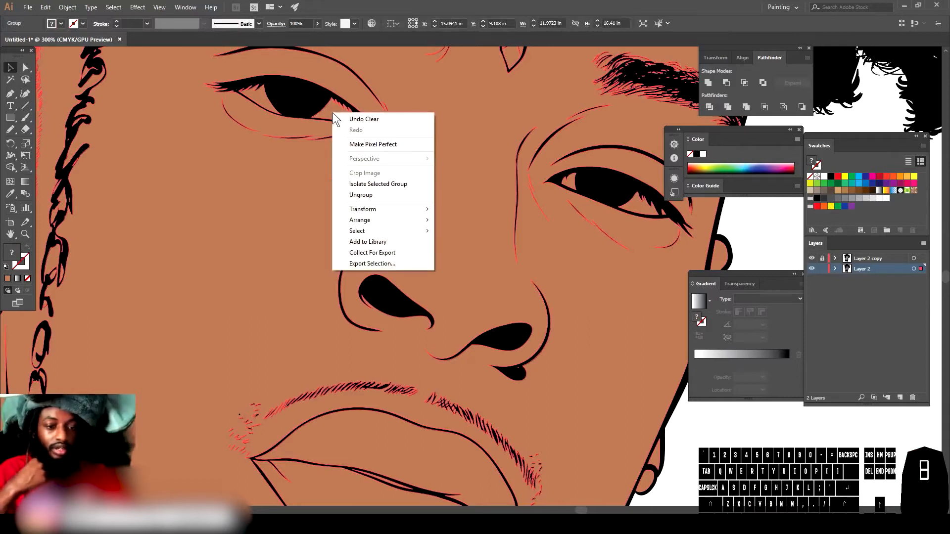
click(367, 184)
click(326, 113)
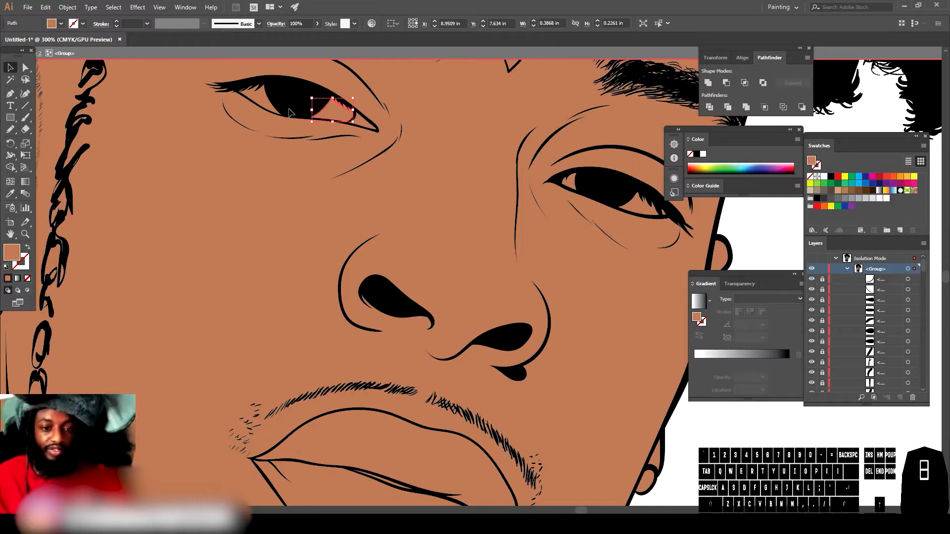
key(shift)
shift+click(255, 97)
shift+click(570, 183)
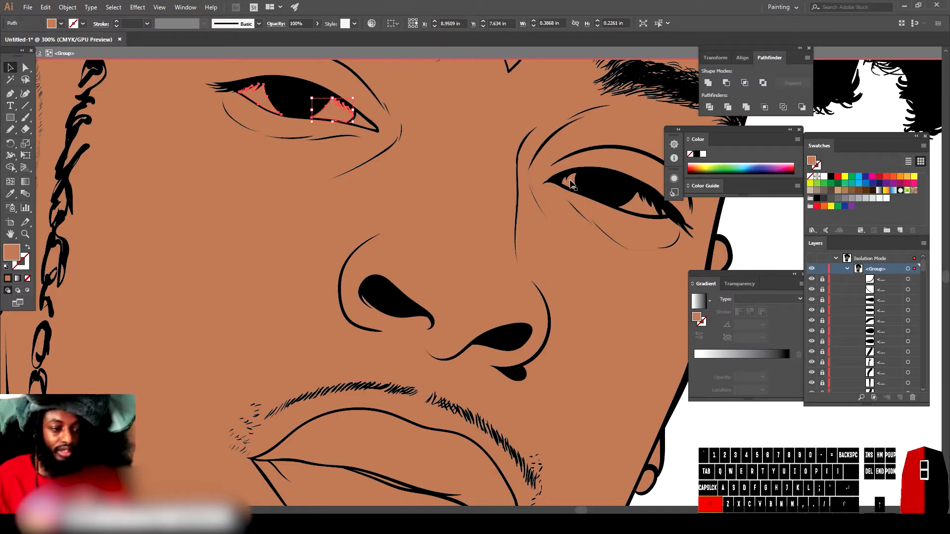
shift+click(639, 209)
shift+click(664, 216)
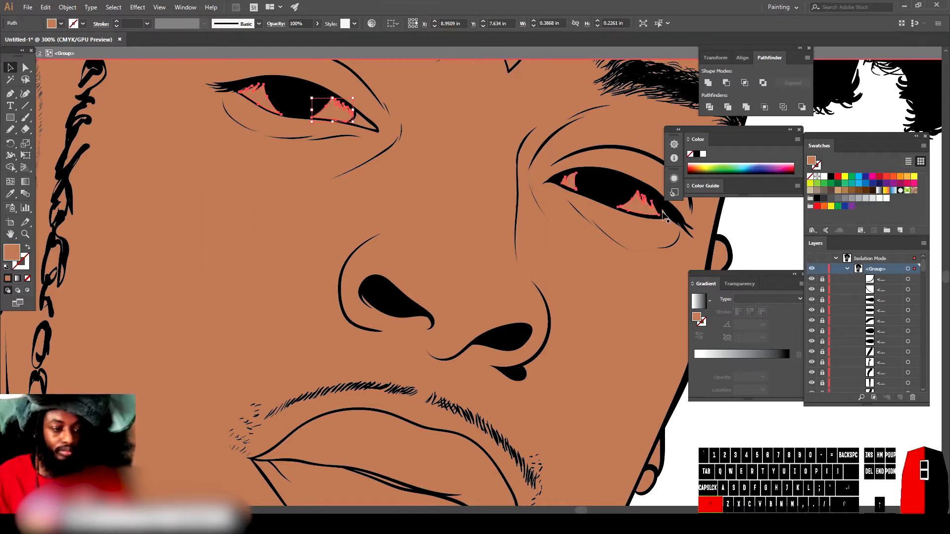
click(886, 198)
click(757, 465)
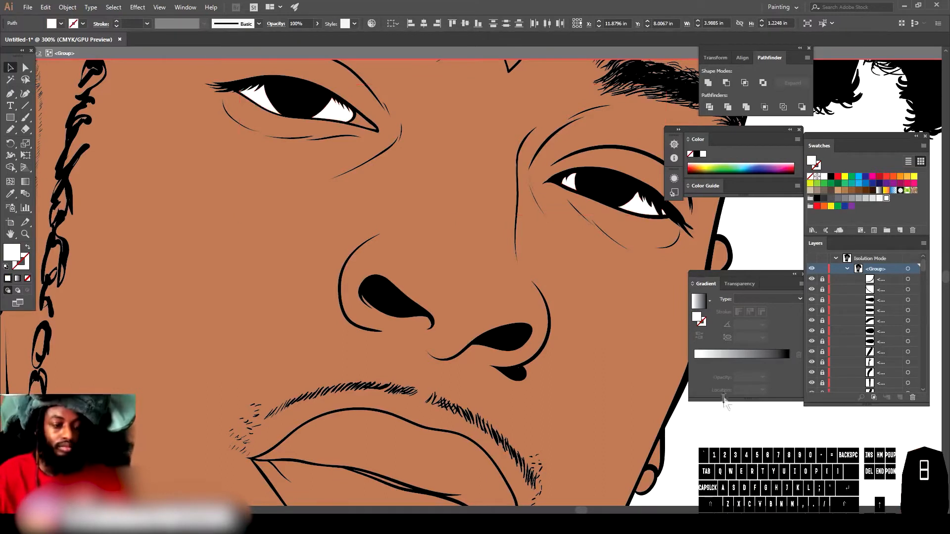
Step: Fill both earring shapes with the light grey swatch C0 M0 Y0 K20
key(ctrl+minus)
key(ctrl+minus)
key(ctrl+minus)
key(ctrl+minus)
scroll(627, 337, down, 2)
key(ctrl+equal)
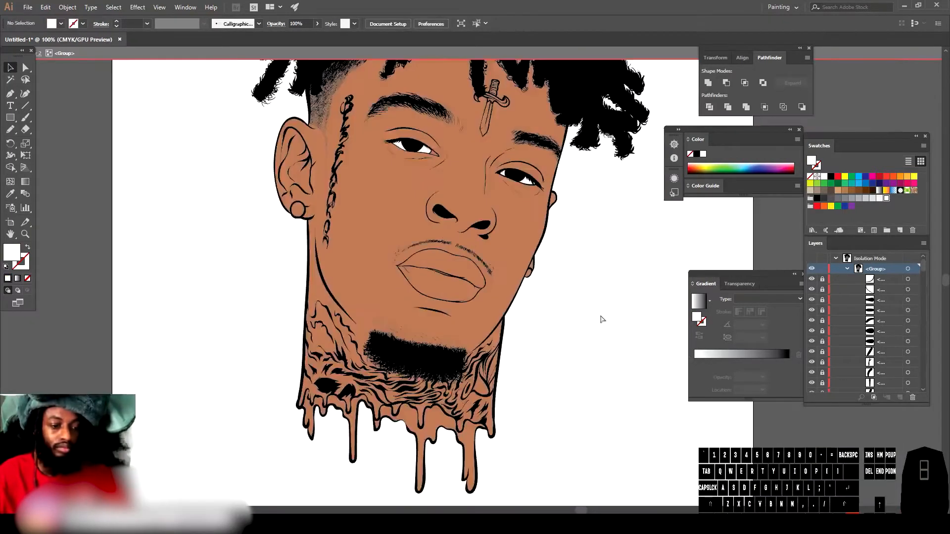
key(ctrl+equal)
click(116, 205)
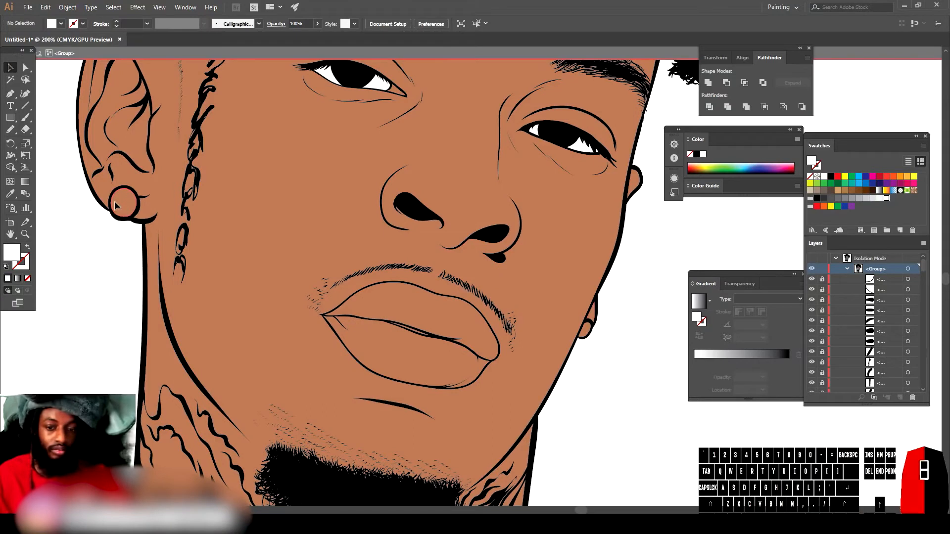
shift+click(587, 332)
click(872, 199)
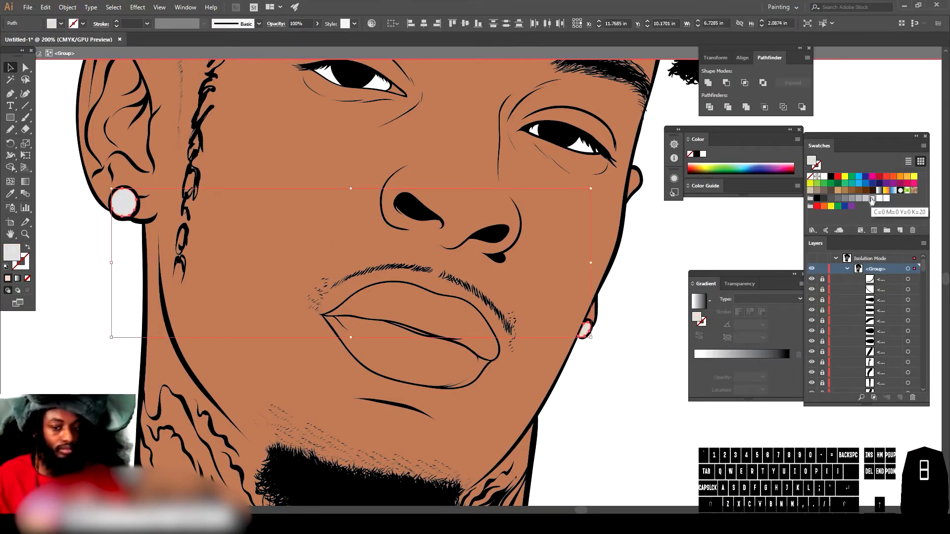
click(644, 415)
Step: Recolour the dripping neck shape a dark reddish brown of about H 2°, S 86%, B 19%
scroll(490, 311, down, 8)
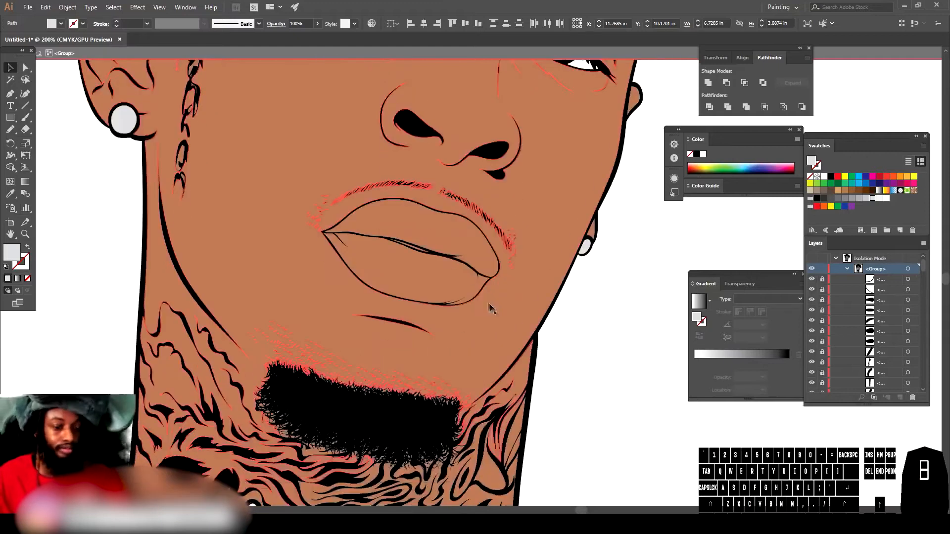
scroll(387, 401, down, 3)
click(384, 352)
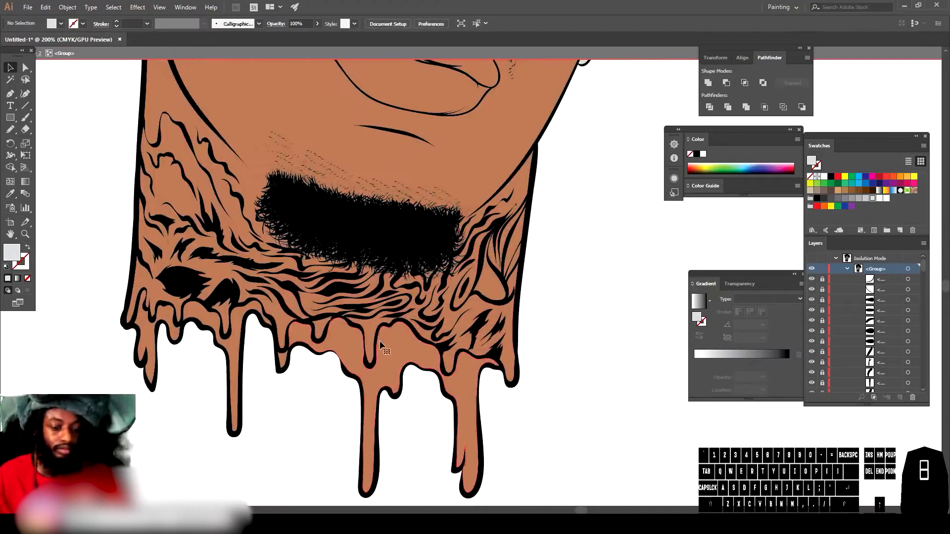
shift+click(283, 364)
shift+click(131, 361)
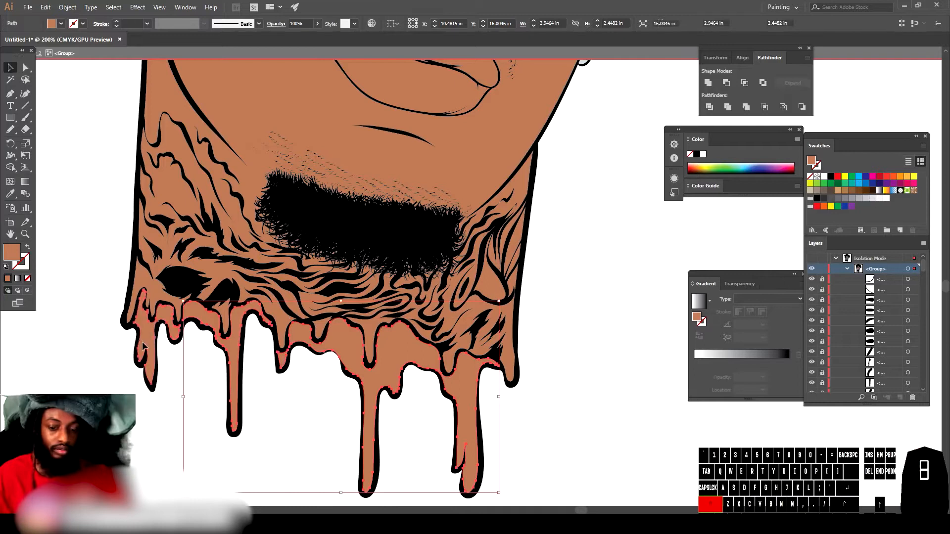
double_click(11, 253)
click(749, 497)
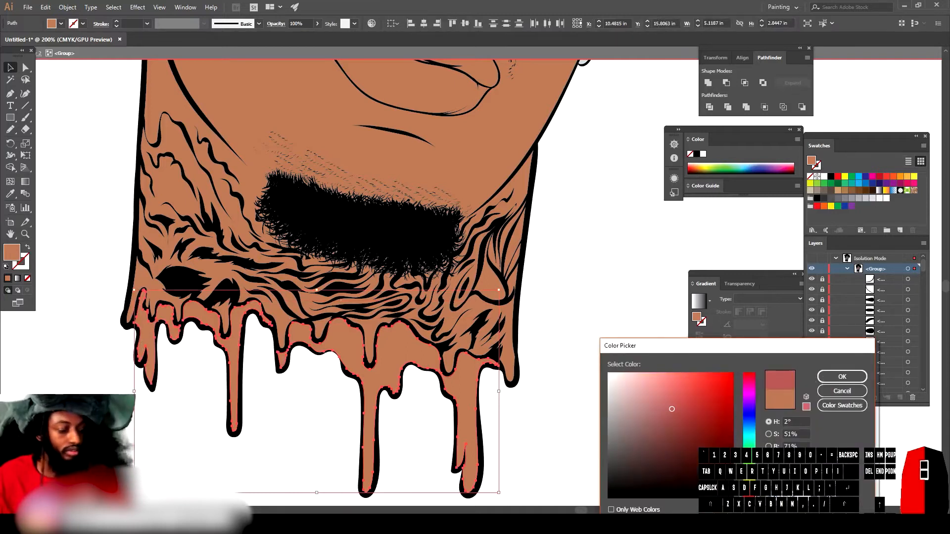
drag(696, 459, 691, 479)
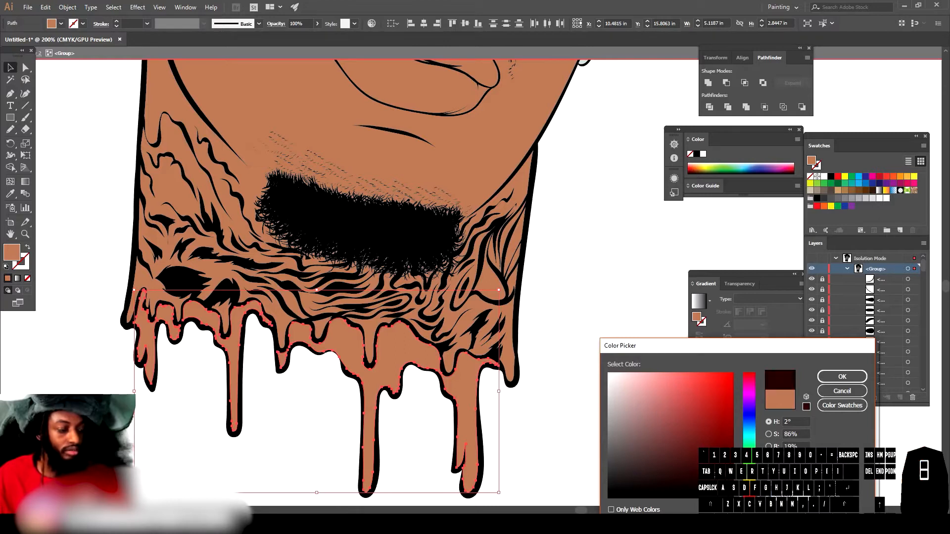
click(839, 380)
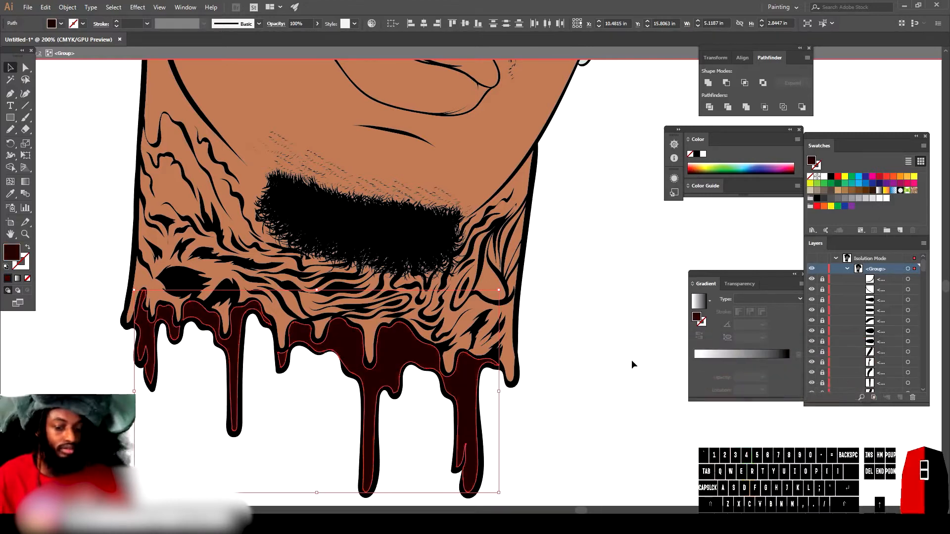
Step: Fill the upper lip with a muted reddish brown of about H 9° and S 49%
key(ctrl+minus)
key(ctrl+minus)
key(ctrl+minus)
key(ctrl+minus)
scroll(590, 266, up, 3)
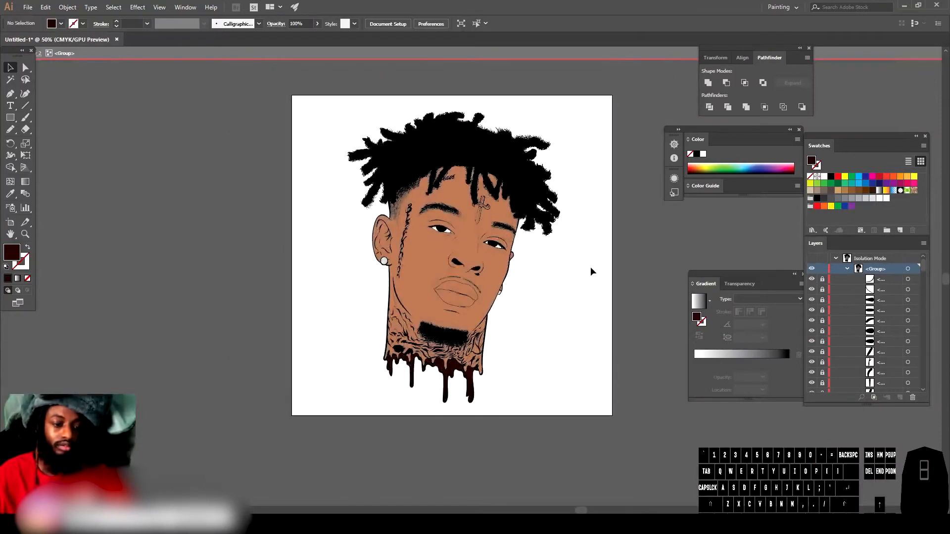
key(ctrl+equal)
key(ctrl+equal)
scroll(591, 272, up, 3)
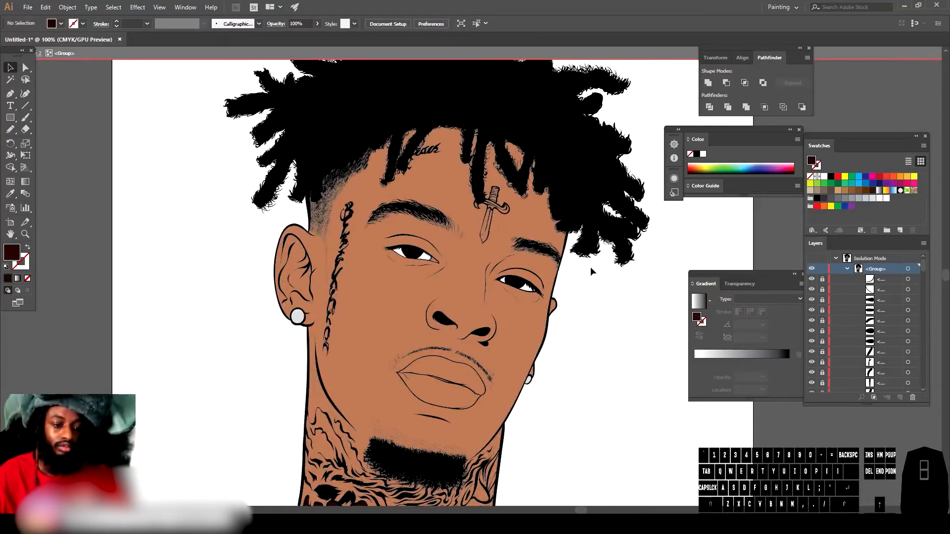
key(ctrl+equal)
key(ctrl+equal)
key(ctrl+equal)
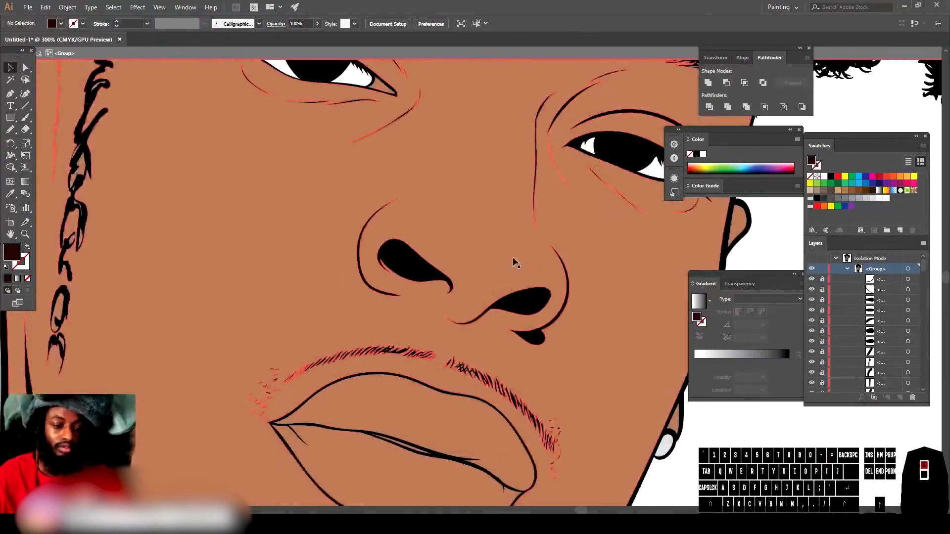
scroll(505, 269, down, 3)
click(438, 269)
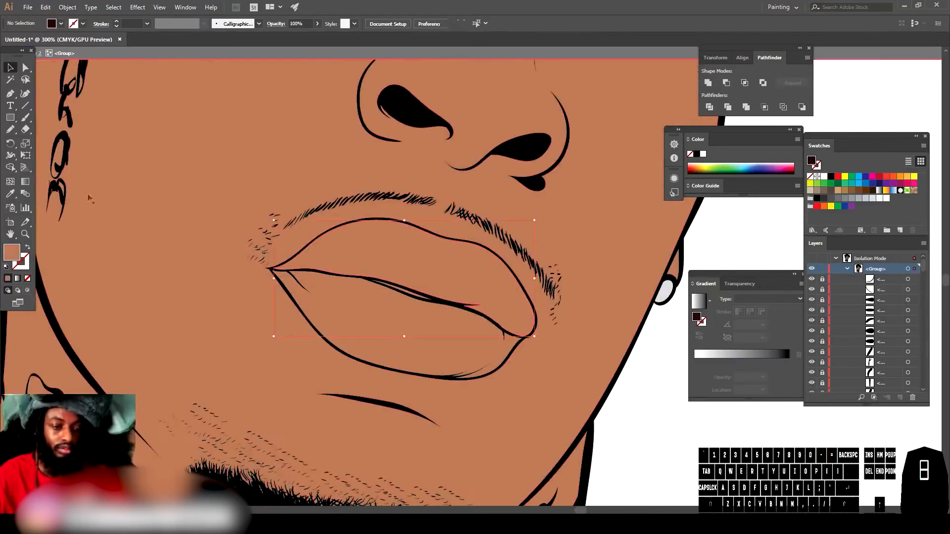
double_click(12, 252)
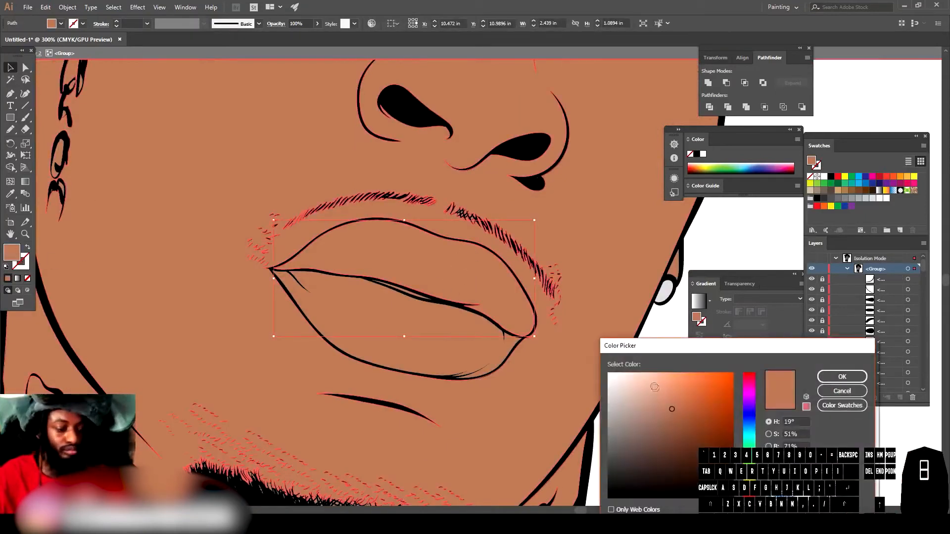
drag(750, 492, 750, 496)
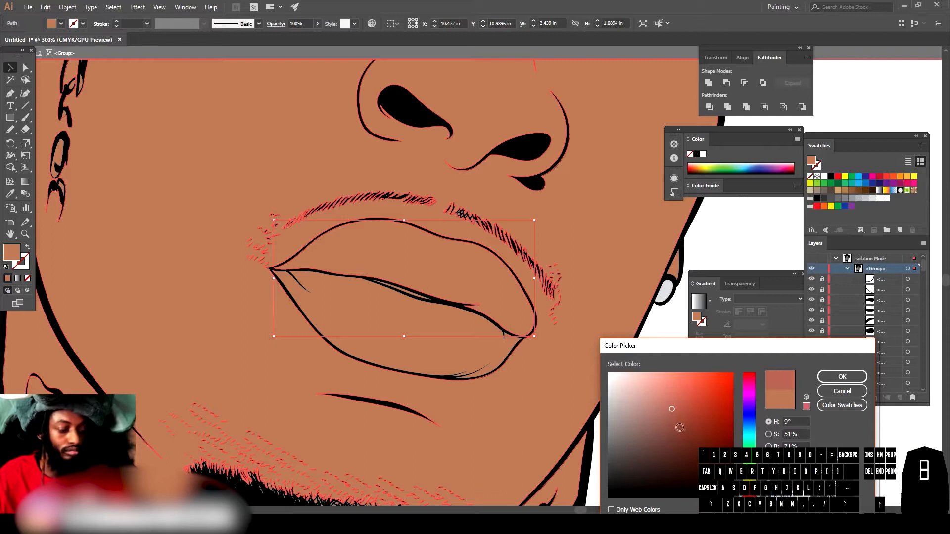
drag(680, 428, 684, 434)
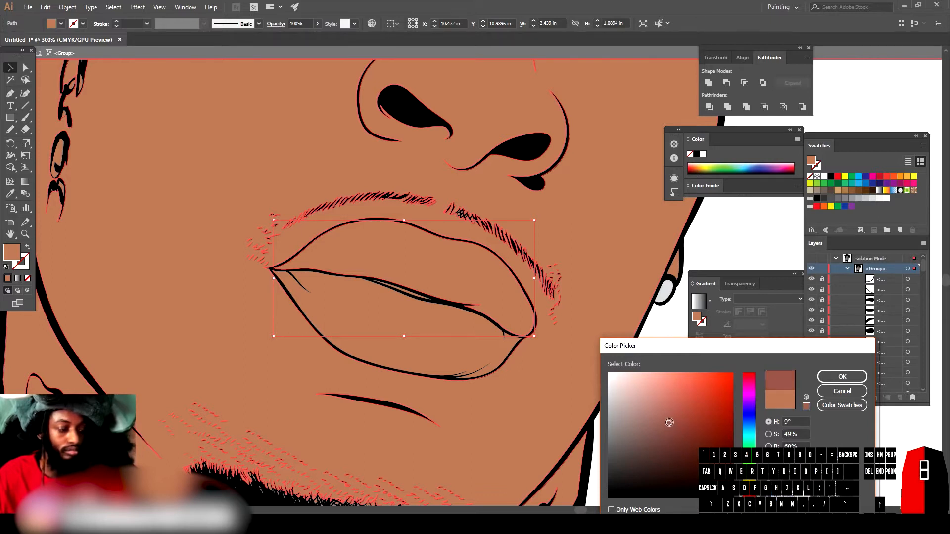
click(842, 376)
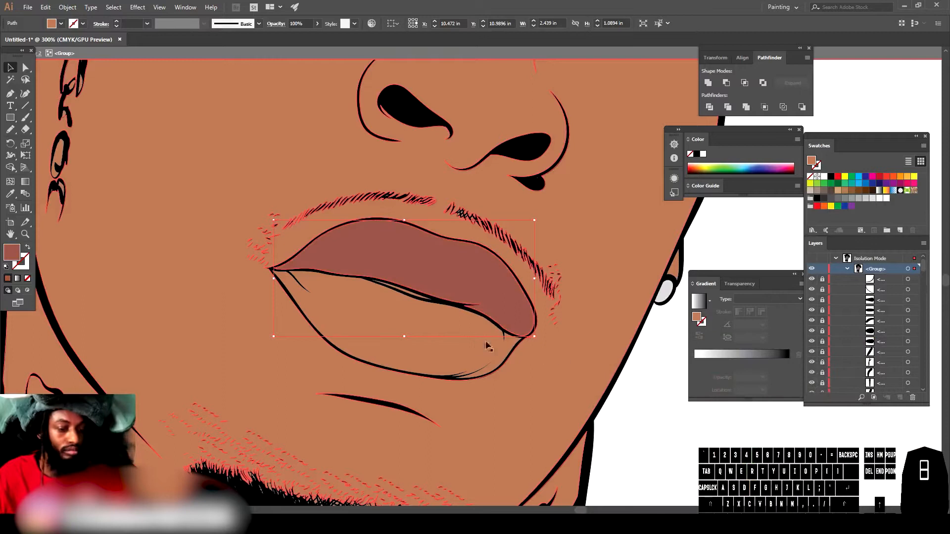
Step: Fill the lower lip with a light pink of about H 8°, S 43%, B 88%
click(426, 323)
double_click(14, 250)
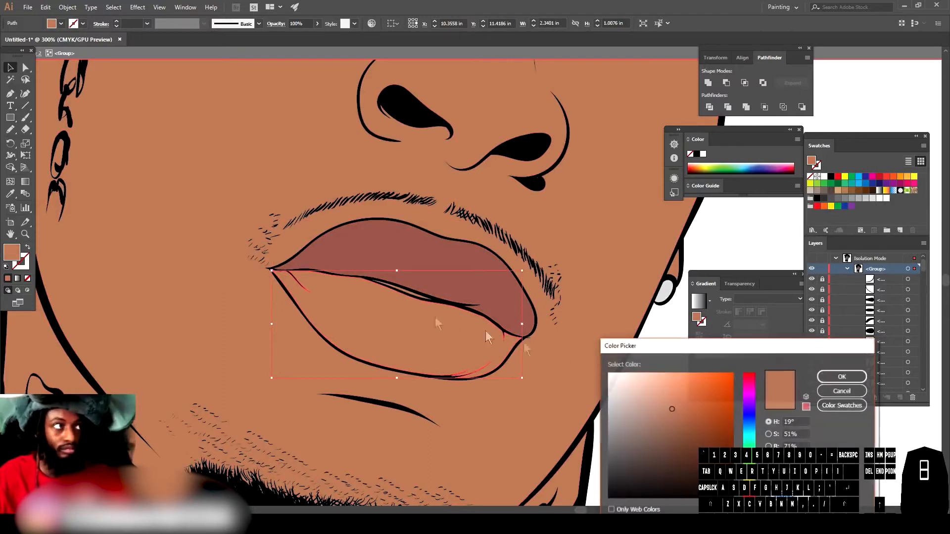
drag(749, 490, 749, 496)
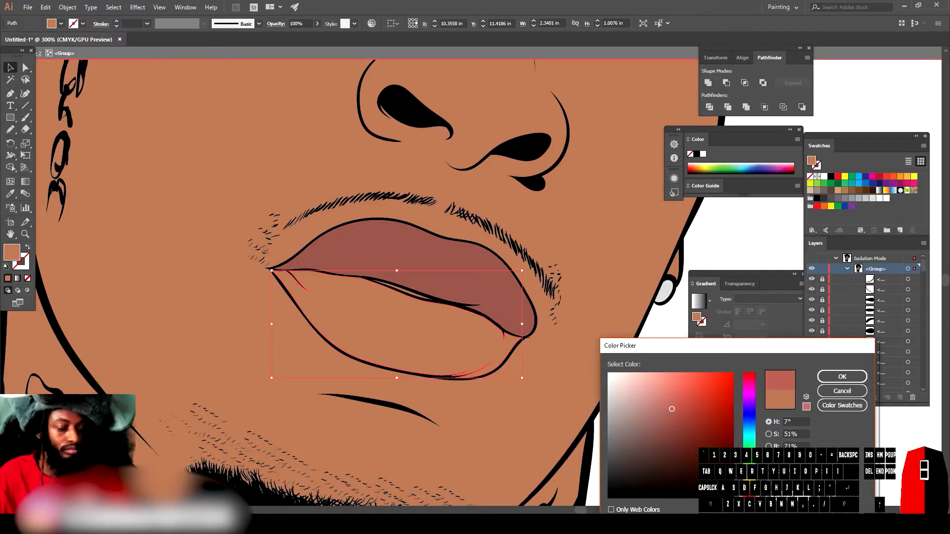
drag(660, 389, 667, 389)
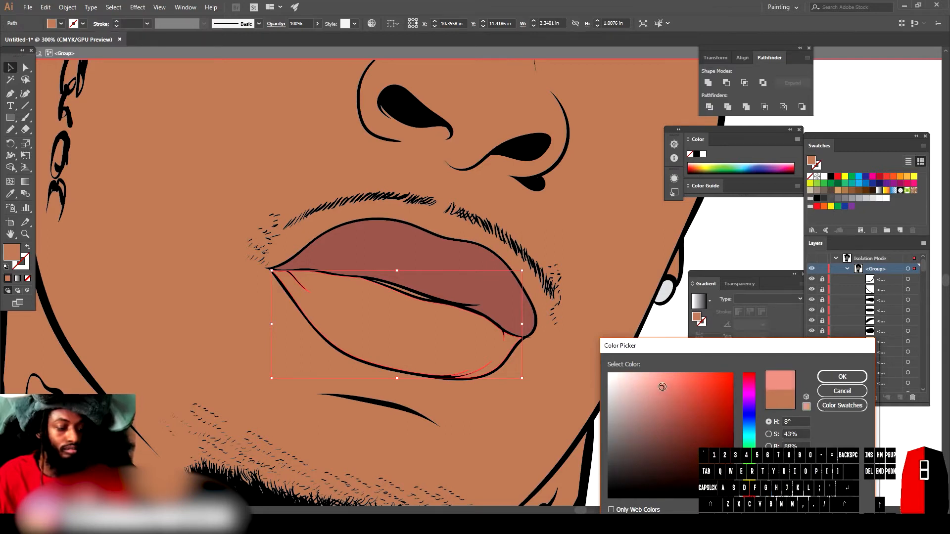
click(842, 377)
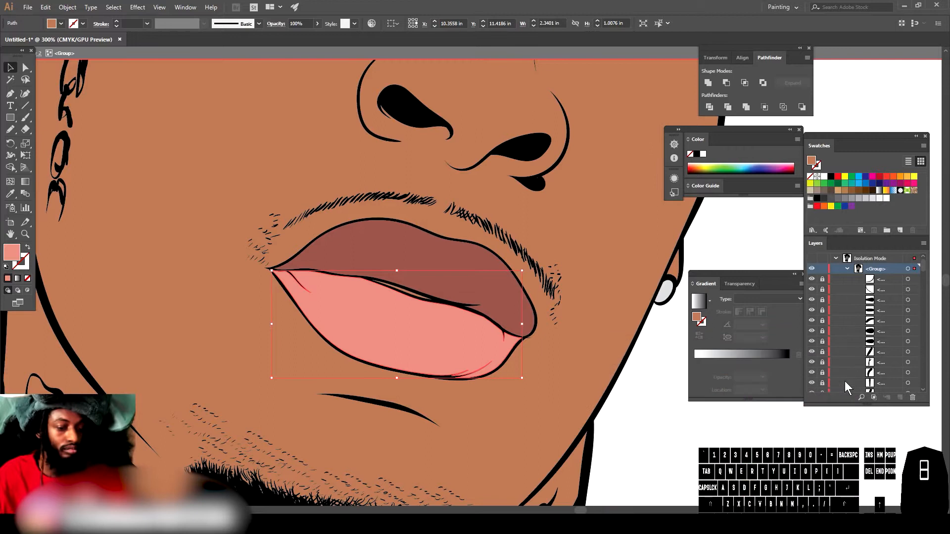
Step: Colour the inner corner of the left eye with the lower lip's pink using the Eyedropper
click(687, 442)
key(ctrl+minus)
key(ctrl+minus)
key(ctrl+minus)
key(ctrl+minus)
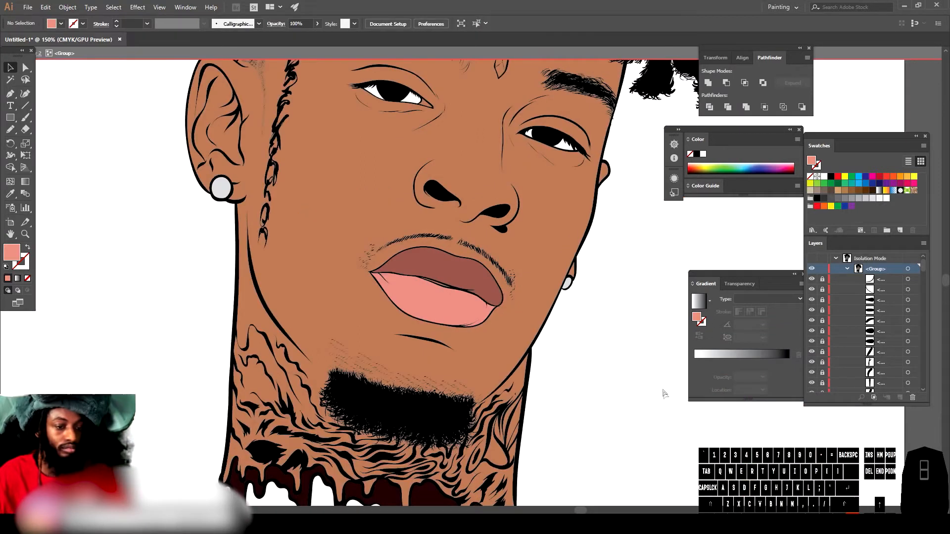
key(ctrl+plus)
key(ctrl+plus)
key(ctrl+plus)
key(ctrl+plus)
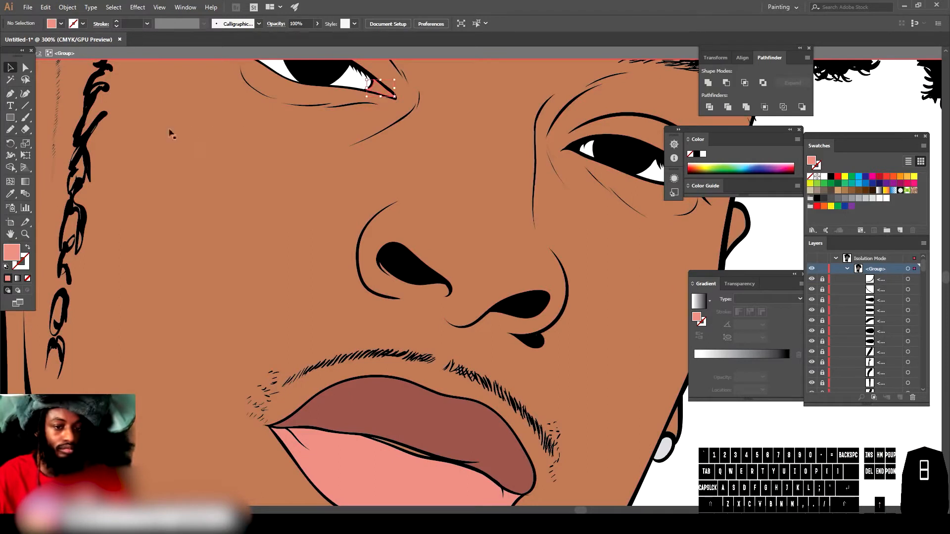
click(373, 92)
click(10, 194)
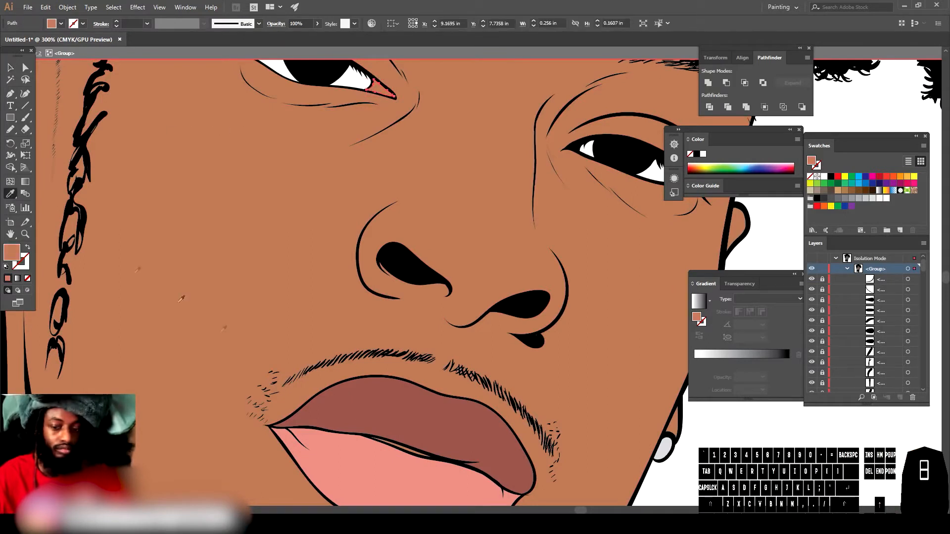
click(390, 465)
Step: Review the coloured portrait as a whole and exit the group's isolation mode
key(v)
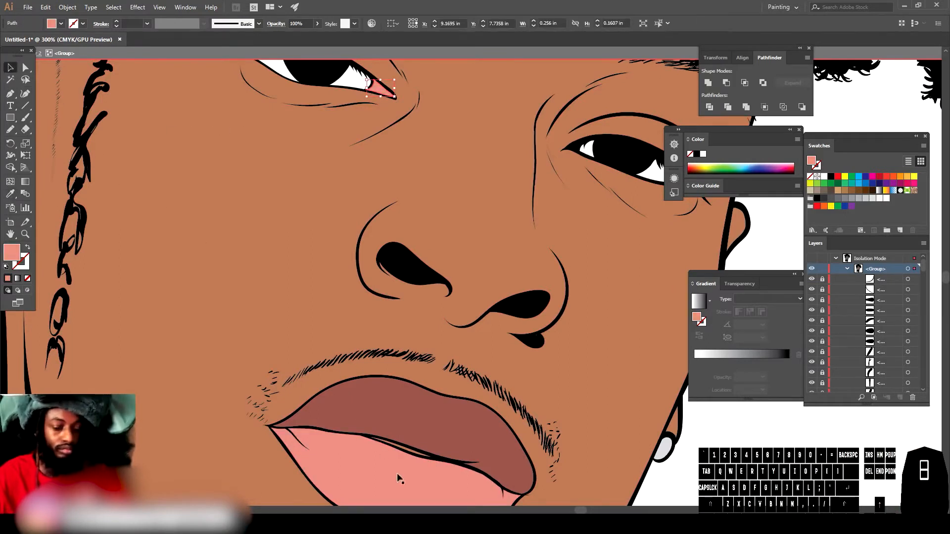
click(413, 455)
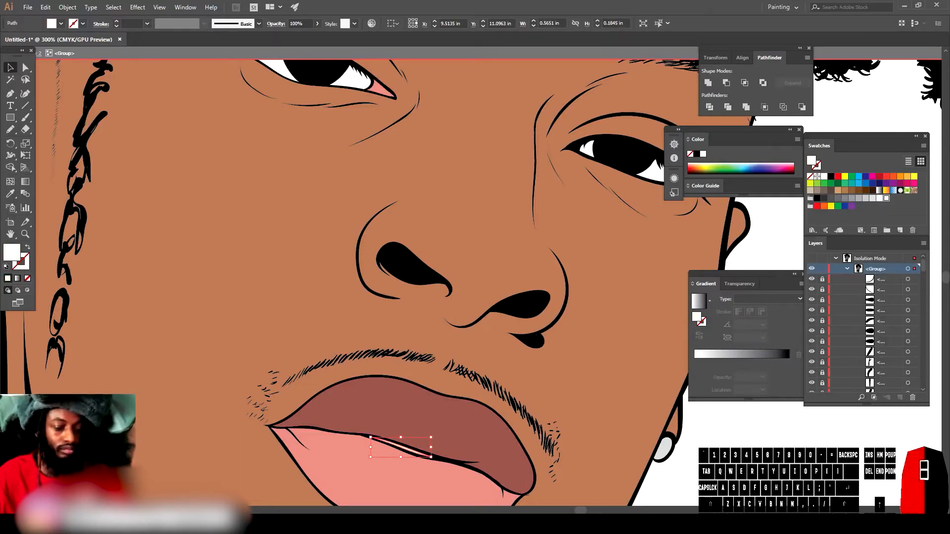
click(702, 425)
key(ctrl+minus)
key(ctrl+minus)
key(ctrl+minus)
key(ctrl+minus)
scroll(613, 374, up, 1)
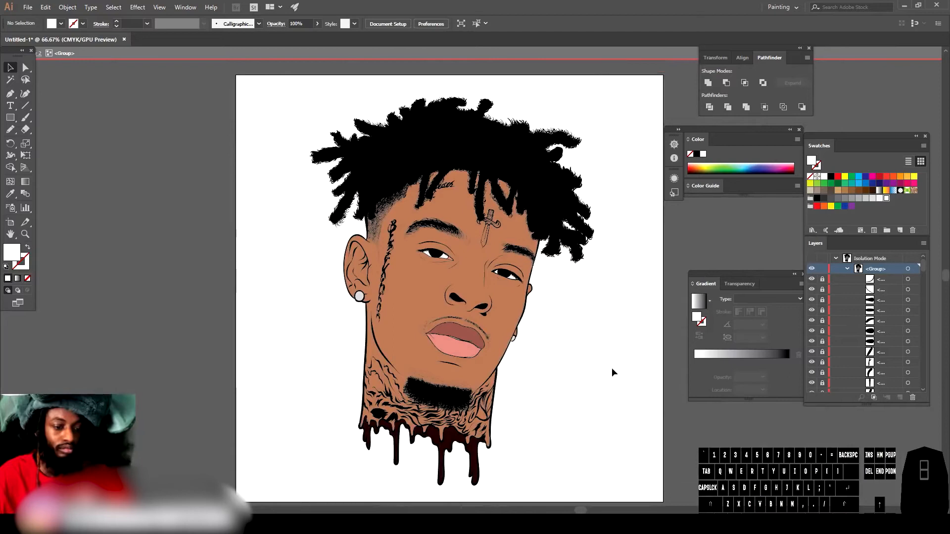
key(ctrl+plus)
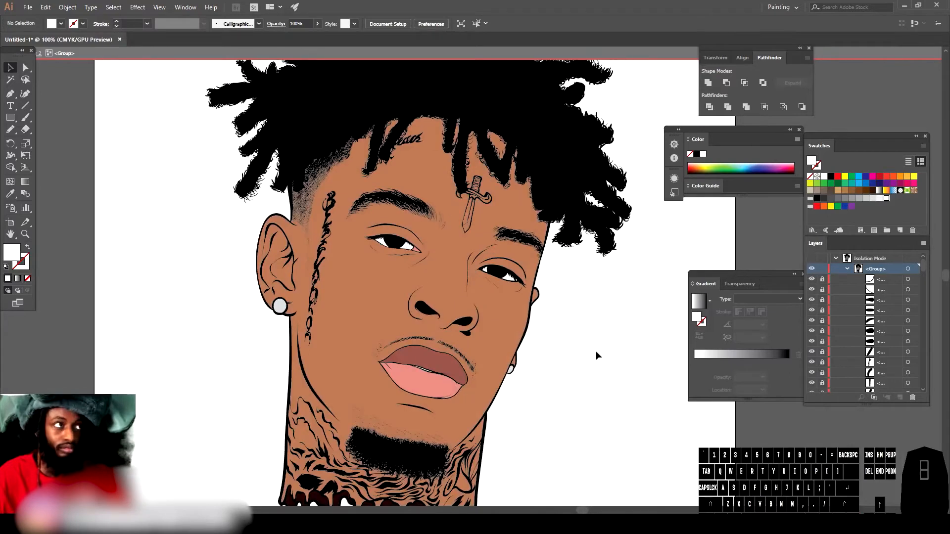
key(ctrl+minus)
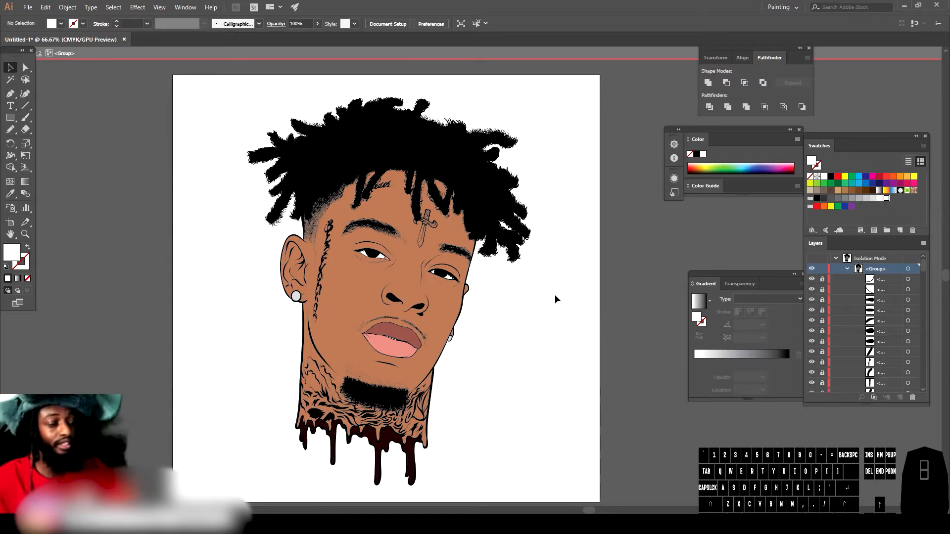
double_click(622, 423)
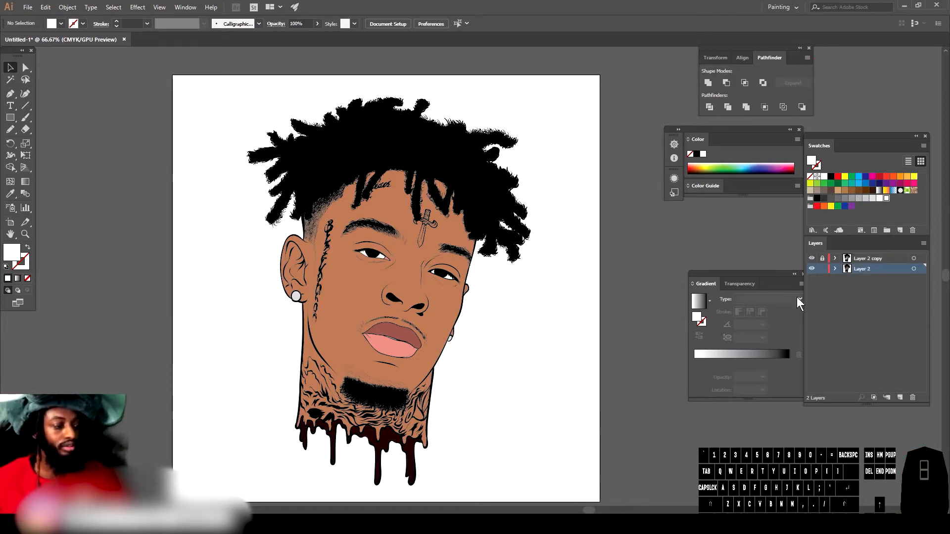
Step: Lock the existing traced layers and add a new empty layer above them for shading
click(823, 268)
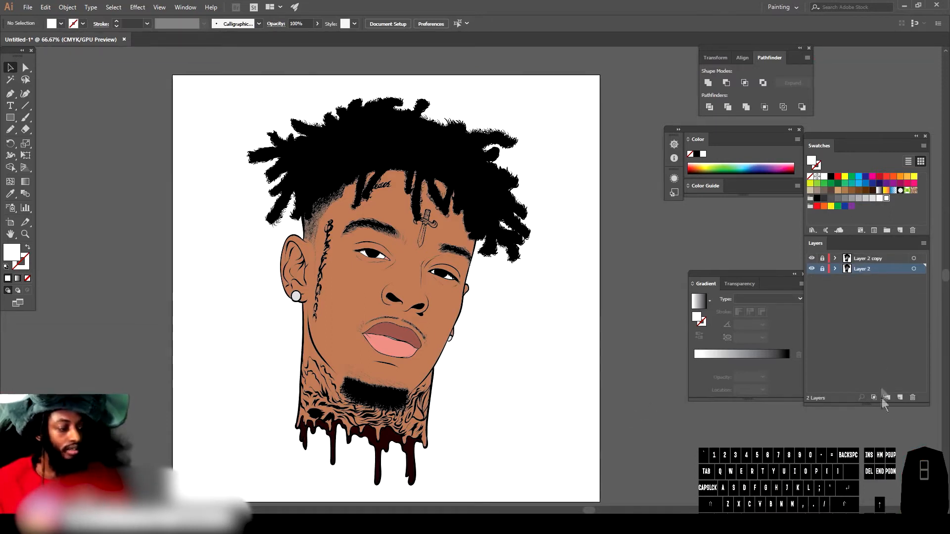
click(900, 397)
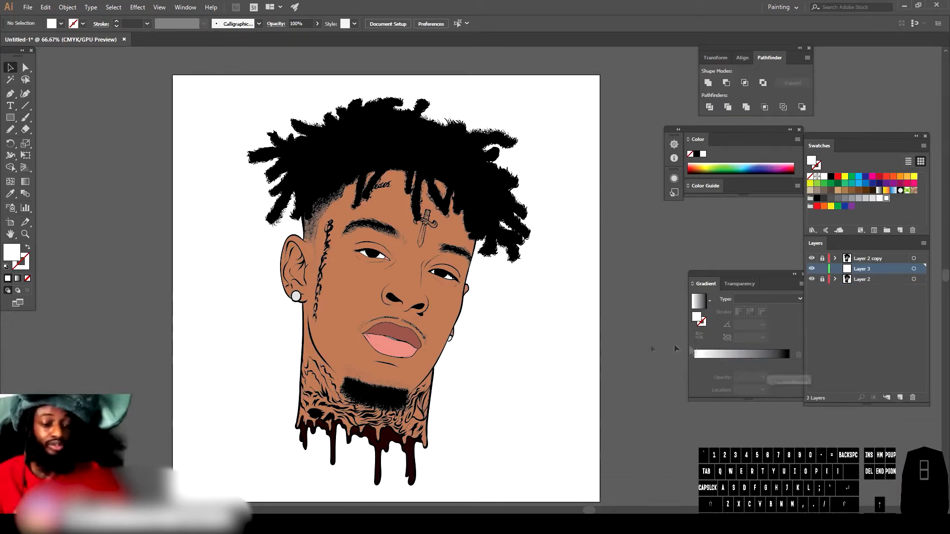
Step: Sample the skin colour with the Eyedropper and darken the fill to a deep brown of about H 11° and S 62%
key(ctrl+minus)
key(ctrl+equal)
key(ctrl+equal)
key(ctrl+equal)
key(ctrl+equal)
click(10, 194)
click(427, 271)
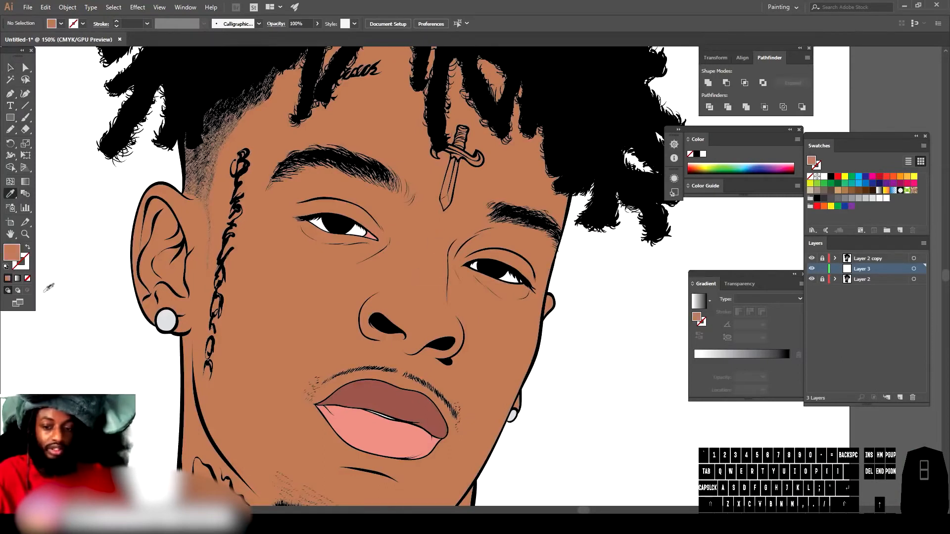
double_click(12, 253)
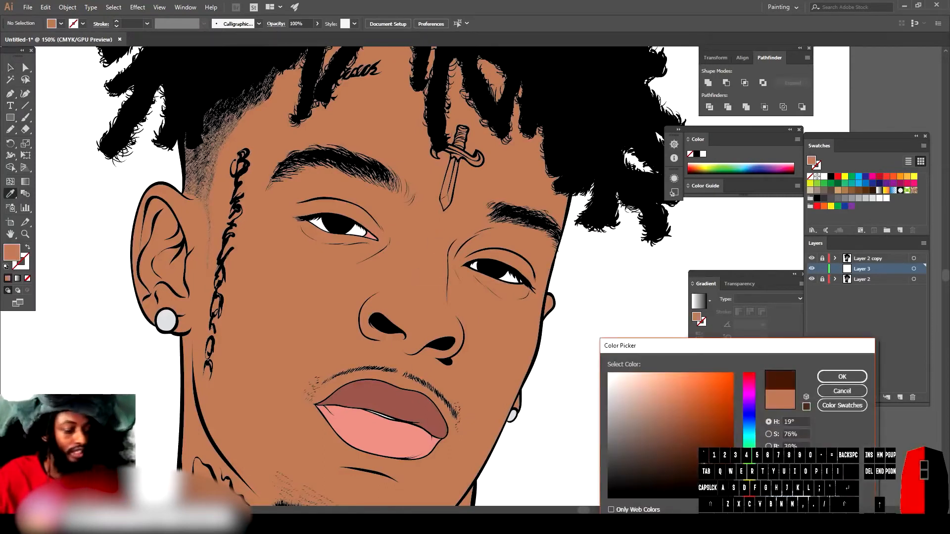
drag(709, 462, 708, 460)
drag(749, 493, 750, 497)
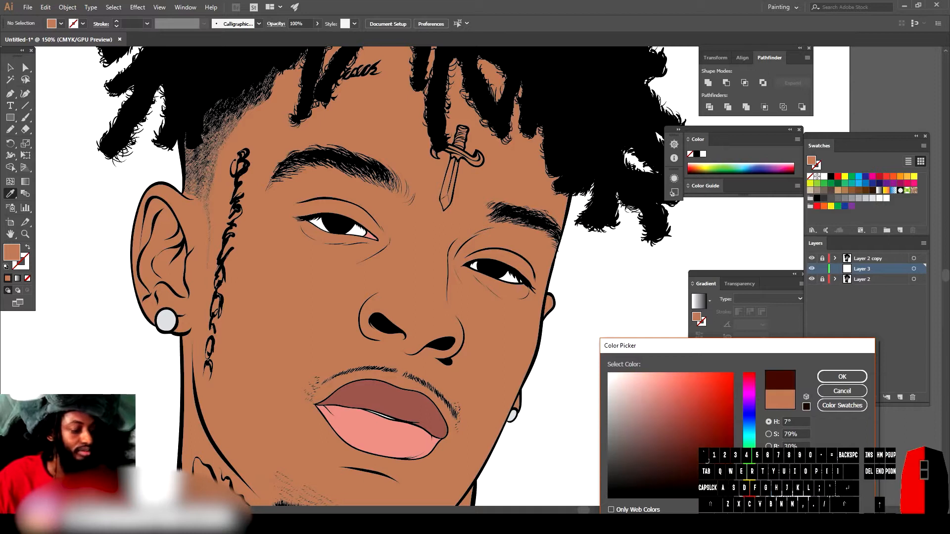
drag(708, 461, 683, 456)
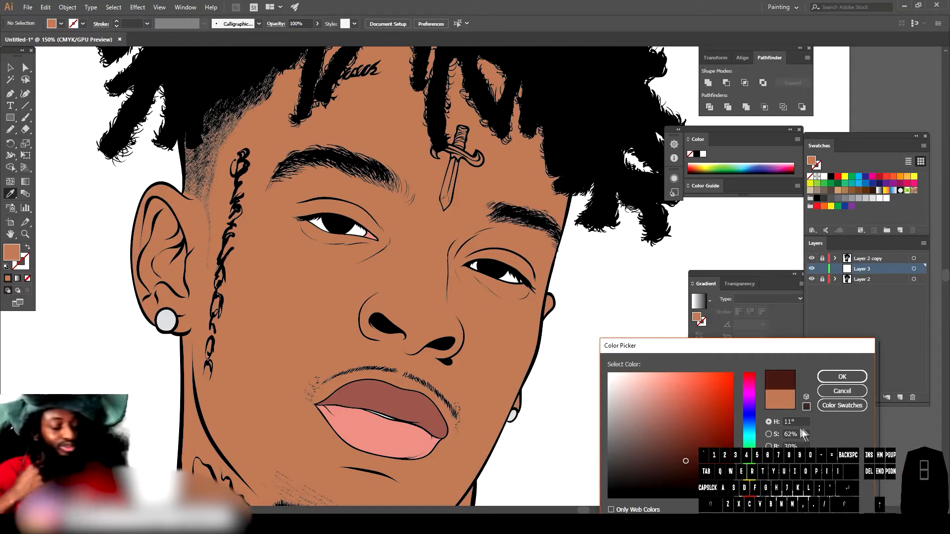
click(842, 378)
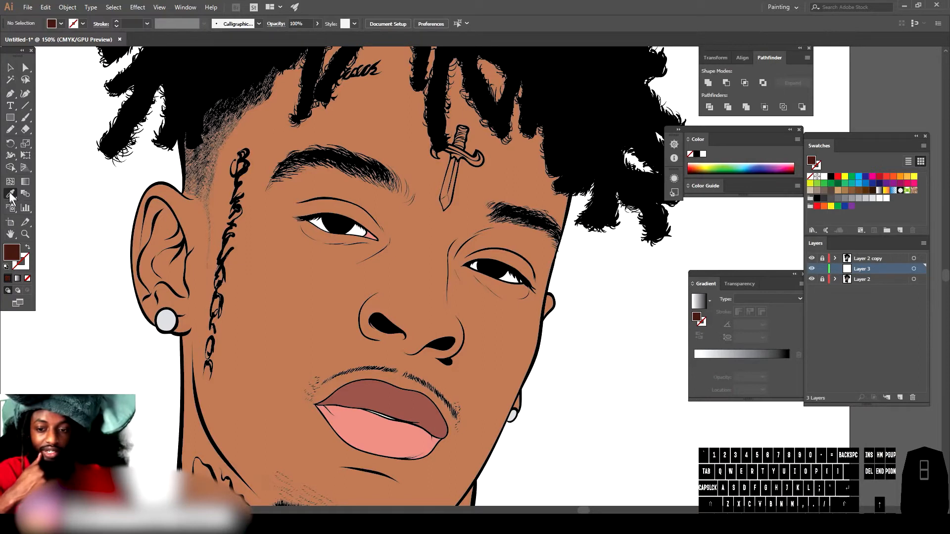
Step: Begin drawing a freehand shadow shape on the chin beneath the lower lip with the brush tool
scroll(108, 225, down, 5)
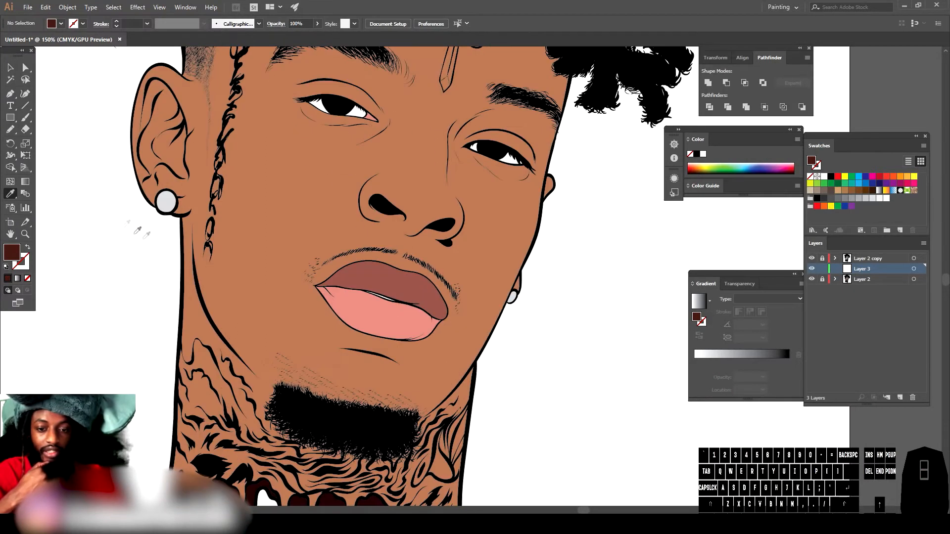
click(11, 132)
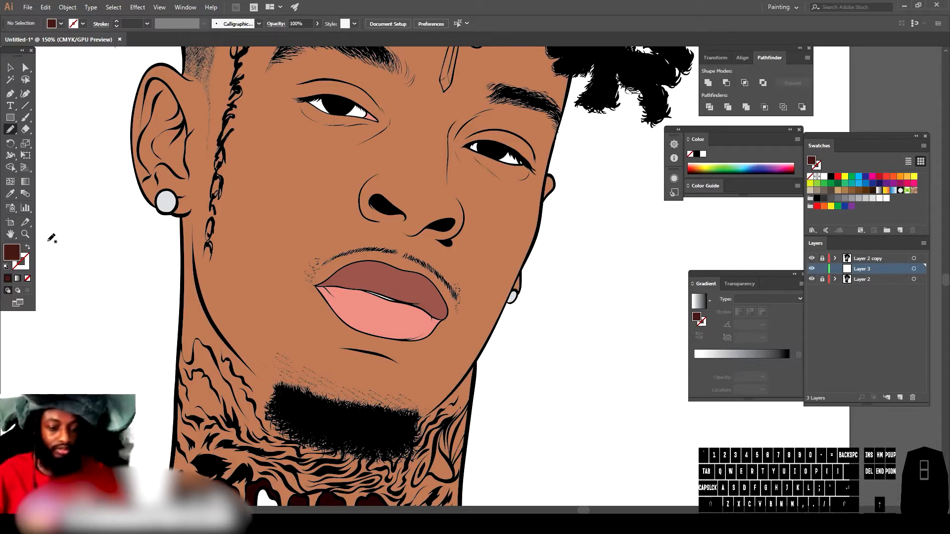
scroll(229, 255, down, 1)
scroll(435, 329, up, 3)
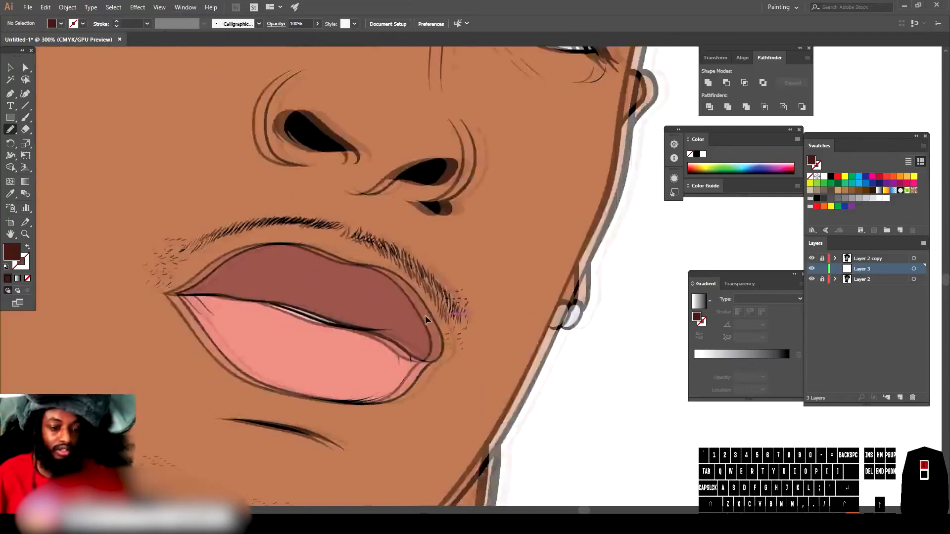
scroll(425, 316, left, 2)
scroll(427, 299, down, 7)
click(28, 119)
click(11, 131)
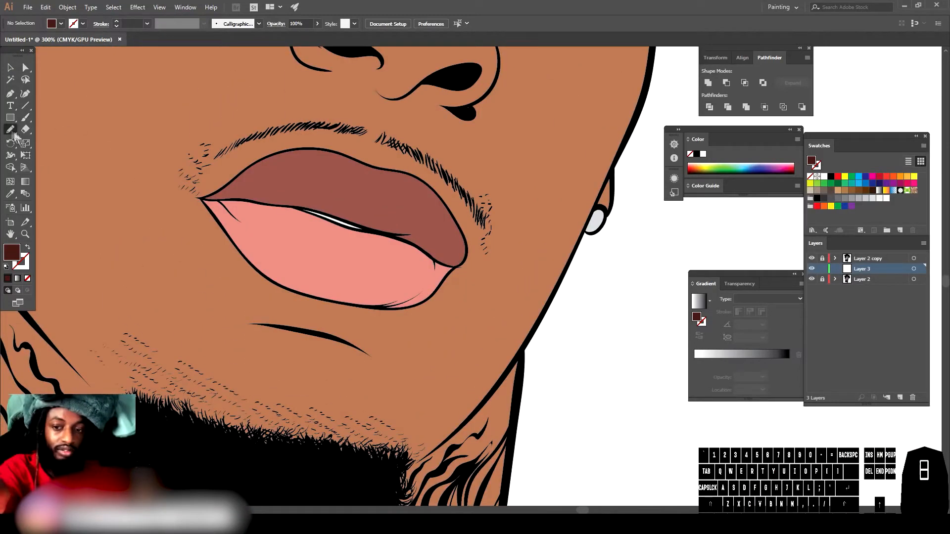
drag(277, 462, 299, 464)
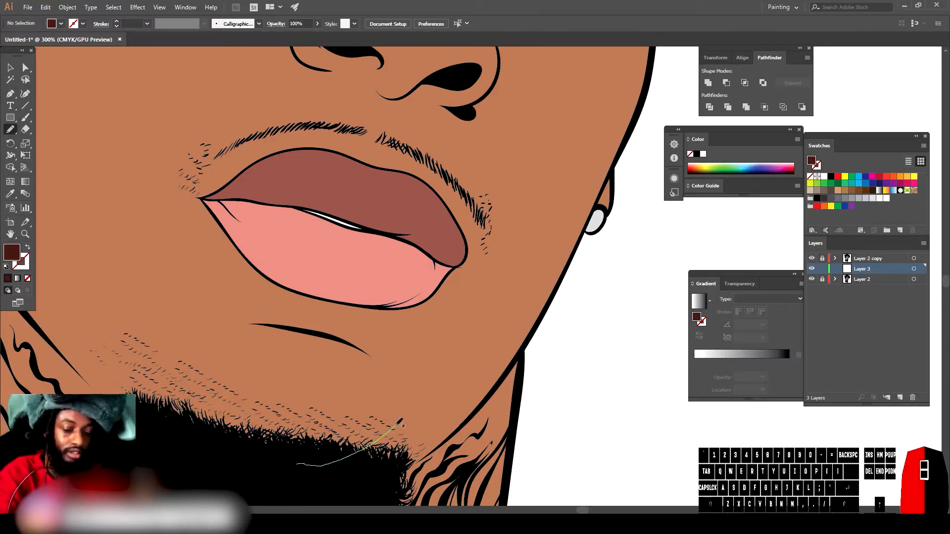
drag(429, 378, 431, 362)
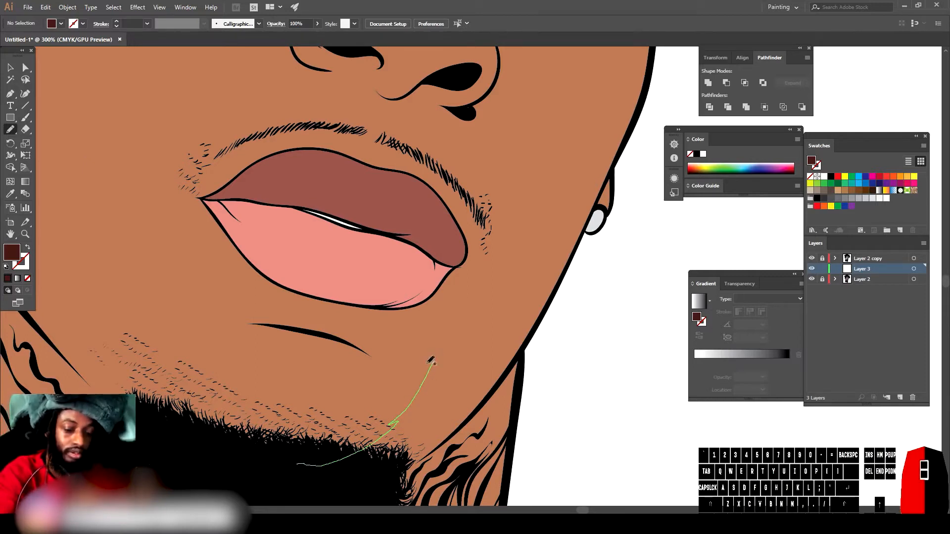
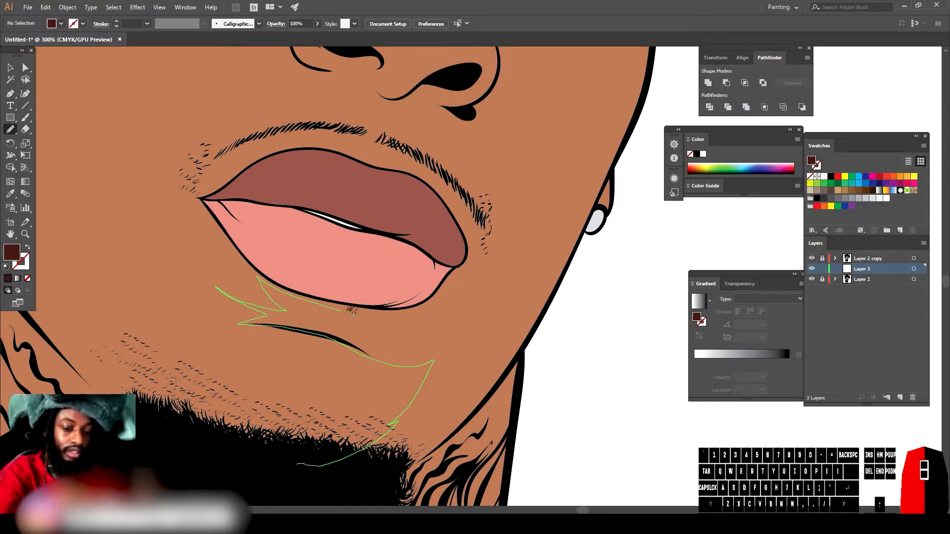
Step: Finish the dark shadow shape beneath the lower lip and along the right jawline with the brush
drag(343, 309, 422, 312)
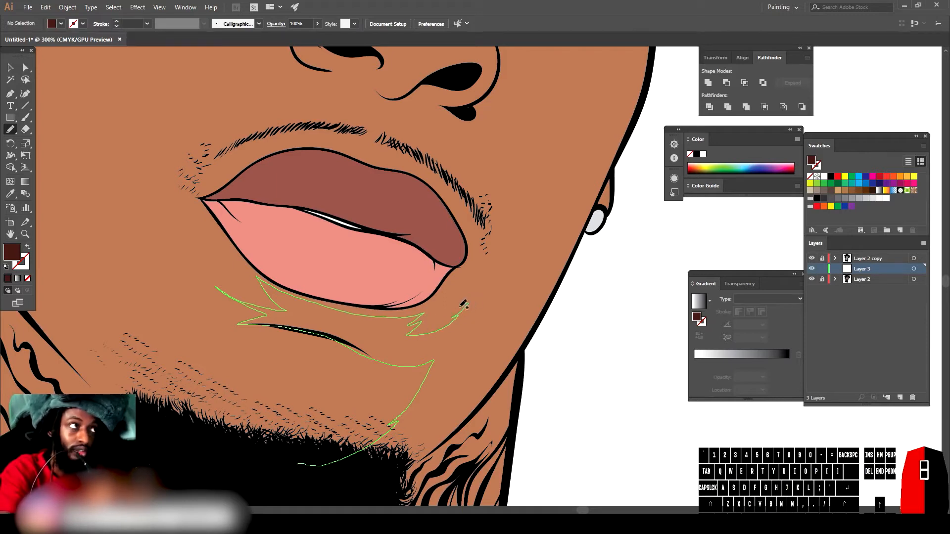
mouse_move(483, 273)
mouse_down()
mouse_move(570, 211)
mouse_move(635, 126)
mouse_up()
mouse_move(622, 157)
mouse_down()
mouse_move(541, 316)
mouse_move(459, 431)
mouse_up()
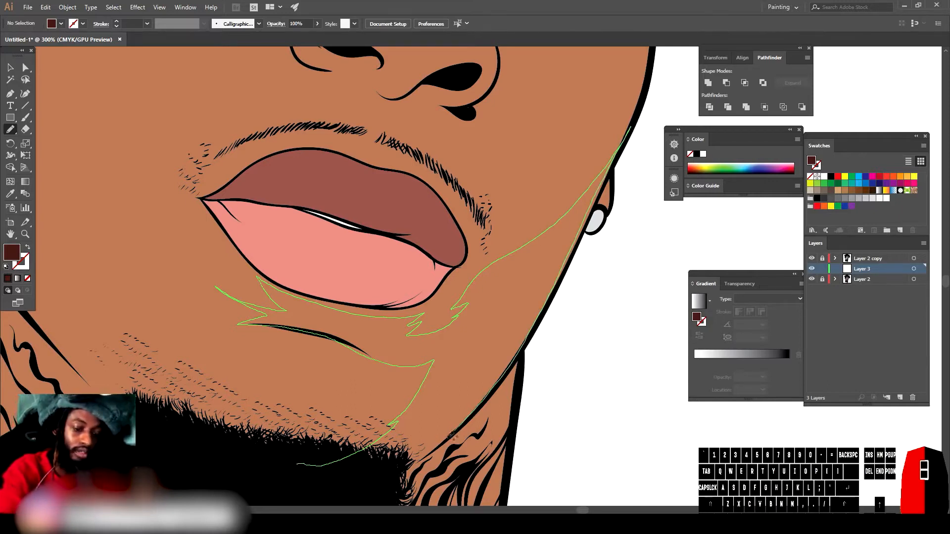
drag(278, 467, 293, 464)
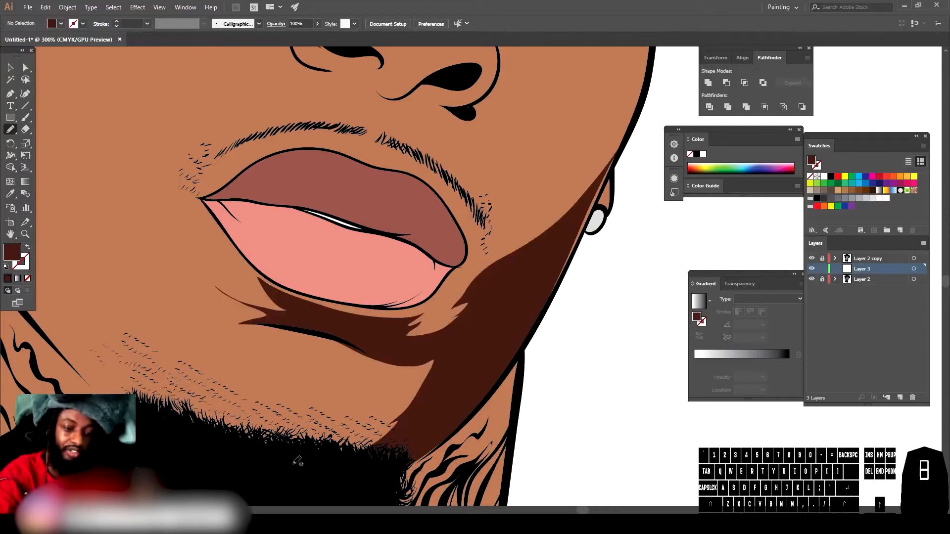
Step: Extend the jaw shadow up along the right edge of the face toward the ear
scroll(548, 422, down, 3)
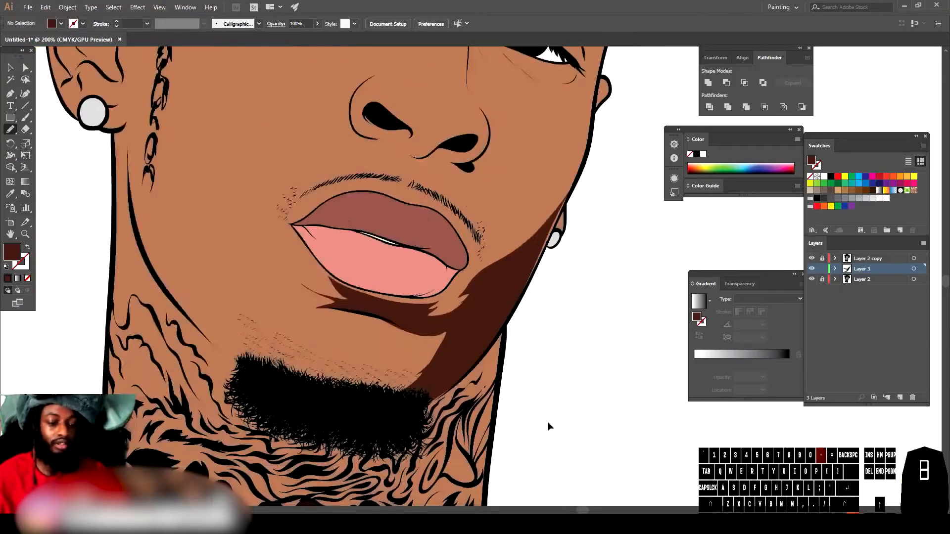
scroll(556, 409, up, 5)
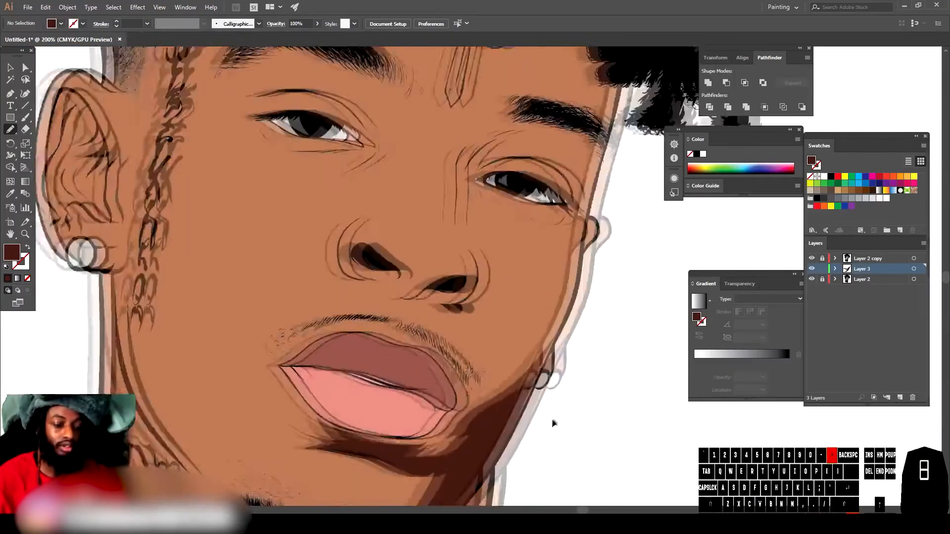
drag(340, 405, 335, 462)
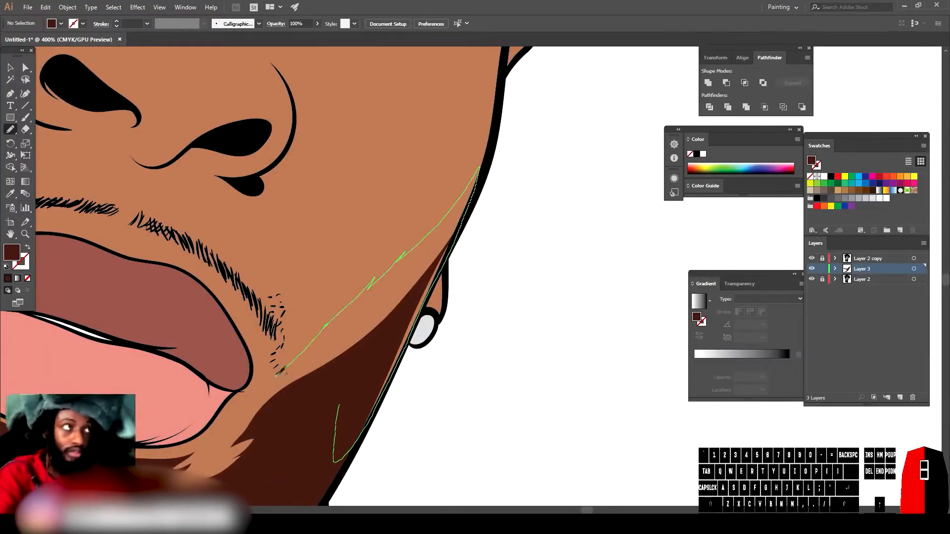
scroll(472, 392, down, 3)
scroll(472, 392, left, 3)
mouse_move(212, 479)
mouse_down()
mouse_move(340, 406)
mouse_move(325, 366)
mouse_up()
scroll(472, 392, up, 2)
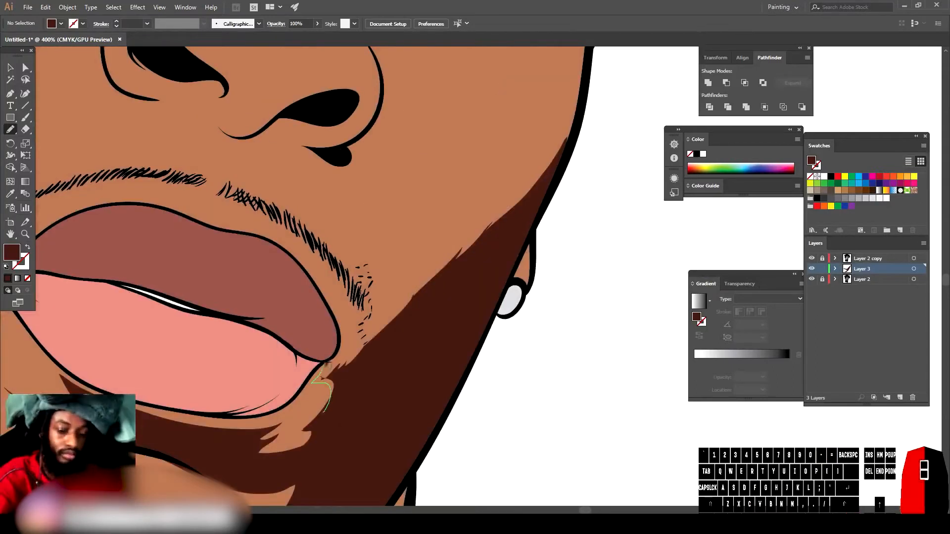
mouse_move(415, 276)
mouse_down()
mouse_move(578, 97)
mouse_move(325, 412)
mouse_up()
Step: Paint a dark shadow beneath and around the right nostril
key(ctrl+minus)
key(ctrl+minus)
scroll(365, 166, up, 4)
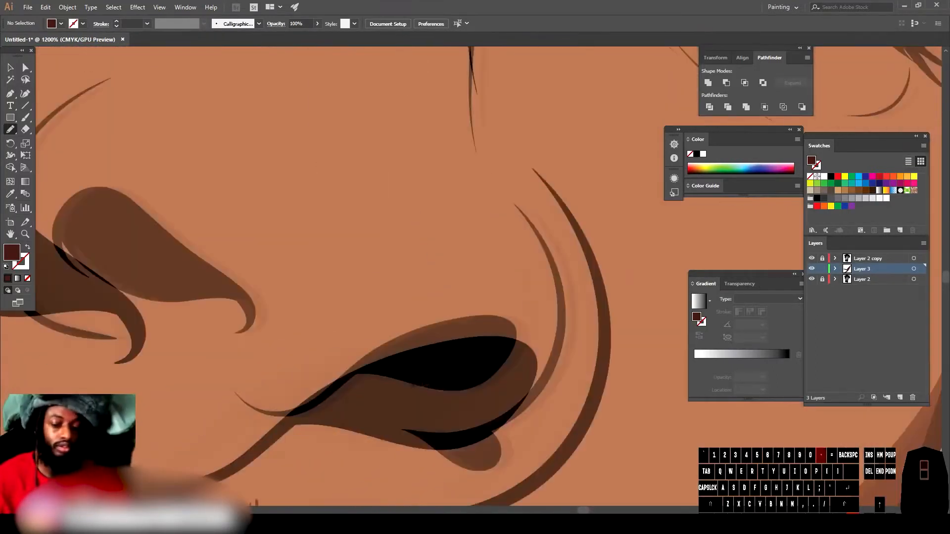
drag(284, 277, 281, 271)
mouse_move(369, 363)
mouse_down()
mouse_move(544, 296)
mouse_move(488, 417)
mouse_up()
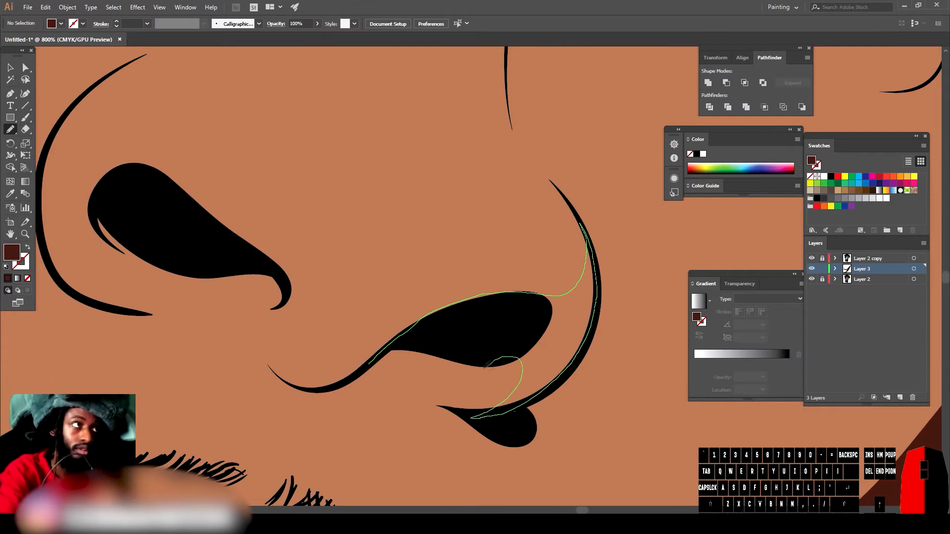
mouse_move(408, 415)
mouse_down()
mouse_move(263, 357)
mouse_move(369, 364)
mouse_up()
Step: Shade the eye socket beneath the right-hand eyebrow with a freehand brush shape
key(ctrl+minus)
key(ctrl+minus)
key(ctrl+minus)
key(ctrl+minus)
key(ctrl+minus)
scroll(545, 149, up, 4)
mouse_move(461, 258)
mouse_down()
mouse_move(517, 115)
mouse_move(348, 174)
mouse_up()
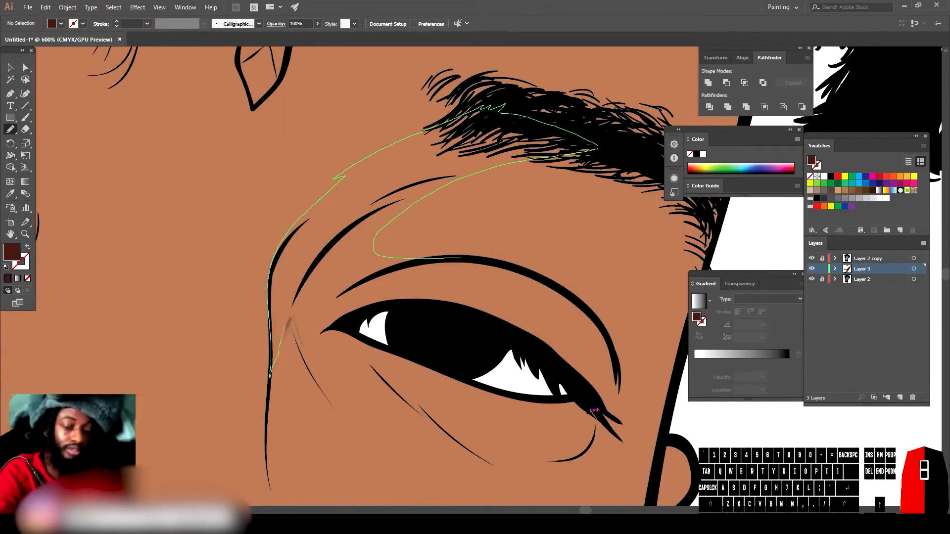
drag(406, 266, 459, 259)
Step: Extend the dark shading down the right side of the face beside the eye and cheek
key(ctrl+minus)
key(ctrl+minus)
key(ctrl+minus)
key(ctrl+minus)
key(ctrl+minus)
scroll(507, 277, up, 5)
mouse_move(376, 317)
mouse_down()
mouse_move(427, 308)
mouse_move(539, 136)
mouse_move(471, 478)
mouse_up()
key(ctrl+minus)
key(ctrl+minus)
key(ctrl+minus)
key(ctrl+minus)
key(ctrl+minus)
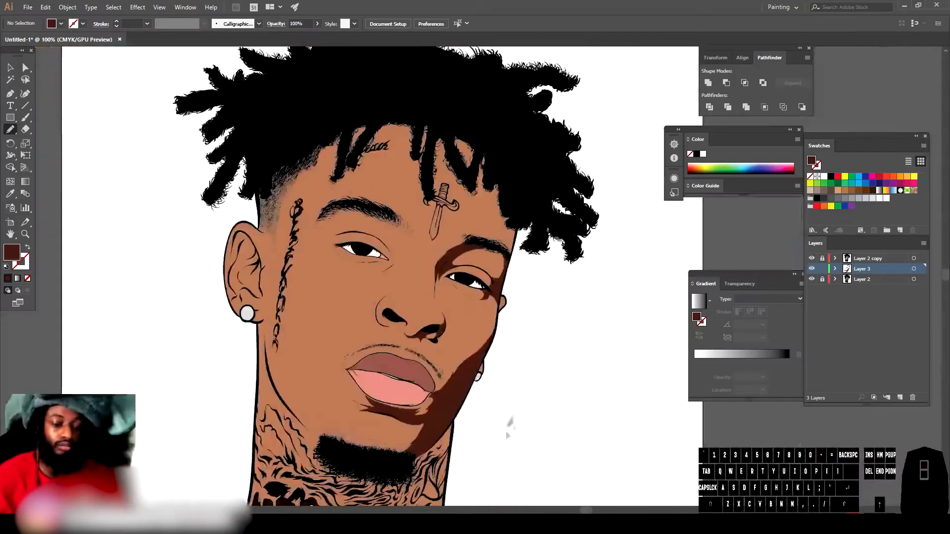
scroll(504, 432, up, 3)
drag(483, 269, 546, 304)
Step: Paint small shadows on the forehead just beneath the hanging dreadlocks
key(ctrl+minus)
key(ctrl+minus)
key(ctrl+minus)
key(ctrl+minus)
scroll(473, 256, up, 4)
mouse_move(447, 308)
mouse_down()
mouse_move(424, 274)
mouse_move(445, 299)
mouse_up()
drag(261, 184, 217, 276)
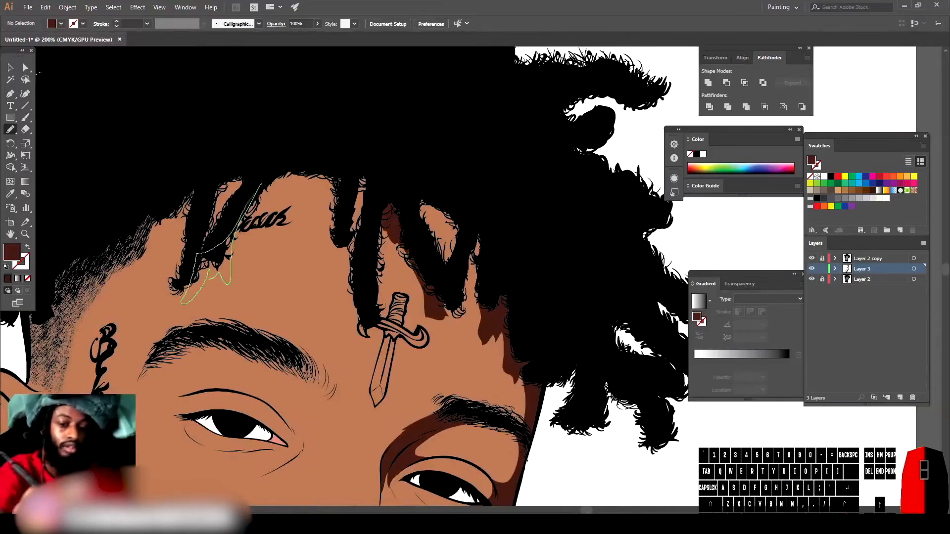
drag(240, 222, 261, 184)
drag(277, 179, 235, 240)
drag(222, 200, 239, 179)
mouse_move(196, 262)
mouse_down()
mouse_move(202, 285)
mouse_move(198, 263)
mouse_up()
scroll(318, 407, down, 3)
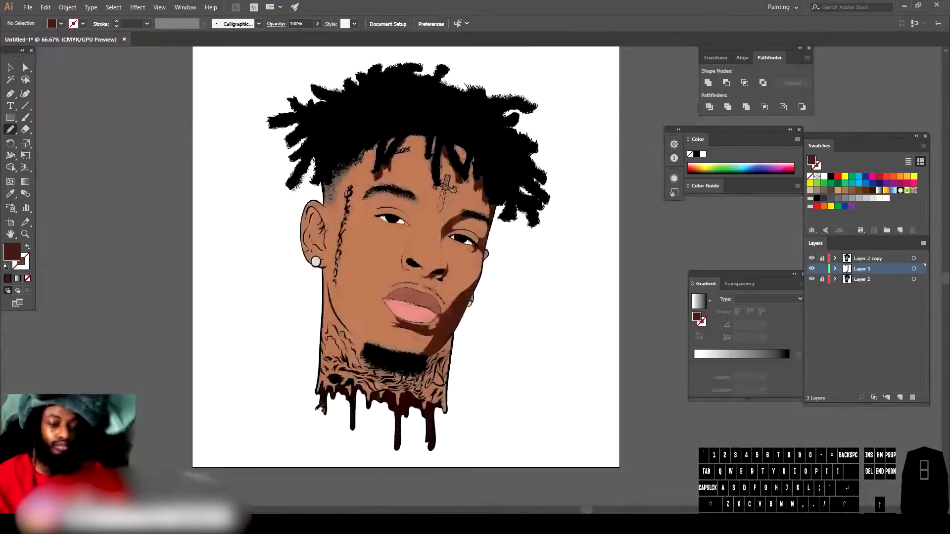
Step: Add a small shadow at the left corner of the mouth below the lower lip
scroll(421, 322, up, 4)
mouse_move(329, 325)
mouse_down()
mouse_move(281, 317)
mouse_move(253, 271)
mouse_up()
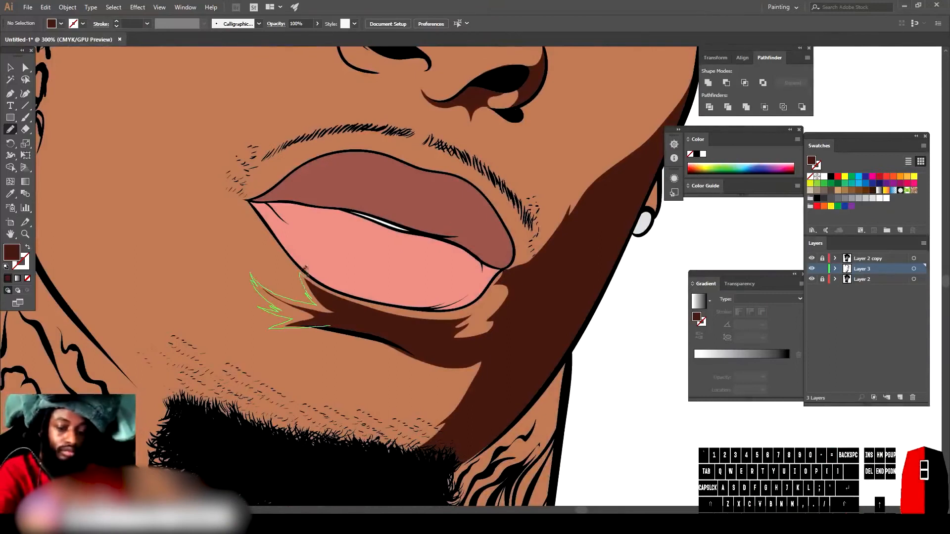
drag(461, 324, 483, 329)
Step: Add shadow strokes around the nose and upper lip, undoing one stray stroke
scroll(400, 376, down, 3)
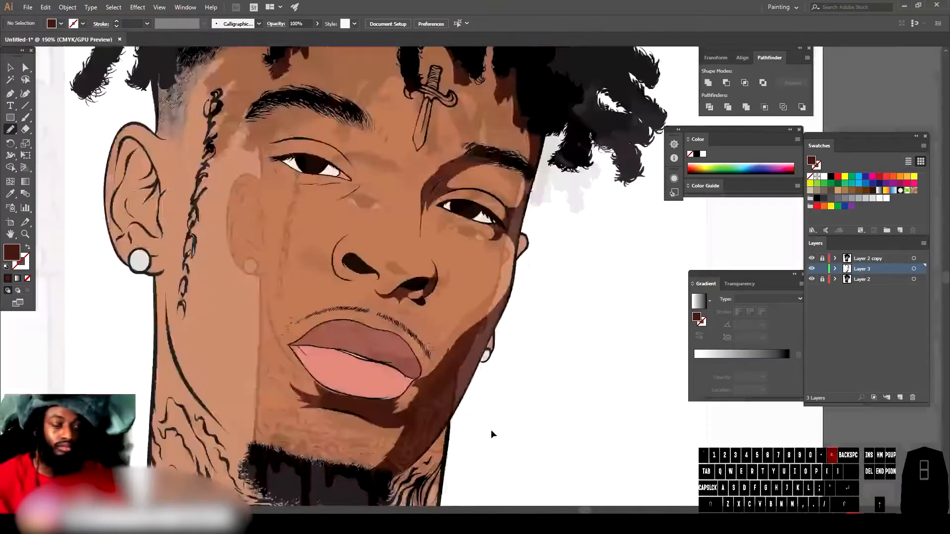
scroll(438, 280, up, 5)
drag(362, 295, 407, 324)
mouse_move(303, 319)
mouse_down()
mouse_move(362, 297)
mouse_move(312, 245)
mouse_move(394, 299)
mouse_up()
scroll(510, 302, down, 5)
scroll(235, 213, up, 7)
scroll(391, 321, up, 4)
mouse_move(381, 366)
mouse_down()
mouse_move(403, 251)
mouse_move(417, 247)
mouse_up()
key(ctrl+z)
scroll(424, 250, up, 1)
scroll(396, 297, down, 2)
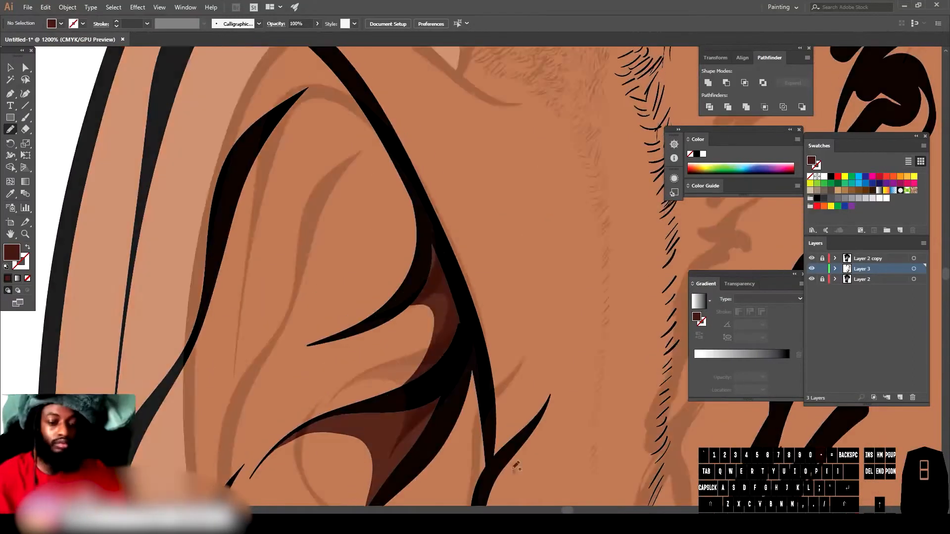
Step: Shade the inner folds of the left ear with the dark brown brush
mouse_move(470, 153)
mouse_down()
mouse_move(451, 341)
mouse_move(471, 365)
mouse_move(470, 153)
mouse_up()
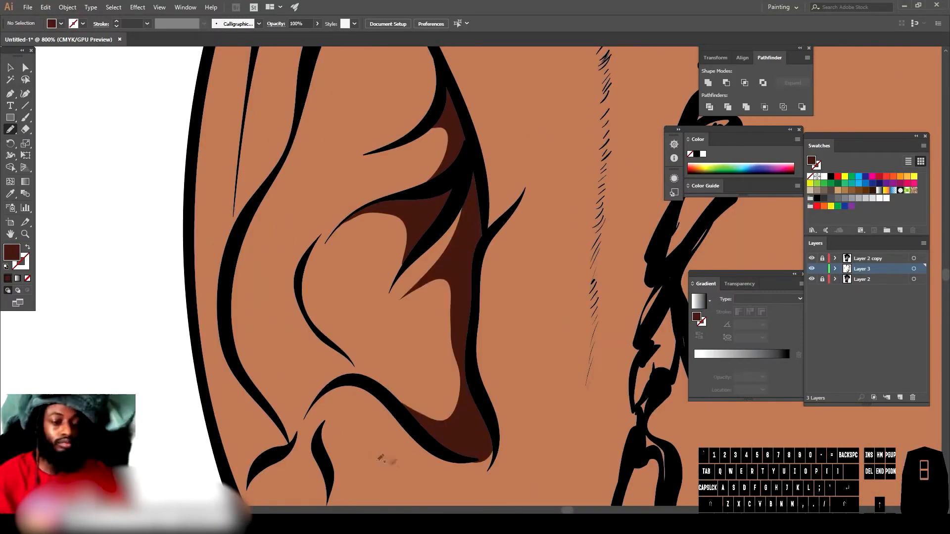
scroll(465, 163, down, 4)
scroll(443, 107, up, 4)
mouse_move(331, 389)
mouse_down()
mouse_move(439, 342)
mouse_move(361, 145)
mouse_move(330, 389)
mouse_up()
scroll(407, 403, down, 4)
scroll(408, 403, up, 2)
mouse_move(415, 372)
mouse_down()
mouse_move(399, 253)
mouse_move(414, 371)
mouse_move(444, 336)
mouse_up()
drag(443, 381, 411, 371)
mouse_move(417, 367)
mouse_down()
mouse_move(454, 333)
mouse_move(418, 367)
mouse_up()
key(ctrl+=)
key(ctrl+=)
scroll(475, 297, down, 4)
mouse_move(532, 456)
mouse_down()
mouse_move(542, 375)
mouse_move(532, 455)
mouse_move(556, 452)
mouse_up()
mouse_move(414, 365)
mouse_down()
mouse_move(377, 250)
mouse_move(412, 369)
mouse_up()
key(ctrl+minus)
mouse_move(463, 209)
mouse_down()
mouse_move(458, 385)
mouse_move(410, 299)
mouse_move(439, 373)
mouse_up()
key(ctrl+minus)
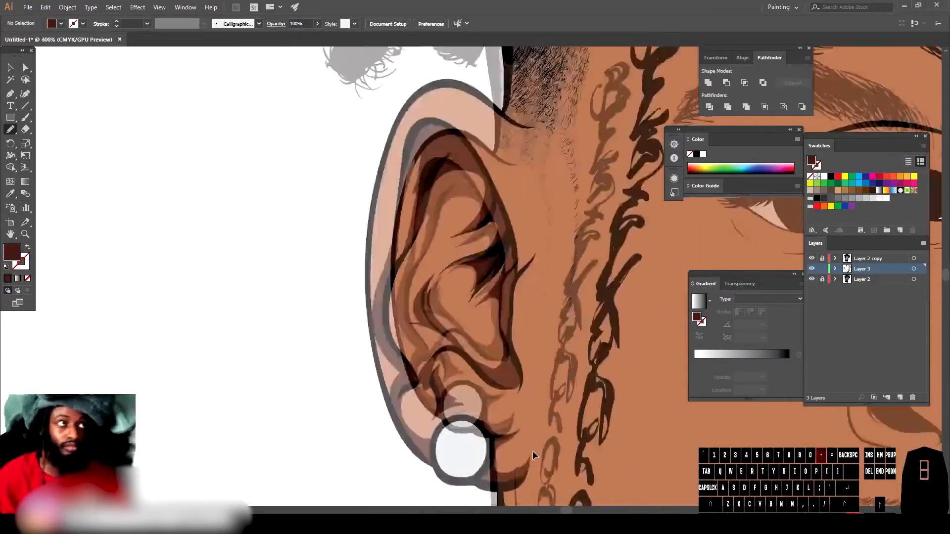
Step: Add more shading to the lower left ear around the earring
key(ctrl+=)
drag(467, 227, 465, 370)
mouse_move(492, 317)
mouse_down()
mouse_move(412, 271)
mouse_move(491, 318)
mouse_up()
key(ctrl+minus)
key(ctrl+minus)
key(ctrl+minus)
key(ctrl+minus)
key(ctrl+=)
key(ctrl+=)
key(ctrl+=)
key(ctrl+=)
drag(426, 198, 313, 338)
mouse_move(241, 378)
mouse_down()
mouse_move(307, 272)
mouse_move(240, 376)
mouse_up()
mouse_move(404, 316)
mouse_down()
mouse_move(451, 323)
mouse_move(498, 294)
mouse_move(404, 316)
mouse_up()
key(ctrl+minus)
key(ctrl+minus)
mouse_move(460, 292)
mouse_down()
mouse_move(350, 328)
mouse_move(381, 349)
mouse_up()
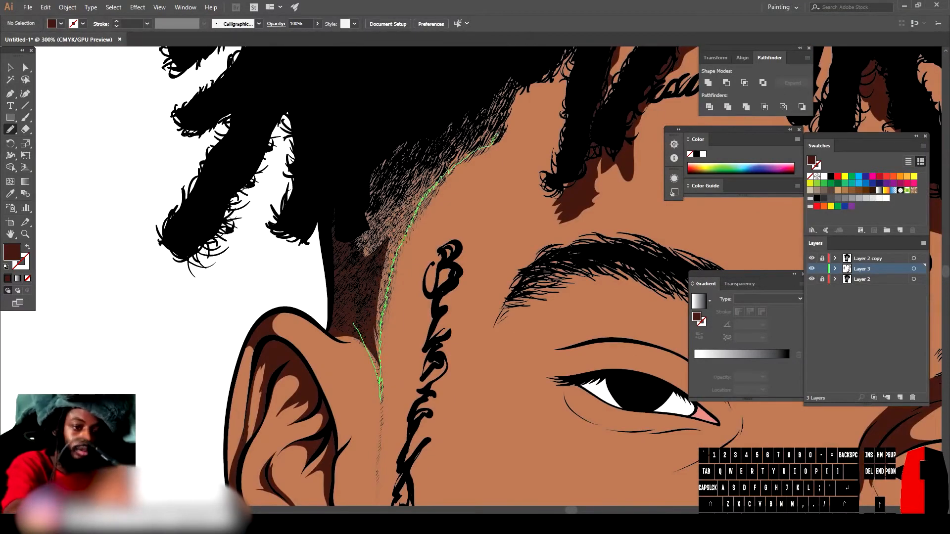
Step: Paint a shadow along the sideburn and temple hairline next to the left ear
drag(497, 137, 353, 324)
key(ctrl+minus)
key(ctrl+minus)
key(ctrl+minus)
key(ctrl+=)
key(ctrl+=)
key(ctrl+=)
key(ctrl+=)
key(ctrl+=)
key(ctrl+=)
mouse_move(262, 179)
mouse_down()
mouse_move(429, 171)
mouse_move(264, 180)
mouse_up()
mouse_move(222, 280)
mouse_down()
mouse_move(468, 259)
mouse_move(222, 282)
mouse_up()
Step: Shade around the left eye, adding a dark line along the upper eyelid
key(ctrl+minus)
key(ctrl+minus)
key(ctrl+minus)
key(ctrl+minus)
key(ctrl+minus)
key(ctrl+minus)
drag(208, 344, 345, 341)
key(ctrl+=)
key(ctrl+=)
key(ctrl+=)
key(ctrl+=)
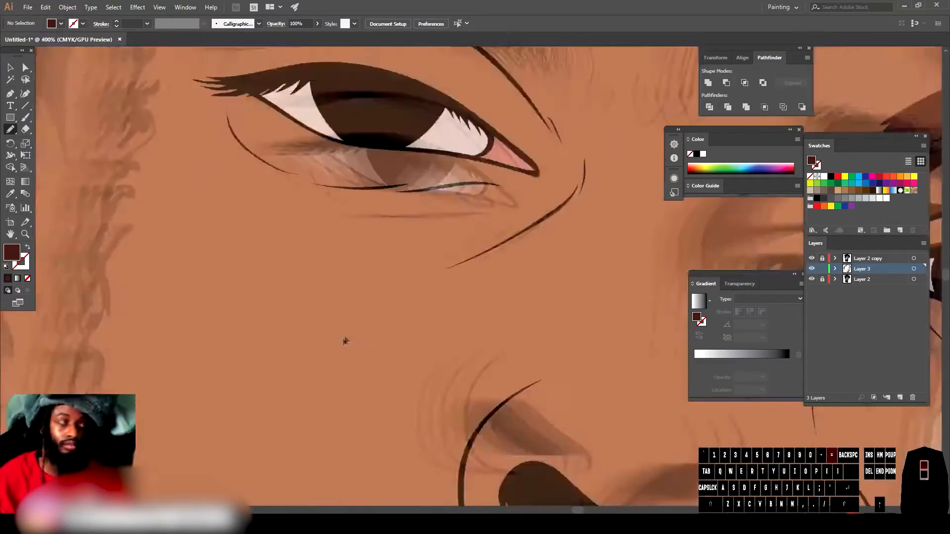
key(ctrl+=)
drag(341, 198, 378, 450)
mouse_move(148, 270)
mouse_down()
mouse_move(585, 368)
mouse_move(148, 268)
mouse_up()
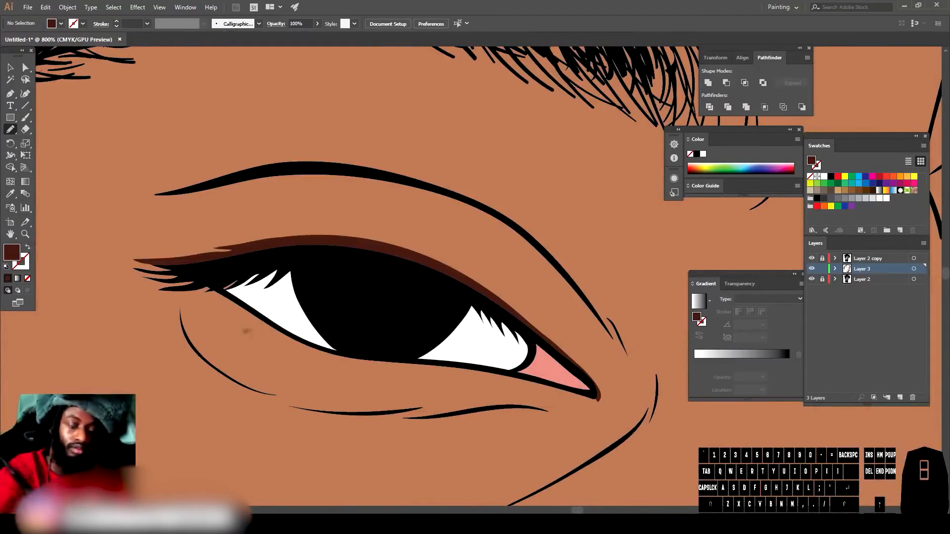
Step: Extend the dark brown brush shading around the left eye and upper cheek with more strokes
mouse_move(330, 169)
mouse_down()
mouse_move(595, 310)
mouse_move(583, 250)
mouse_move(334, 169)
mouse_up()
drag(495, 211, 498, 212)
key(ctrl+minus)
Step: Brush additional dark brown shadows across the cheek below the eye
key(ctrl+minus)
key(ctrl+minus)
key(ctrl+minus)
key(ctrl+minus)
key(ctrl+minus)
drag(594, 487, 556, 442)
key(ctrl+=)
key(ctrl+=)
key(ctrl+=)
key(ctrl+=)
key(ctrl+=)
key(ctrl+=)
mouse_move(353, 218)
mouse_down()
mouse_move(487, 341)
mouse_move(520, 330)
mouse_up()
mouse_move(326, 352)
mouse_down()
mouse_move(318, 312)
mouse_move(292, 334)
mouse_up()
key(ctrl+minus)
key(ctrl+minus)
drag(665, 343, 477, 462)
key(ctrl+=)
key(ctrl+=)
mouse_move(361, 200)
mouse_down()
mouse_move(368, 440)
mouse_move(395, 140)
mouse_move(362, 200)
mouse_up()
Step: Paint dark brown shadows around the nose and the side of the mouth
key(ctrl+minus)
key(ctrl+minus)
key(ctrl+minus)
key(ctrl+minus)
key(ctrl+minus)
key(ctrl+minus)
key(ctrl+=)
key(ctrl+=)
key(ctrl+=)
mouse_move(497, 466)
mouse_down()
mouse_move(520, 337)
mouse_move(520, 212)
mouse_up()
mouse_move(546, 146)
mouse_down()
mouse_move(504, 275)
mouse_move(374, 435)
mouse_up()
mouse_move(316, 421)
mouse_down()
mouse_move(302, 301)
mouse_move(546, 148)
mouse_up()
key(ctrl+minus)
key(ctrl+minus)
key(ctrl+minus)
key(ctrl+minus)
scroll(384, 437, up, 3)
scroll(384, 437, left, 3)
key(ctrl+=)
key(ctrl+=)
key(ctrl+=)
key(ctrl+=)
mouse_move(223, 135)
mouse_down()
mouse_move(495, 447)
mouse_move(340, 380)
mouse_move(222, 135)
mouse_up()
drag(495, 447, 492, 386)
mouse_move(232, 149)
mouse_down()
mouse_move(399, 428)
mouse_move(232, 149)
mouse_up()
Step: Shade the cheek, jaw and area under the lips with dark brown brush strokes
key(ctrl+minus)
key(ctrl+minus)
key(ctrl+minus)
key(ctrl+minus)
key(ctrl+=)
key(ctrl+=)
key(ctrl+=)
key(ctrl+=)
key(ctrl+=)
key(ctrl+=)
drag(457, 311, 433, 404)
scroll(494, 297, up, 5)
mouse_move(616, 153)
mouse_down()
mouse_move(633, 198)
mouse_move(584, 266)
mouse_up()
key(ctrl+minus)
key(ctrl+minus)
key(ctrl+minus)
key(ctrl+minus)
key(ctrl+=)
key(ctrl+=)
key(ctrl+=)
key(ctrl+=)
drag(511, 341, 596, 358)
scroll(596, 358, up, 2)
drag(414, 267, 416, 272)
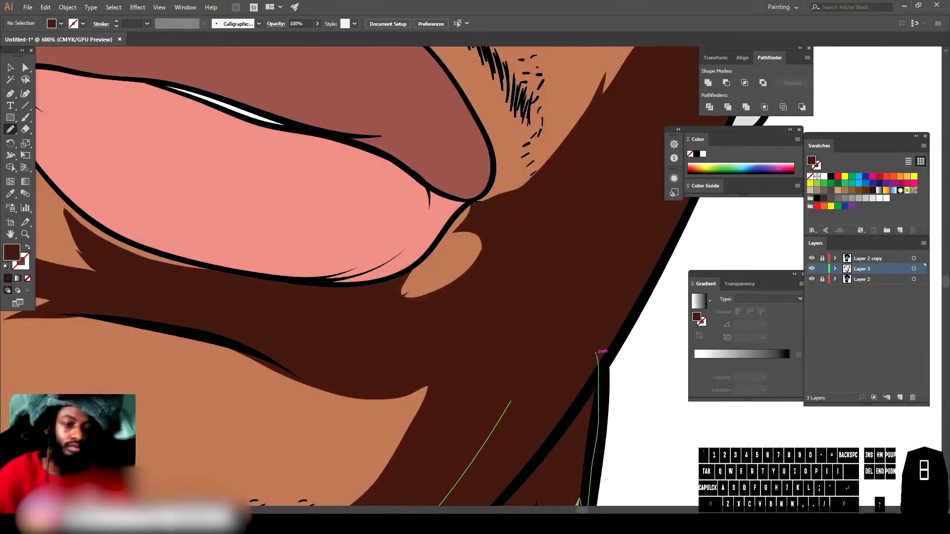
key(ctrl+minus)
key(ctrl+minus)
key(ctrl+minus)
key(ctrl+minus)
key(ctrl+minus)
key(ctrl+minus)
key(ctrl+=)
scroll(459, 436, down, 3)
key(ctrl+=)
key(ctrl+=)
key(ctrl+=)
key(ctrl+=)
mouse_move(307, 391)
mouse_down()
mouse_move(413, 455)
mouse_move(538, 112)
mouse_move(310, 393)
mouse_up()
key(ctrl+minus)
key(ctrl+minus)
key(ctrl+minus)
key(ctrl+minus)
scroll(438, 490, up, 4)
scroll(438, 491, up, 3)
drag(453, 505, 438, 491)
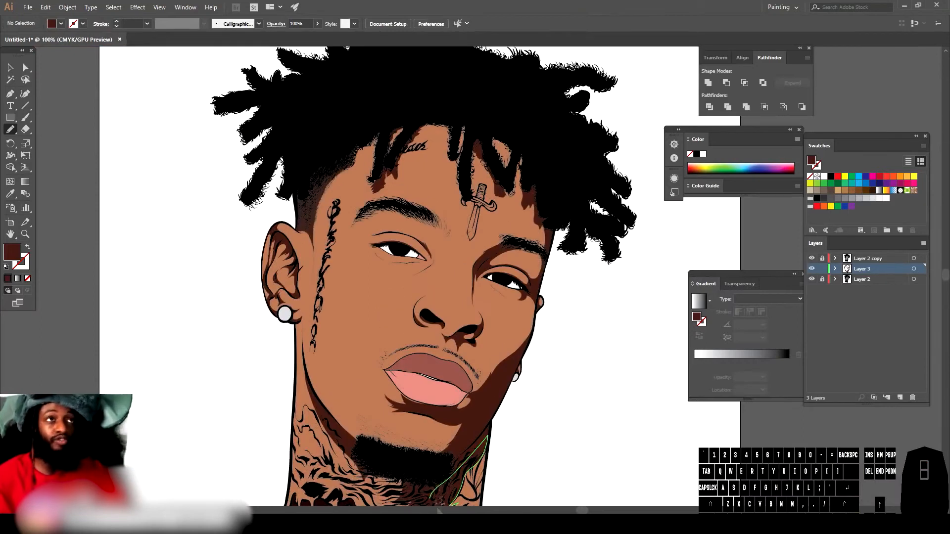
Step: Select all the dark shading strokes and recolor them to H 10.21, S 66%, B 30% with Recolor Artwork
key(ctrl+minus)
scroll(554, 450, right, 2)
scroll(556, 442, down, 3)
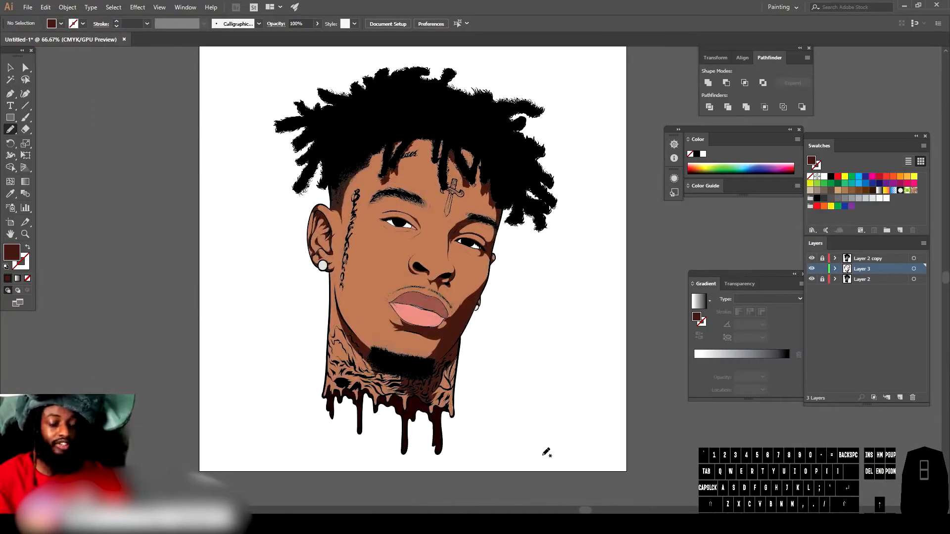
key(ctrl+=)
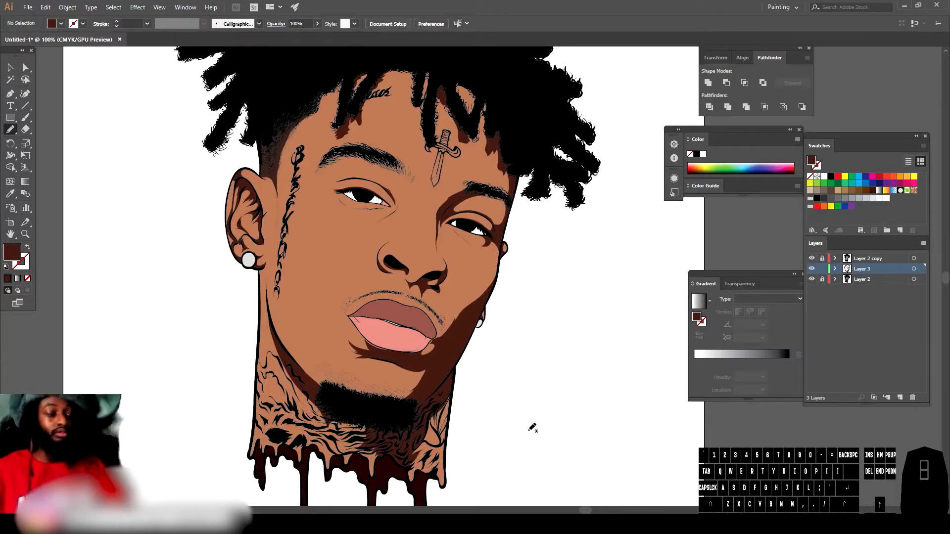
key(ctrl+minus)
scroll(520, 419, up, 1)
click(10, 68)
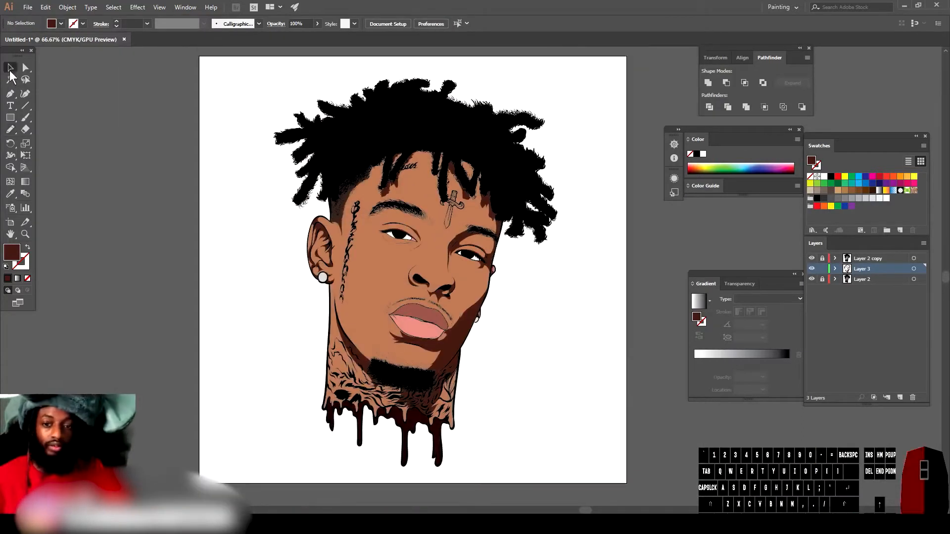
drag(251, 90, 419, 169)
drag(608, 472, 600, 488)
key(ctrl+=)
key(ctrl+=)
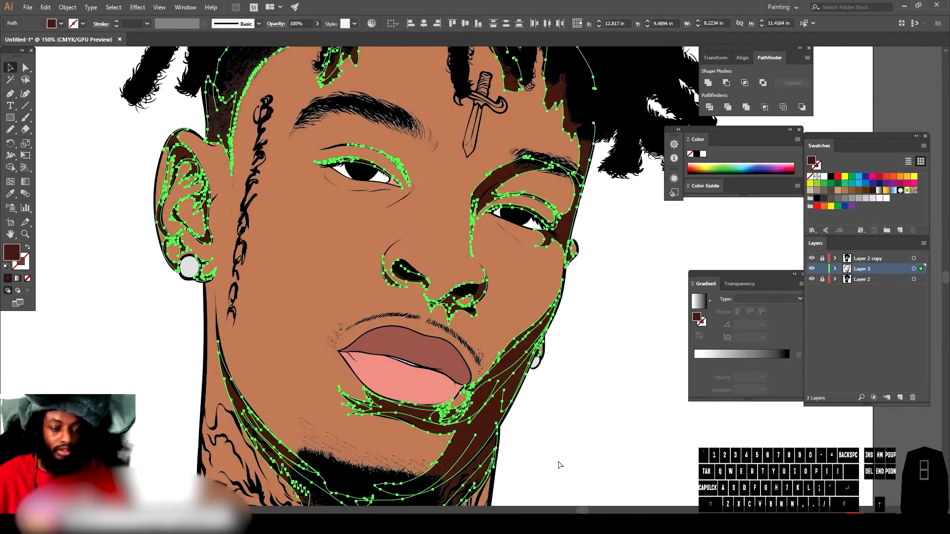
click(45, 10)
mouse_move(142, 182)
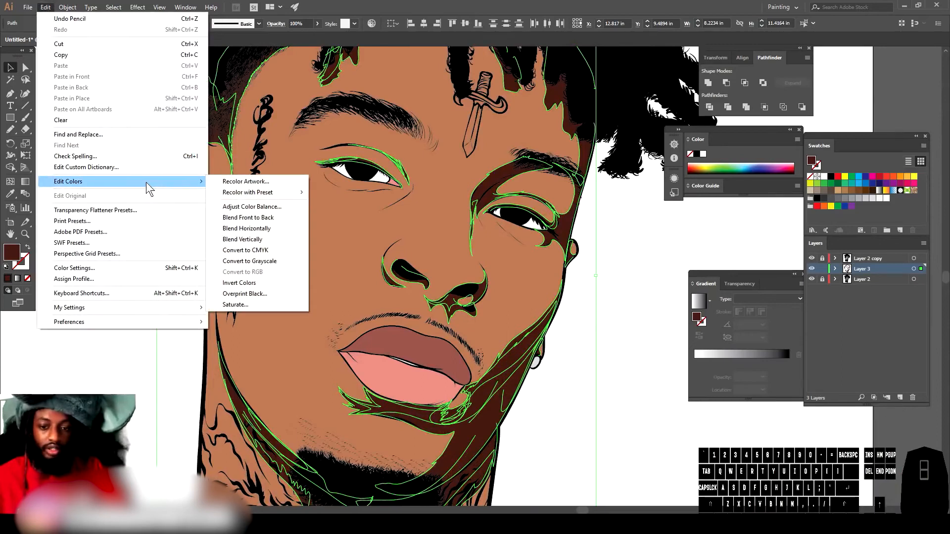
mouse_move(277, 193)
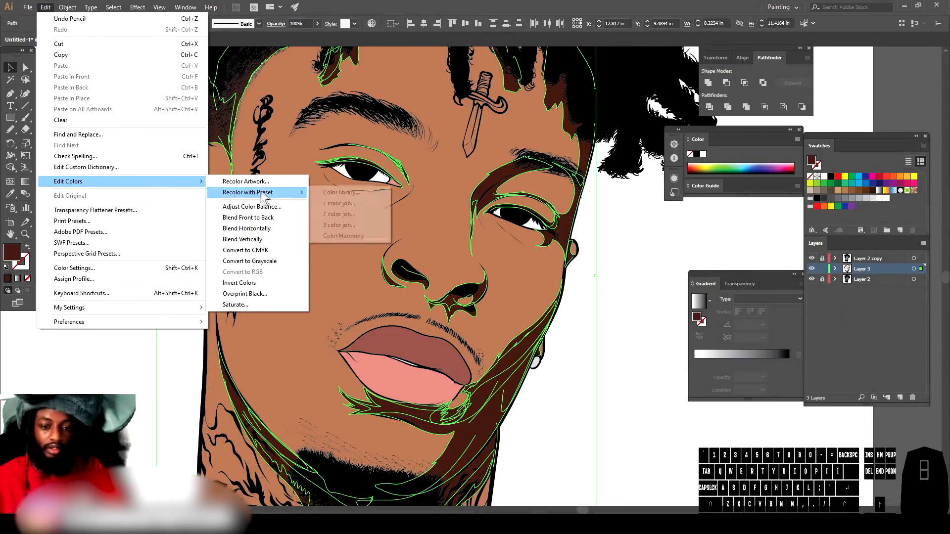
click(336, 235)
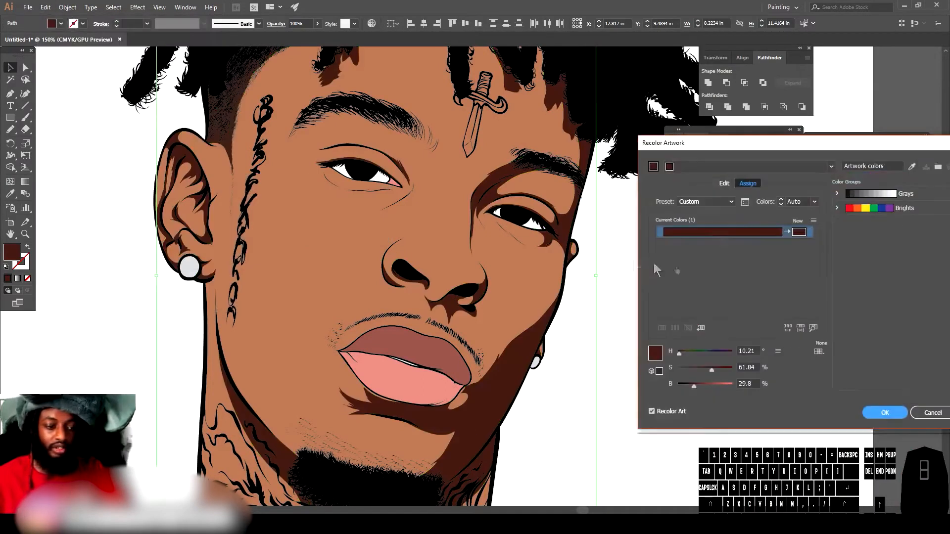
drag(706, 370, 689, 387)
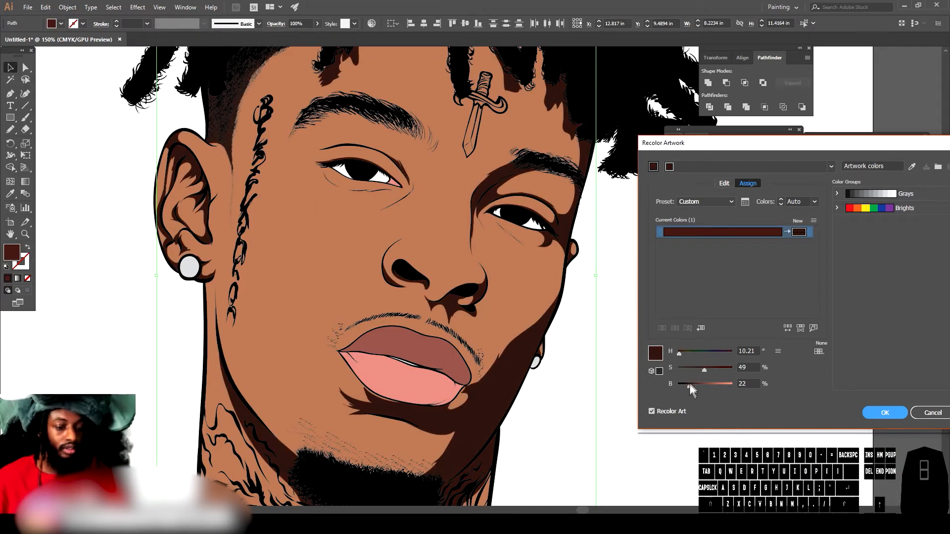
mouse_move(702, 369)
mouse_down()
mouse_move(720, 369)
mouse_move(695, 386)
mouse_up()
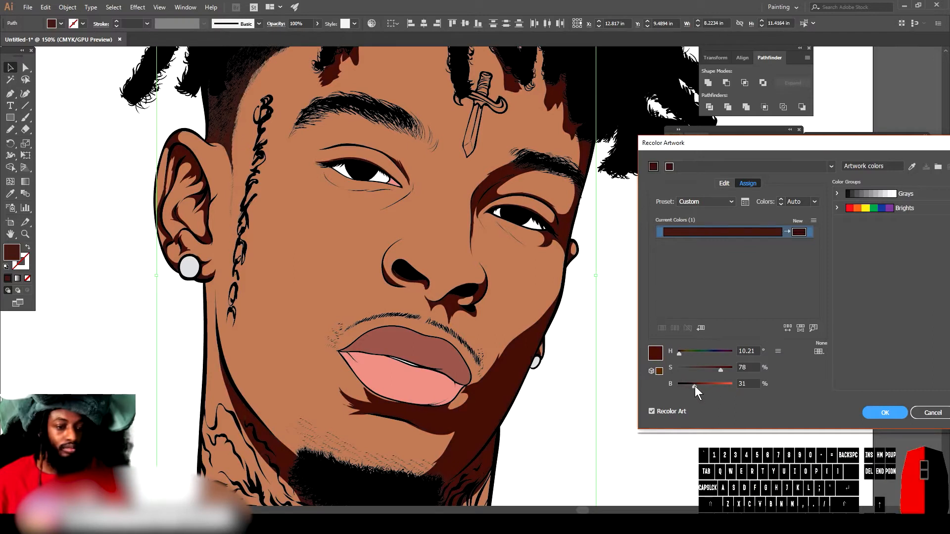
drag(695, 386, 694, 386)
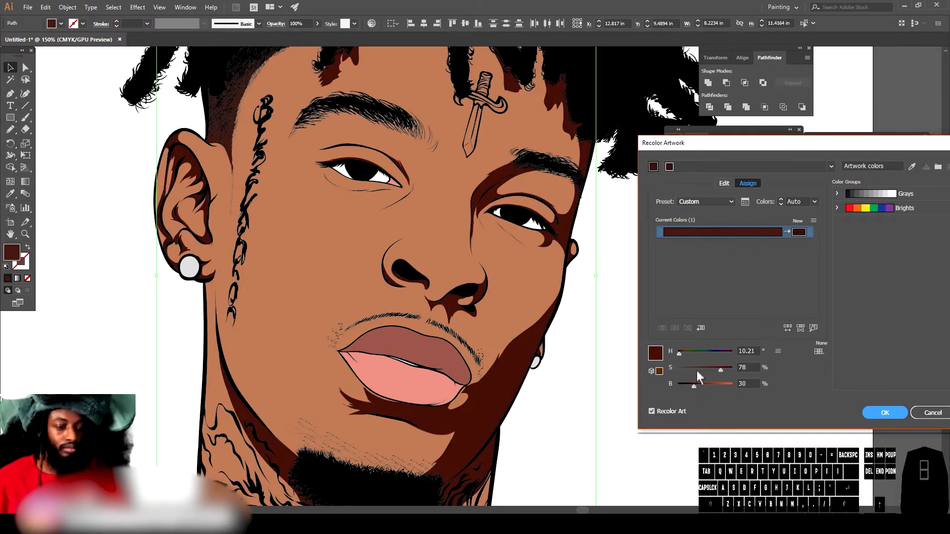
click(703, 369)
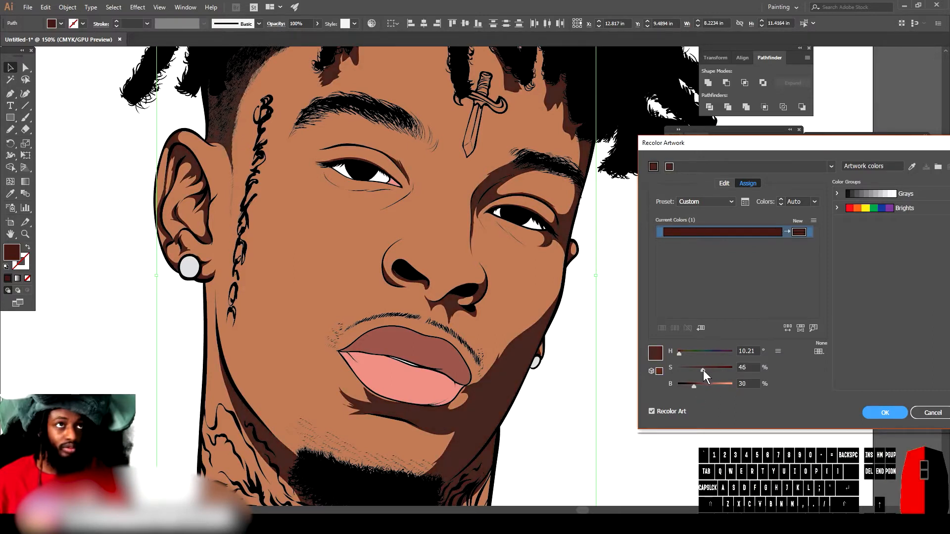
drag(703, 370, 696, 386)
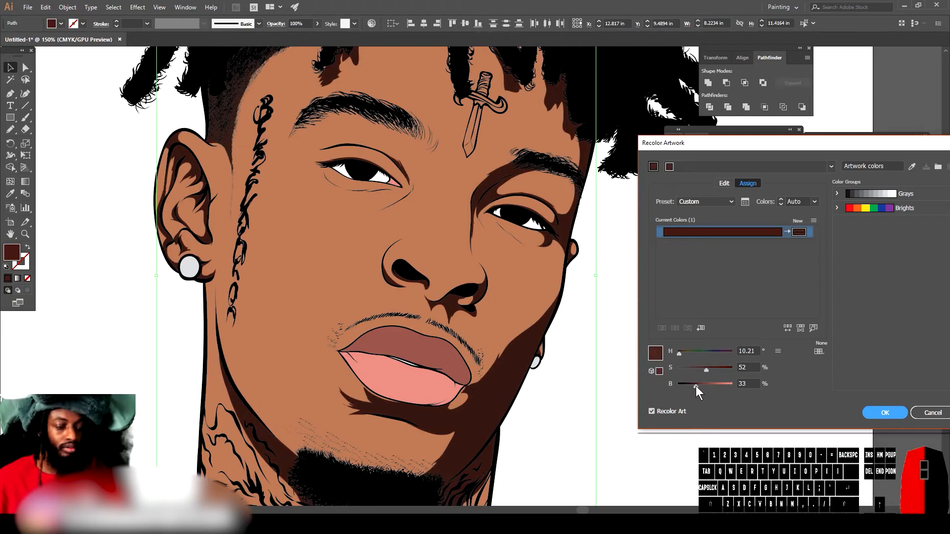
drag(709, 373, 714, 371)
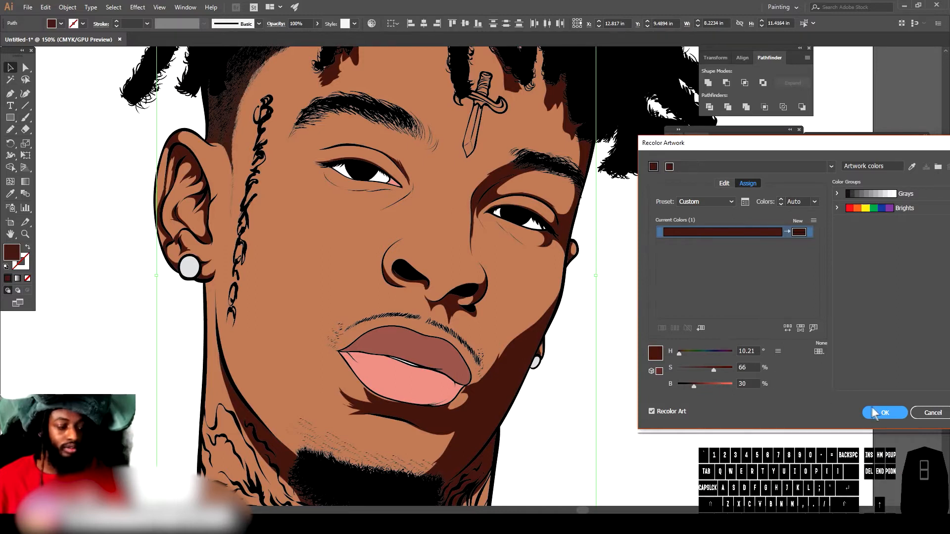
click(713, 370)
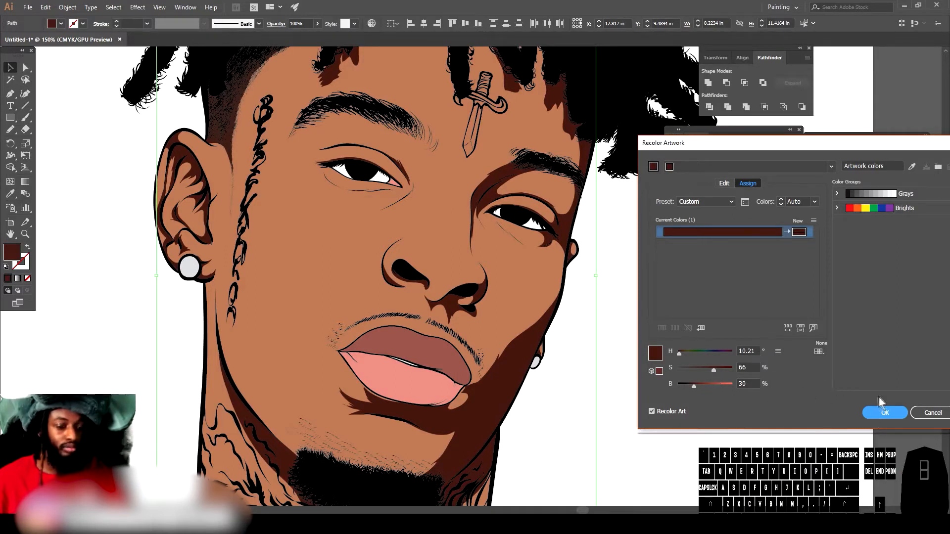
click(885, 411)
Step: Deselect, create a new layer and move it below Layer 3
key(ctrl+minus)
key(ctrl+minus)
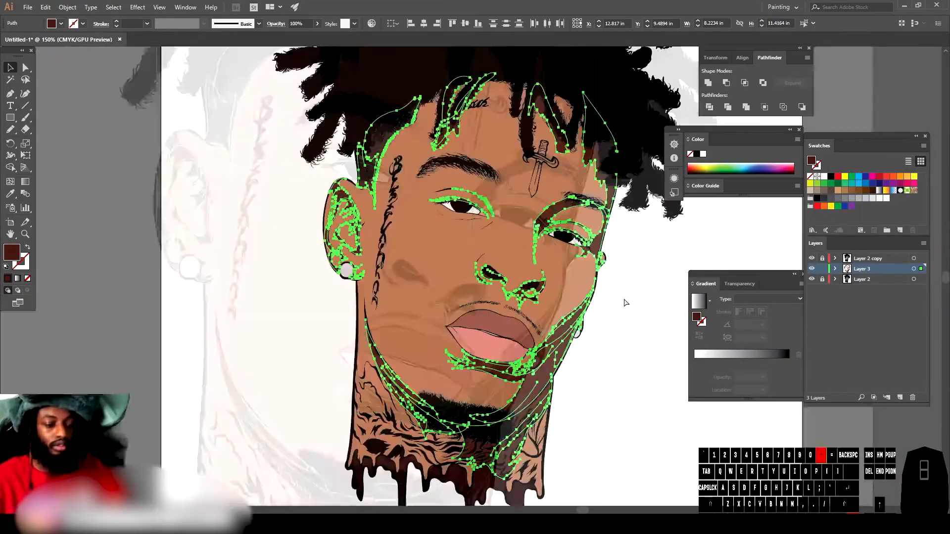
scroll(619, 332, right, 2)
click(575, 325)
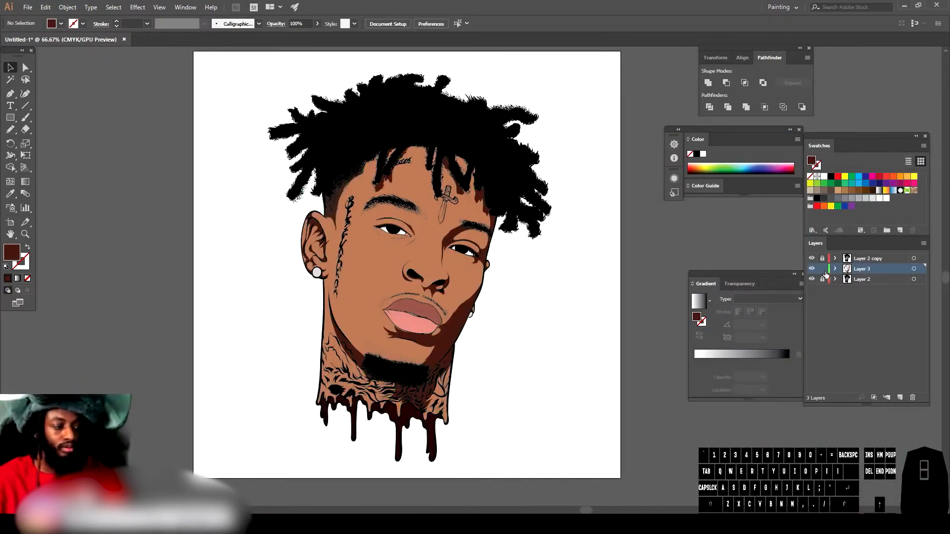
click(898, 397)
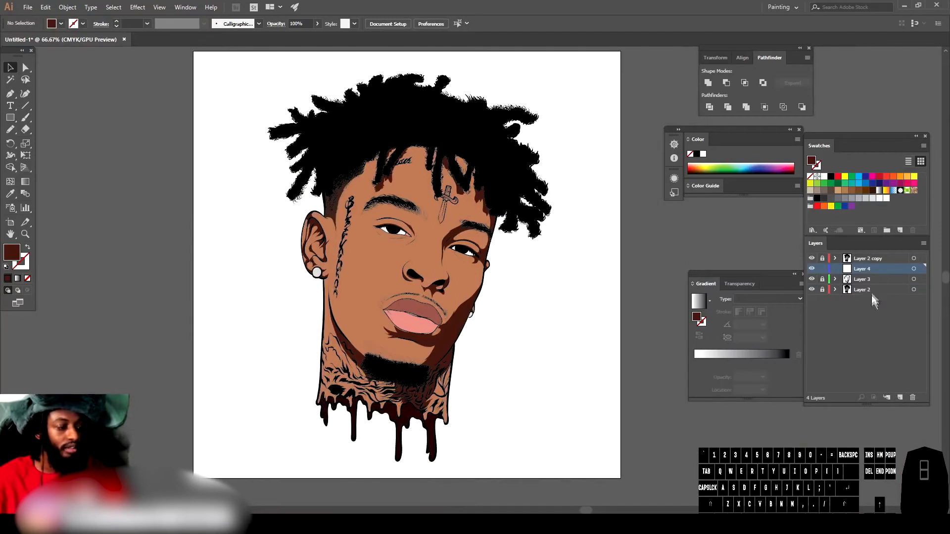
drag(868, 269, 869, 287)
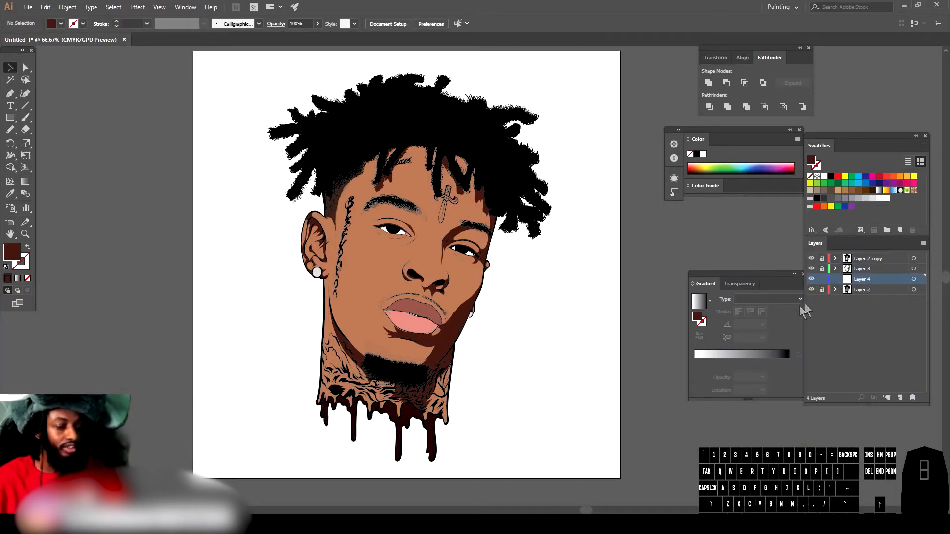
Step: Sample the skin colour and pick a slightly darker, redder brown as the fill in the Color Picker
key(ctrl+plus)
key(ctrl+plus)
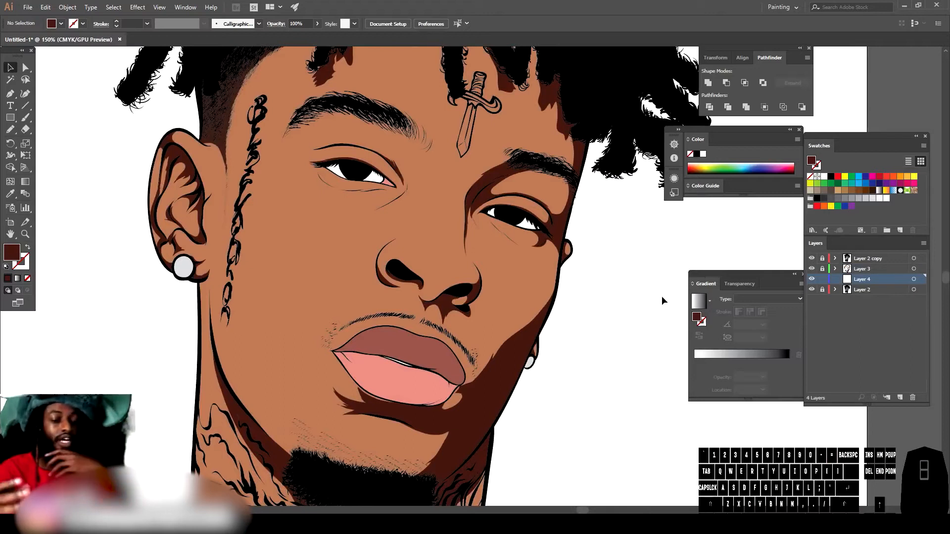
scroll(534, 306, down, 2)
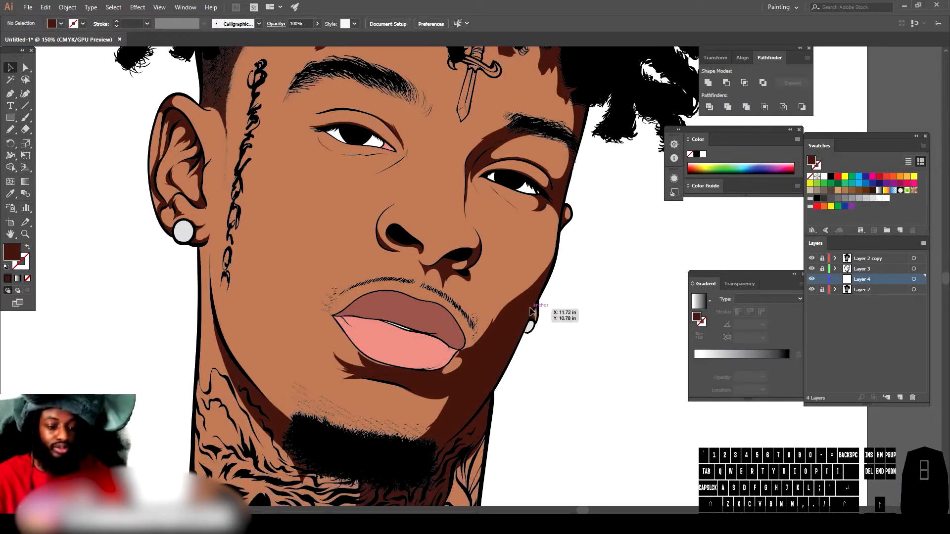
key(ctrl+plus)
click(9, 194)
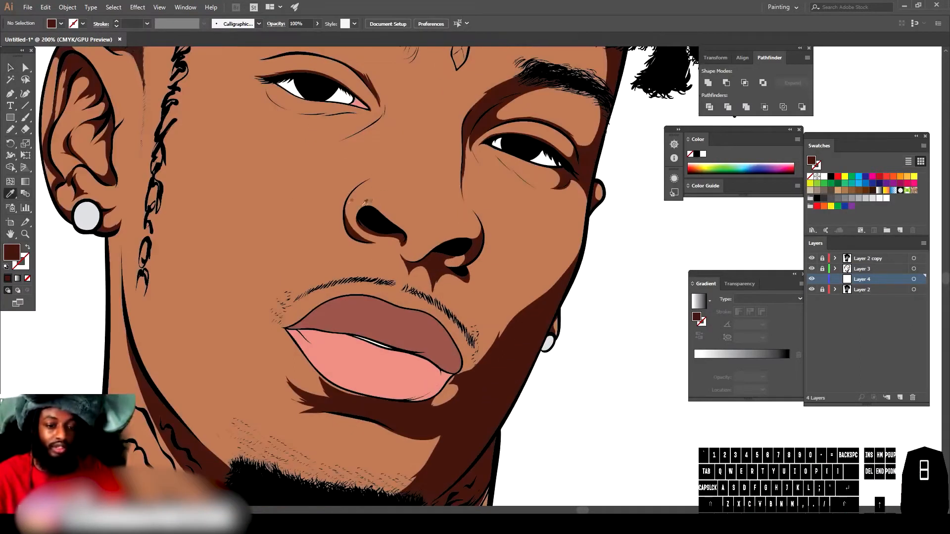
click(423, 244)
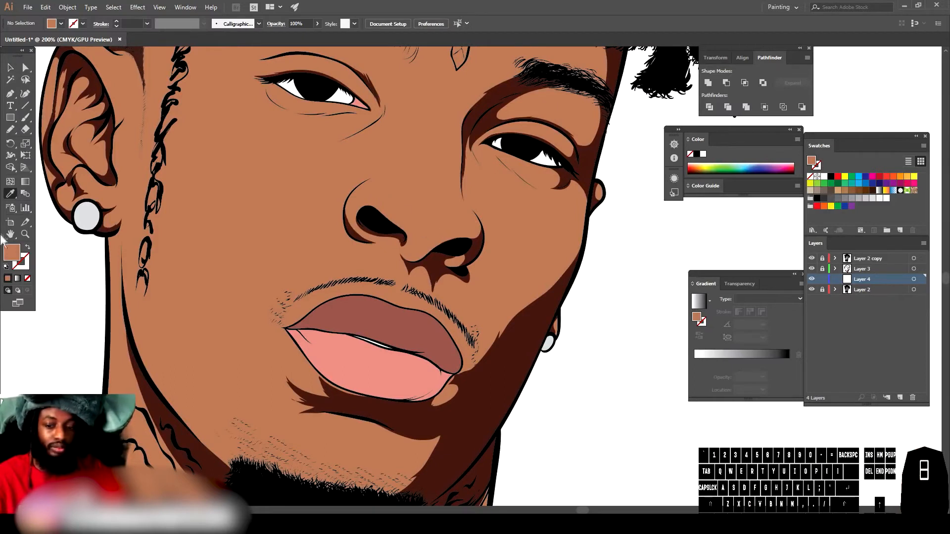
double_click(13, 253)
click(682, 437)
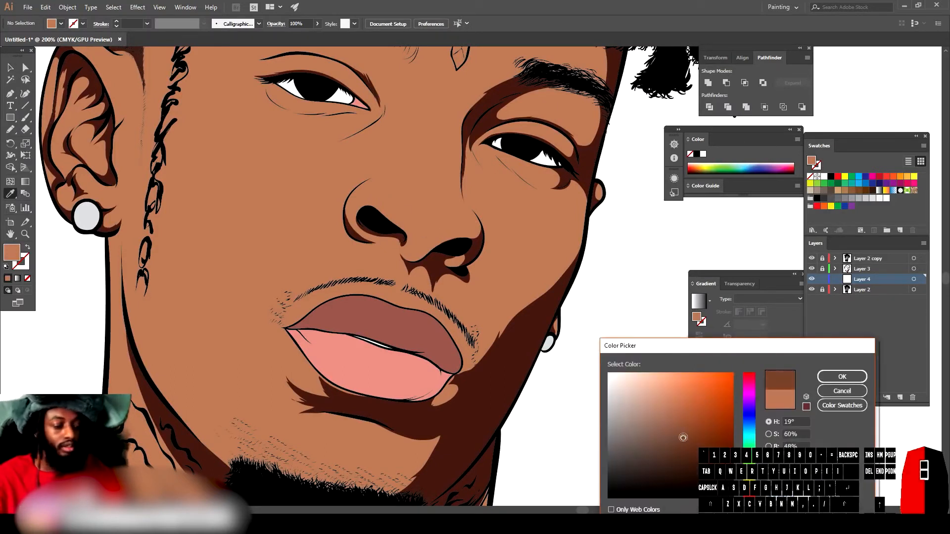
drag(679, 434, 680, 435)
drag(750, 491, 750, 494)
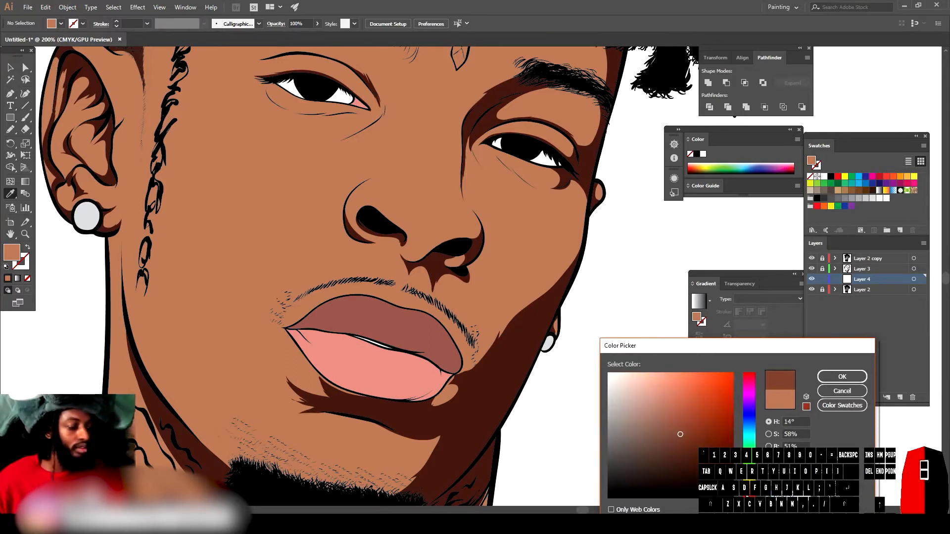
click(686, 429)
key(Return)
Step: Draw a mid-tone shading shape along the right cheek beside the lips with the Pencil
key(n)
scroll(528, 310, up, 2)
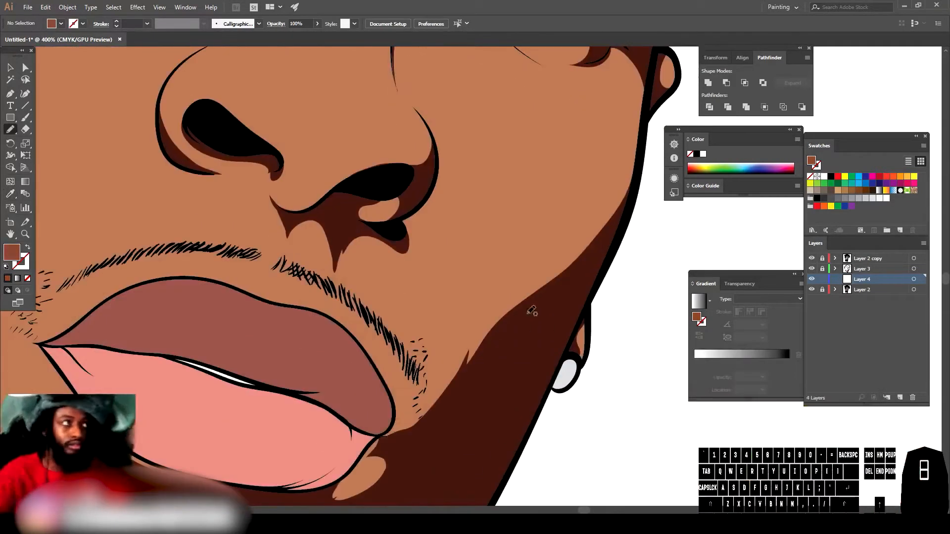
drag(380, 440, 382, 376)
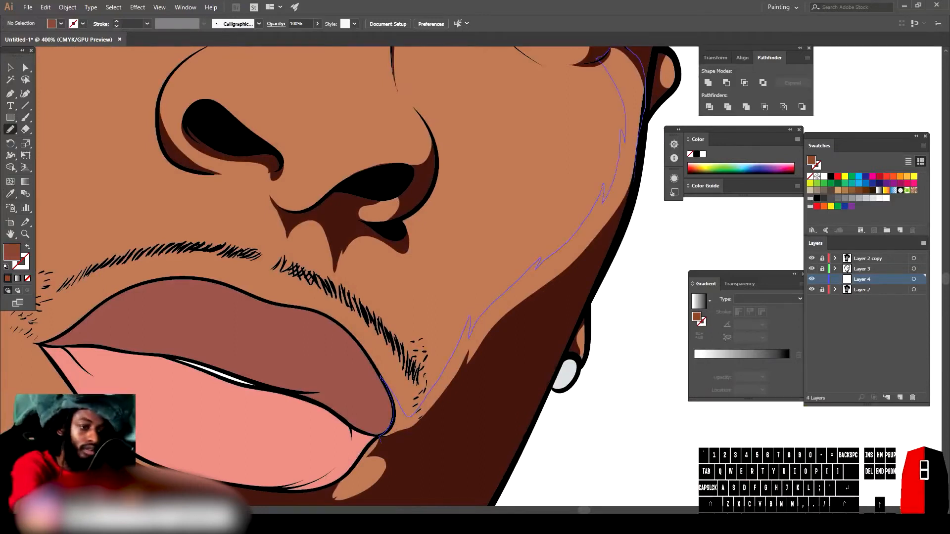
key(ctrl+minus)
key(ctrl+minus)
key(ctrl+minus)
key(ctrl+plus)
key(ctrl+plus)
key(ctrl+plus)
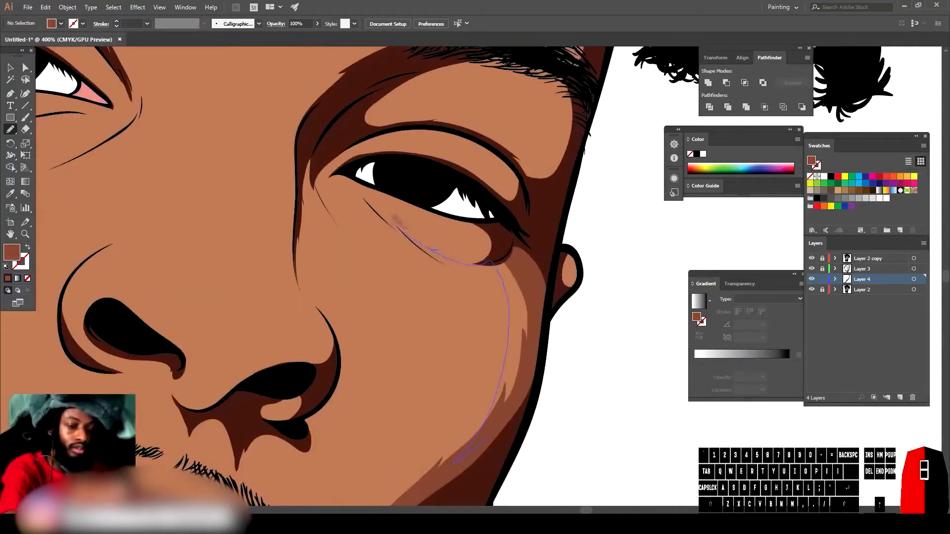
Step: Draw mid-tone shading shapes under the right eye and down the right cheek
drag(487, 439, 494, 224)
key(ctrl+minus)
key(ctrl+minus)
key(ctrl+minus)
key(ctrl+plus)
key(ctrl+plus)
key(ctrl+plus)
drag(562, 237, 557, 379)
mouse_move(346, 299)
mouse_down()
mouse_move(448, 284)
mouse_move(463, 322)
mouse_up()
mouse_move(489, 289)
mouse_down()
mouse_move(396, 241)
mouse_move(389, 257)
mouse_up()
scroll(583, 419, down, 5)
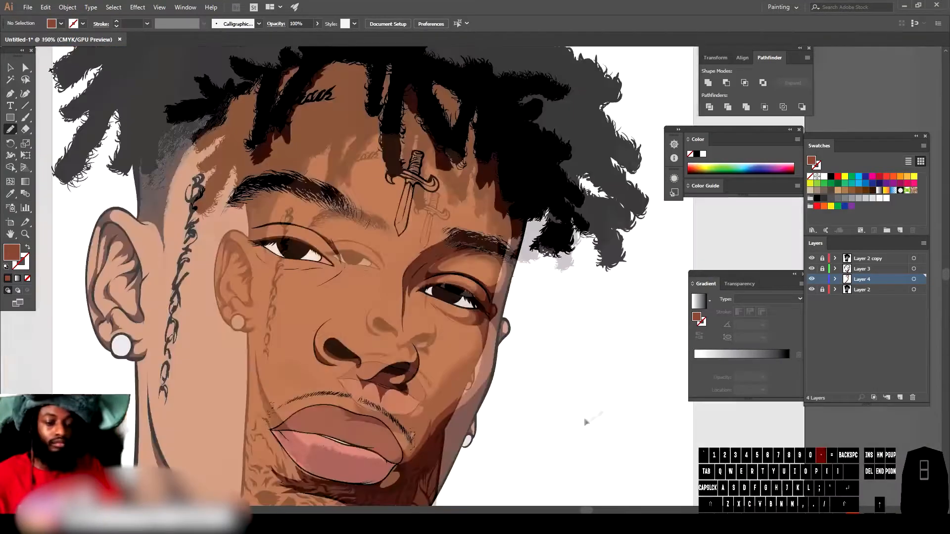
Step: Add mid-tone shading shapes across both cheeks and beside the nose
scroll(530, 438, up, 5)
mouse_move(168, 256)
mouse_down()
mouse_move(312, 338)
mouse_move(388, 423)
mouse_up()
drag(511, 294, 456, 420)
scroll(531, 435, down, 5)
scroll(387, 372, up, 5)
mouse_move(395, 329)
mouse_down()
mouse_move(400, 238)
mouse_move(418, 194)
mouse_up()
scroll(418, 194, down, 5)
scroll(407, 422, up, 5)
drag(276, 199, 310, 328)
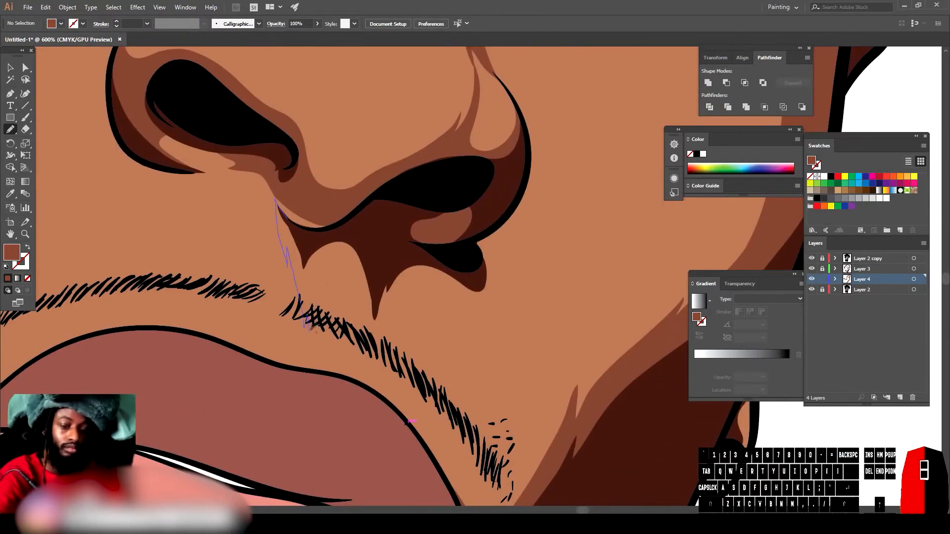
Step: Add mid-tone shading shapes under the nose, around the mouth and down the left cheek to the chin
drag(381, 376, 391, 396)
drag(465, 277, 411, 327)
drag(487, 243, 492, 411)
scroll(569, 403, down, 5)
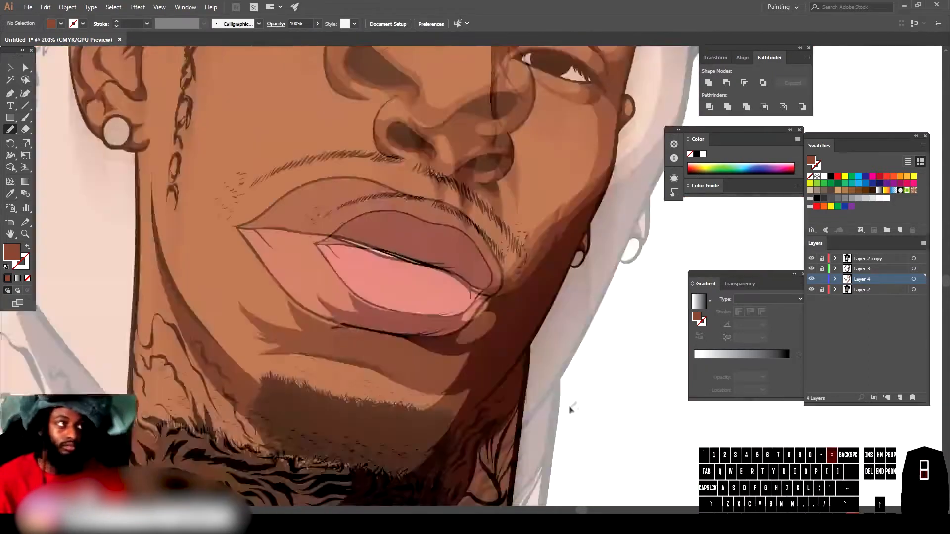
scroll(569, 403, up, 3)
drag(174, 409, 365, 382)
scroll(520, 443, down, 3)
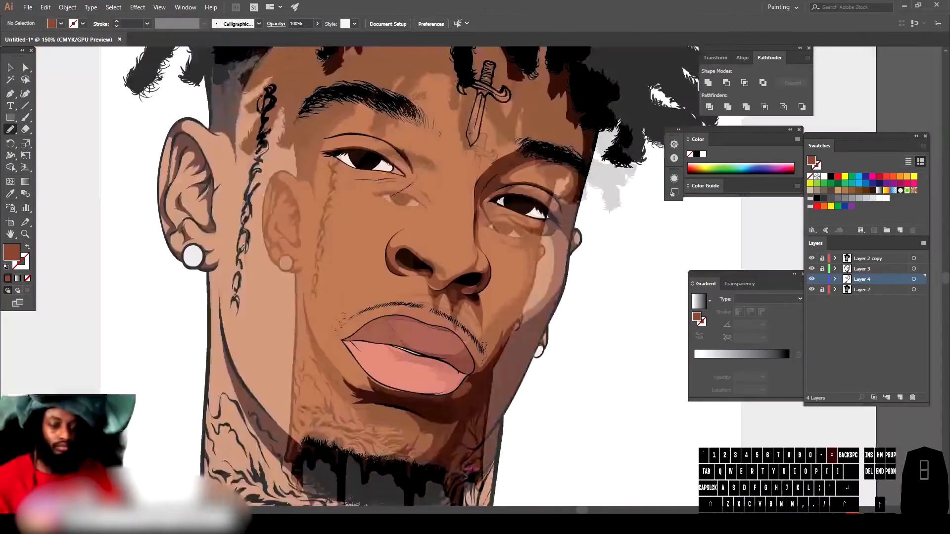
drag(369, 438, 341, 398)
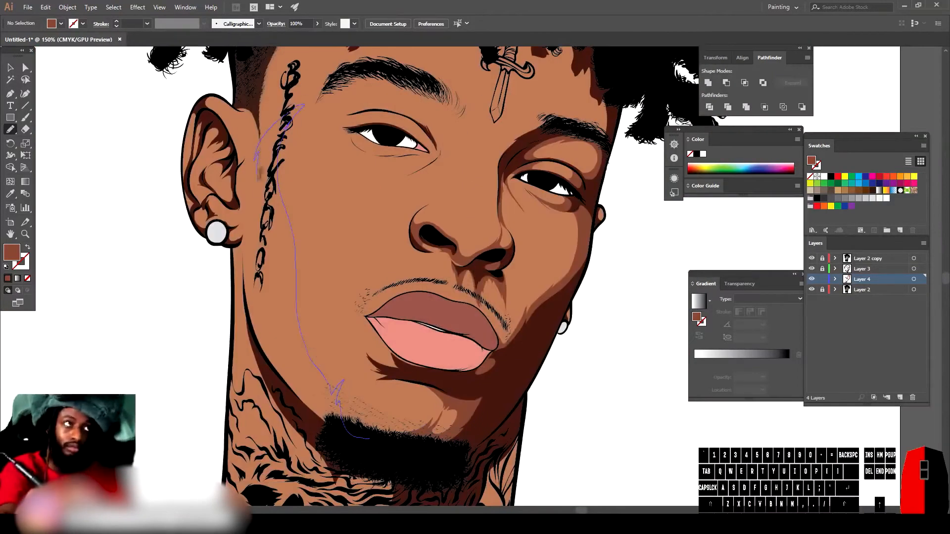
scroll(312, 383, down, 3)
scroll(311, 383, up, 4)
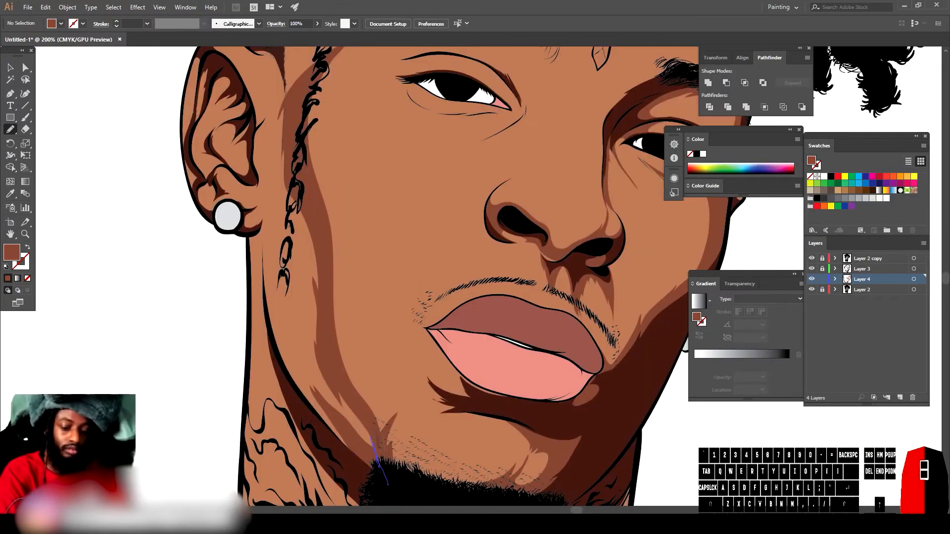
Step: Draw mid-tone shading shapes along the right temple beside the hairline and tattoo with the Pencil
scroll(312, 383, down, 3)
scroll(311, 384, up, 3)
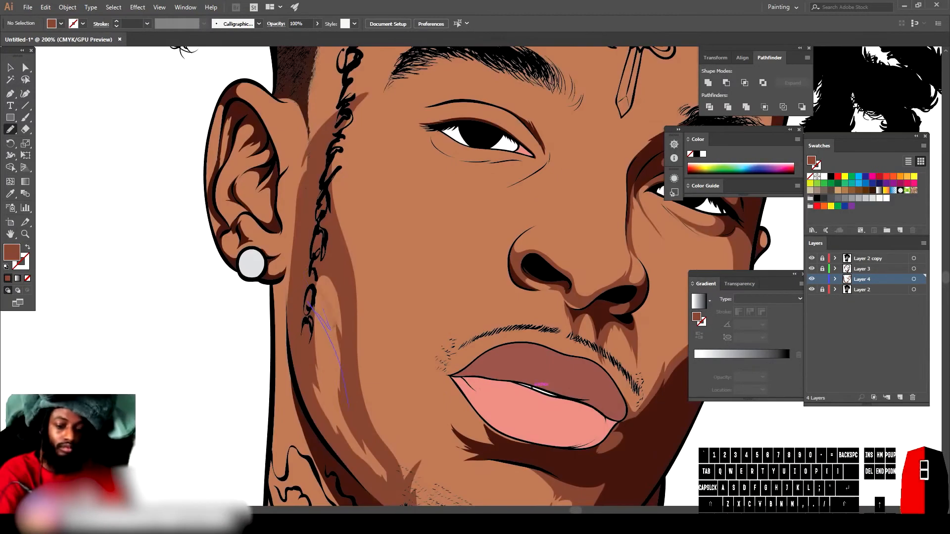
scroll(311, 383, up, 2)
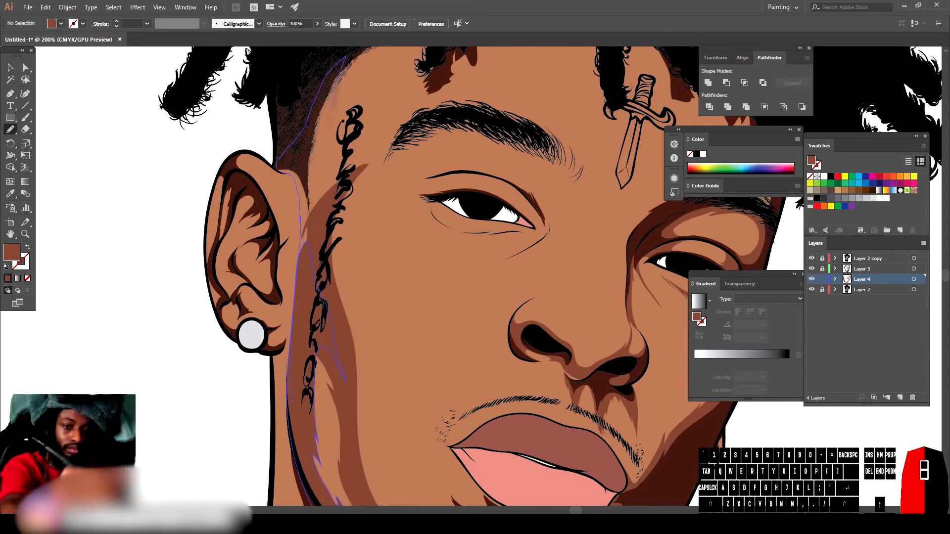
scroll(317, 278, up, 3)
drag(355, 331, 377, 286)
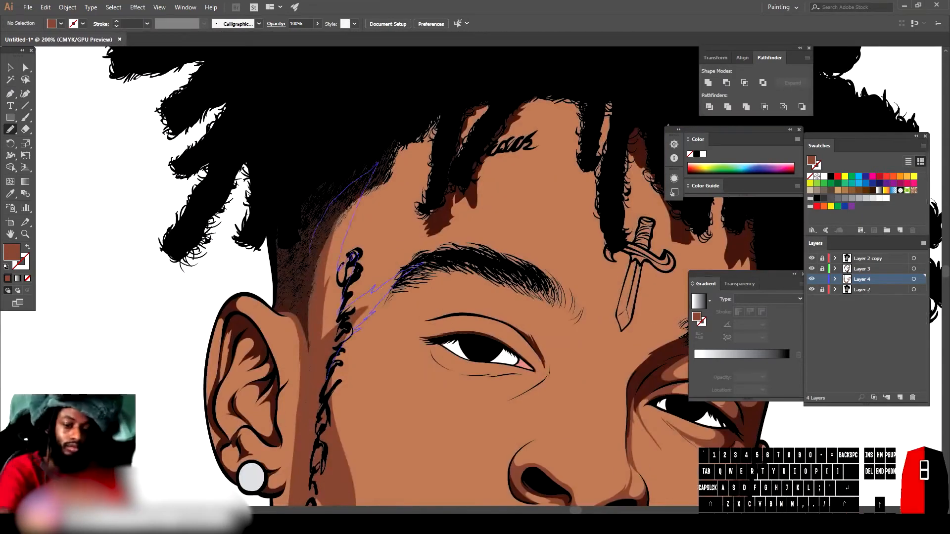
drag(331, 205, 326, 346)
Step: Add mid-tone shading shapes around the outer end of the right eyebrow
scroll(429, 249, down, 3)
scroll(461, 278, up, 6)
mouse_move(366, 297)
mouse_down()
mouse_move(490, 279)
mouse_move(572, 234)
mouse_move(497, 367)
mouse_up()
key(ctrl+minus)
key(ctrl+minus)
key(ctrl+minus)
key(ctrl+minus)
key(ctrl+minus)
key(ctrl+plus)
key(ctrl+plus)
key(ctrl+plus)
key(ctrl+plus)
key(ctrl+plus)
drag(294, 255, 343, 280)
mouse_move(379, 324)
mouse_down()
mouse_move(412, 352)
mouse_move(292, 256)
mouse_move(428, 329)
mouse_move(309, 302)
mouse_up()
drag(310, 319, 444, 361)
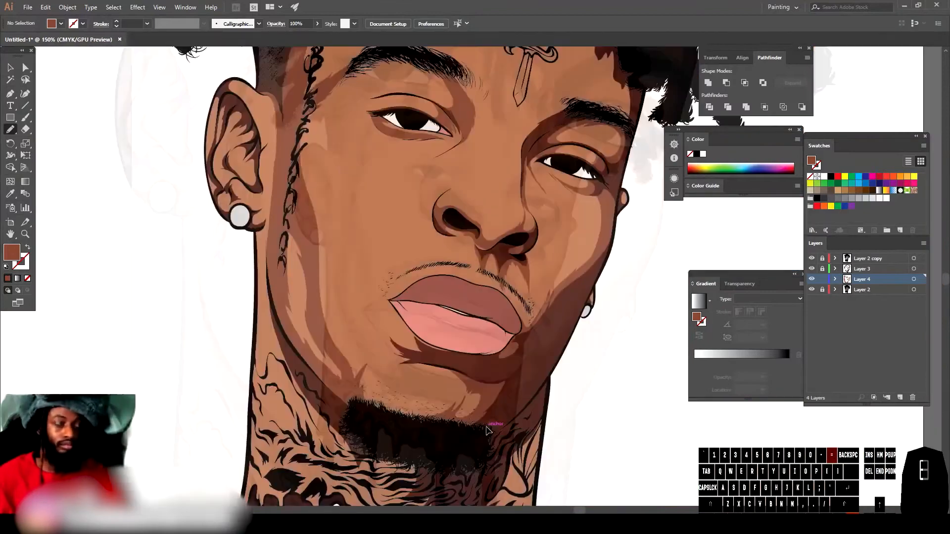
key(ctrl+plus)
key(ctrl+plus)
drag(381, 284, 466, 316)
mouse_move(283, 224)
mouse_down()
mouse_move(352, 212)
mouse_move(466, 312)
mouse_up()
Step: Add mid-tone shading shapes beside the mouth corner and along the left jawline
scroll(277, 287, down, 1)
scroll(259, 284, up, 2)
drag(320, 159, 391, 198)
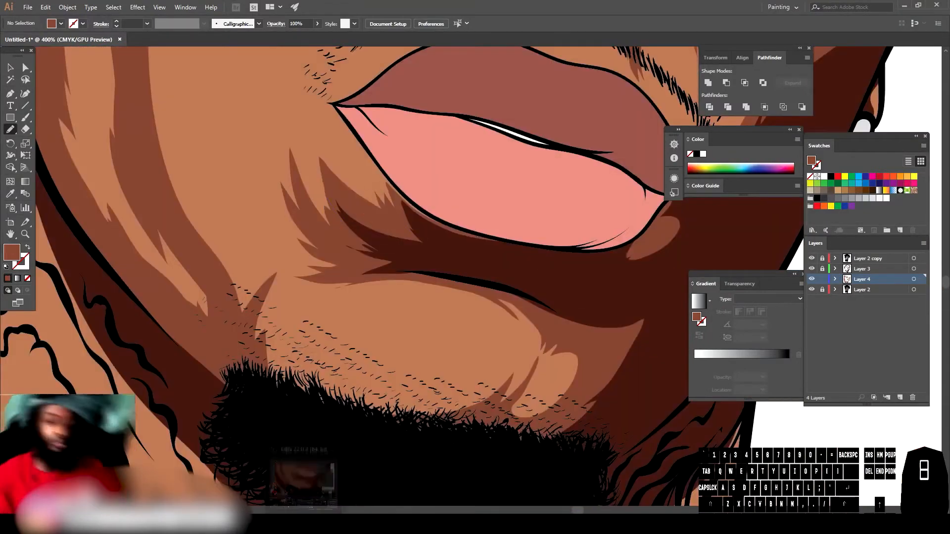
scroll(465, 399, down, 4)
scroll(547, 314, up, 5)
mouse_move(433, 448)
mouse_down()
mouse_move(439, 391)
mouse_move(360, 192)
mouse_move(434, 452)
mouse_up()
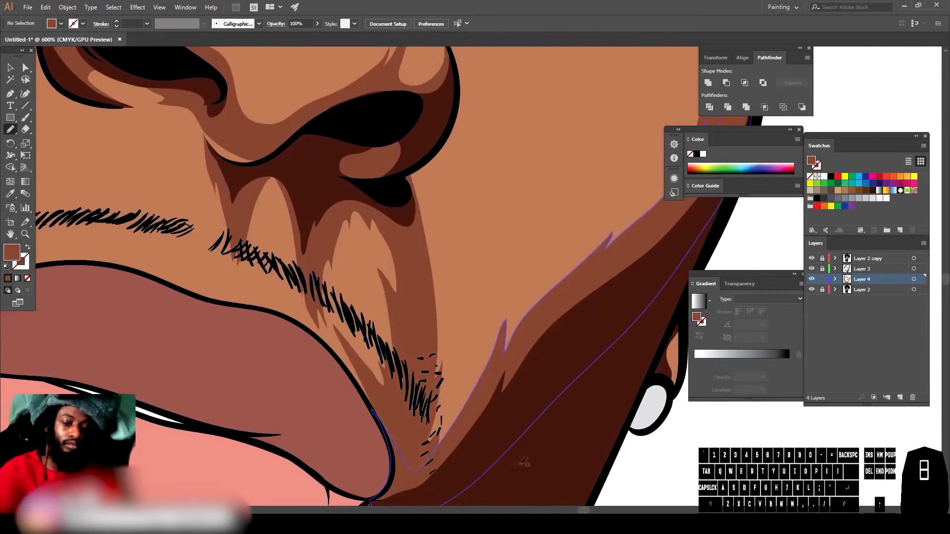
scroll(502, 450, down, 4)
scroll(491, 430, up, 4)
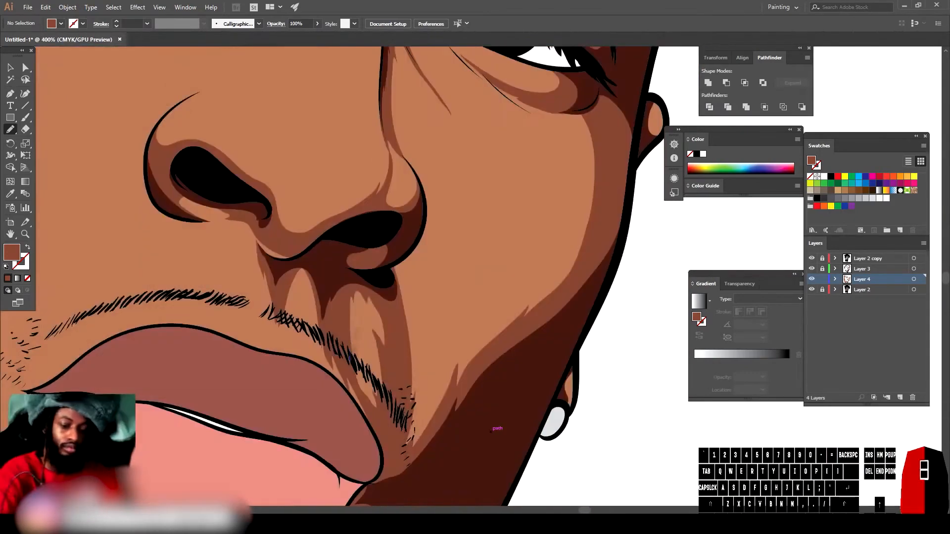
scroll(491, 431, down, 4)
scroll(490, 435, up, 4)
scroll(488, 445, down, 5)
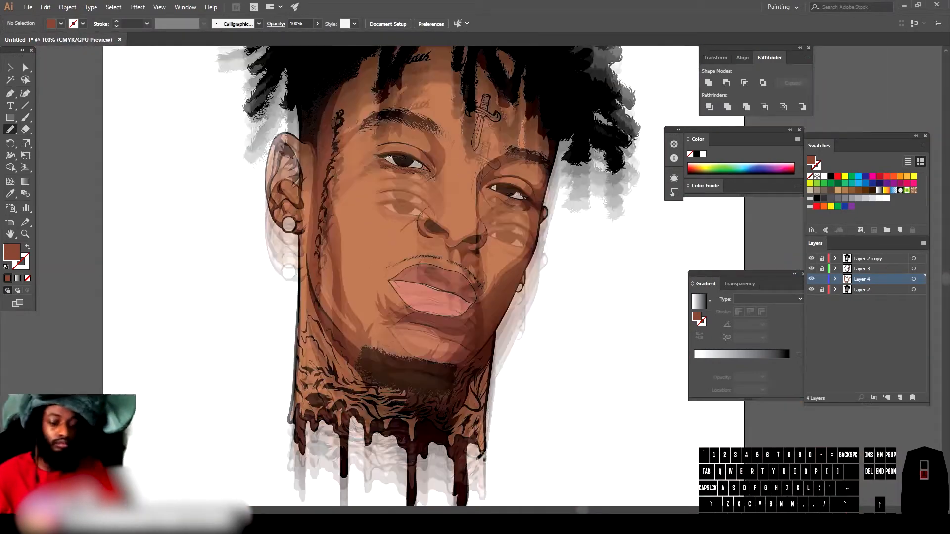
scroll(483, 459, up, 2)
drag(229, 108, 203, 298)
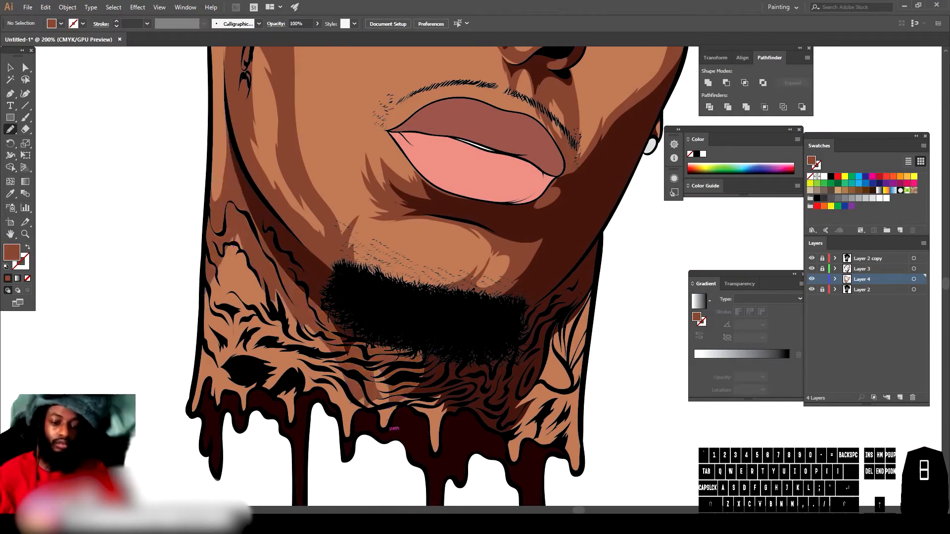
Step: Draw mid-tone shading shapes over the neck tattoos and into the dripping edge below the beard
scroll(203, 297, down, 2)
scroll(158, 158, up, 3)
drag(322, 406, 343, 235)
mouse_move(323, 360)
mouse_down()
mouse_move(322, 405)
mouse_move(305, 293)
mouse_up()
scroll(325, 399, down, 3)
scroll(336, 296, up, 2)
scroll(346, 421, down, 2)
scroll(349, 485, up, 2)
scroll(350, 483, up, 2)
mouse_move(451, 361)
mouse_down()
mouse_move(520, 272)
mouse_move(306, 296)
mouse_up()
scroll(317, 307, down, 2)
scroll(595, 473, up, 2)
drag(353, 379, 390, 420)
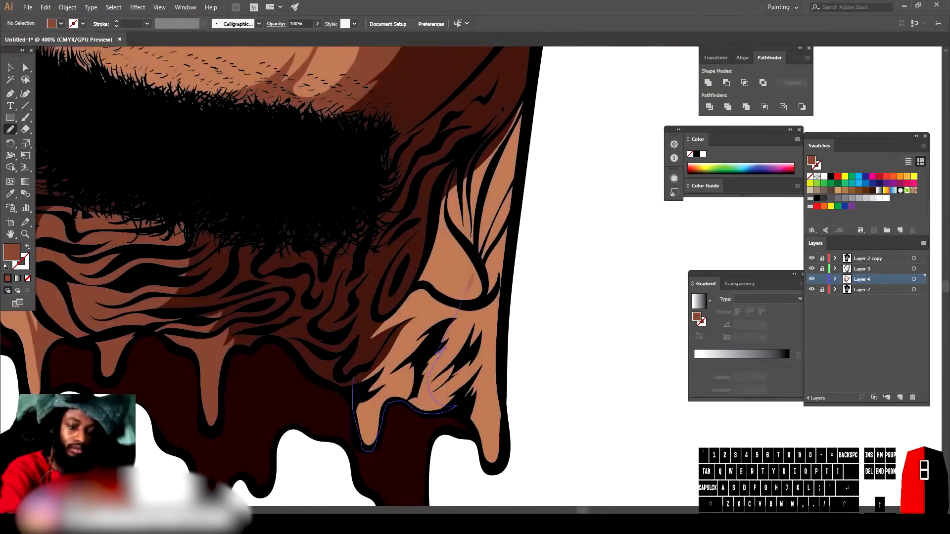
drag(461, 300, 352, 378)
Step: Draw a mid-tone shading shape along the top and back of the right ear
scroll(458, 423, down, 5)
scroll(252, 381, up, 4)
scroll(251, 380, up, 2)
drag(383, 186, 407, 207)
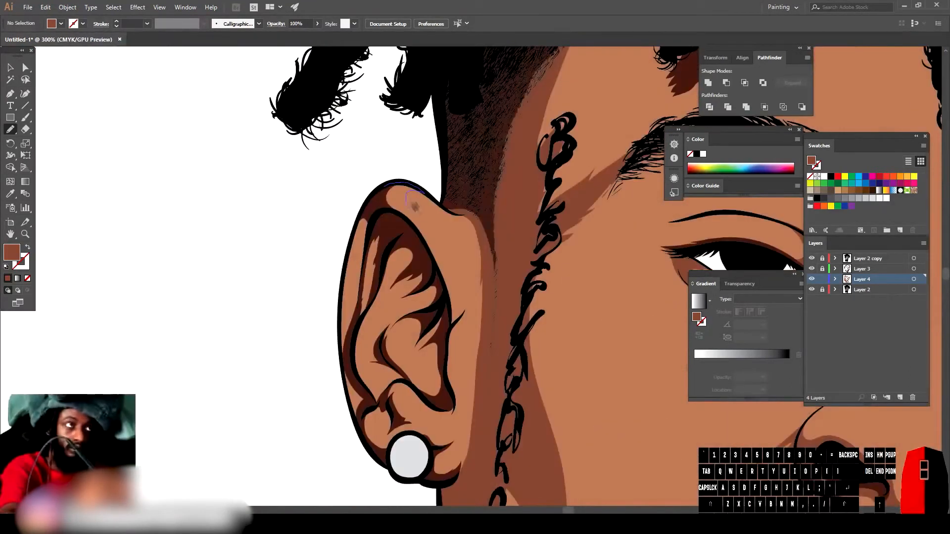
drag(484, 303, 384, 186)
key(ctrl+minus)
key(ctrl+minus)
key(ctrl+equal)
key(ctrl+equal)
mouse_move(496, 276)
mouse_down()
mouse_move(527, 186)
mouse_move(496, 275)
mouse_up()
key(ctrl+minus)
key(ctrl+minus)
key(ctrl+minus)
key(ctrl+equal)
key(ctrl+equal)
key(ctrl+equal)
key(ctrl+equal)
key(ctrl+equal)
scroll(465, 277, left, 3)
scroll(465, 277, down, 1)
mouse_move(465, 159)
mouse_down()
mouse_move(424, 230)
mouse_move(477, 237)
mouse_up()
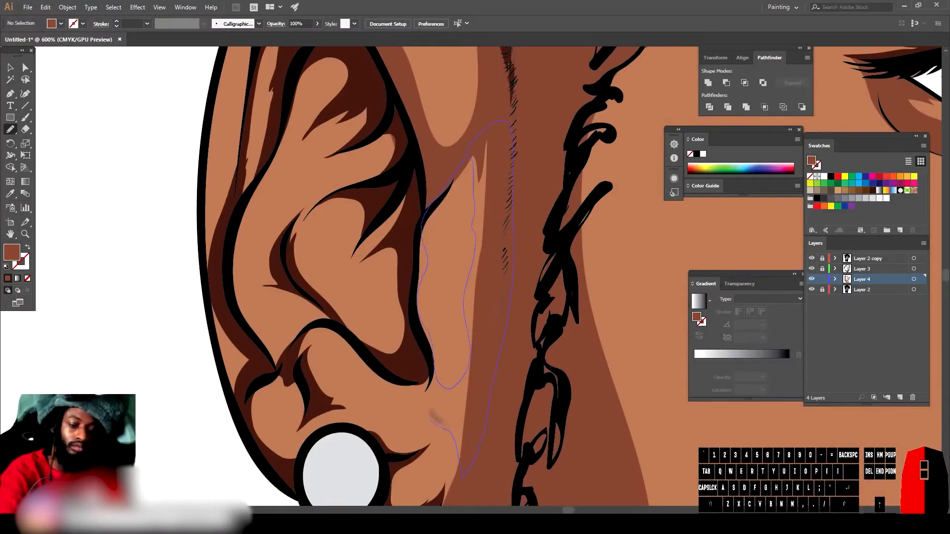
drag(430, 416, 431, 418)
Step: Add mid-tone shading shapes inside the folds of the right ear
key(ctrl+equal)
drag(389, 317, 370, 427)
key(ctrl+minus)
key(ctrl+minus)
key(ctrl+minus)
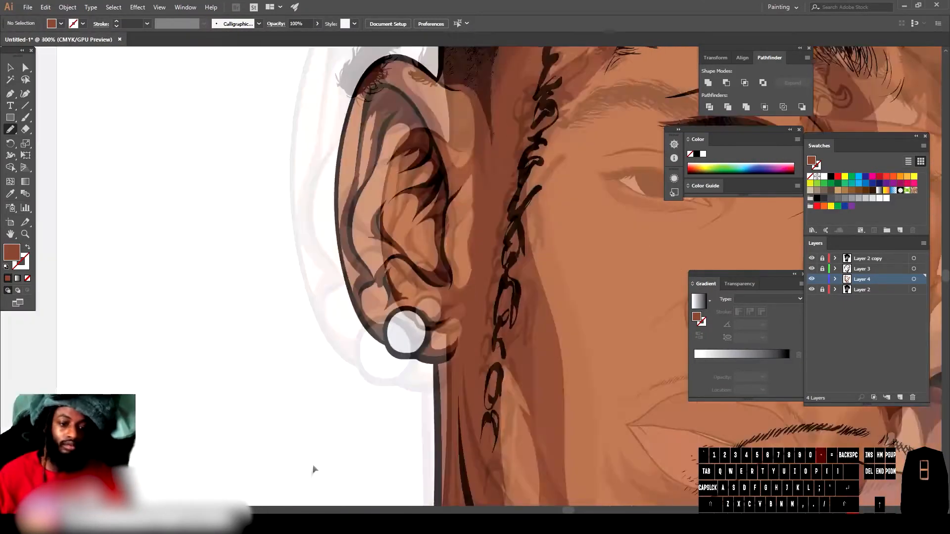
key(ctrl+equal)
key(ctrl+equal)
key(ctrl+equal)
drag(391, 376, 558, 406)
drag(560, 405, 519, 394)
scroll(382, 361, up, 4)
mouse_move(402, 423)
mouse_down()
mouse_move(525, 407)
mouse_move(487, 309)
mouse_move(547, 396)
mouse_up()
mouse_move(490, 306)
mouse_down()
mouse_move(533, 247)
mouse_move(544, 282)
mouse_up()
mouse_move(513, 227)
mouse_down()
mouse_move(453, 280)
mouse_move(510, 229)
mouse_up()
drag(484, 271, 471, 253)
drag(528, 117, 424, 232)
key(ctrl+minus)
scroll(407, 438, up, 2)
mouse_move(431, 365)
mouse_down()
mouse_move(386, 384)
mouse_move(429, 214)
mouse_move(484, 105)
mouse_up()
drag(408, 435, 409, 432)
scroll(410, 431, up, 3)
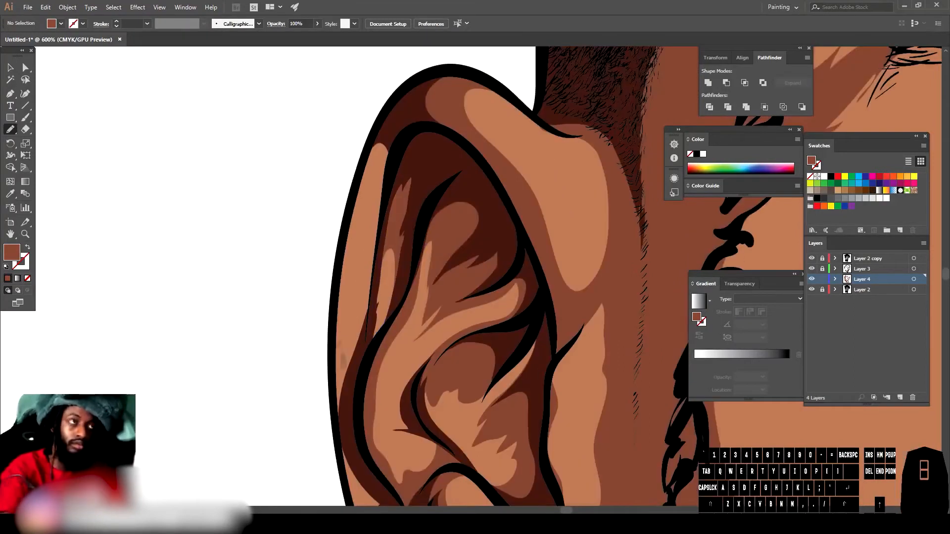
key(ctrl+minus)
scroll(481, 396, down, 8)
key(ctrl+equal)
mouse_move(505, 375)
mouse_down()
mouse_move(473, 403)
mouse_move(504, 391)
mouse_up()
mouse_move(316, 329)
mouse_down()
mouse_move(332, 349)
mouse_move(356, 352)
mouse_up()
mouse_move(286, 242)
mouse_down()
mouse_move(313, 286)
mouse_move(289, 248)
mouse_up()
Step: Unlock the colour layers and select all of the coloured artwork with the Selection tool
key(ctrl+1)
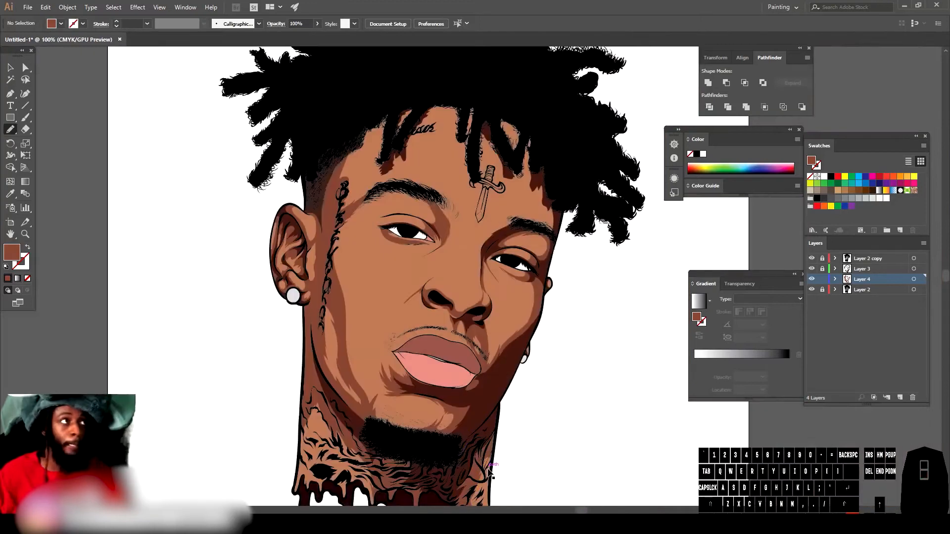
key(ctrl+minus)
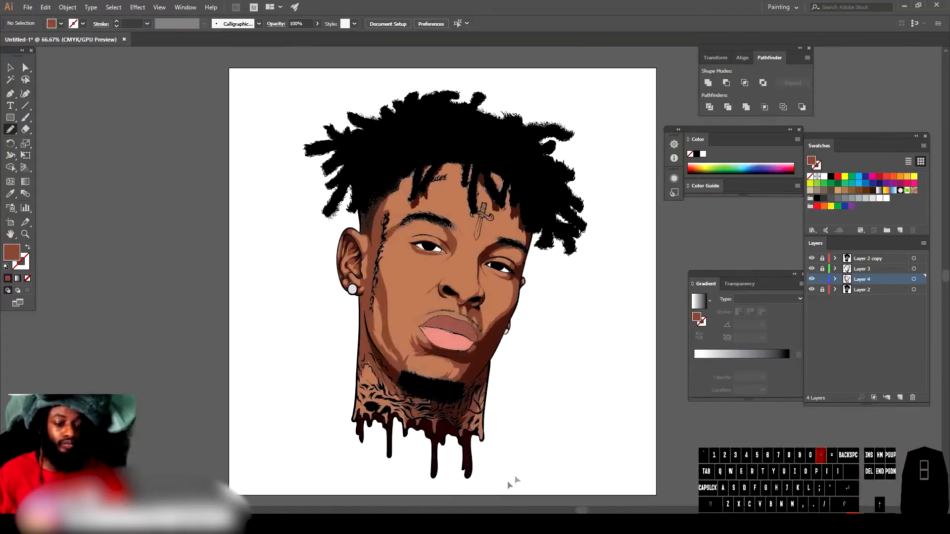
scroll(545, 446, right, 1)
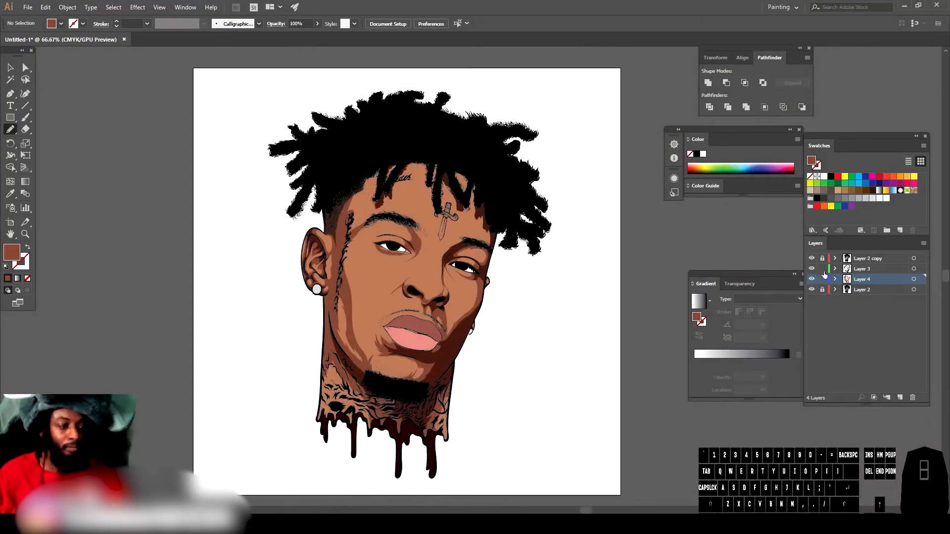
click(823, 290)
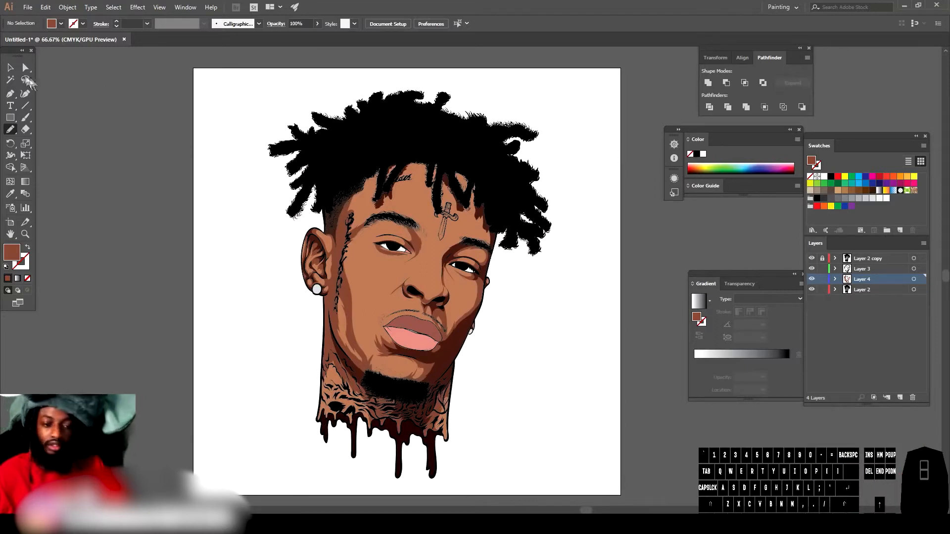
click(10, 67)
drag(253, 88, 513, 345)
drag(591, 477, 602, 462)
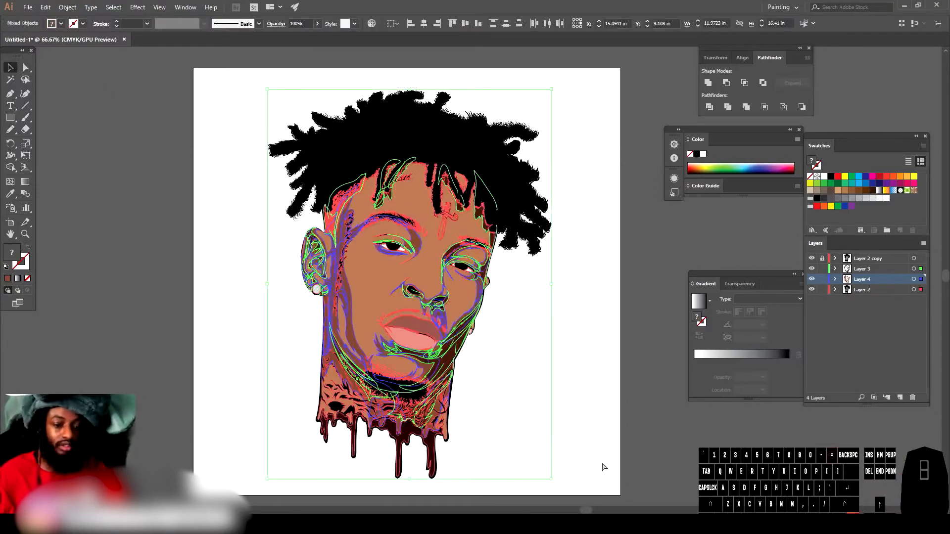
Step: Open Recolor Artwork with the Color Harmony preset, set colours to All, and raise the base skin tone's saturation to 57%
key(ctrl+plus)
key(ctrl+plus)
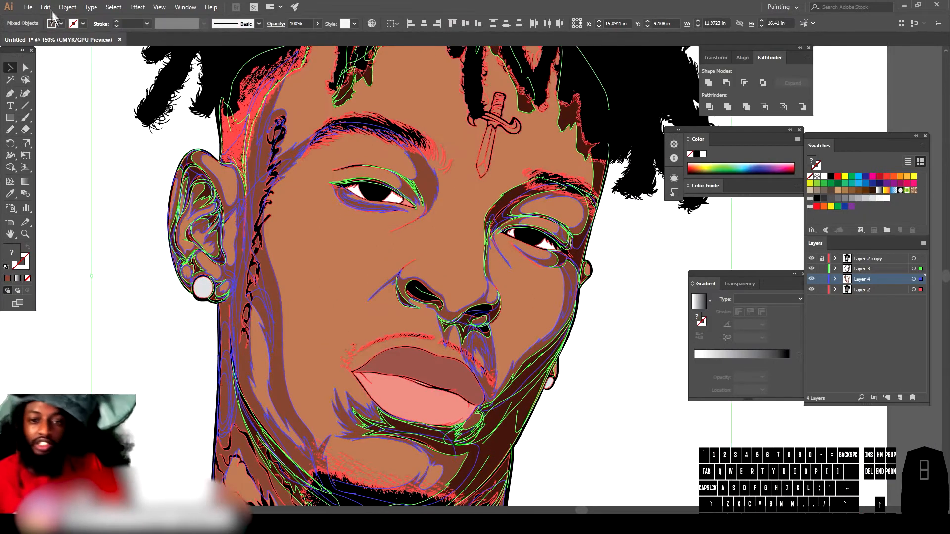
click(45, 7)
mouse_move(156, 183)
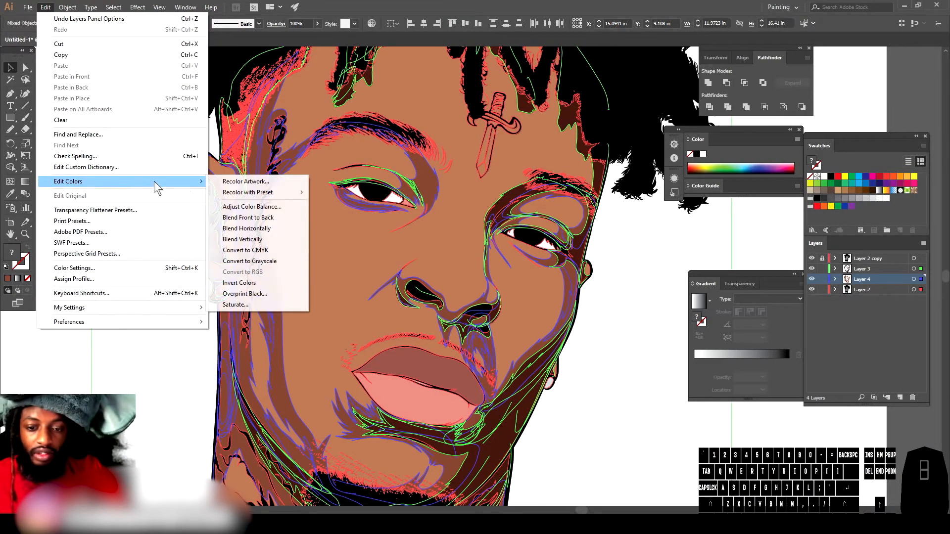
mouse_move(303, 193)
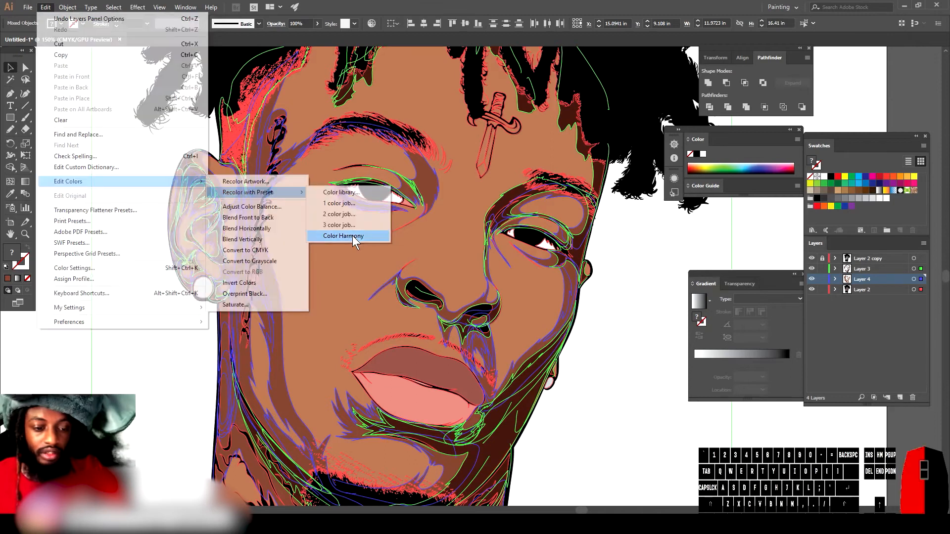
click(346, 239)
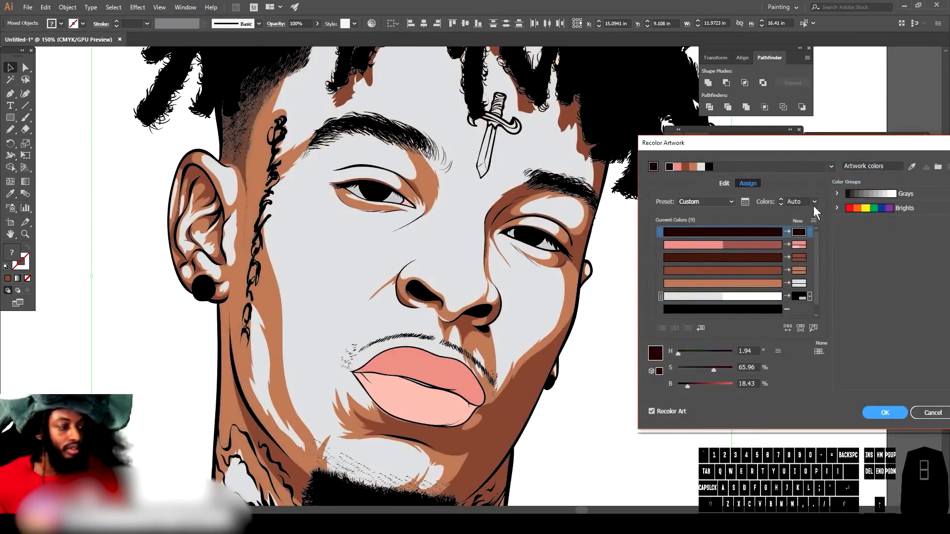
click(814, 204)
click(825, 276)
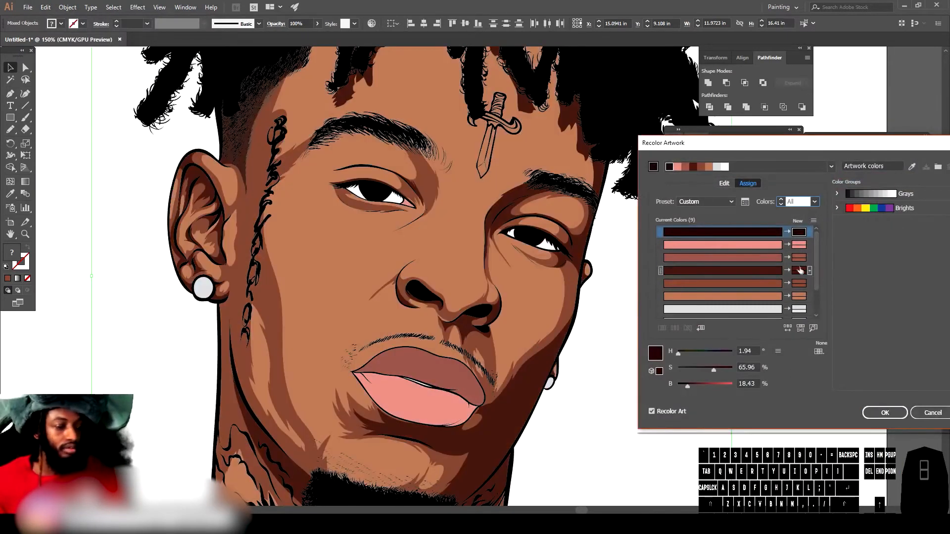
click(720, 297)
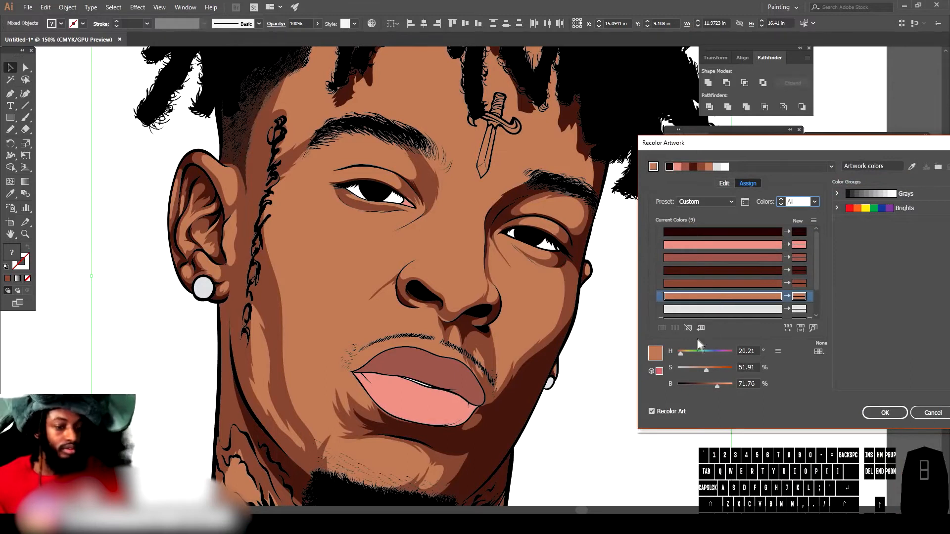
drag(707, 364, 710, 373)
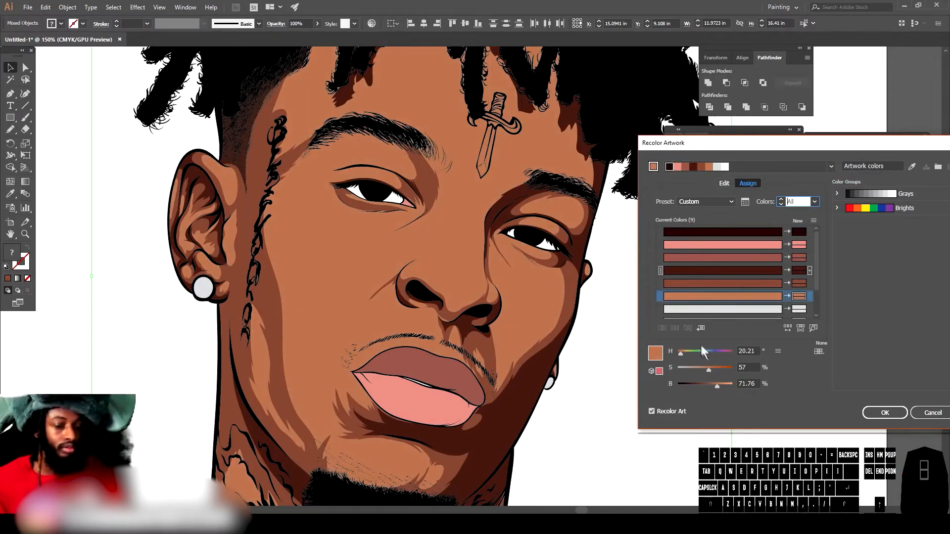
Step: Set the dark shading tone to H 15, S 63, B 42 and apply the recolouring
click(738, 271)
mouse_move(713, 385)
mouse_down()
mouse_move(687, 385)
mouse_move(701, 386)
mouse_up()
click(740, 286)
click(708, 370)
click(708, 371)
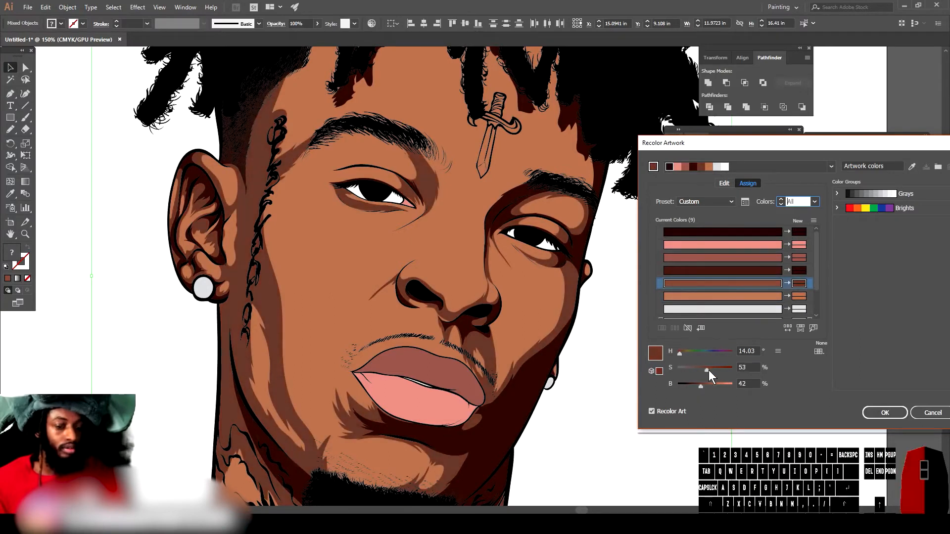
click(682, 352)
click(679, 354)
click(711, 371)
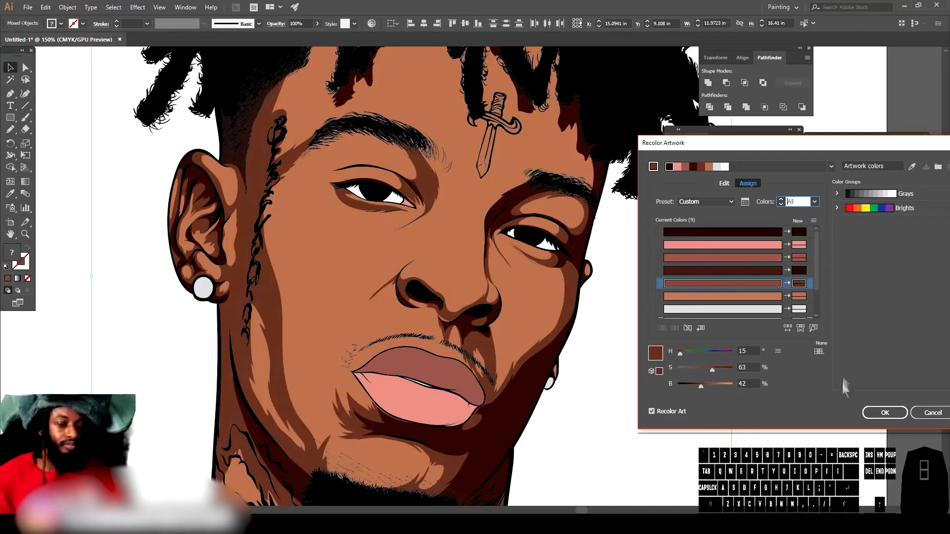
click(884, 413)
Step: Deselect the artwork, add a new layer and move it below Layer 4
click(662, 383)
key(ctrl+minus)
key(ctrl+minus)
key(ctrl+minus)
key(ctrl+equal)
key(ctrl+equal)
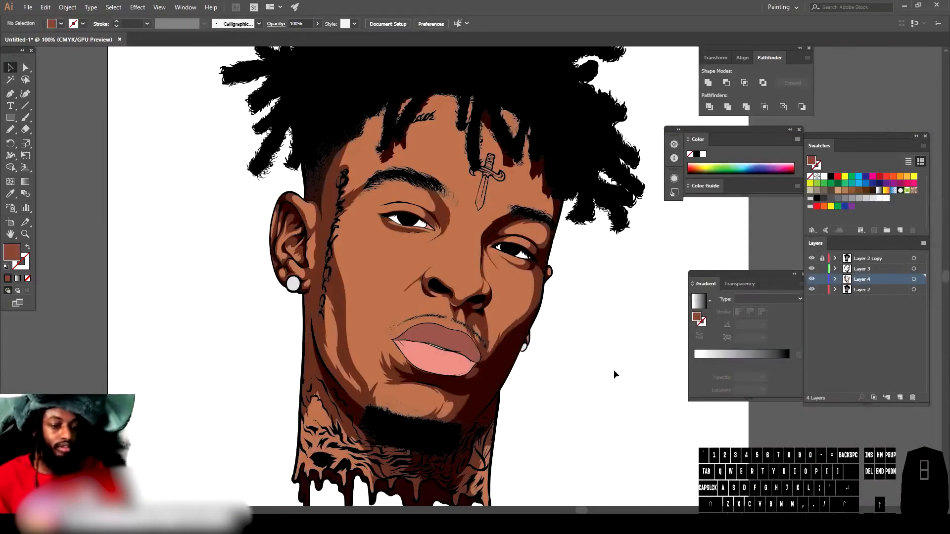
key(ctrl+equal)
drag(823, 280, 822, 270)
click(901, 396)
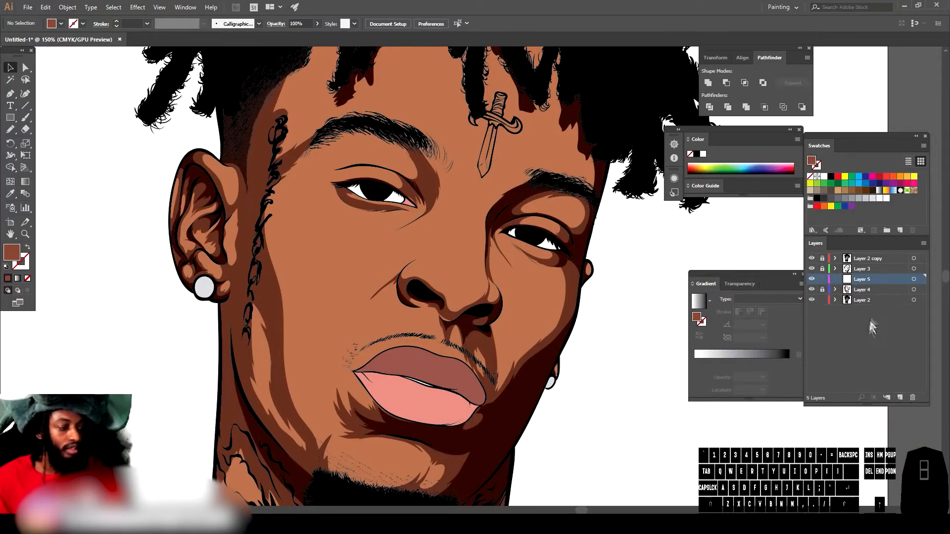
drag(869, 281, 865, 299)
scroll(605, 318, down, 1)
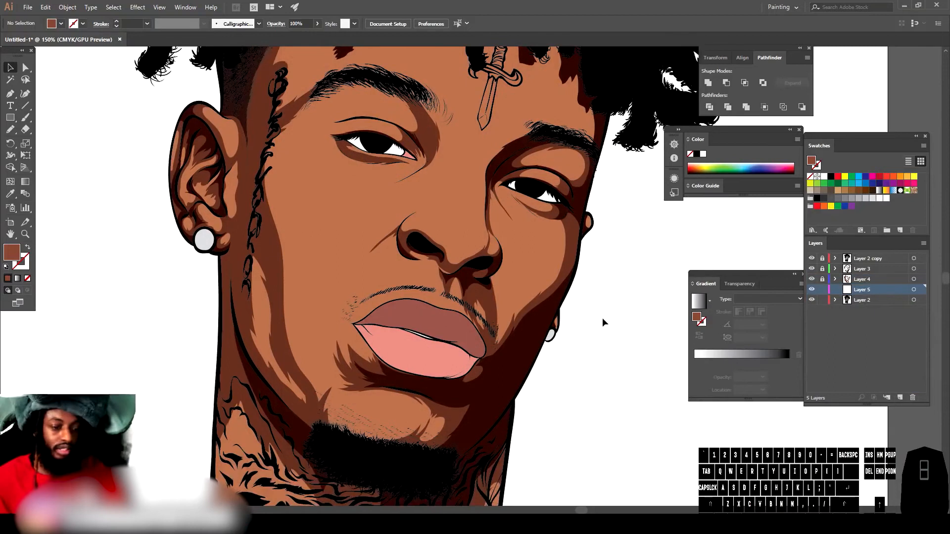
Step: Sample the base skin colour with the Eyedropper and adjust the fill to H 18°, S 58% in the Color Picker
key(ctrl+equal)
scroll(550, 341, up, 1)
key(ctrl+equal)
key(ctrl+minus)
key(ctrl+minus)
key(ctrl+minus)
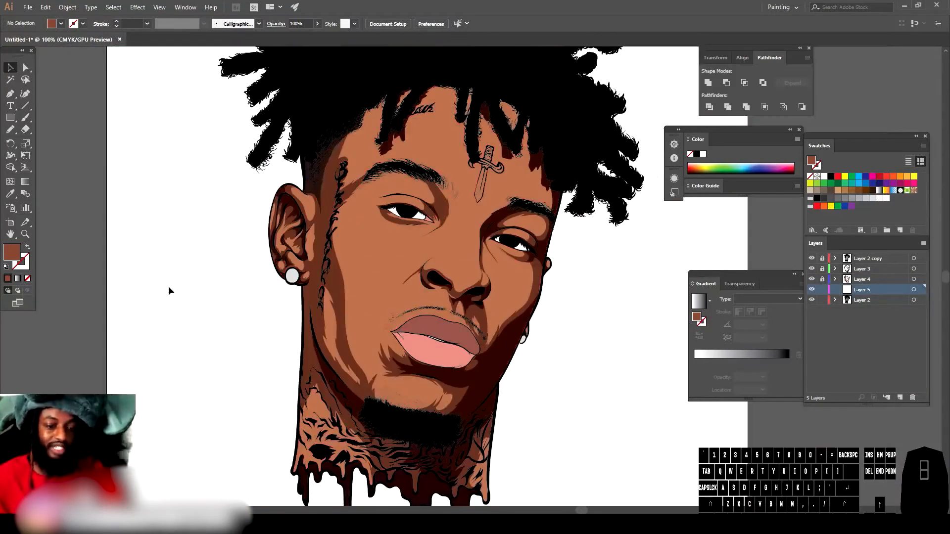
click(9, 194)
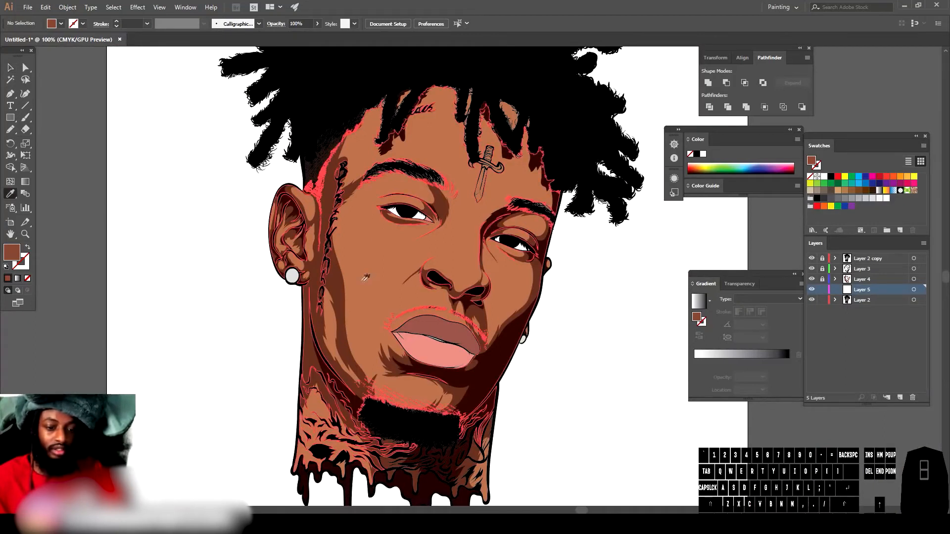
click(370, 278)
double_click(10, 256)
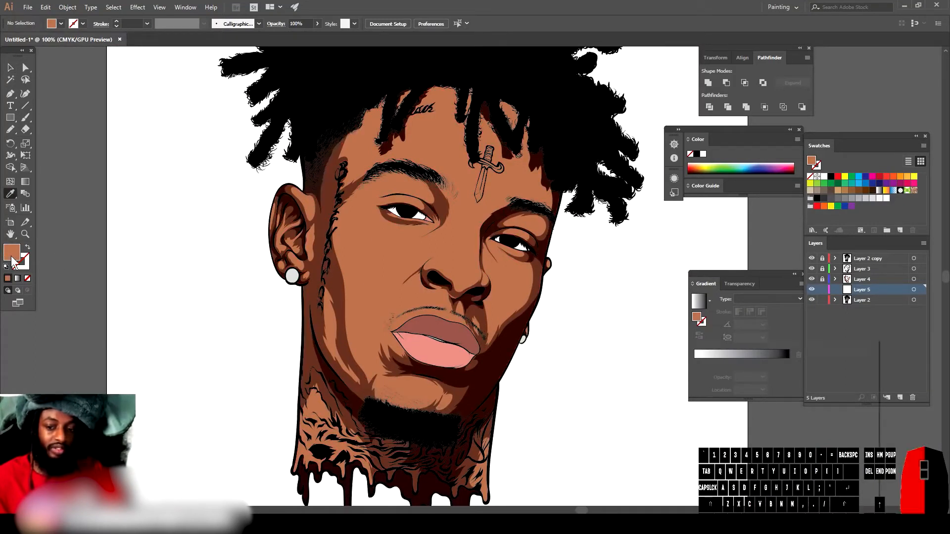
drag(685, 405, 683, 423)
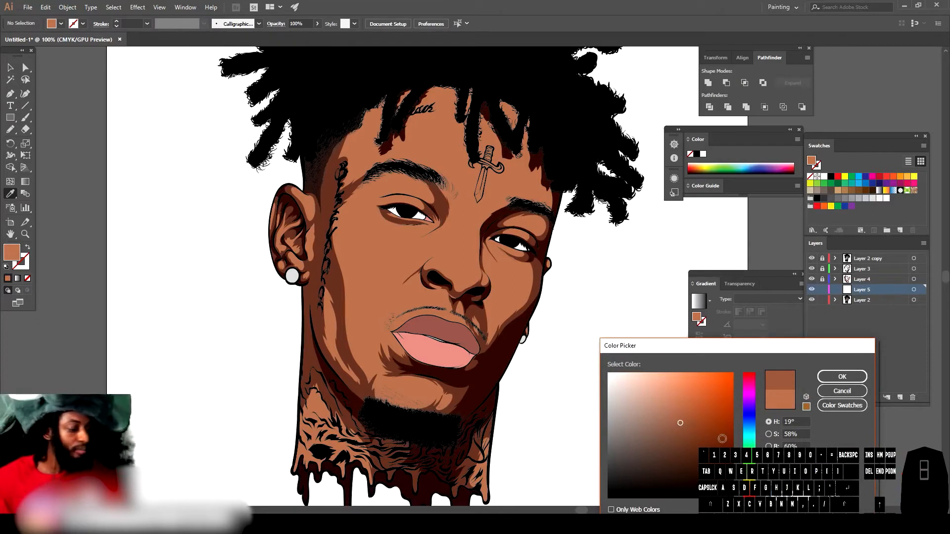
click(749, 490)
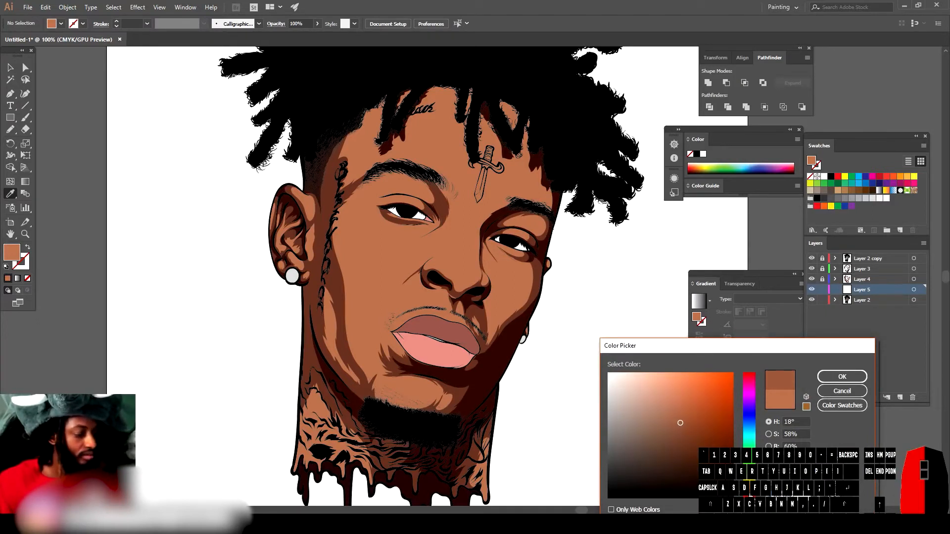
click(842, 377)
Step: Draw a lighter skin-tone shape on the chin below the lower lip, undoing one stray stroke
key(ctrl+=)
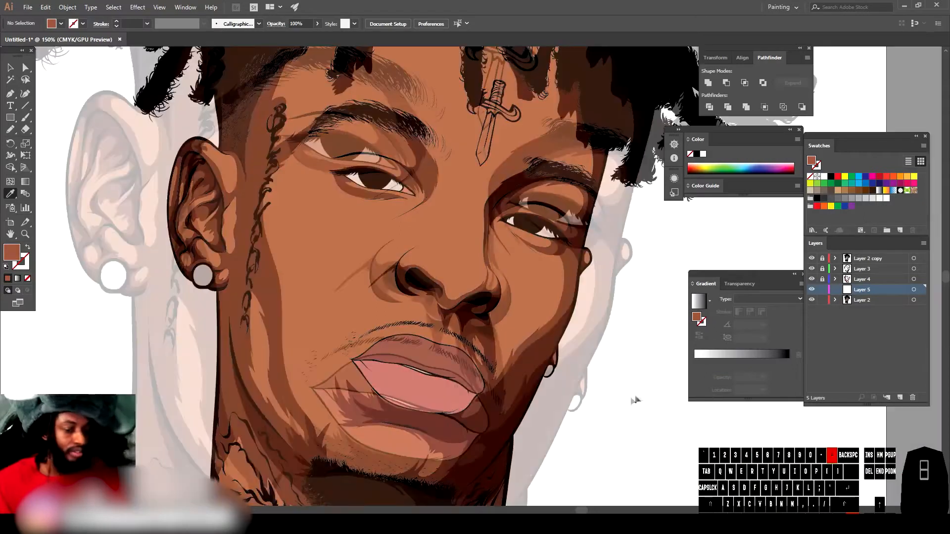
key(ctrl+=)
scroll(558, 327, left, 4)
scroll(557, 327, down, 3)
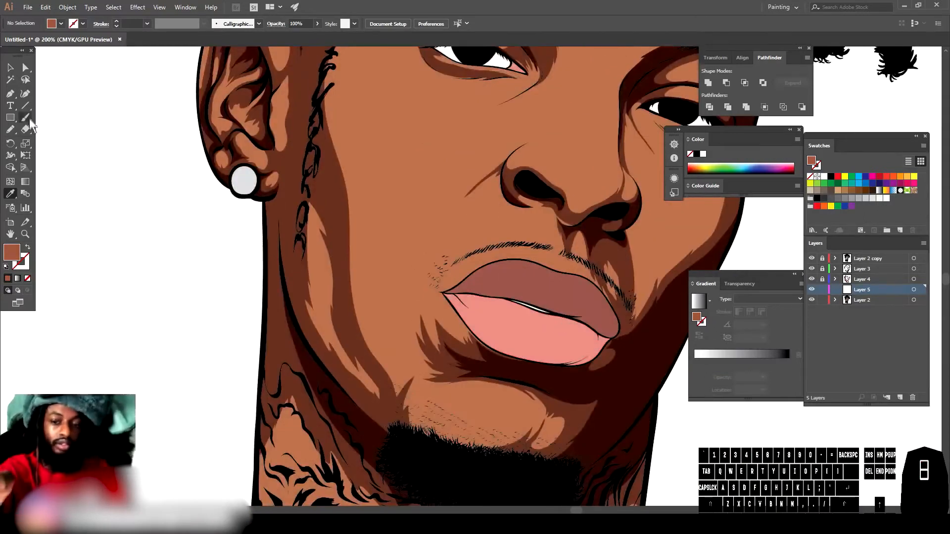
click(10, 128)
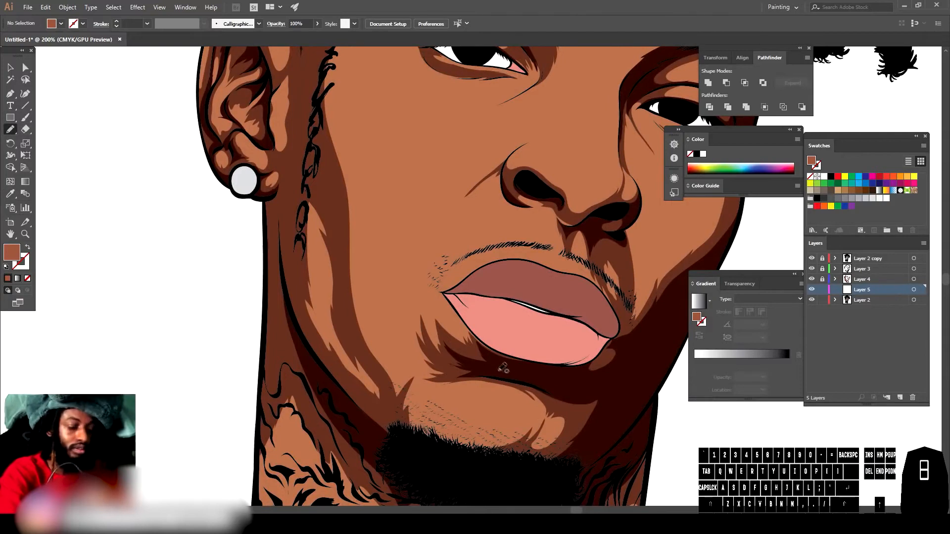
drag(561, 404, 547, 435)
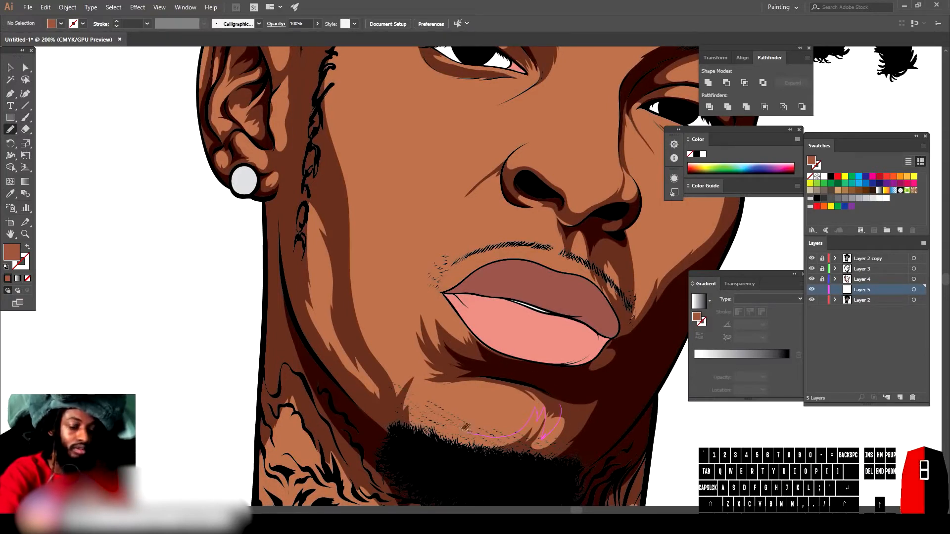
drag(415, 377, 426, 443)
key(ctrl+z)
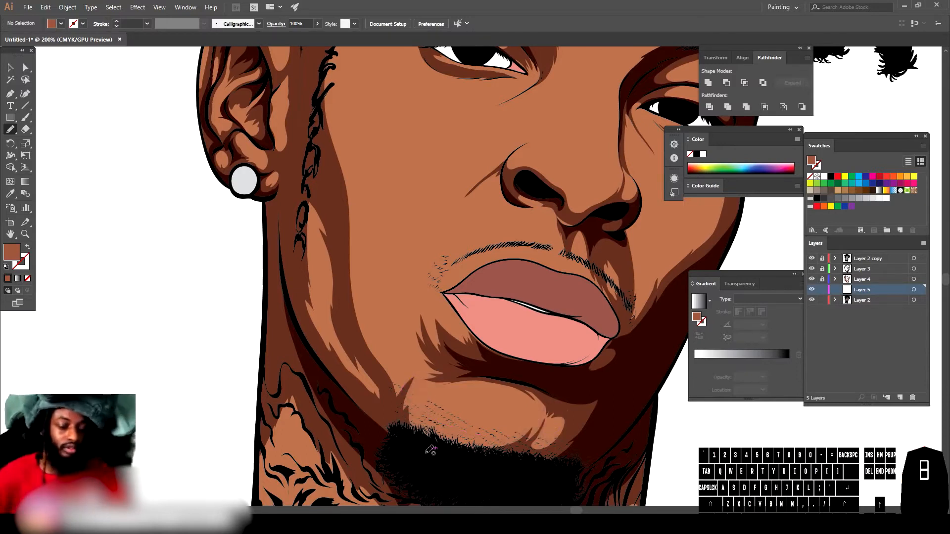
drag(568, 411, 540, 413)
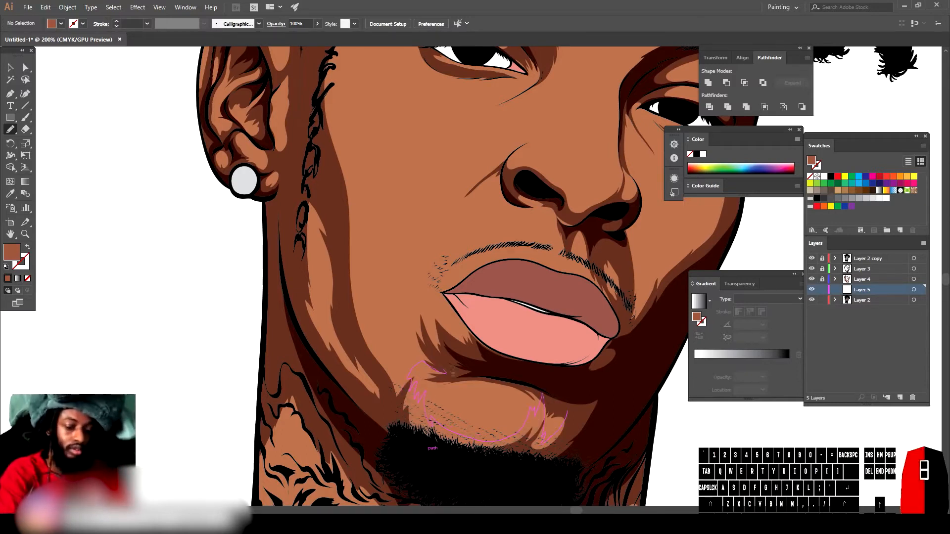
drag(315, 168, 566, 412)
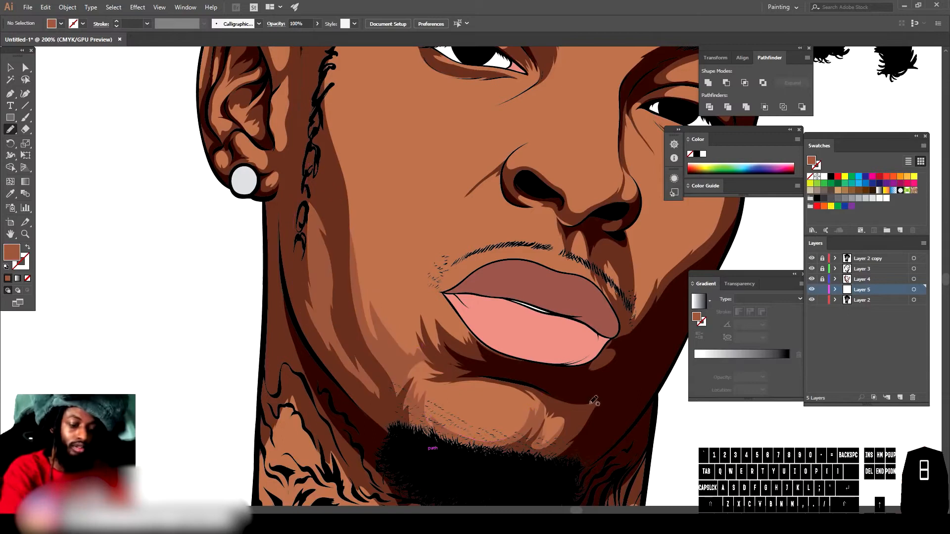
Step: Draw a light skin-tone shape along the left cheek and temple
key(ctrl+minus)
key(ctrl+minus)
key(ctrl+minus)
key(ctrl+equal)
key(ctrl+equal)
key(ctrl+equal)
drag(321, 419, 290, 327)
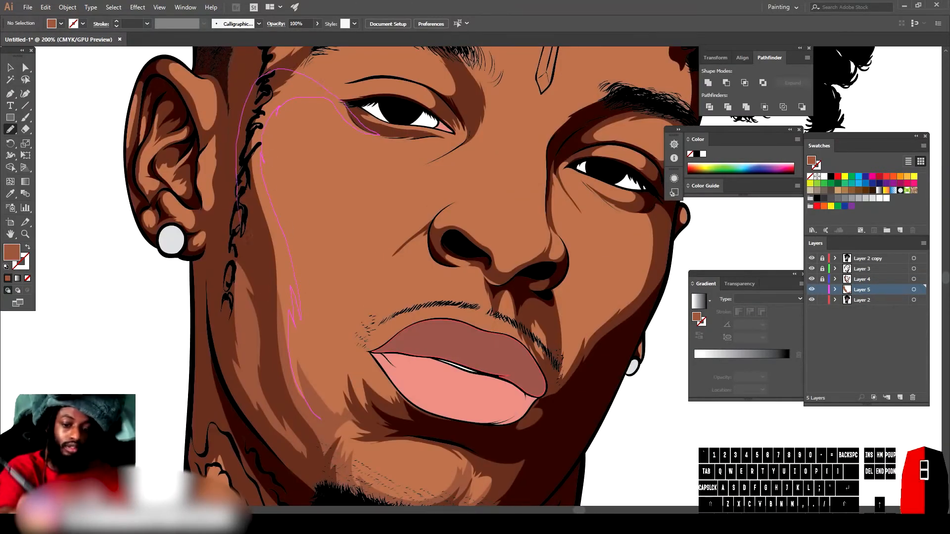
drag(237, 174, 319, 418)
Step: Draw light skin-tone shapes around and under the left eye
scroll(319, 396, down, 2)
scroll(303, 239, up, 3)
drag(351, 274, 370, 284)
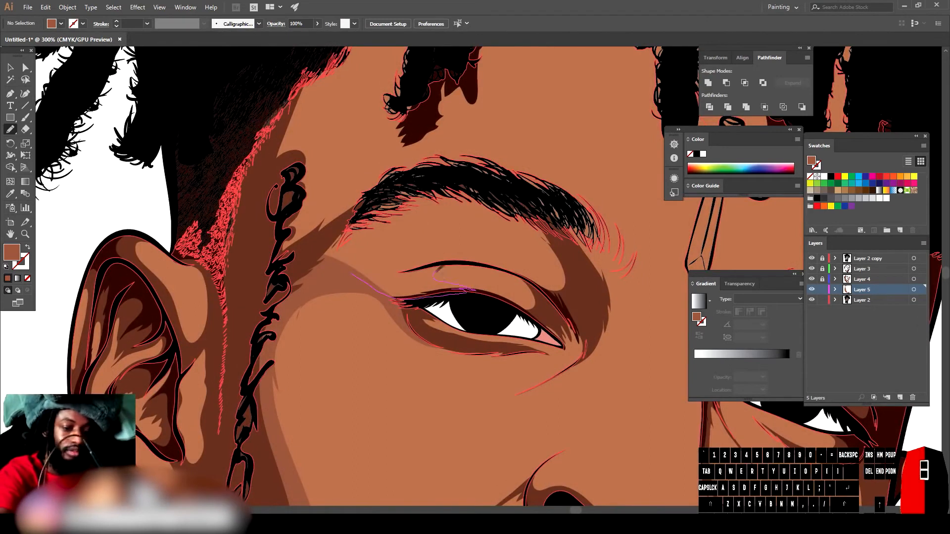
mouse_move(463, 211)
mouse_down()
mouse_move(292, 258)
mouse_move(350, 274)
mouse_up()
scroll(352, 275, up, 3)
mouse_move(374, 307)
mouse_down()
mouse_move(343, 283)
mouse_move(385, 76)
mouse_move(373, 307)
mouse_up()
key(ctrl+minus)
key(ctrl+minus)
key(ctrl+minus)
scroll(556, 441, down, 3)
key(ctrl+equal)
key(ctrl+equal)
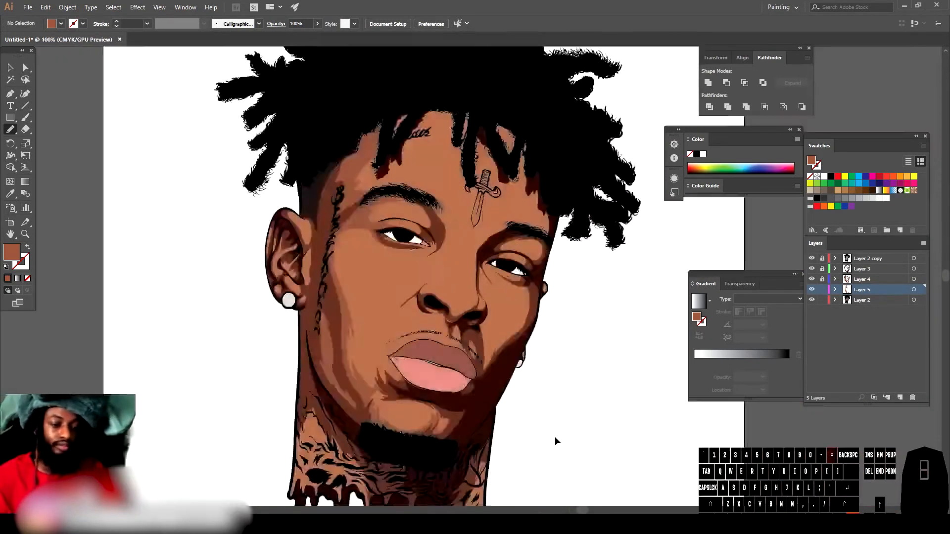
key(ctrl+equal)
key(ctrl+equal)
scroll(499, 439, up, 3)
mouse_move(370, 172)
mouse_down()
mouse_move(482, 127)
mouse_move(406, 221)
mouse_up()
Step: Draw a light skin-tone shape along the right side of the nose
key(ctrl+minus)
key(ctrl+minus)
key(ctrl+minus)
key(ctrl+minus)
key(ctrl+minus)
key(ctrl+equal)
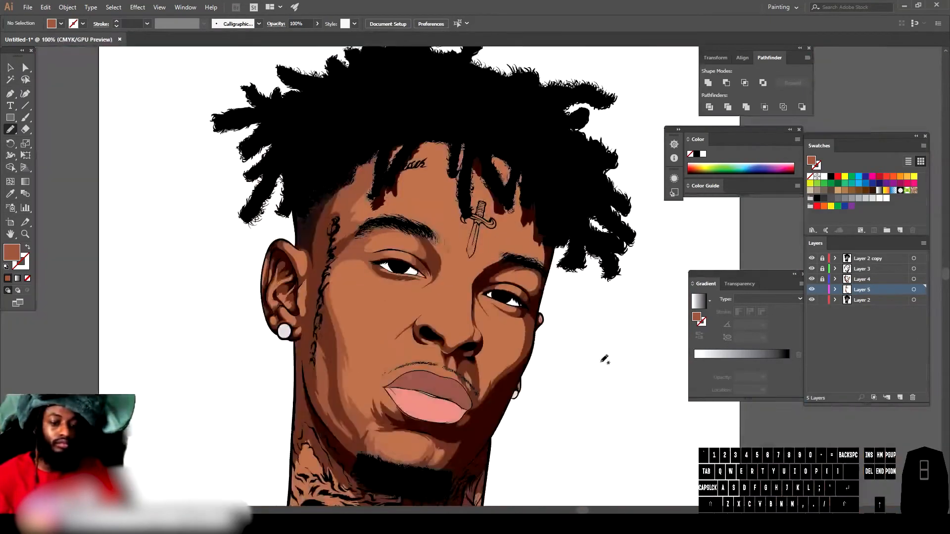
key(ctrl+equal)
key(ctrl+equal)
key(ctrl+equal)
drag(404, 234, 407, 223)
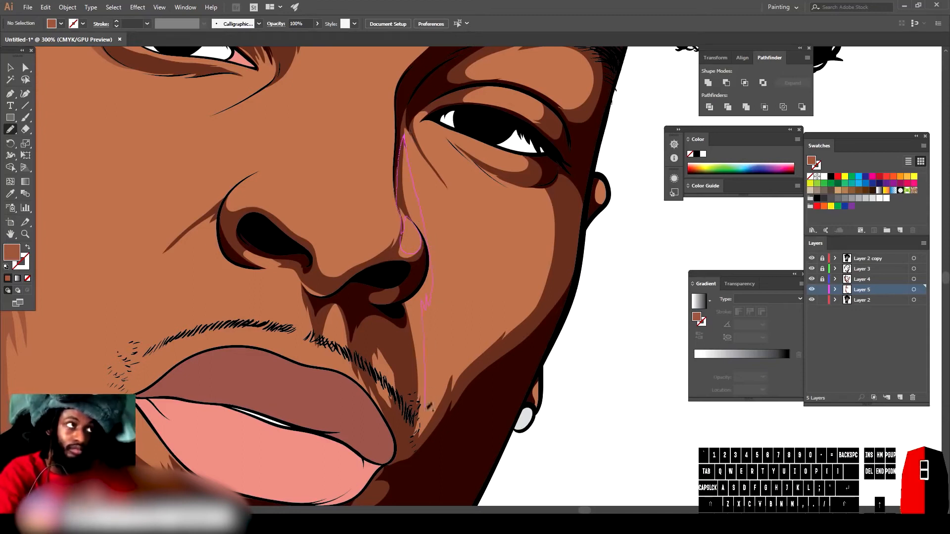
mouse_move(526, 306)
mouse_down()
mouse_move(403, 327)
mouse_move(412, 275)
mouse_up()
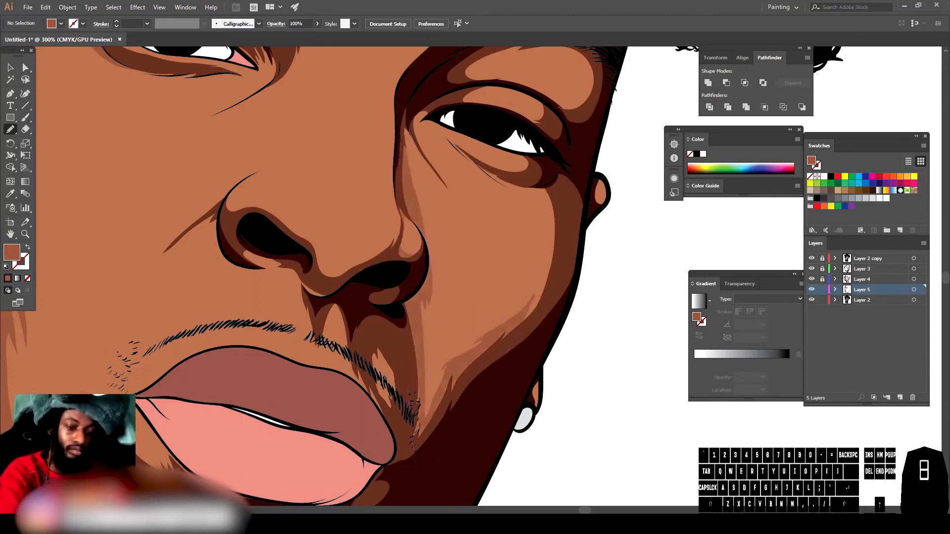
Step: Draw a light skin-tone shape on the right cheek beside the nose
key(ctrl+minus)
key(ctrl+minus)
key(ctrl+minus)
key(ctrl+equal)
key(ctrl+equal)
key(ctrl+equal)
key(ctrl+equal)
drag(434, 376, 450, 342)
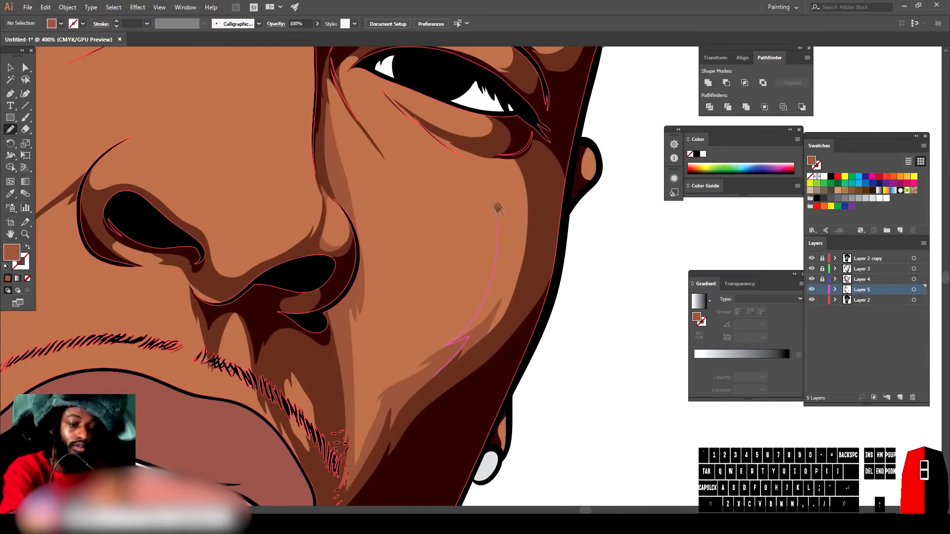
drag(468, 149, 435, 375)
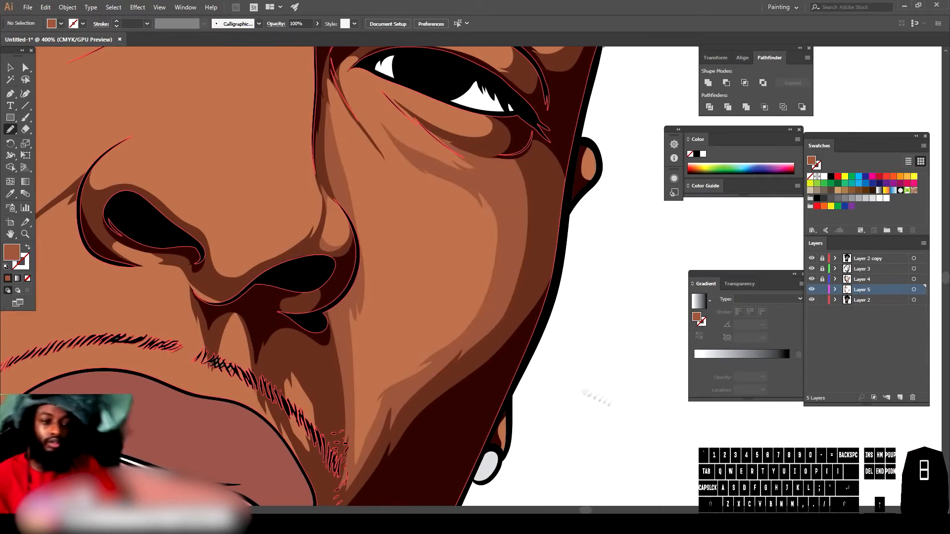
Step: Draw light skin-tone shapes under the right eye
key(ctrl+minus)
key(ctrl+minus)
key(ctrl+minus)
drag(521, 381, 512, 442)
key(ctrl+equal)
key(ctrl+equal)
key(ctrl+equal)
key(ctrl+equal)
drag(238, 362, 236, 266)
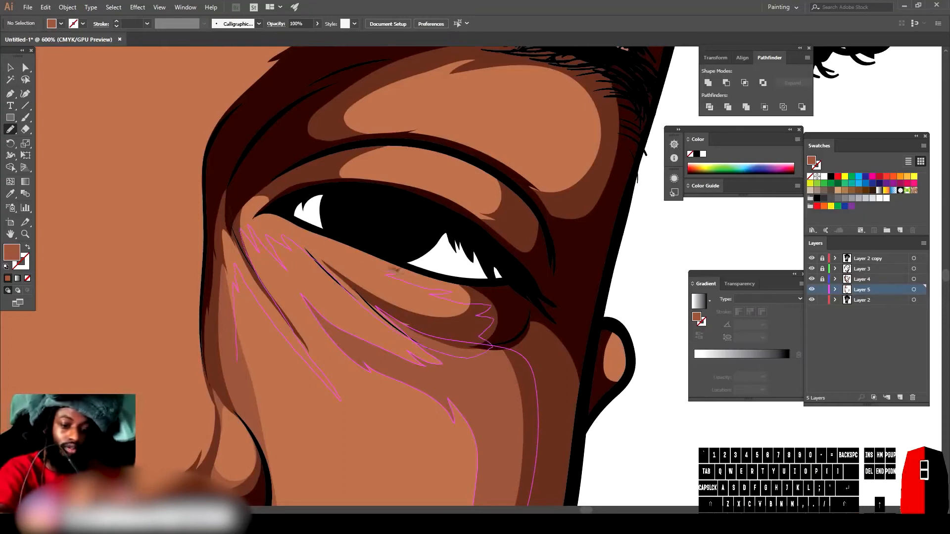
drag(264, 183, 261, 186)
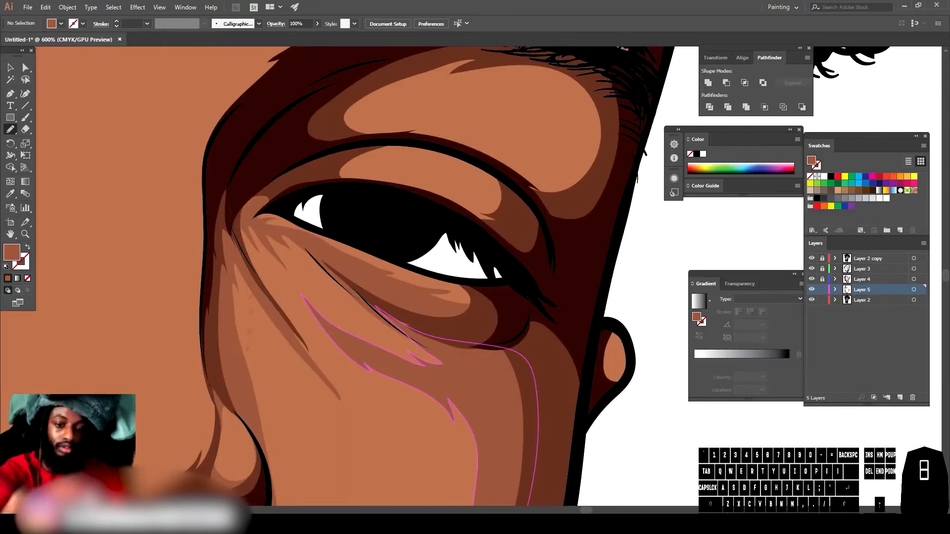
Step: Draw another light skin-tone shape beside the right eye's lower lid
key(ctrl+minus)
key(ctrl+minus)
key(ctrl+minus)
key(ctrl+equal)
key(ctrl+equal)
scroll(635, 405, up, 2)
mouse_move(488, 295)
mouse_down()
mouse_move(473, 289)
mouse_move(489, 285)
mouse_move(488, 295)
mouse_up()
drag(483, 249, 449, 194)
drag(366, 228, 483, 249)
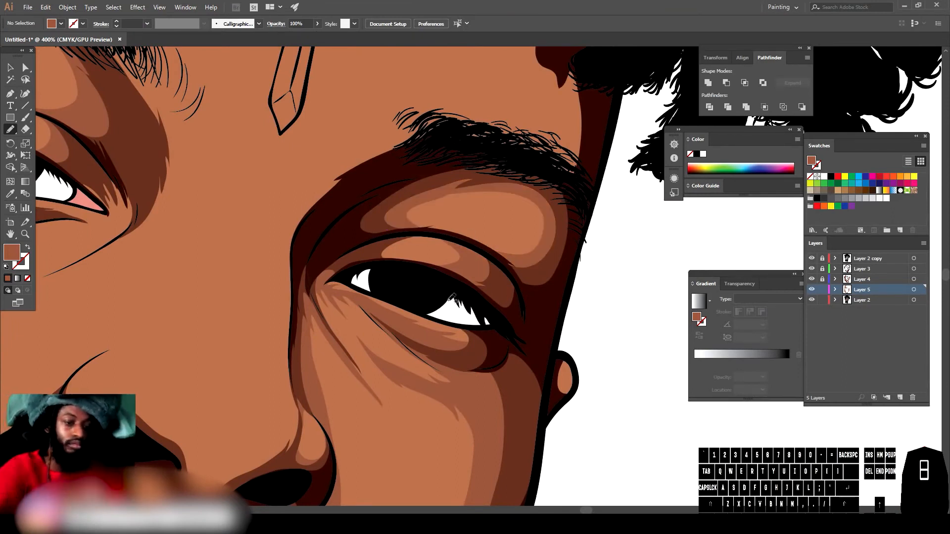
Step: Draw a light highlight shape over the top of the nose's left nostril wing
key(ctrl+minus)
key(ctrl+minus)
key(ctrl+minus)
key(ctrl+minus)
scroll(579, 376, left, 2)
scroll(581, 369, down, 3)
scroll(581, 369, up, 2)
key(ctrl+equal)
key(ctrl+equal)
key(ctrl+equal)
key(ctrl+equal)
key(ctrl+equal)
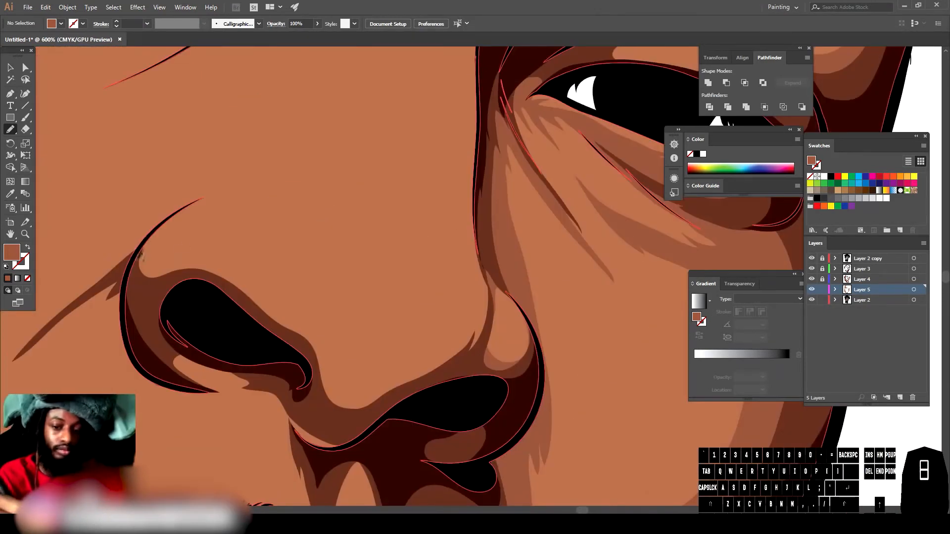
drag(158, 225, 182, 254)
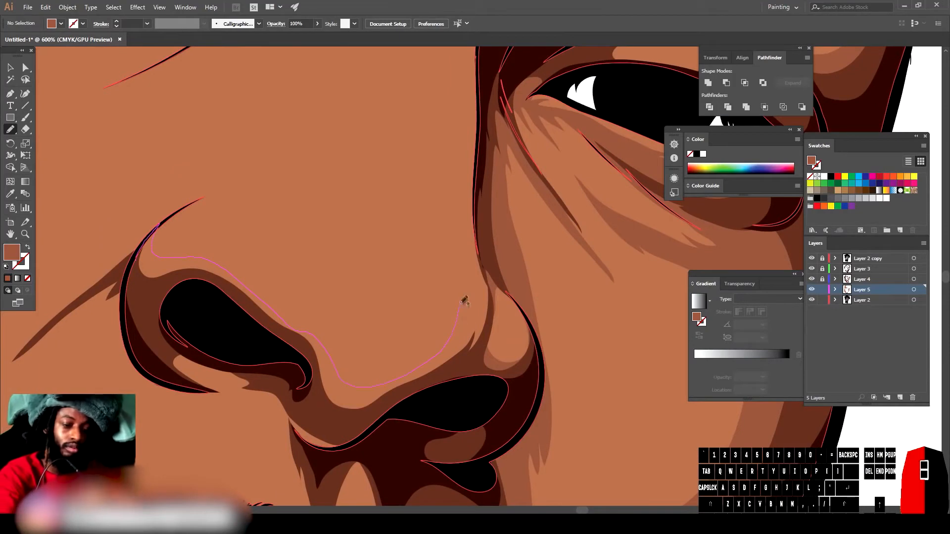
mouse_move(473, 243)
mouse_down()
mouse_move(477, 355)
mouse_move(149, 302)
mouse_move(157, 225)
mouse_up()
scroll(159, 187, down, 3)
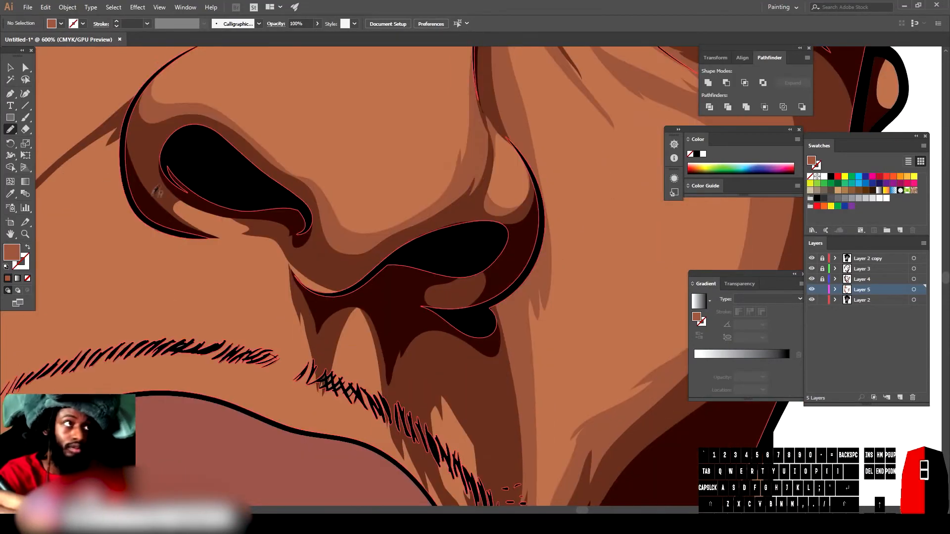
mouse_move(453, 499)
mouse_down()
mouse_move(253, 200)
mouse_move(156, 188)
mouse_up()
Step: Add a small light skin-tone shape near the nose tip
key(ctrl+minus)
key(ctrl+minus)
key(ctrl+minus)
key(ctrl+minus)
scroll(445, 277, down, 1)
key(ctrl+equal)
key(ctrl+equal)
key(ctrl+equal)
key(ctrl+equal)
drag(311, 311, 377, 324)
Step: Draw a light skin-tone shape along the nose bridge between the eyes
key(ctrl+minus)
key(ctrl+minus)
key(ctrl+minus)
key(ctrl+minus)
scroll(577, 284, up, 1)
key(ctrl+minus)
scroll(569, 312, up, 1)
key(ctrl+equal)
key(ctrl+equal)
key(ctrl+equal)
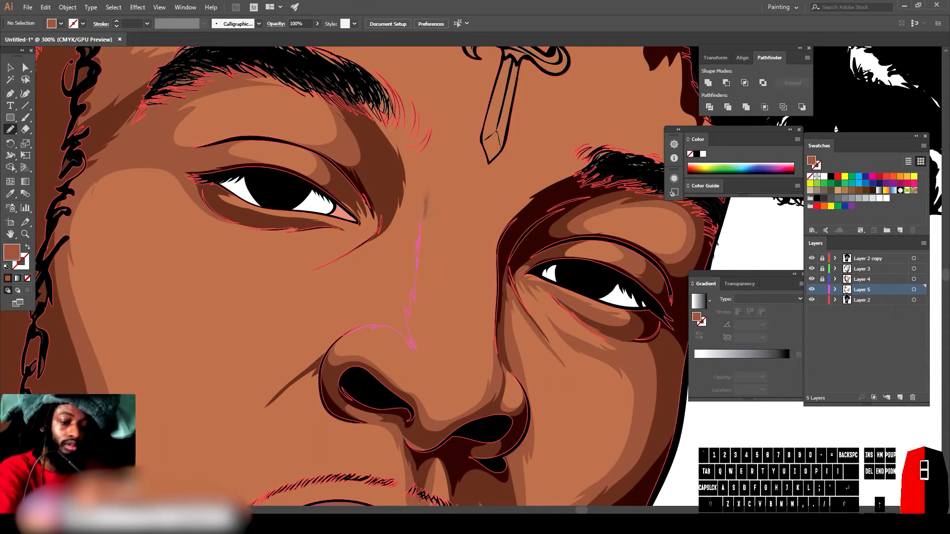
drag(433, 178, 321, 67)
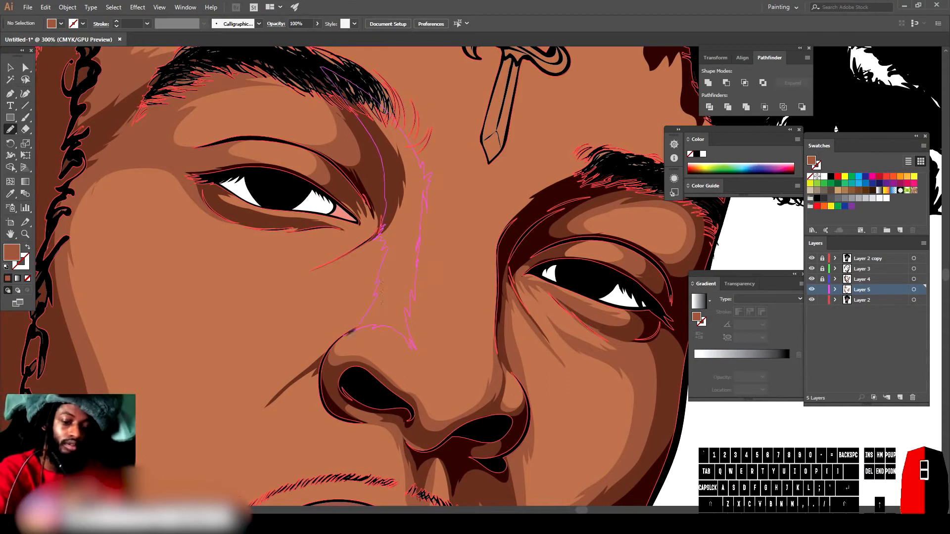
drag(357, 326, 357, 326)
Step: Draw a light stroke from the inner corner of the left eye down across the cheek
key(ctrl+minus)
key(ctrl+minus)
key(ctrl+equal)
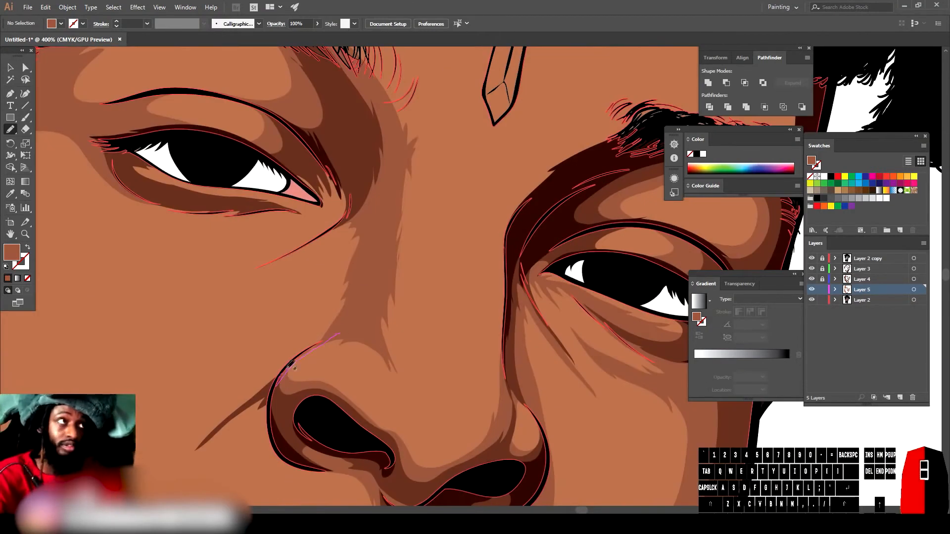
scroll(321, 242, down, 5)
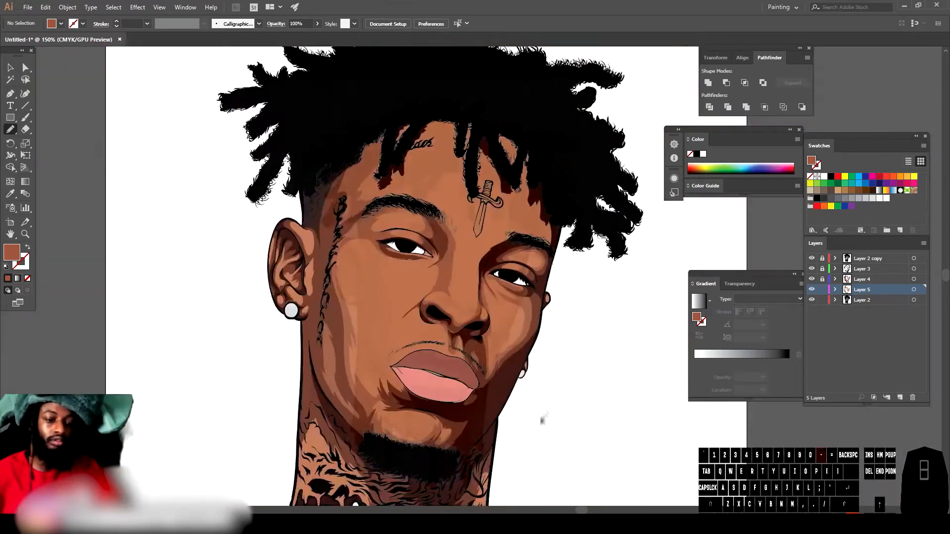
scroll(570, 380, up, 5)
scroll(570, 379, up, 2)
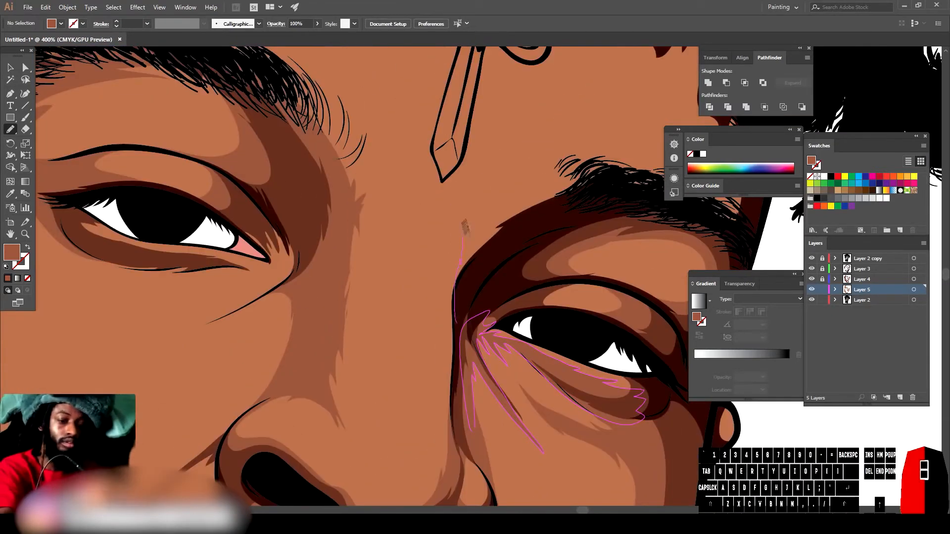
scroll(487, 434, down, 5)
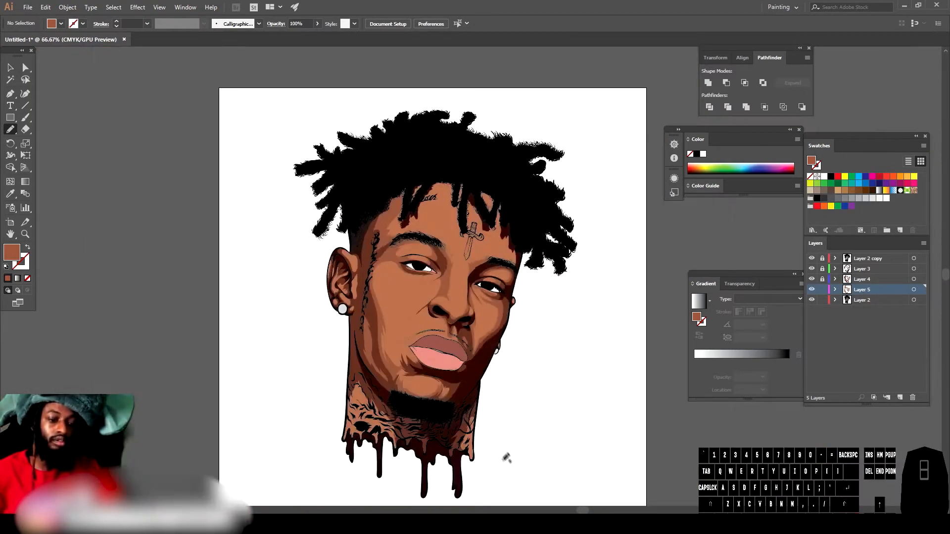
scroll(488, 434, up, 5)
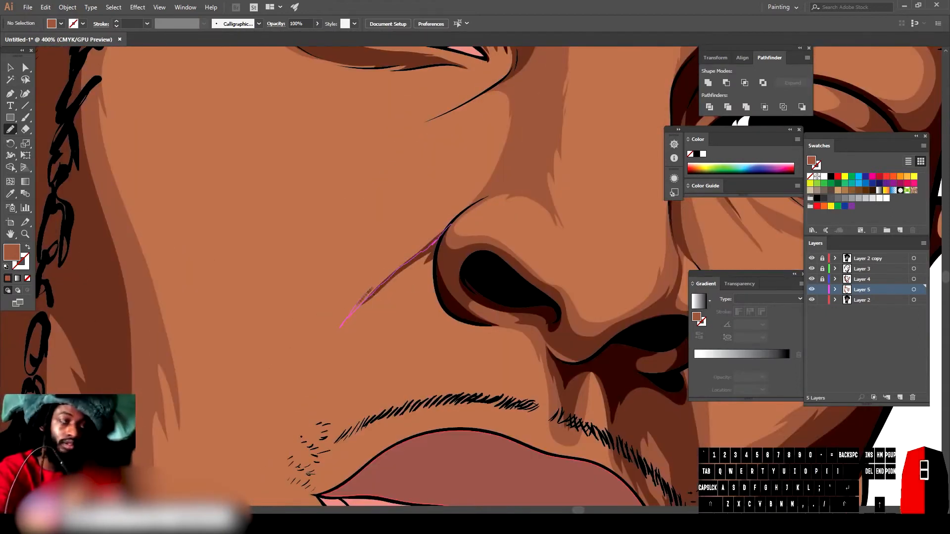
scroll(480, 192, down, 5)
scroll(467, 258, up, 5)
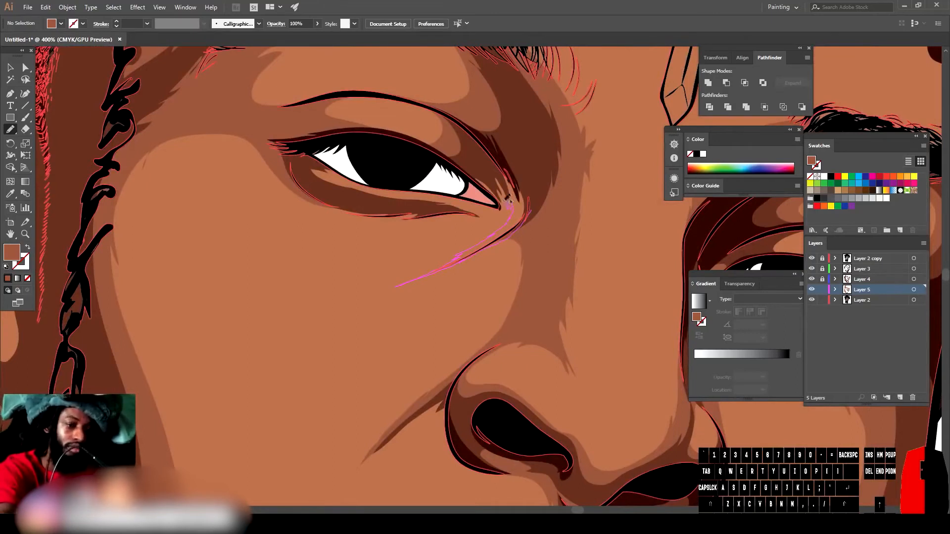
mouse_move(518, 147)
mouse_down()
mouse_move(550, 191)
mouse_move(490, 194)
mouse_move(497, 201)
mouse_move(486, 177)
mouse_move(501, 211)
mouse_move(511, 212)
mouse_move(503, 236)
mouse_move(518, 219)
mouse_move(526, 199)
mouse_up()
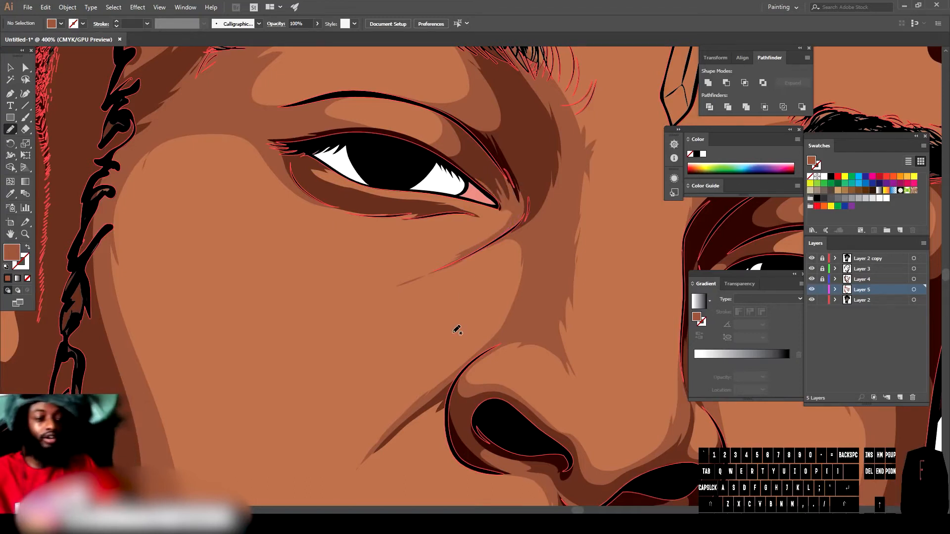
Step: Draw a light skin-tone shape along the lower eyelid of the left eye
key(ctrl+minus)
key(ctrl+minus)
key(ctrl+minus)
key(ctrl+minus)
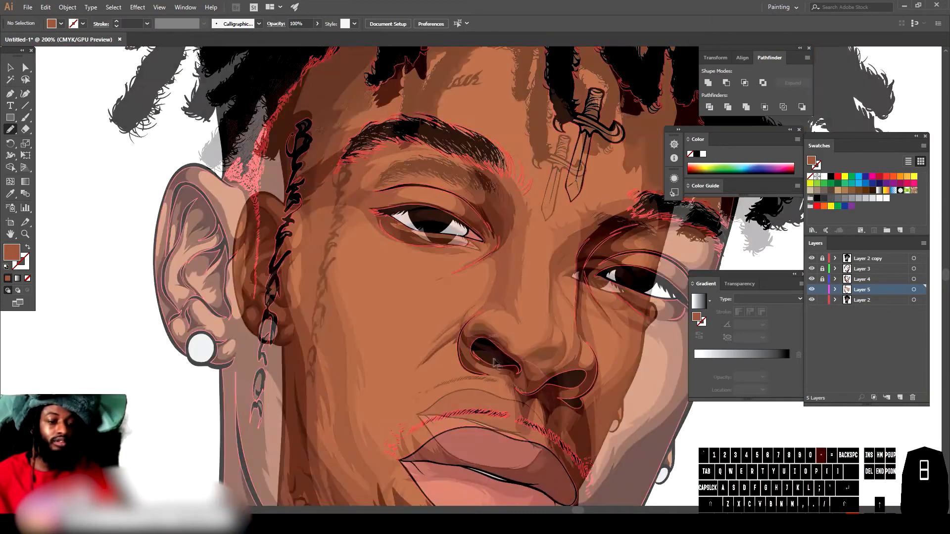
key(ctrl+equal)
key(ctrl+equal)
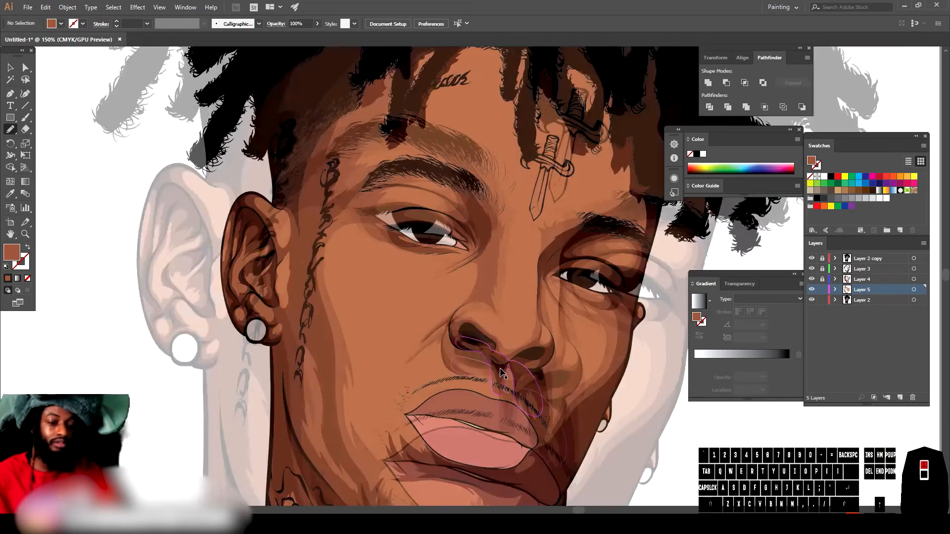
scroll(504, 365, down, 2)
key(ctrl+minus)
scroll(467, 365, left, 2)
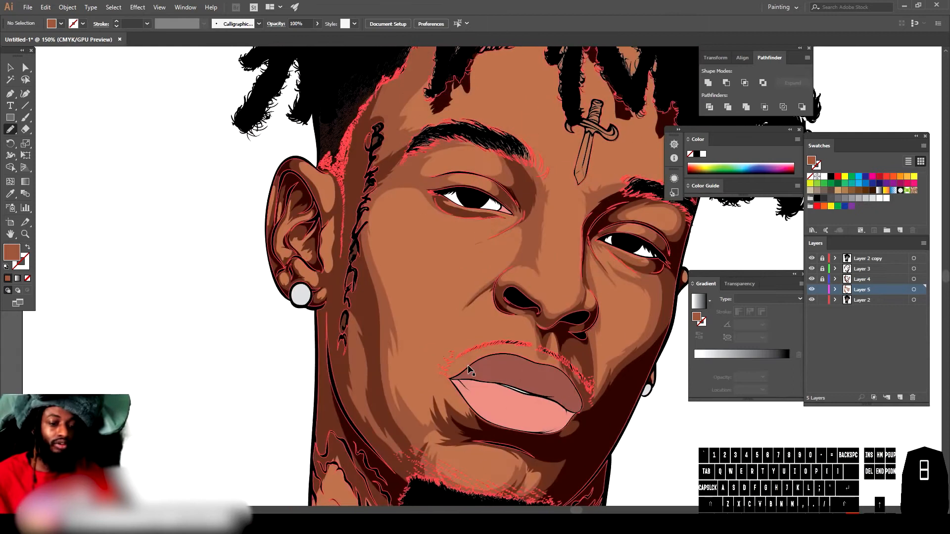
key(ctrl+equal)
scroll(467, 365, right, 1)
key(ctrl+equal)
key(ctrl+equal)
scroll(468, 365, up, 3)
key(ctrl+equal)
scroll(467, 365, up, 4)
key(ctrl+equal)
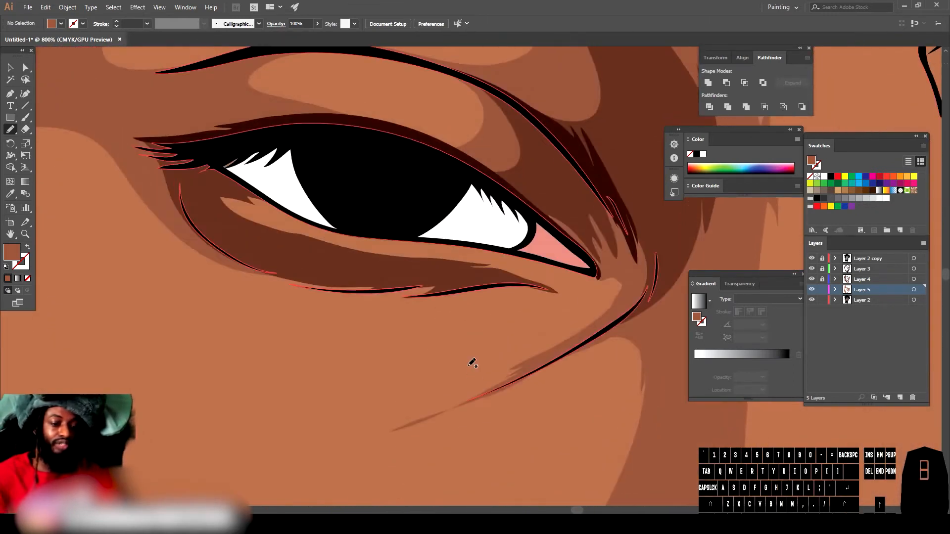
drag(246, 255, 331, 286)
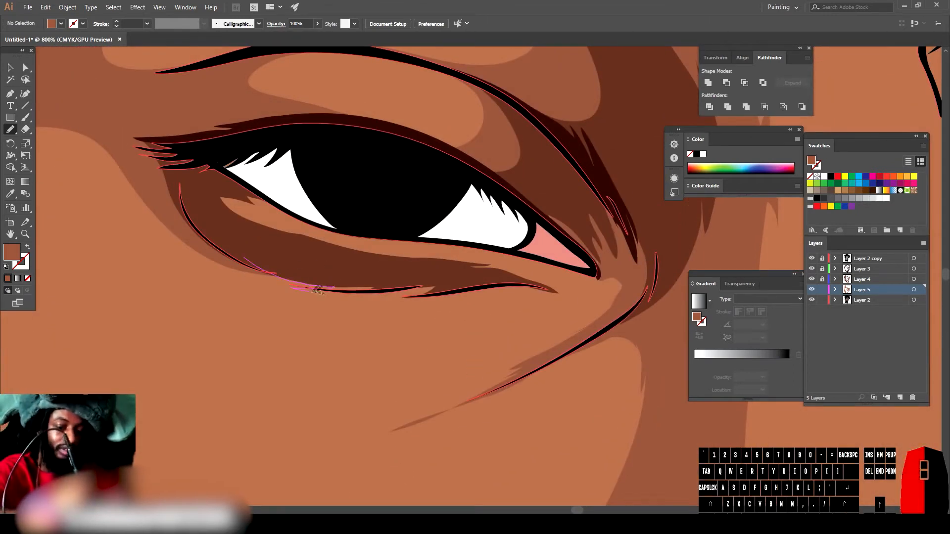
drag(473, 280, 523, 282)
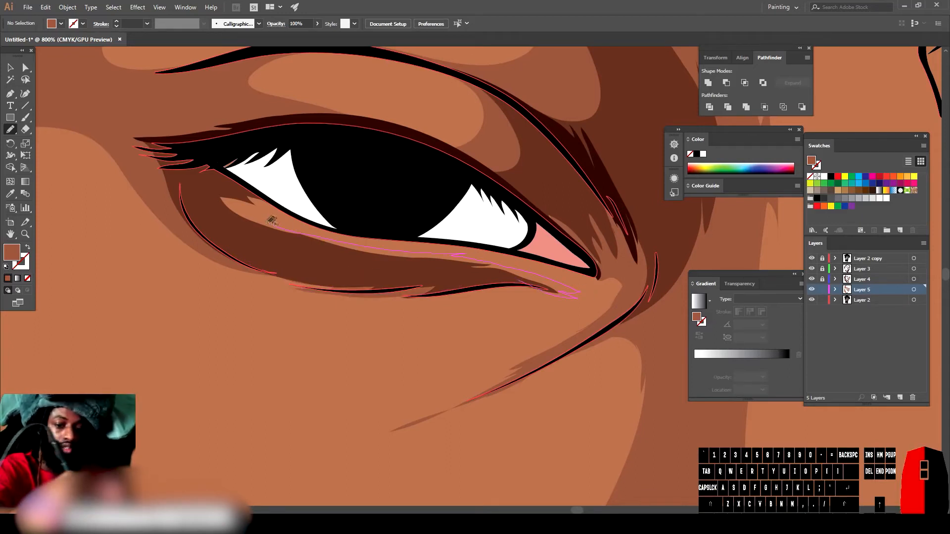
drag(249, 231, 263, 256)
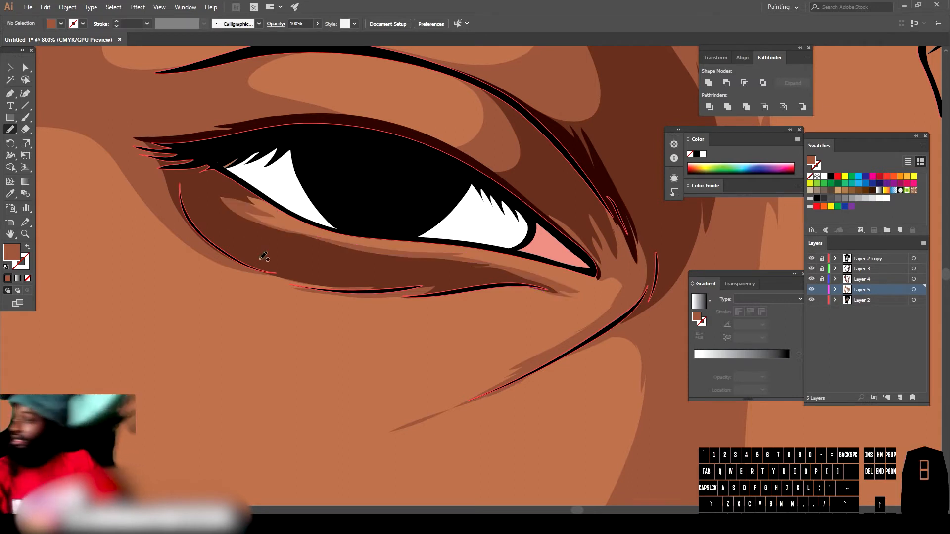
Step: Draw a long light skin-tone shape down the right cheek from beside the nose to the jaw
scroll(263, 255, down, 6)
scroll(629, 396, up, 5)
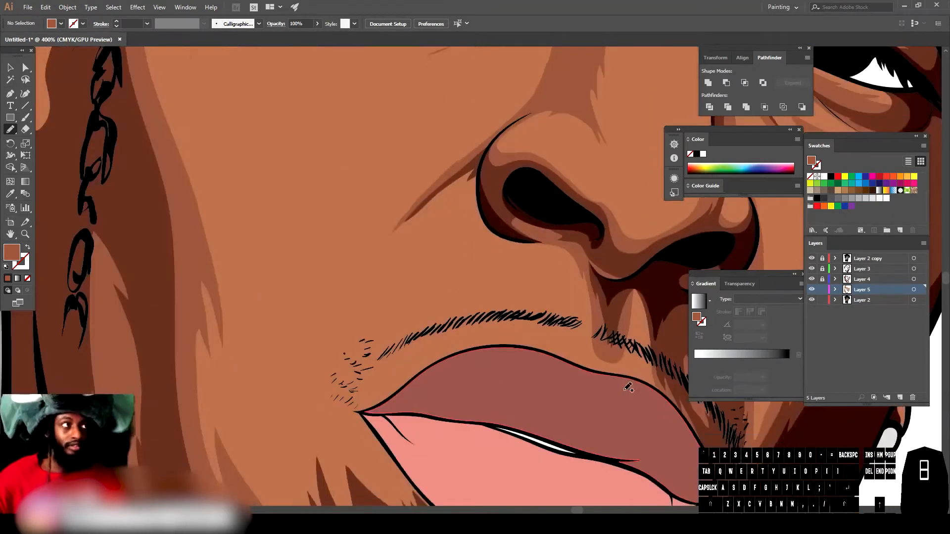
scroll(629, 388, up, 1)
drag(381, 147, 350, 158)
scroll(350, 159, down, 4)
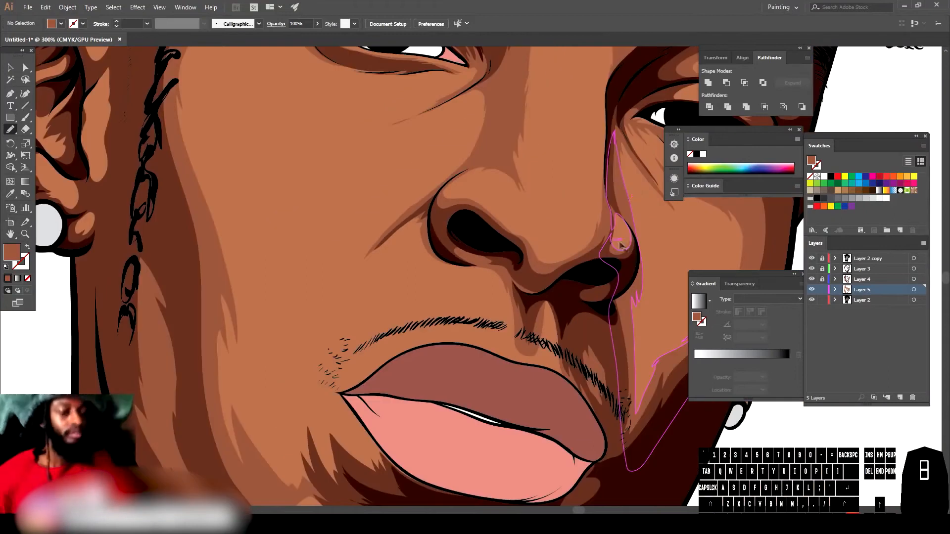
Step: Add small light skin-tone strokes under the left nostril and beside the right end of the moustache
scroll(456, 218, up, 5)
drag(463, 255, 441, 203)
scroll(441, 203, down, 4)
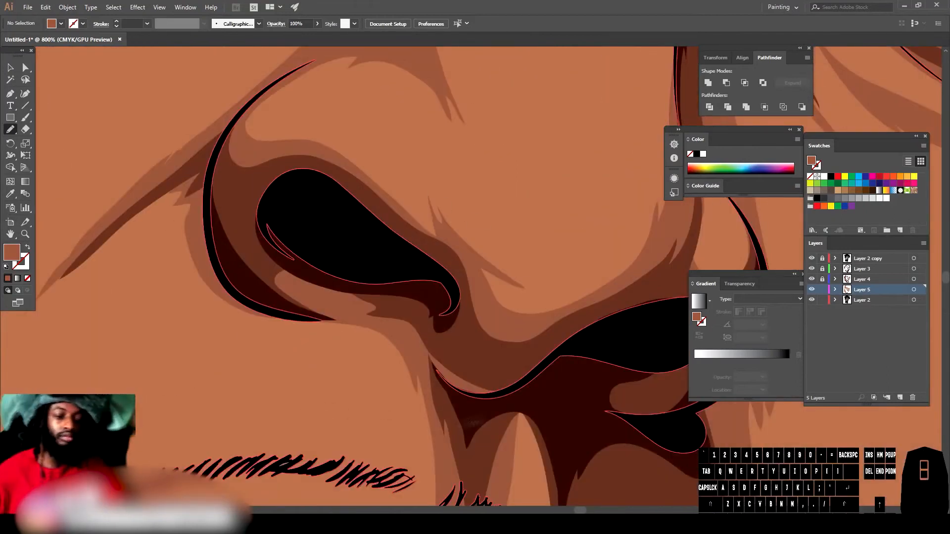
scroll(362, 323, up, 3)
mouse_move(363, 322)
mouse_down()
mouse_move(375, 376)
mouse_move(399, 345)
mouse_up()
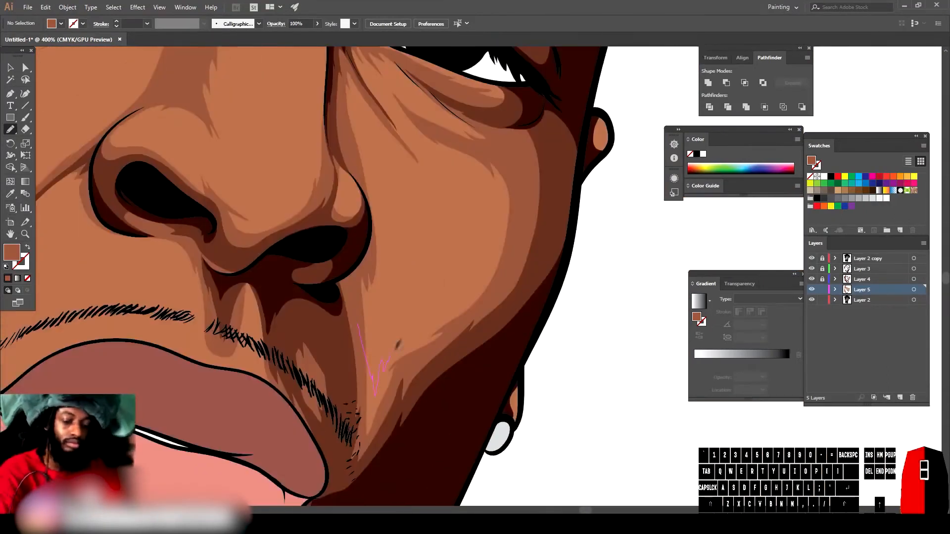
drag(476, 295, 476, 295)
scroll(476, 296, down, 4)
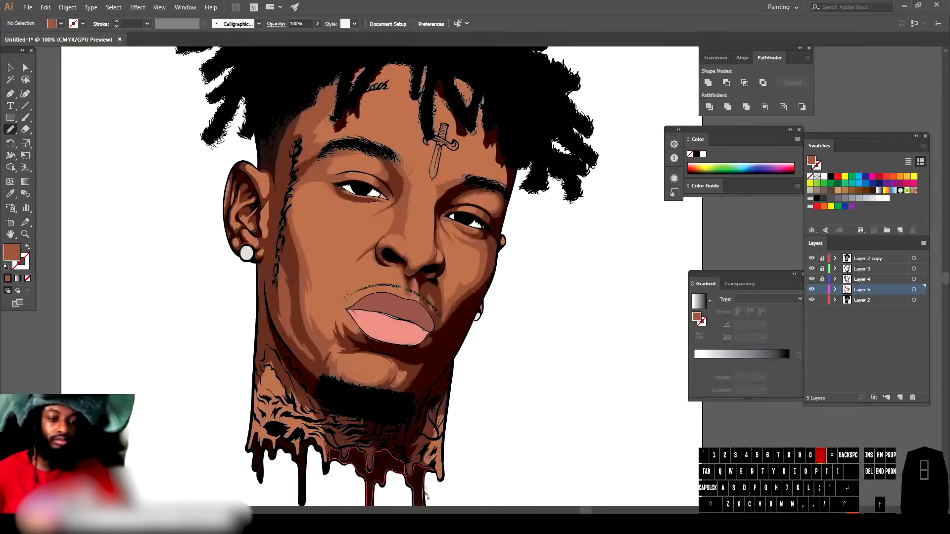
Step: Draw a large light skin-tone shape across the chin below the lower lip
scroll(413, 422, up, 5)
drag(416, 325, 424, 352)
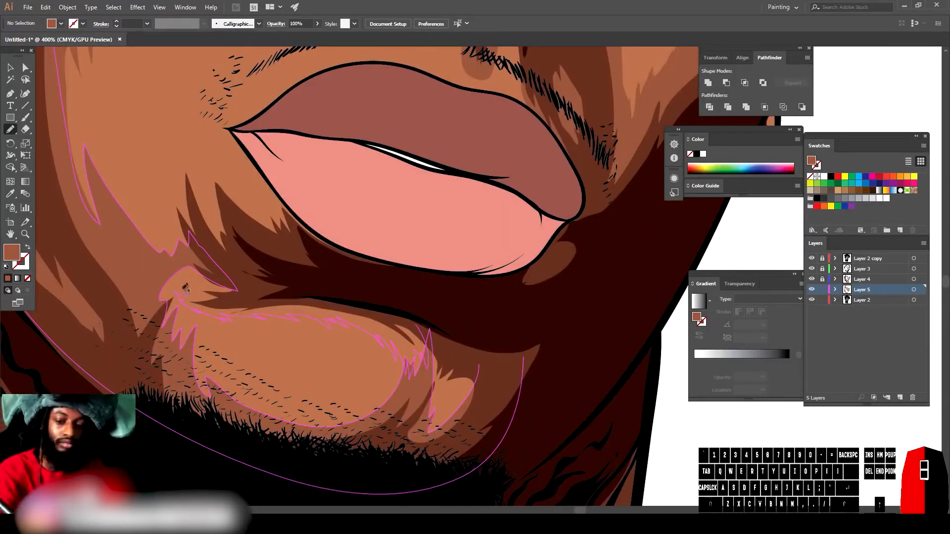
drag(184, 272, 184, 270)
key(ctrl+minus)
key(ctrl+minus)
key(ctrl+minus)
key(ctrl+equal)
key(ctrl+equal)
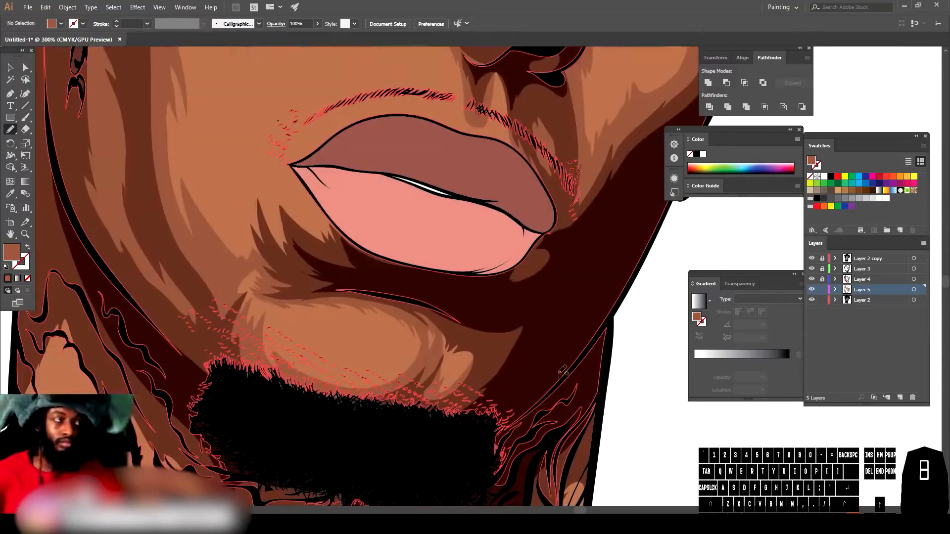
Step: Add light skin-tone strokes along the top edge of the chin beard
drag(415, 362, 392, 371)
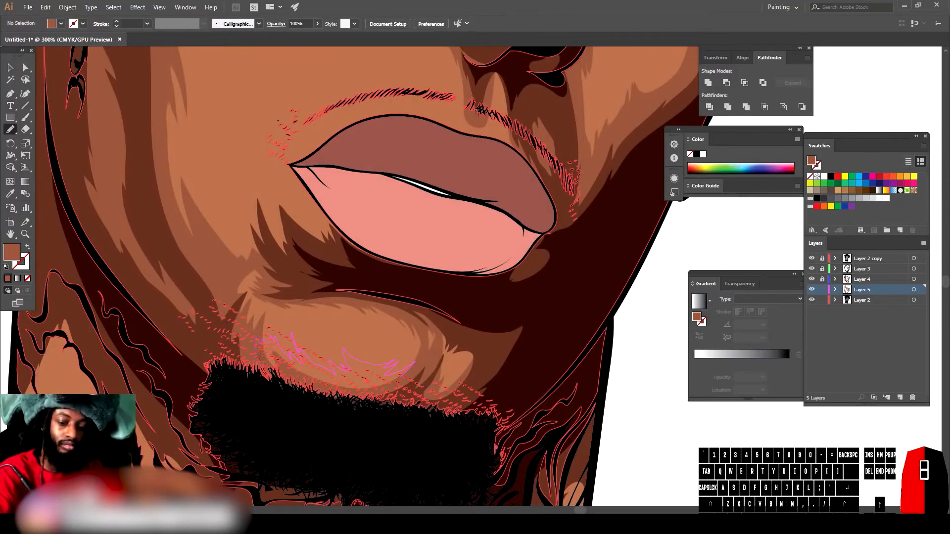
drag(256, 351, 403, 377)
key(ctrl+minus)
key(ctrl+minus)
key(ctrl+minus)
key(ctrl+equal)
key(ctrl+equal)
key(ctrl+equal)
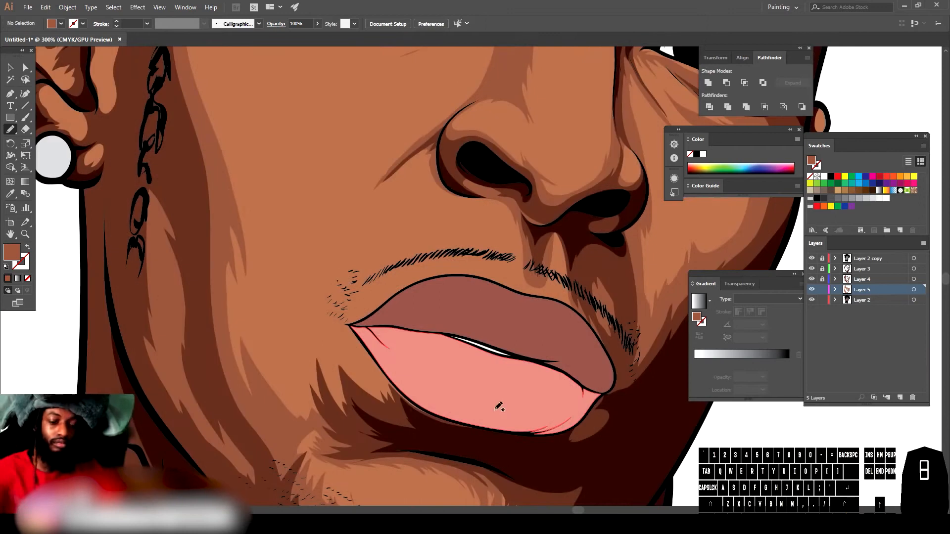
Step: Add light skin-tone strokes at the left corner of the mouth below the moustache
drag(433, 427, 420, 404)
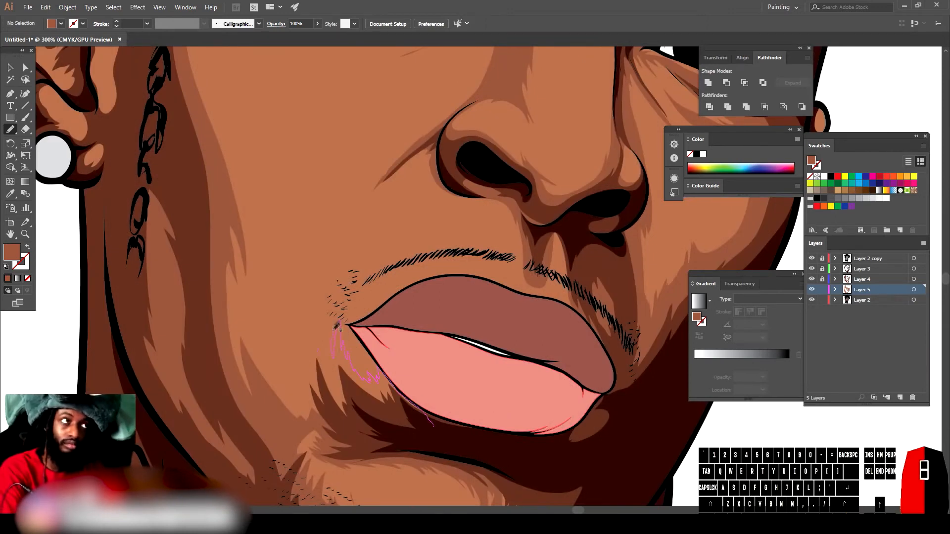
drag(279, 372, 277, 375)
key(ctrl+minus)
key(ctrl+minus)
key(ctrl+minus)
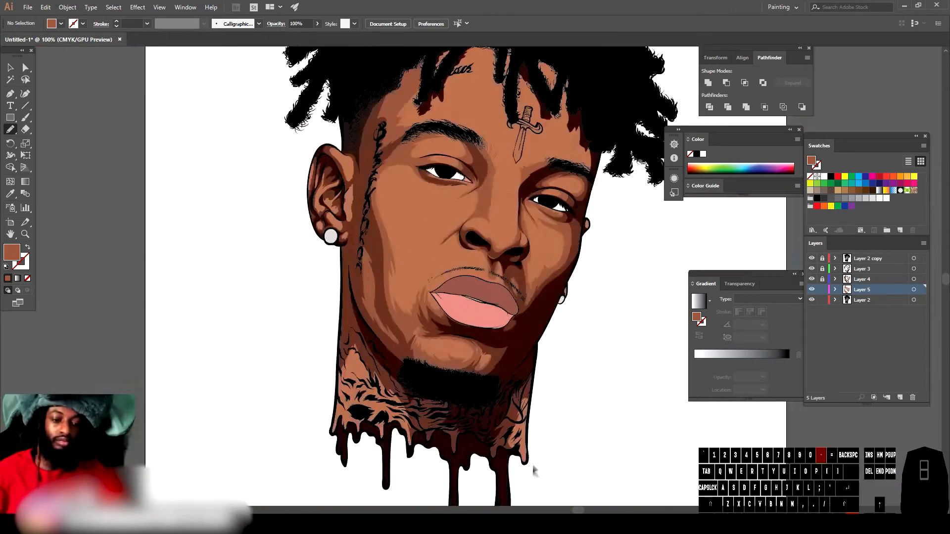
key(ctrl+equal)
key(ctrl+equal)
key(ctrl+equal)
key(ctrl+equal)
drag(369, 398, 366, 339)
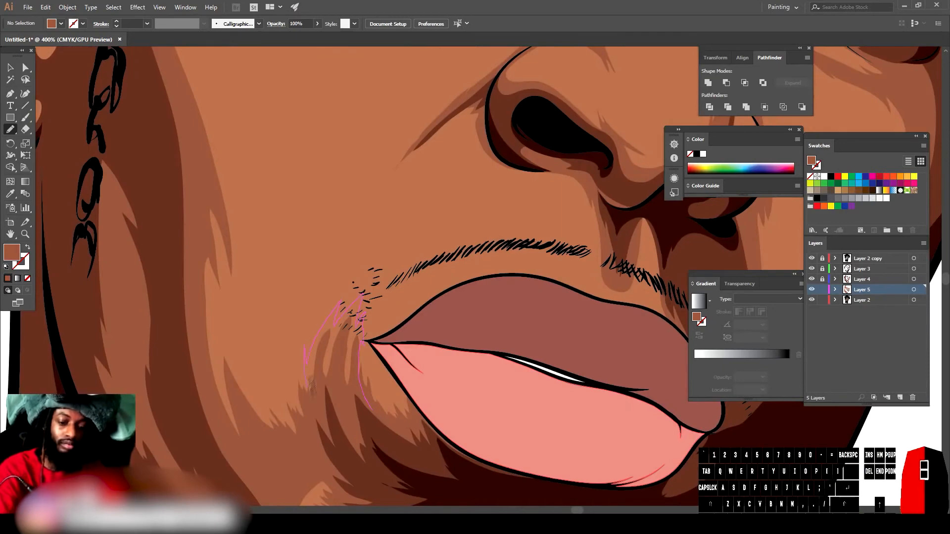
drag(308, 394, 310, 395)
key(ctrl+minus)
key(ctrl+minus)
key(ctrl+minus)
key(ctrl+minus)
key(ctrl+minus)
key(ctrl+equal)
key(ctrl+equal)
key(ctrl+equal)
key(ctrl+equal)
key(ctrl+equal)
Step: Draw light skin-tone shapes around the base of the nose and down the philtrum
drag(372, 288, 411, 325)
drag(494, 389, 462, 302)
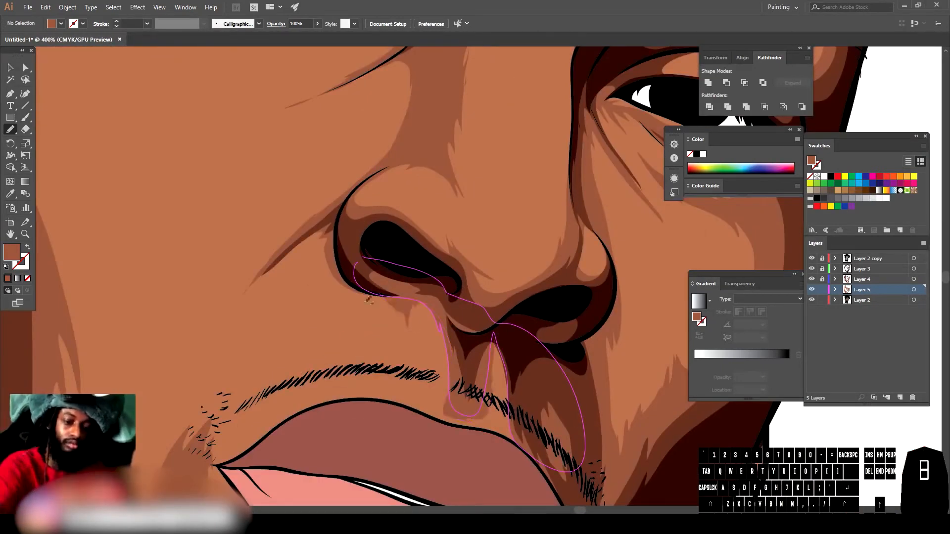
key(ctrl+minus)
key(ctrl+minus)
key(ctrl+minus)
key(ctrl+minus)
drag(573, 392, 517, 247)
key(ctrl+equal)
key(ctrl+equal)
key(ctrl+equal)
key(ctrl+equal)
mouse_move(364, 387)
mouse_down()
mouse_move(346, 382)
mouse_move(426, 416)
mouse_move(349, 380)
mouse_up()
key(ctrl+minus)
key(ctrl+minus)
key(ctrl+minus)
key(ctrl+minus)
scroll(282, 478, left, 5)
key(ctrl+equal)
key(ctrl+equal)
key(ctrl+equal)
key(ctrl+equal)
scroll(270, 463, down, 3)
Step: Draw light skin-tone highlight shapes over the neck tattoo area above the drips
drag(478, 387, 463, 435)
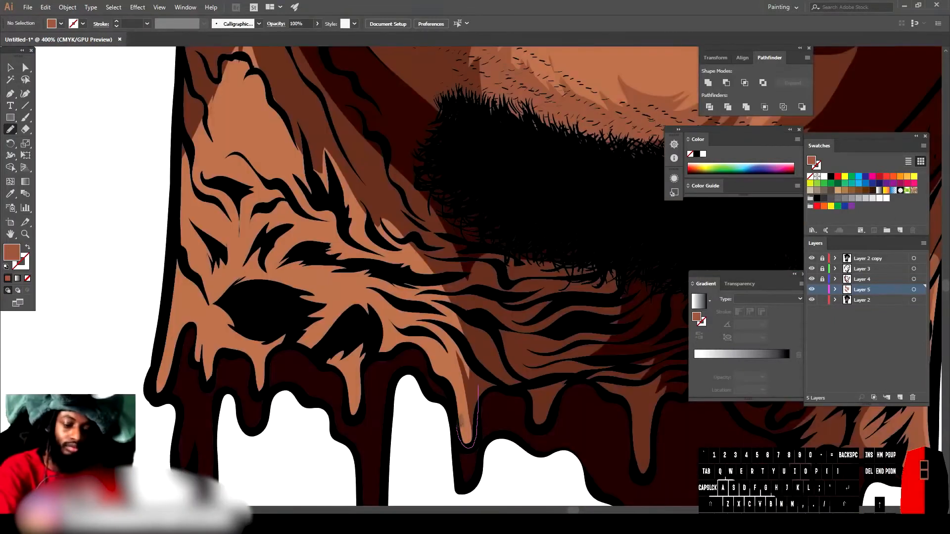
mouse_move(267, 186)
mouse_down()
mouse_move(478, 389)
mouse_move(458, 429)
mouse_up()
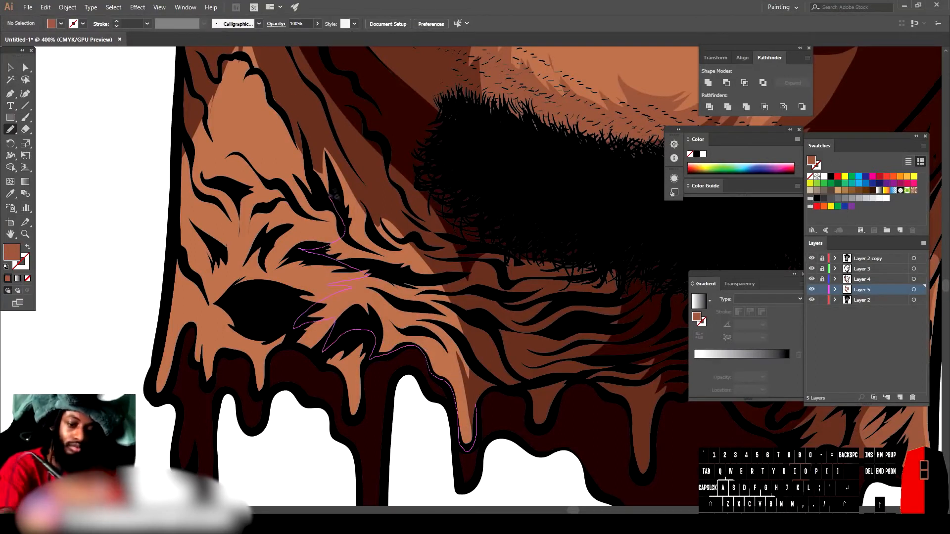
drag(335, 206, 476, 407)
scroll(557, 461, down, 4)
scroll(383, 317, up, 3)
mouse_move(395, 339)
mouse_down()
mouse_move(387, 366)
mouse_move(368, 347)
mouse_move(316, 324)
mouse_up()
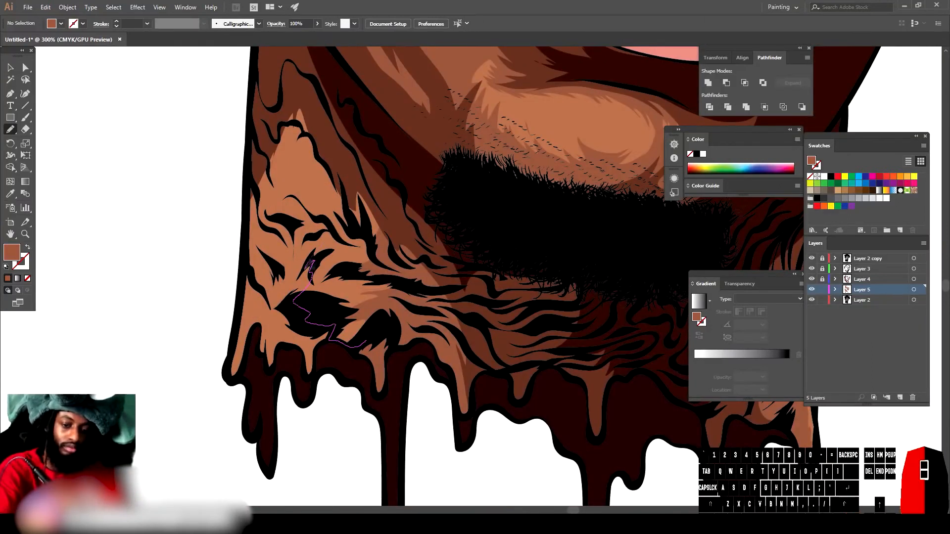
drag(285, 96, 282, 94)
Step: Set the fill to purple (H 269°, S 41%) and paint shadow shapes along the upper edge of the eye whites
scroll(629, 450, down, 4)
scroll(602, 423, up, 5)
scroll(574, 450, up, 5)
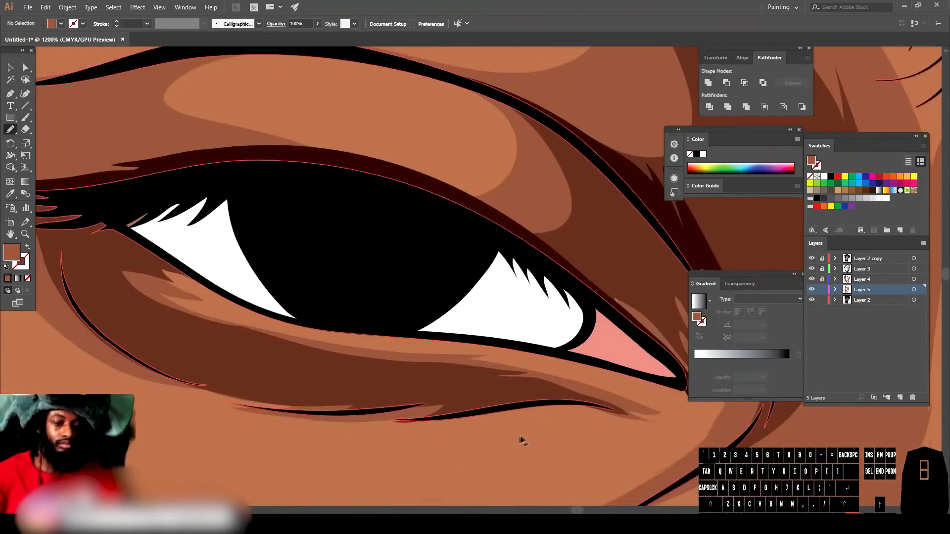
double_click(12, 253)
click(752, 426)
drag(753, 426, 754, 413)
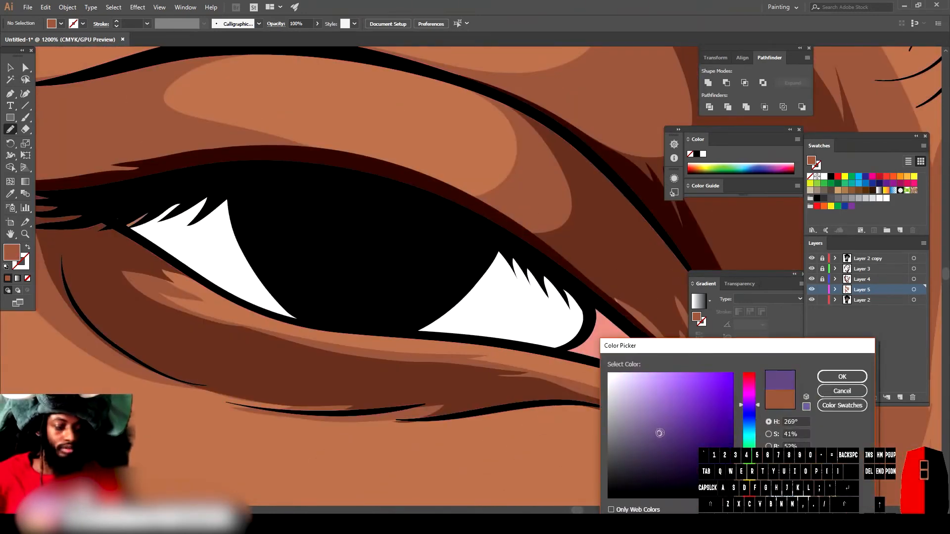
click(842, 377)
mouse_move(108, 208)
mouse_down()
mouse_move(196, 272)
mouse_move(379, 227)
mouse_move(567, 349)
mouse_move(174, 173)
mouse_move(108, 208)
mouse_up()
key(ctrl+minus)
key(ctrl+minus)
key(ctrl+minus)
key(ctrl+minus)
key(ctrl+minus)
key(ctrl+minus)
key(ctrl+minus)
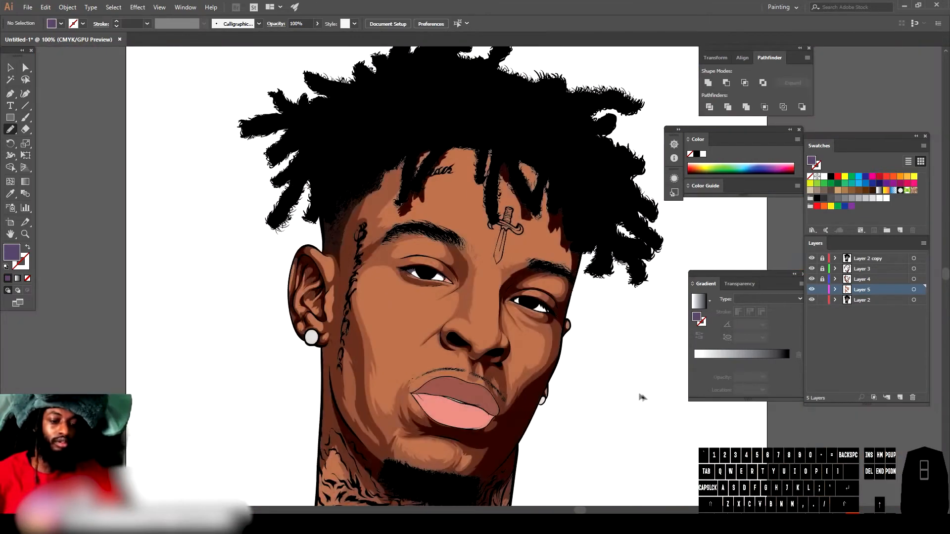
drag(712, 420, 630, 395)
key(ctrl+equal)
key(ctrl+equal)
key(ctrl+equal)
key(ctrl+equal)
key(ctrl+equal)
key(ctrl+equal)
key(ctrl+equal)
mouse_move(404, 308)
mouse_down()
mouse_move(490, 292)
mouse_move(287, 208)
mouse_move(153, 188)
mouse_move(404, 307)
mouse_up()
key(ctrl+minus)
key(ctrl+minus)
key(ctrl+minus)
key(ctrl+minus)
key(ctrl+minus)
drag(602, 434, 702, 436)
key(ctrl+equal)
key(ctrl+equal)
key(ctrl+equal)
key(ctrl+equal)
key(ctrl+equal)
key(ctrl+equal)
key(ctrl+equal)
drag(421, 257, 471, 475)
Step: Sample the eye's pink inner corner, darken the fill to H 5°, S 58%, and paint a shadow on it
key(i)
click(441, 300)
double_click(12, 252)
click(683, 438)
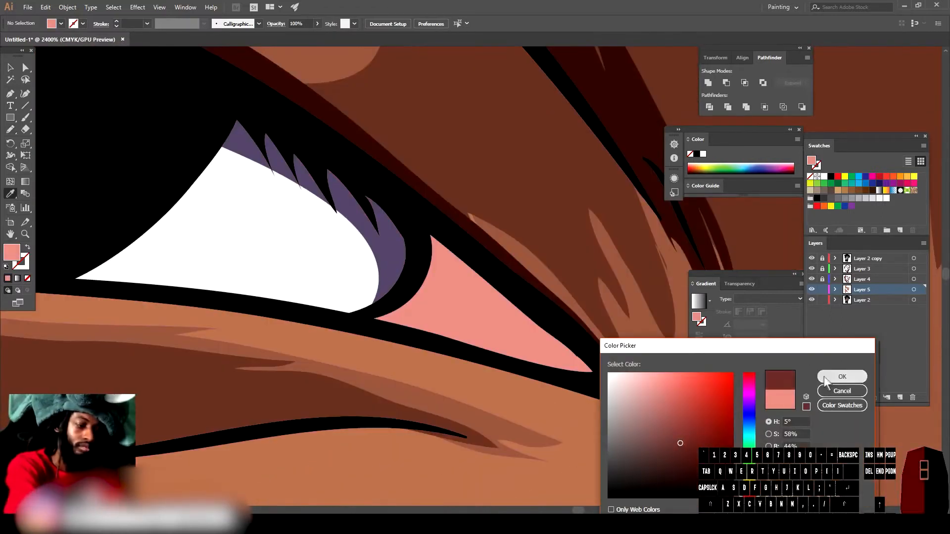
click(840, 377)
key(n)
drag(422, 224, 398, 300)
drag(465, 349, 398, 302)
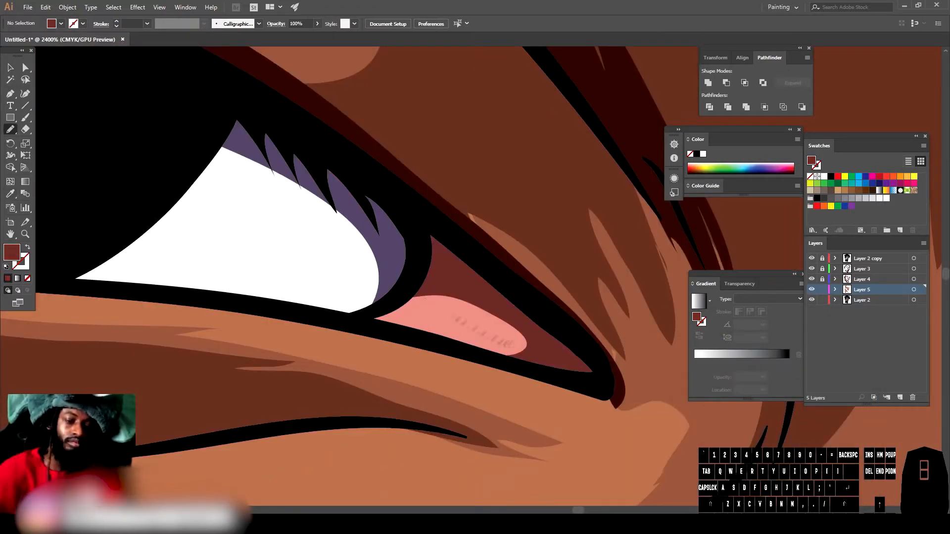
Step: Sample the upper lip colour, darken the fill to H 0°, S 59%, and draw a shadow along the upper lip's lower half
key(ctrl+minus)
key(ctrl+minus)
key(ctrl+minus)
key(ctrl+minus)
key(ctrl+minus)
key(ctrl+minus)
key(ctrl+minus)
key(ctrl+minus)
scroll(591, 363, left, 5)
scroll(591, 362, down, 5)
key(ctrl+equal)
key(ctrl+equal)
key(ctrl+equal)
key(ctrl+equal)
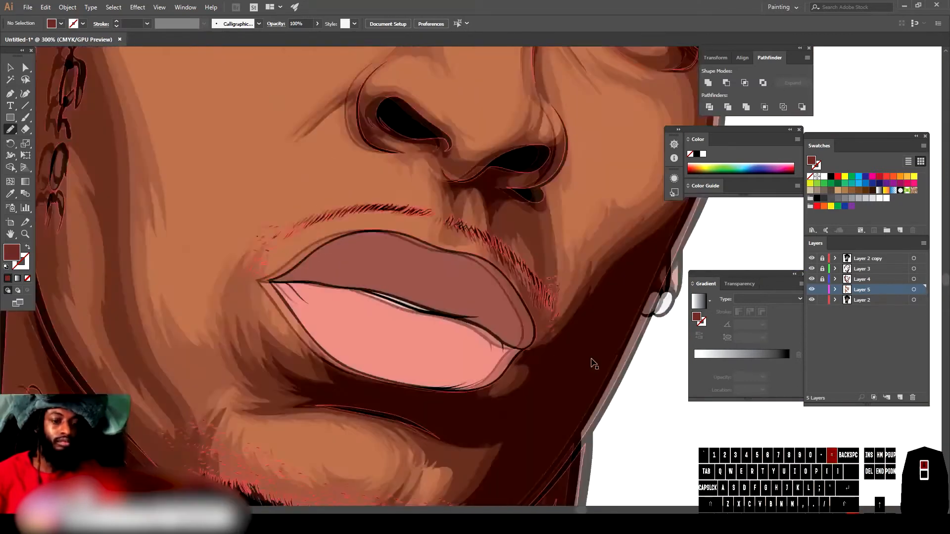
scroll(578, 321, left, 2)
key(i)
click(577, 321)
double_click(12, 252)
drag(686, 461, 677, 453)
click(749, 498)
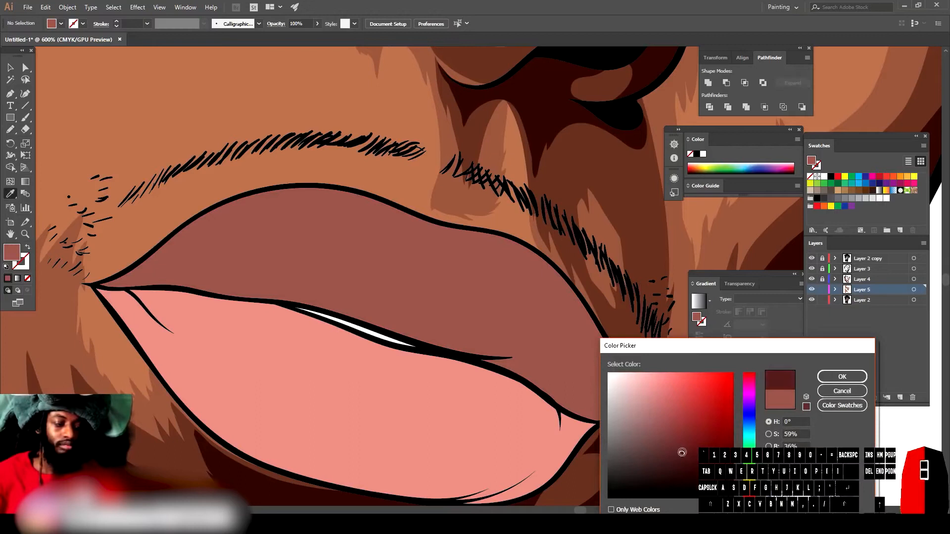
click(842, 376)
key(ctrl+equal)
scroll(348, 233, left, 2)
key(n)
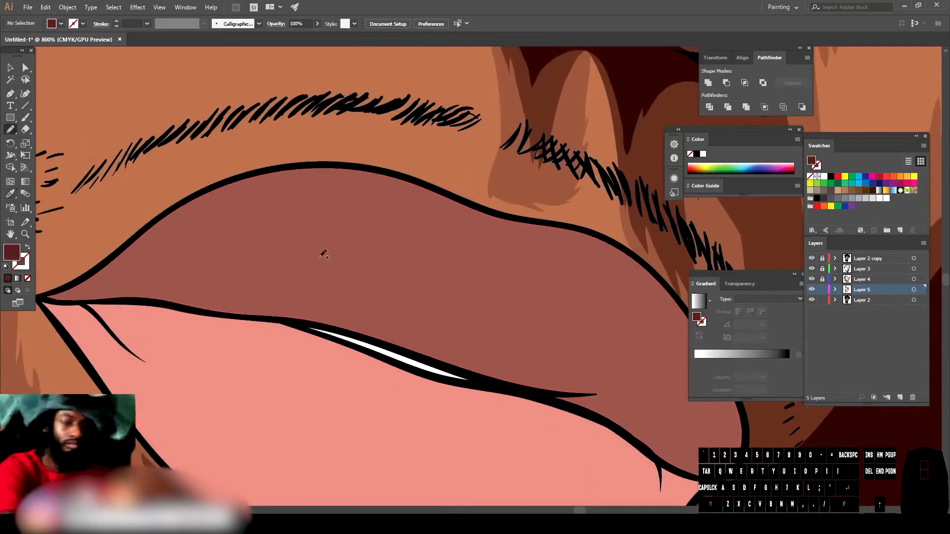
scroll(322, 252, up, 2)
scroll(346, 277, down, 3)
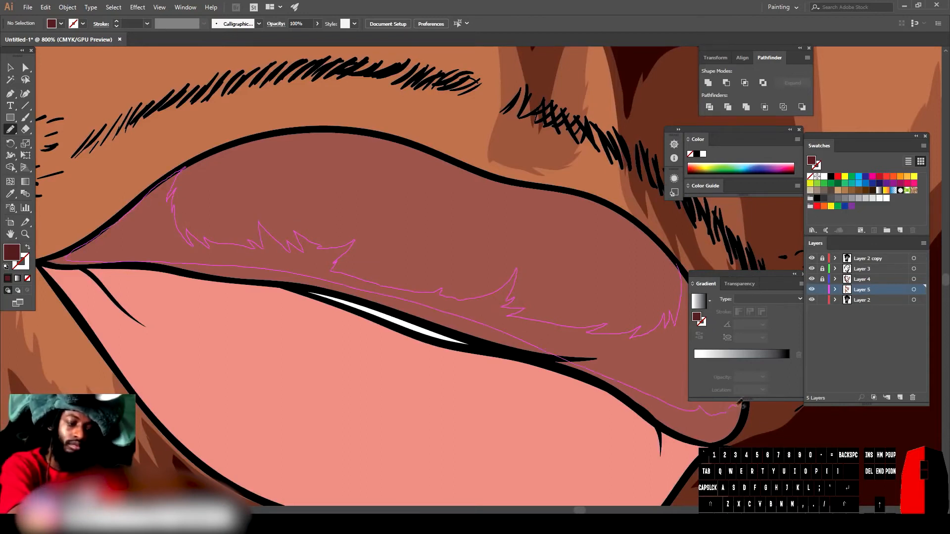
drag(734, 405, 736, 395)
Step: Extend the dark upper-lip shadow into the lip's right corner
key(ctrl+minus)
key(ctrl+minus)
key(ctrl+minus)
scroll(613, 415, right, 3)
key(ctrl+equal)
key(ctrl+equal)
key(ctrl+equal)
key(ctrl+equal)
scroll(317, 327, down, 3)
drag(312, 325, 327, 334)
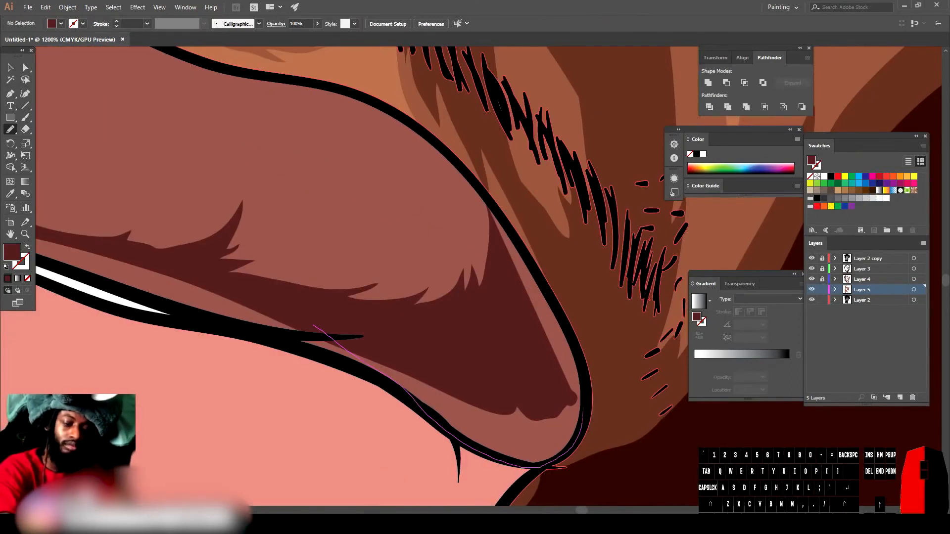
mouse_move(583, 434)
mouse_down()
mouse_move(544, 285)
mouse_move(526, 253)
mouse_up()
drag(481, 190, 313, 326)
drag(433, 398, 263, 317)
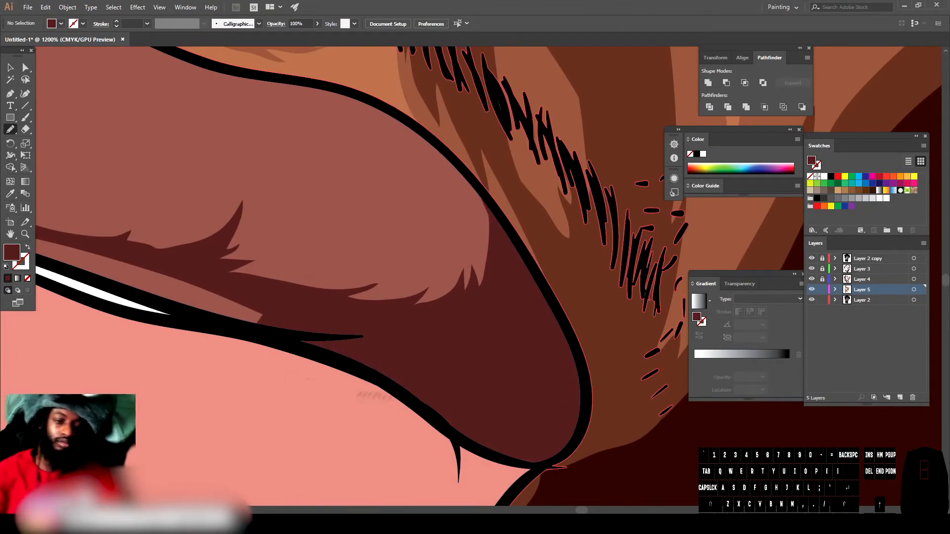
drag(307, 388, 484, 444)
mouse_move(148, 291)
mouse_down()
mouse_move(306, 310)
mouse_move(148, 291)
mouse_move(212, 308)
mouse_move(512, 323)
mouse_move(184, 274)
mouse_up()
scroll(244, 352, left, 7)
scroll(244, 351, up, 1)
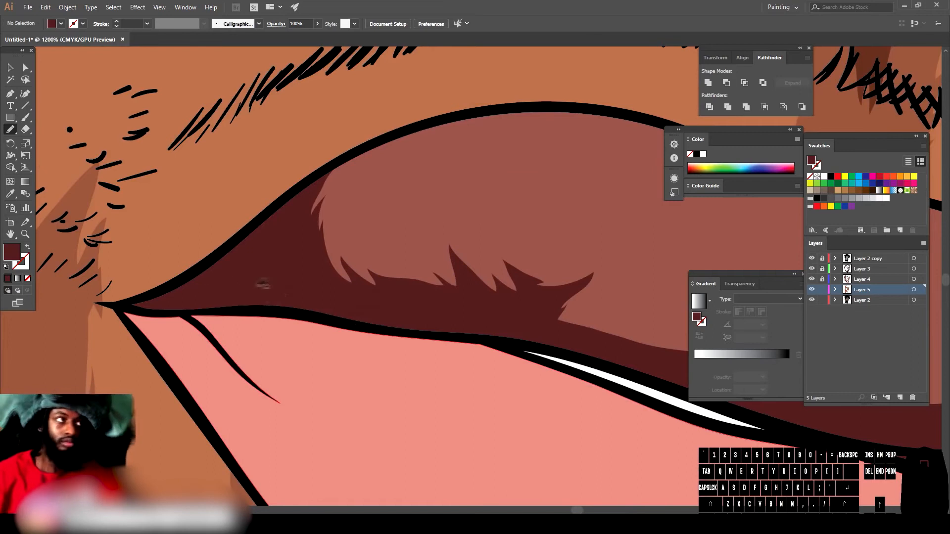
Step: Paint another dark shadow shape across the middle of the upper lip, blending into the existing shadow
key(ctrl+minus)
key(ctrl+minus)
key(ctrl+minus)
key(ctrl+minus)
key(ctrl+minus)
key(ctrl+minus)
key(ctrl+minus)
key(ctrl+minus)
key(ctrl+equal)
key(ctrl+equal)
key(ctrl+equal)
key(ctrl+equal)
key(ctrl+equal)
scroll(543, 341, right, 3)
key(ctrl+equal)
key(ctrl+equal)
drag(339, 277, 415, 251)
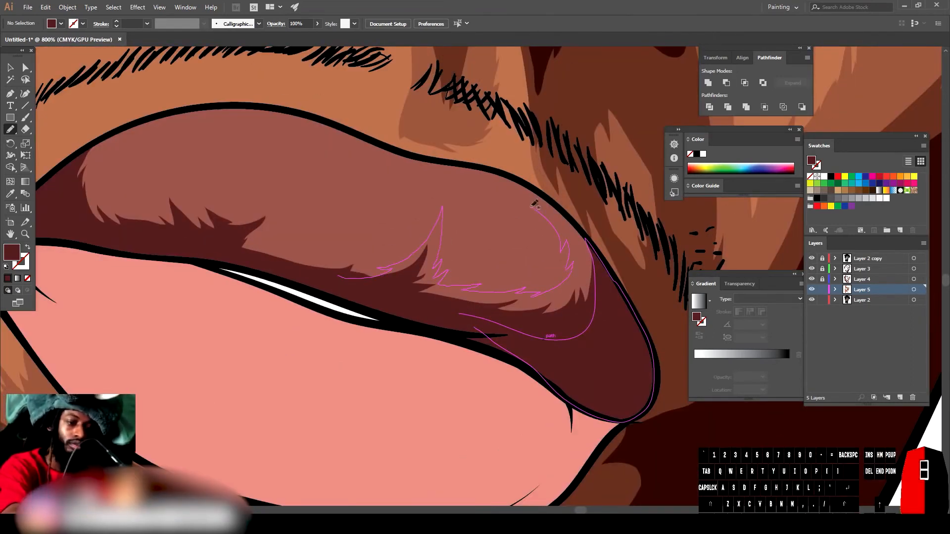
mouse_move(547, 195)
mouse_down()
mouse_move(351, 285)
mouse_move(339, 277)
mouse_up()
Step: Sample the lower lip colour and darken the fill to H 5°, S 49%
key(ctrl+minus)
key(ctrl+minus)
key(ctrl+minus)
key(ctrl+minus)
scroll(563, 363, left, 1)
key(ctrl+equal)
key(ctrl+equal)
key(ctrl+equal)
key(ctrl+equal)
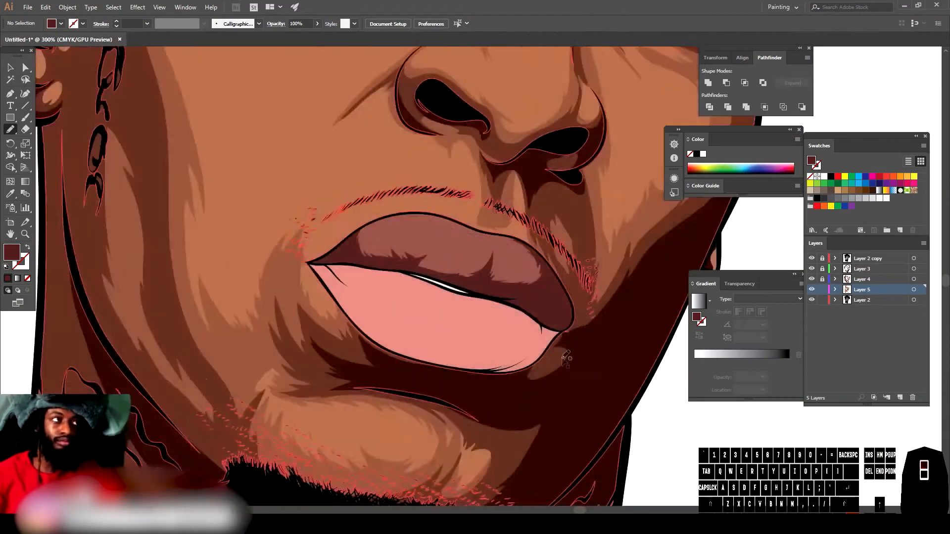
scroll(562, 363, down, 3)
key(i)
click(562, 362)
double_click(12, 252)
drag(676, 419, 671, 416)
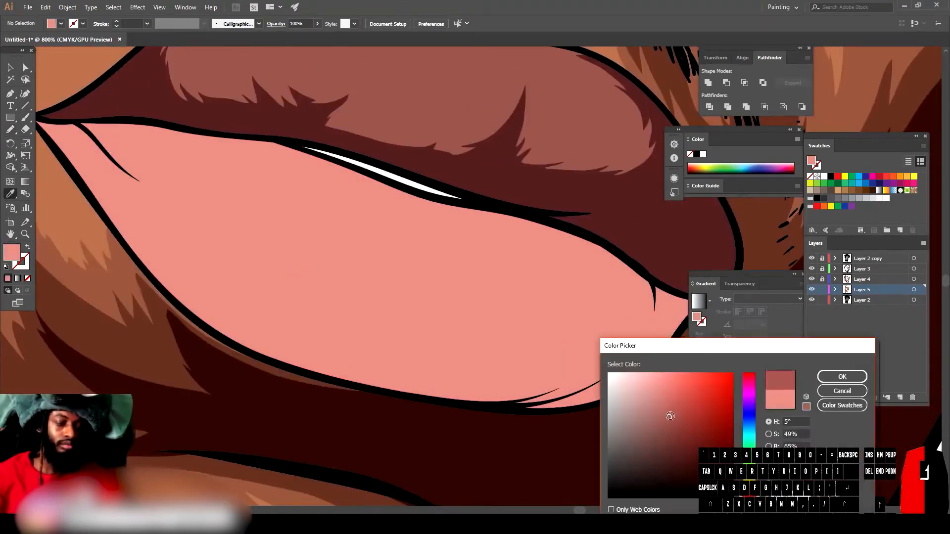
click(842, 377)
Step: Paint a shadow band along the lower lip's upper edge and right side
scroll(493, 321, right, 1)
scroll(493, 325, up, 3)
scroll(493, 325, left, 1)
key(n)
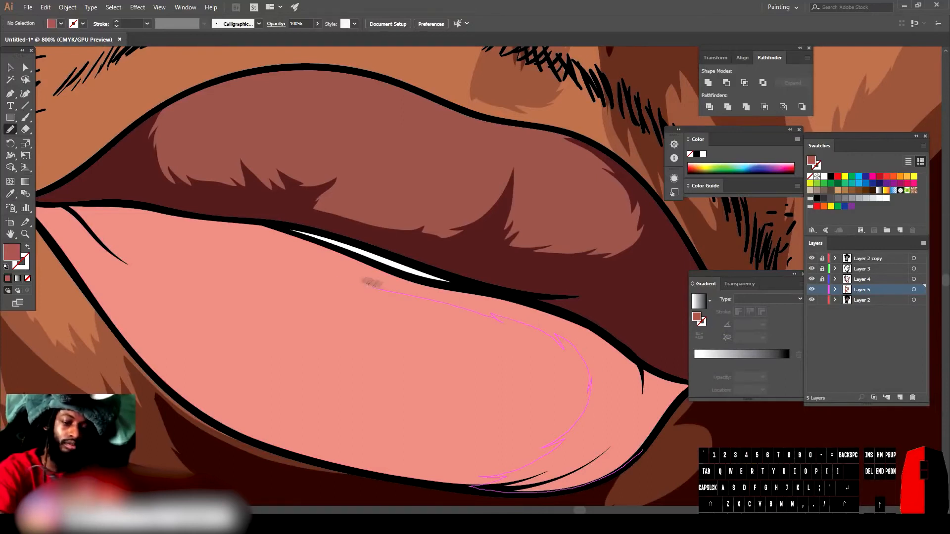
drag(237, 221, 471, 287)
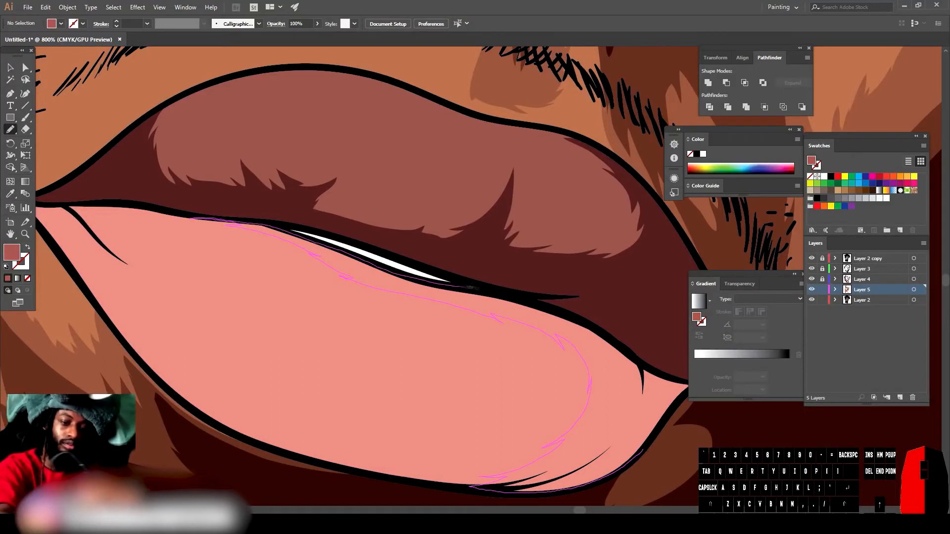
drag(665, 371, 663, 372)
Step: Paint shadow shapes along the lower lip's left edge and corner
key(ctrl+minus)
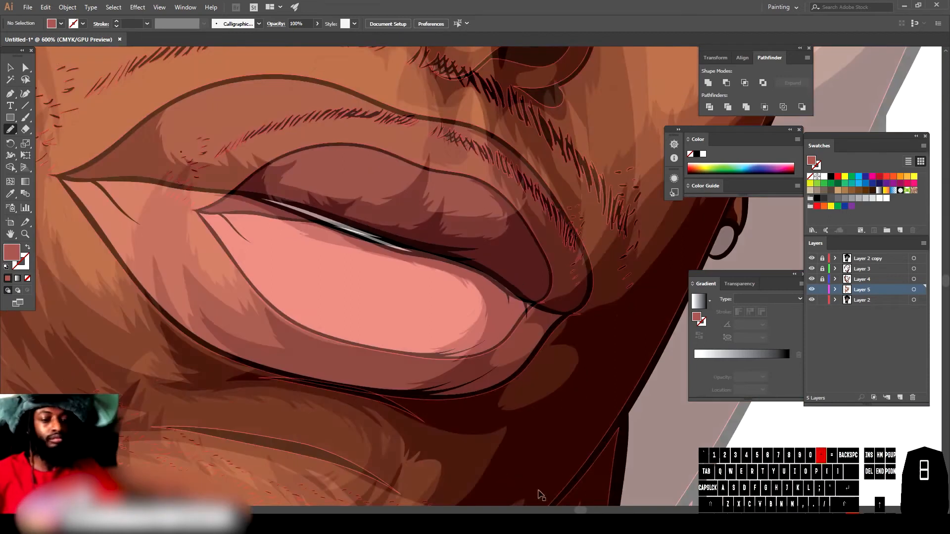
key(ctrl+minus)
key(ctrl+minus)
key(ctrl+minus)
key(ctrl+equal)
key(ctrl+equal)
key(ctrl+equal)
key(ctrl+equal)
scroll(526, 439, left, 4)
scroll(526, 438, down, 1)
drag(497, 274, 370, 223)
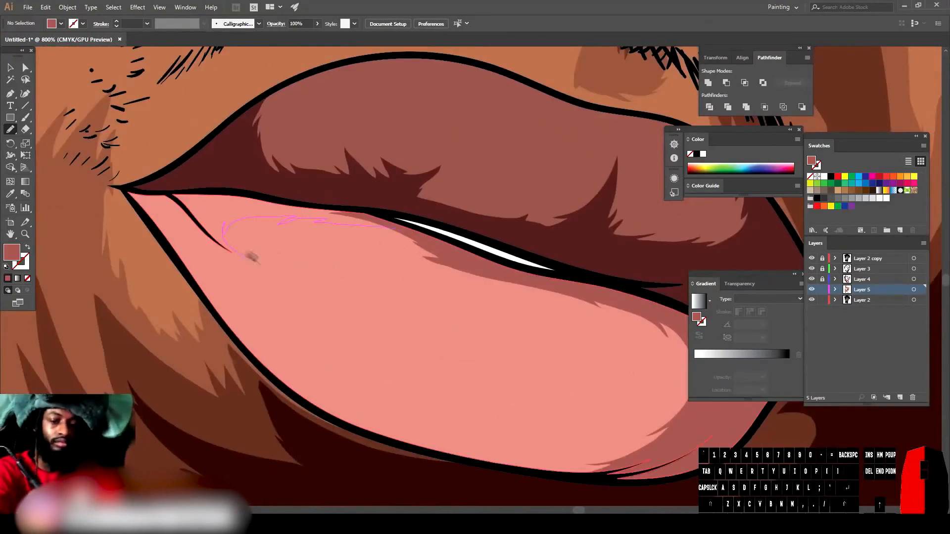
mouse_move(347, 378)
mouse_down()
mouse_move(441, 452)
mouse_move(239, 326)
mouse_up()
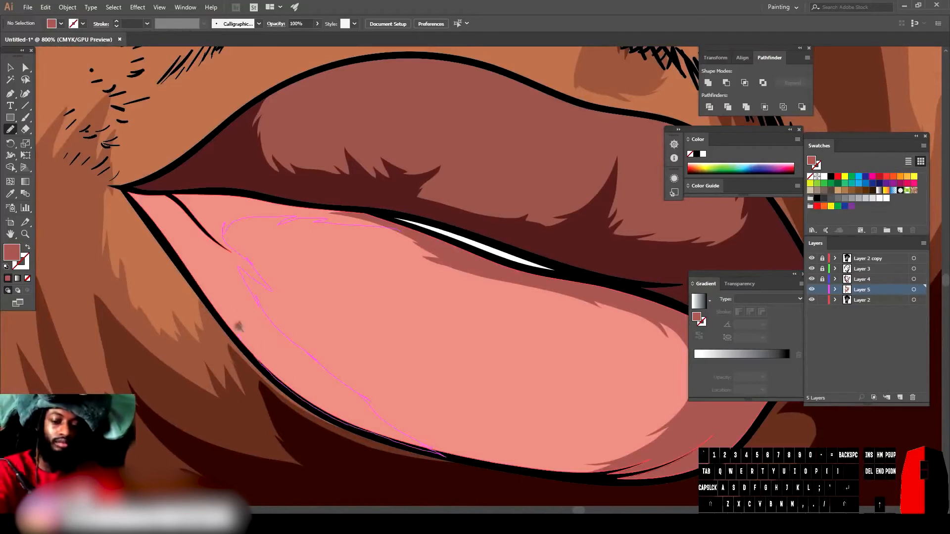
drag(317, 209, 399, 230)
drag(243, 333, 188, 273)
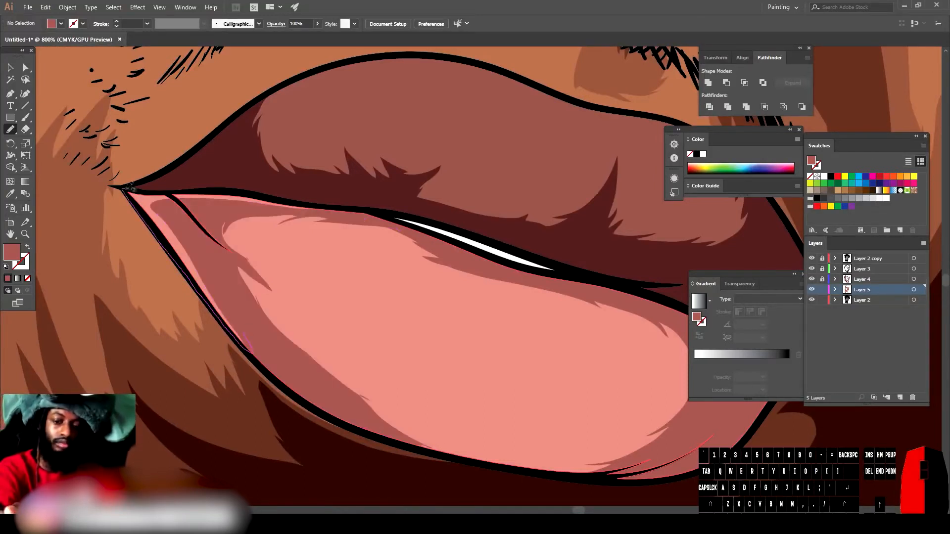
drag(281, 202, 245, 334)
mouse_move(226, 251)
mouse_down()
mouse_move(241, 256)
mouse_move(226, 250)
mouse_up()
key(ctrl+minus)
key(ctrl+minus)
key(ctrl+minus)
key(ctrl+minus)
key(ctrl+minus)
key(ctrl+minus)
key(ctrl+minus)
key(ctrl+equal)
key(ctrl+equal)
key(ctrl+equal)
key(ctrl+equal)
key(ctrl+equal)
key(ctrl+equal)
mouse_move(337, 357)
mouse_down()
mouse_move(460, 379)
mouse_move(337, 358)
mouse_up()
scroll(347, 346, up, 1)
drag(350, 269, 366, 268)
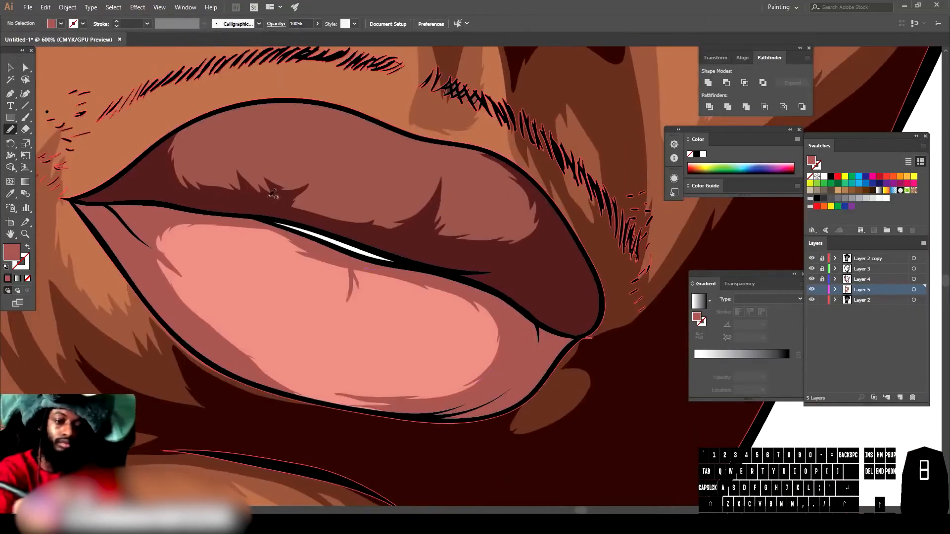
Step: Select all artwork and open Recolor Artwork
key(ctrl+minus)
key(ctrl+minus)
key(ctrl+minus)
key(ctrl+minus)
key(ctrl+minus)
key(ctrl+minus)
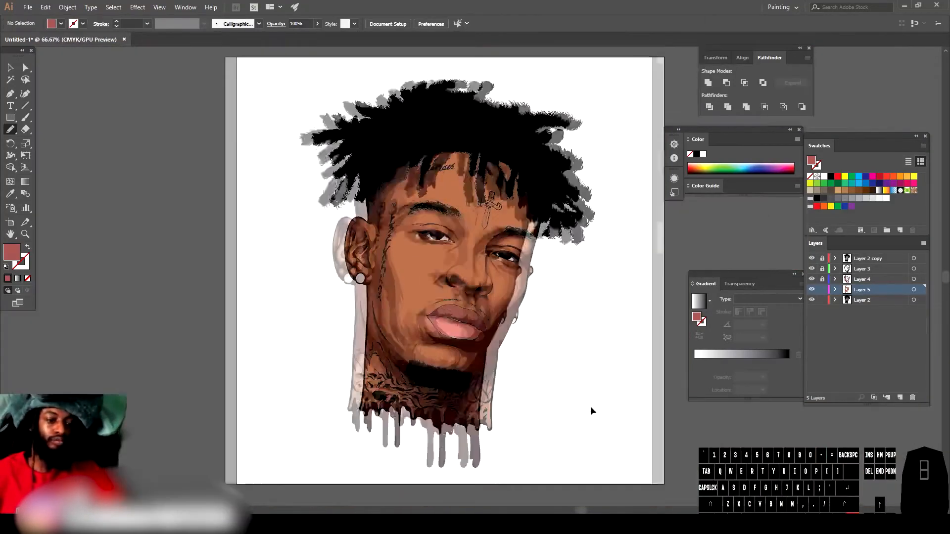
key(ctrl+equal)
key(ctrl+equal)
key(ctrl+equal)
key(ctrl+equal)
key(v)
click(464, 365)
key(ctrl+minus)
key(ctrl+minus)
key(ctrl+minus)
key(ctrl+minus)
key(ctrl+minus)
key(ctrl+a)
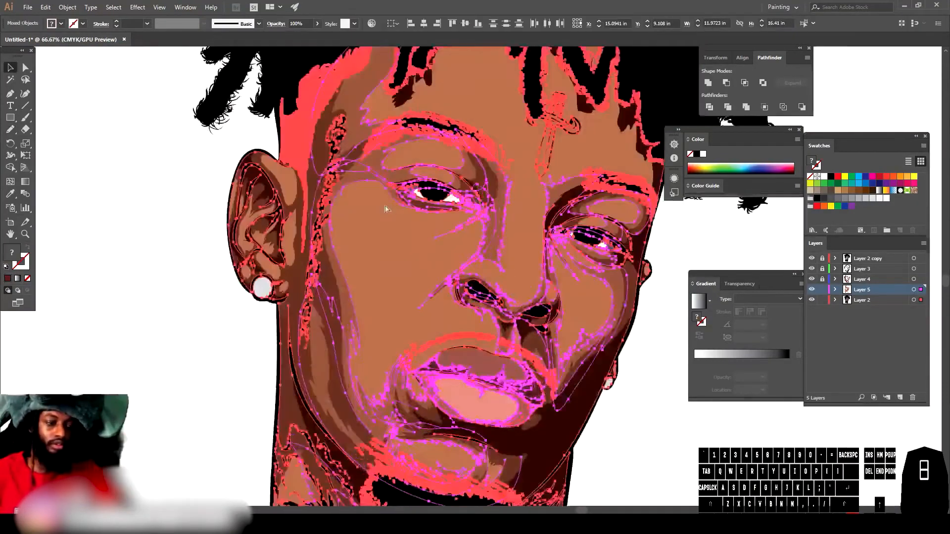
key(ctrl+equal)
key(ctrl+equal)
key(ctrl+equal)
click(45, 7)
mouse_move(63, 183)
click(250, 180)
Step: Adjust the lip shadow colours in Recolor Artwork, darkening one to H 3.8, S 50, B 48
click(814, 202)
click(799, 219)
scroll(743, 279, down, 3)
click(741, 259)
drag(713, 386, 693, 385)
click(723, 232)
scroll(732, 282, up, 2)
click(720, 283)
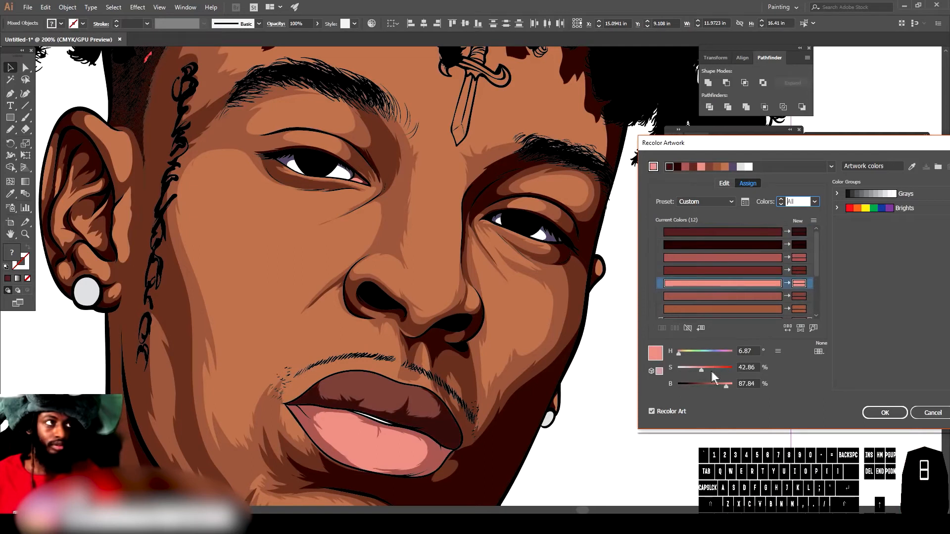
click(742, 257)
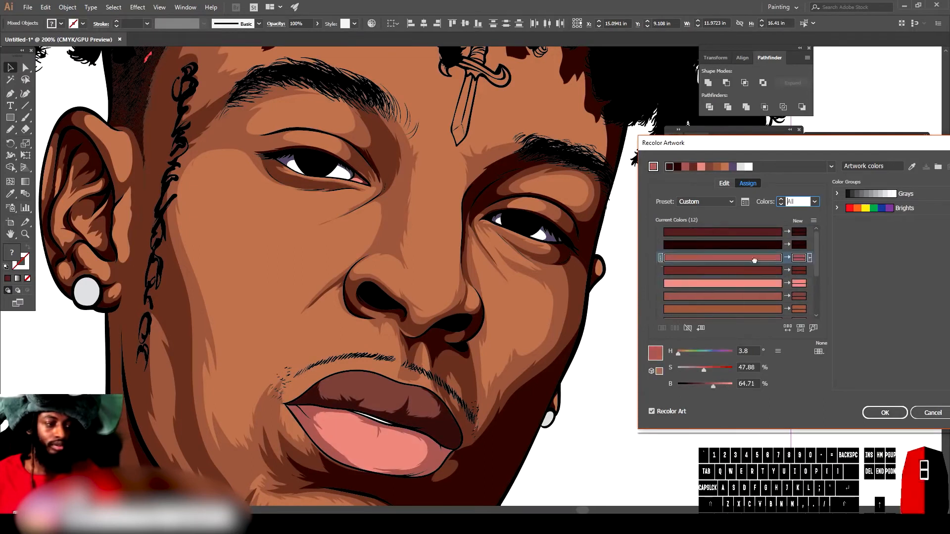
click(705, 368)
drag(705, 385, 704, 384)
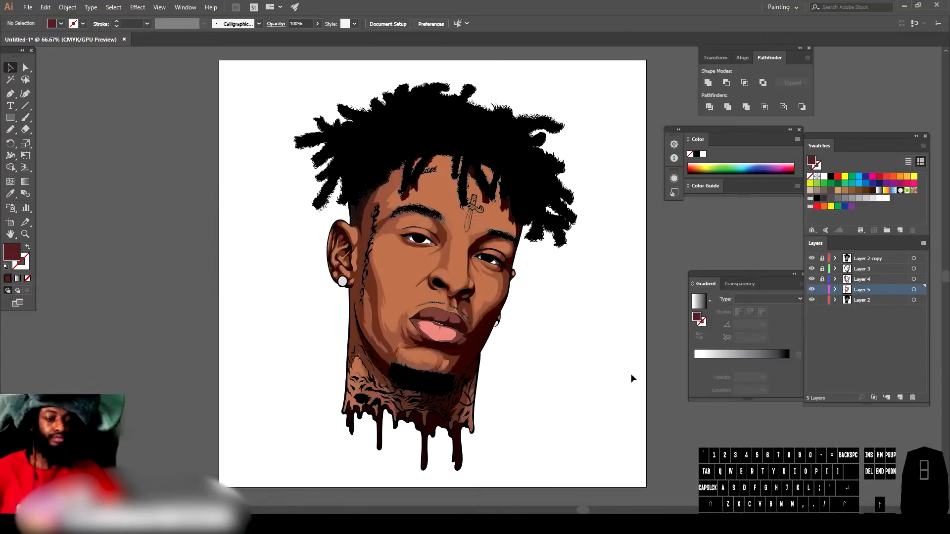
key(ctrl+=)
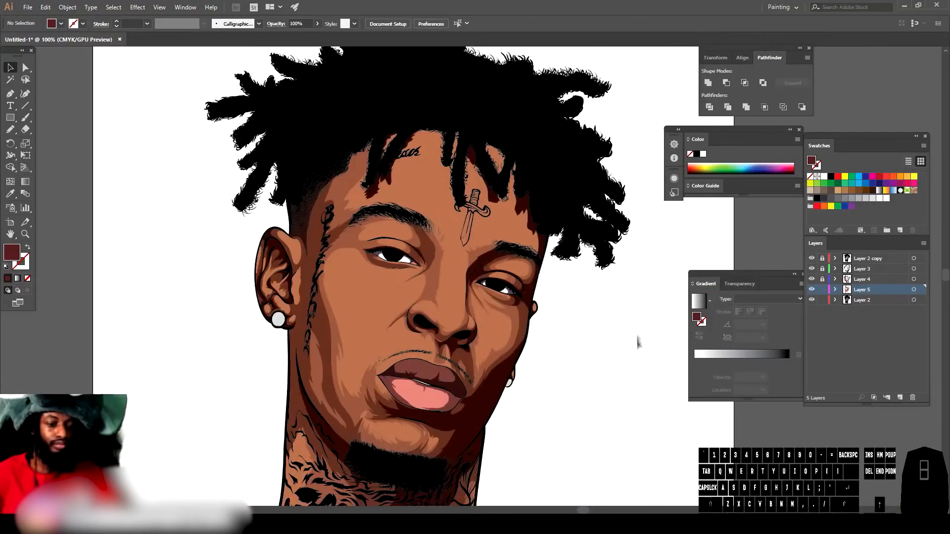
Step: Create a new layer and move it below Layer 5
click(824, 291)
click(825, 301)
click(899, 397)
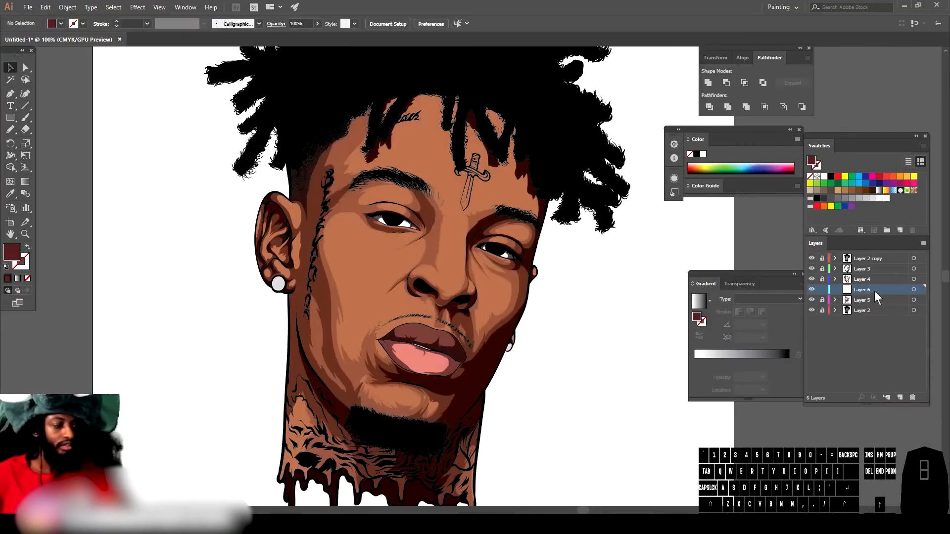
drag(874, 290, 873, 308)
key(ctrl+-)
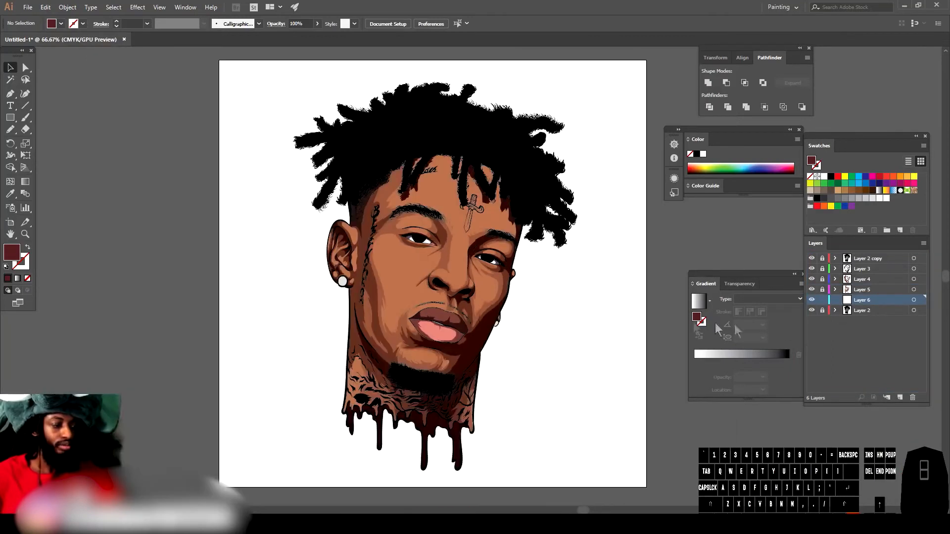
Step: Sample the cheek skin colour and lighten the fill to H 19°, S 53%
scroll(584, 301, right, 5)
key(ctrl+=)
scroll(571, 289, left, 4)
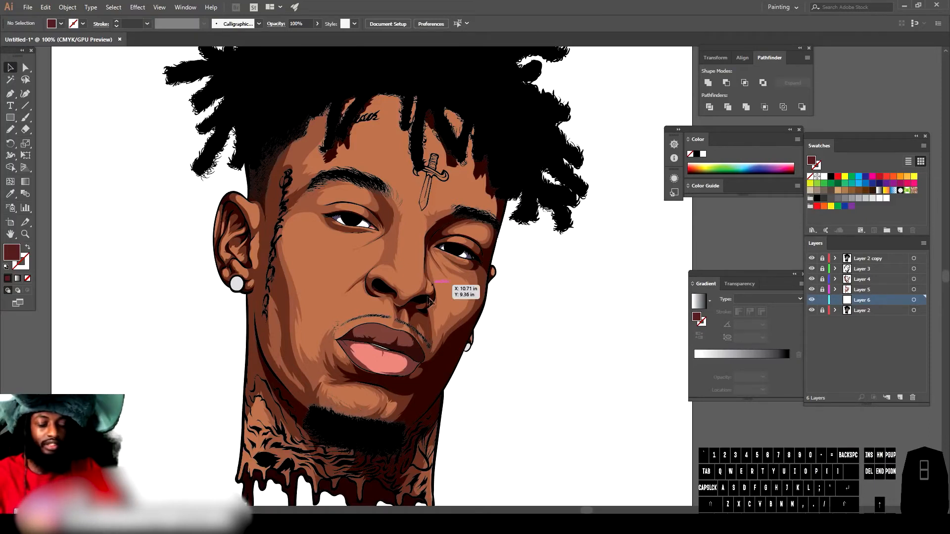
key(ctrl+minus)
key(ctrl+equal)
key(ctrl+equal)
key(ctrl+equal)
scroll(517, 350, left, 3)
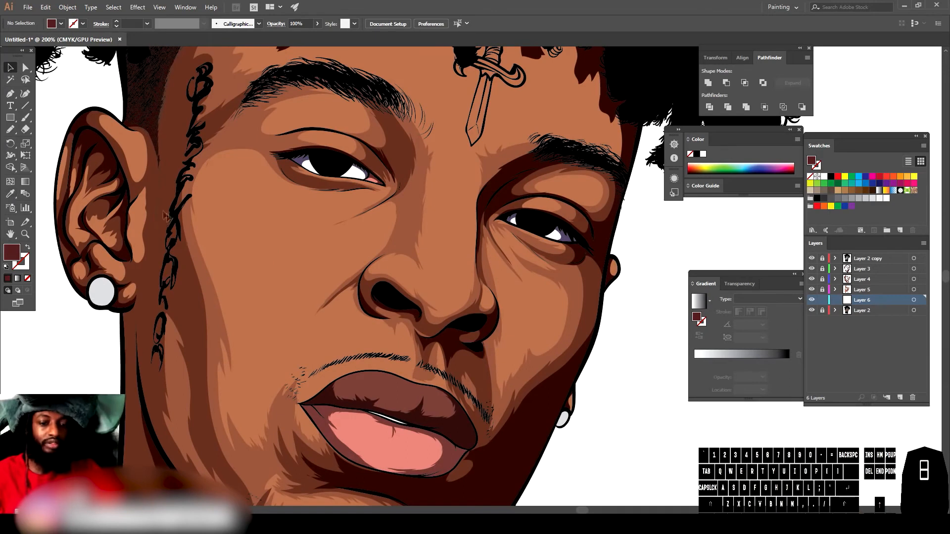
click(10, 194)
click(297, 229)
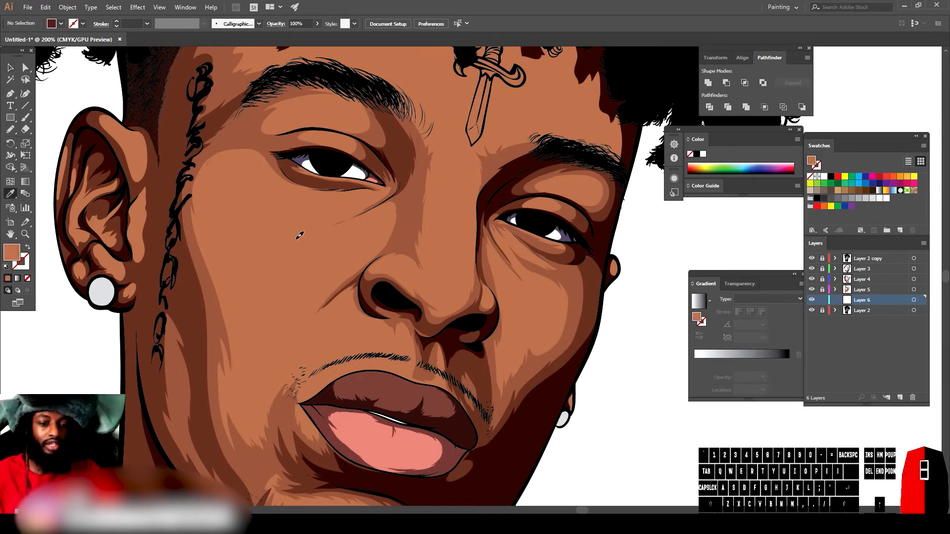
double_click(12, 252)
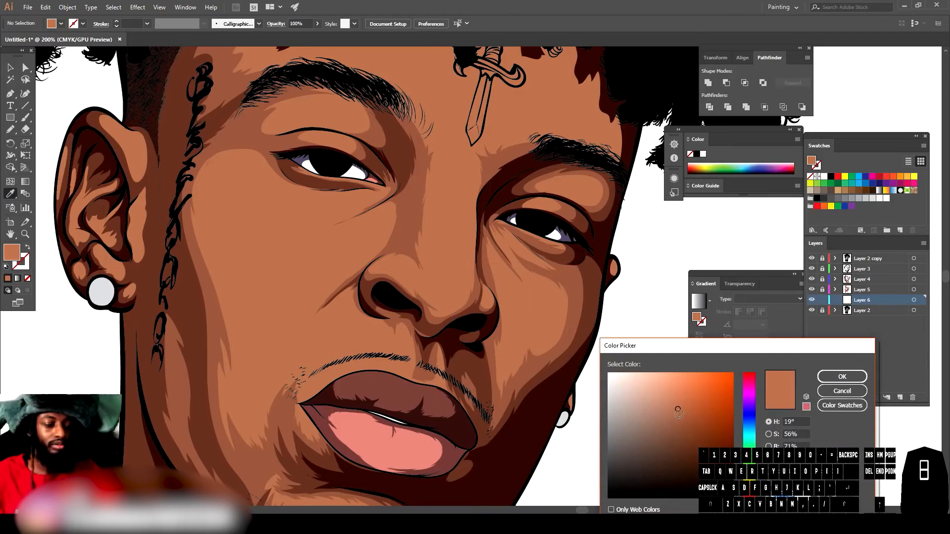
click(675, 400)
drag(675, 400, 670, 392)
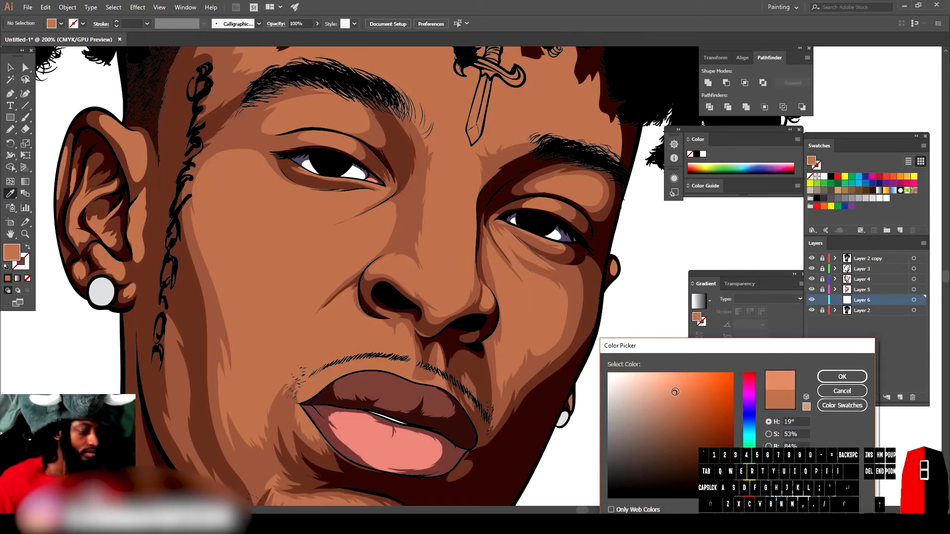
click(847, 377)
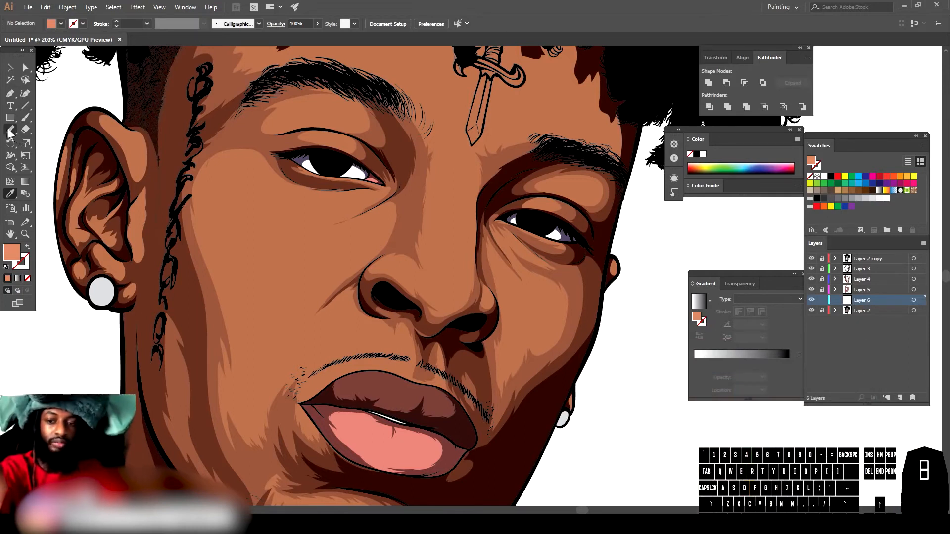
Step: Paint light highlight shapes on the side of the nose and down the nose bridge
mouse_move(411, 304)
mouse_down()
mouse_move(460, 280)
mouse_move(404, 309)
mouse_up()
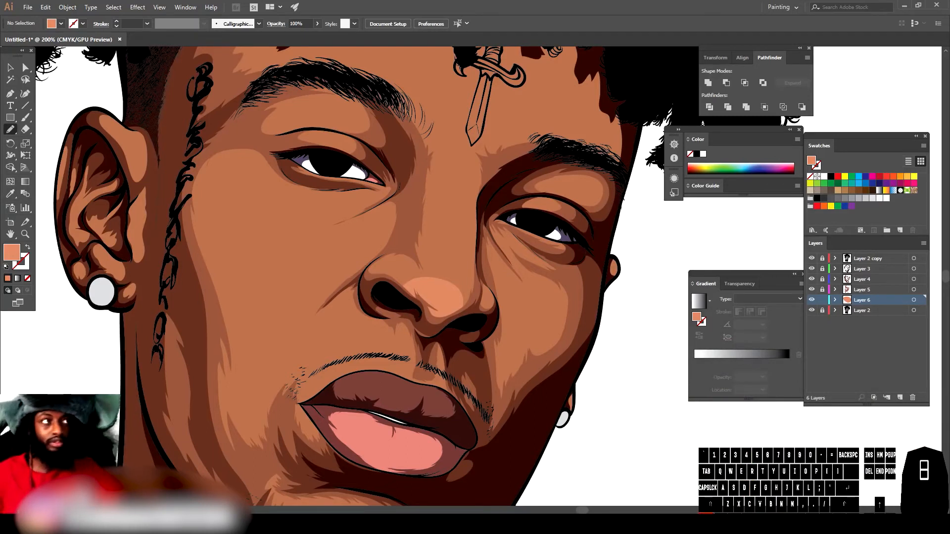
key(ctrl+z)
key(ctrl+minus)
key(ctrl+equal)
key(ctrl+equal)
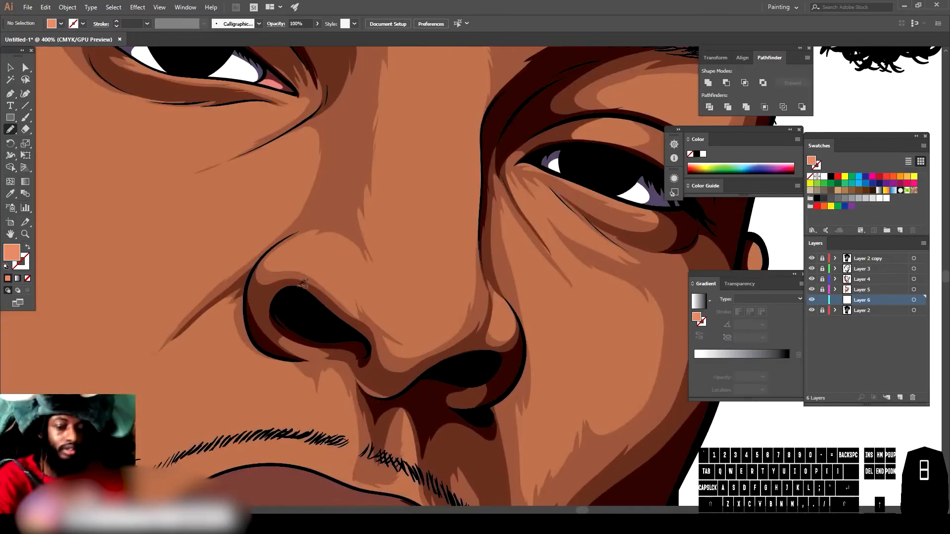
drag(328, 272, 328, 272)
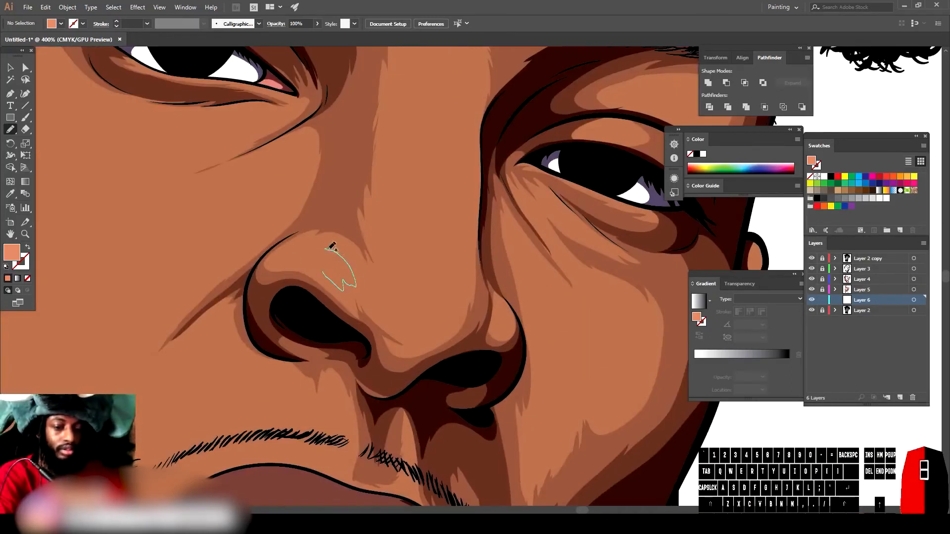
drag(301, 251, 302, 249)
scroll(386, 347, up, 3)
drag(387, 363, 444, 401)
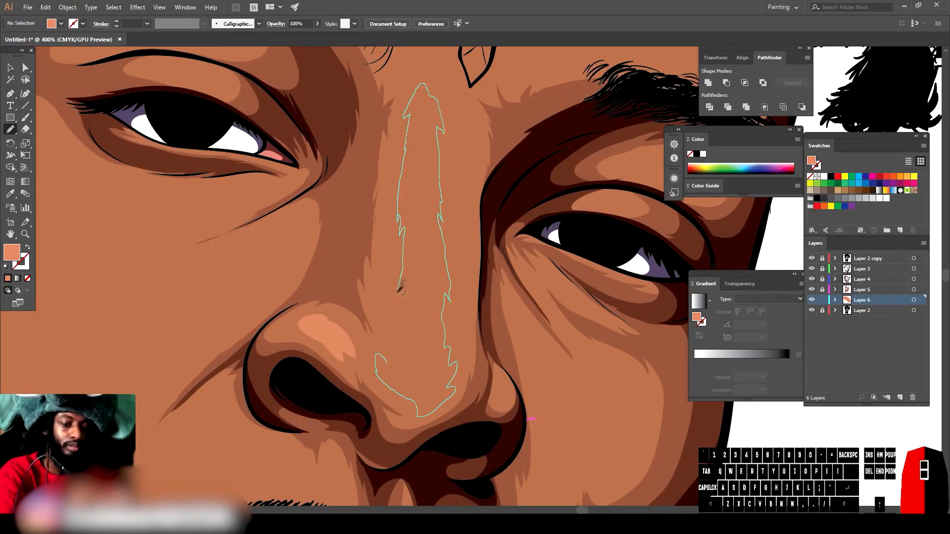
drag(400, 290, 379, 353)
Step: Paint highlight shapes above the left side of the upper lip
key(ctrl+minus)
key(ctrl+minus)
key(ctrl+minus)
key(ctrl+equal)
drag(291, 348, 304, 338)
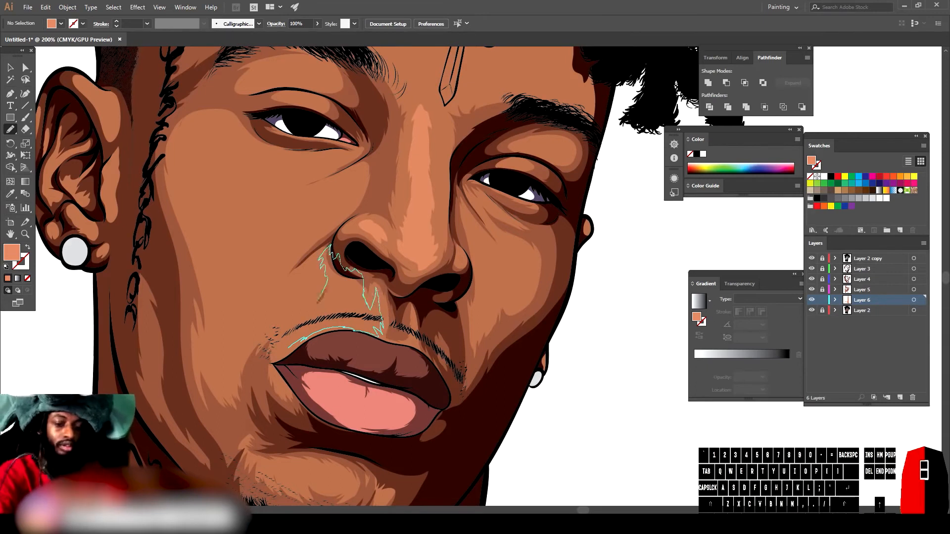
drag(282, 337, 274, 369)
Step: Paint highlight streaks on the cheek below the left eye
scroll(637, 446, down, 2)
scroll(574, 388, up, 2)
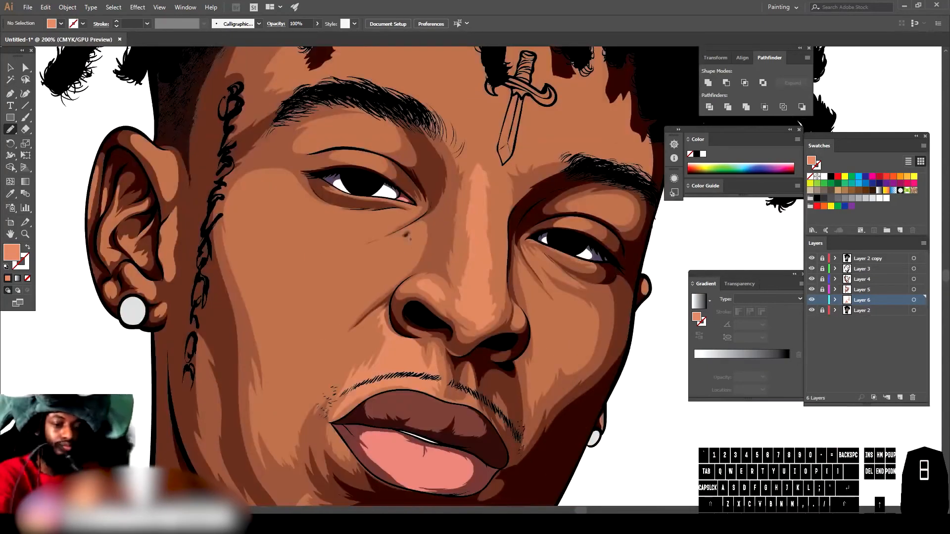
drag(388, 274, 411, 241)
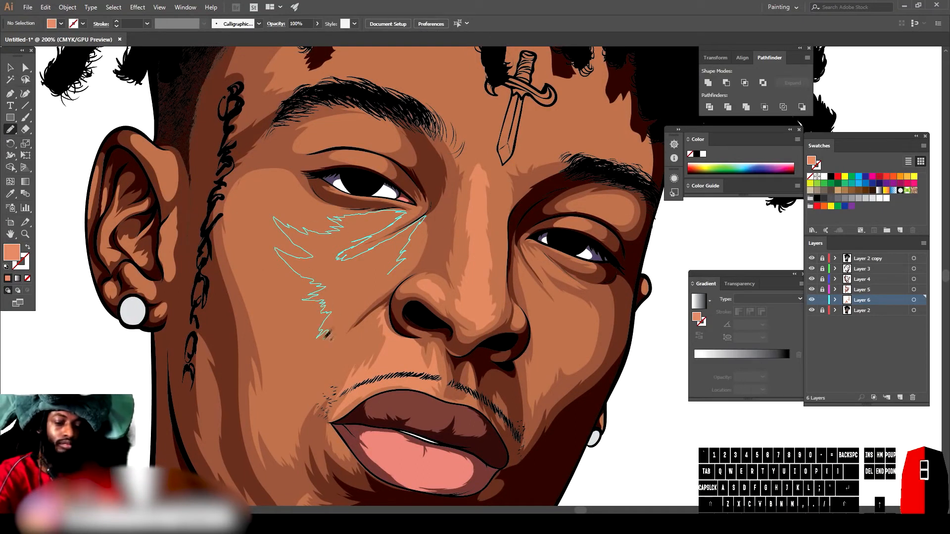
drag(359, 312, 389, 274)
scroll(544, 443, down, 3)
scroll(504, 429, up, 4)
drag(491, 221, 408, 243)
drag(495, 221, 440, 234)
drag(501, 200, 449, 247)
mouse_move(340, 248)
mouse_down()
mouse_move(300, 191)
mouse_move(361, 220)
mouse_up()
Step: Paint a highlight on the brow area above the left eye
key(ctrl+minus)
key(ctrl+minus)
key(ctrl+minus)
key(ctrl+equal)
key(ctrl+equal)
key(ctrl+equal)
key(ctrl+equal)
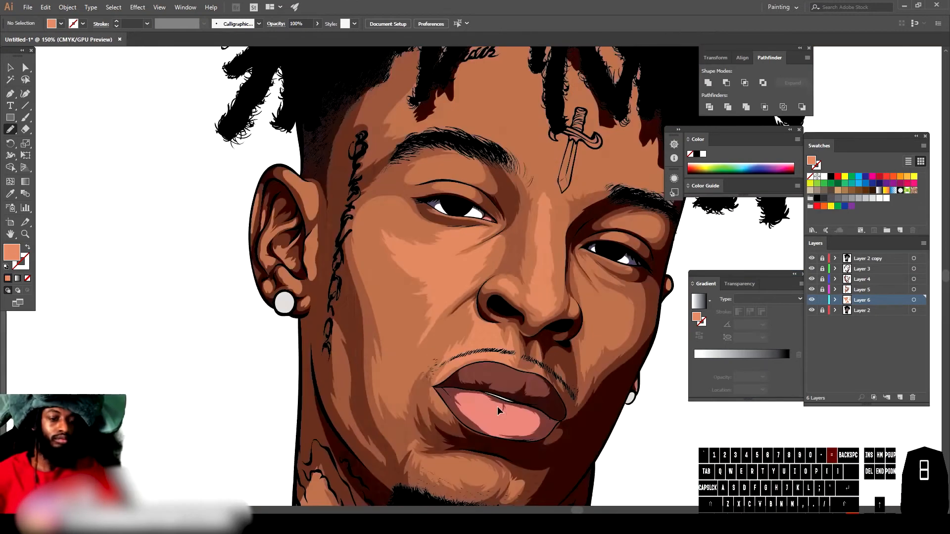
scroll(480, 419, up, 3)
drag(420, 173, 463, 165)
scroll(508, 278, up, 3)
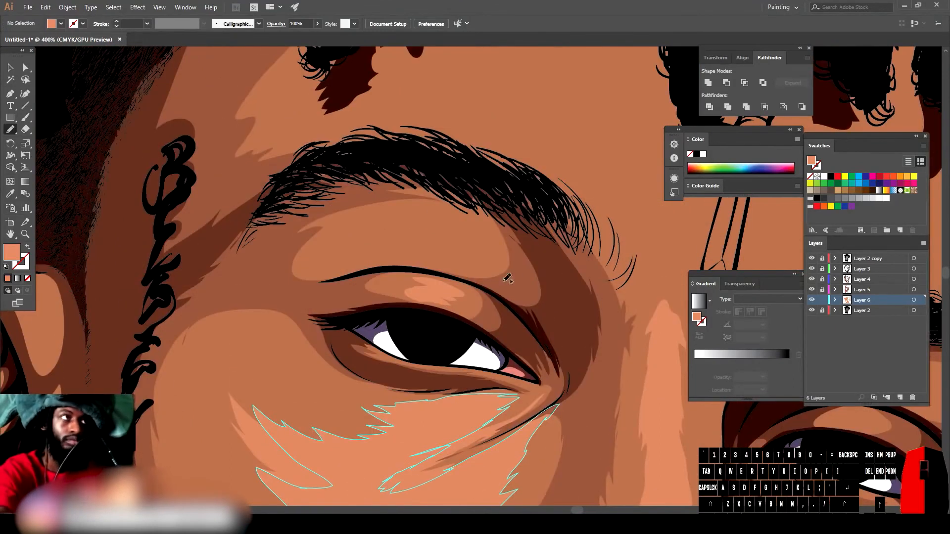
drag(436, 205, 508, 278)
Step: Add further skin highlight shapes on the upper face, undoing one stroke
key(ctrl+minus)
key(ctrl+minus)
key(ctrl+minus)
key(ctrl+minus)
key(ctrl+minus)
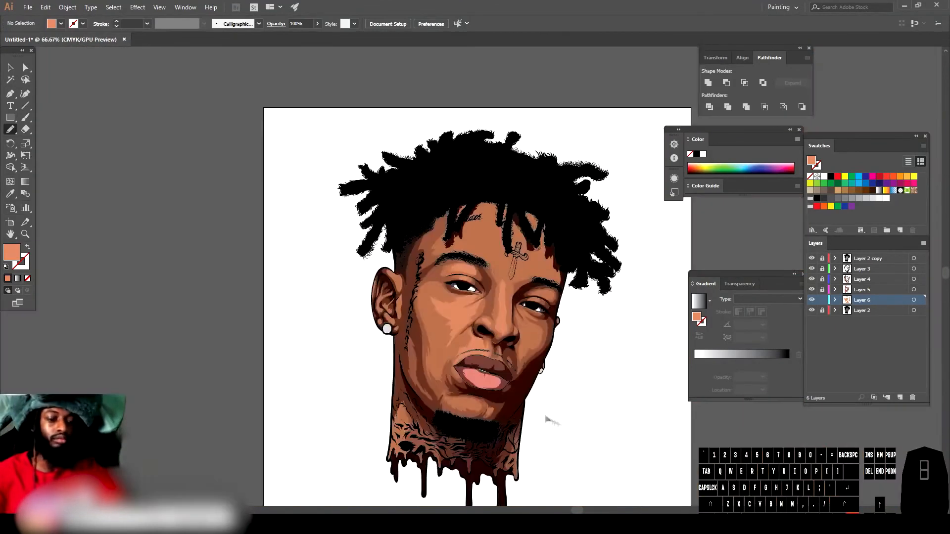
key(ctrl+equal)
key(ctrl+equal)
key(ctrl+equal)
scroll(542, 413, right, 3)
scroll(541, 413, up, 1)
drag(379, 256, 478, 282)
mouse_move(473, 185)
mouse_down()
mouse_move(371, 210)
mouse_move(378, 255)
mouse_move(455, 253)
mouse_move(359, 73)
mouse_up()
key(ctrl+minus)
key(ctrl+minus)
key(ctrl+minus)
key(ctrl+equal)
key(ctrl+equal)
key(ctrl+equal)
key(ctrl+z)
drag(356, 222, 380, 267)
scroll(535, 360, down, 5)
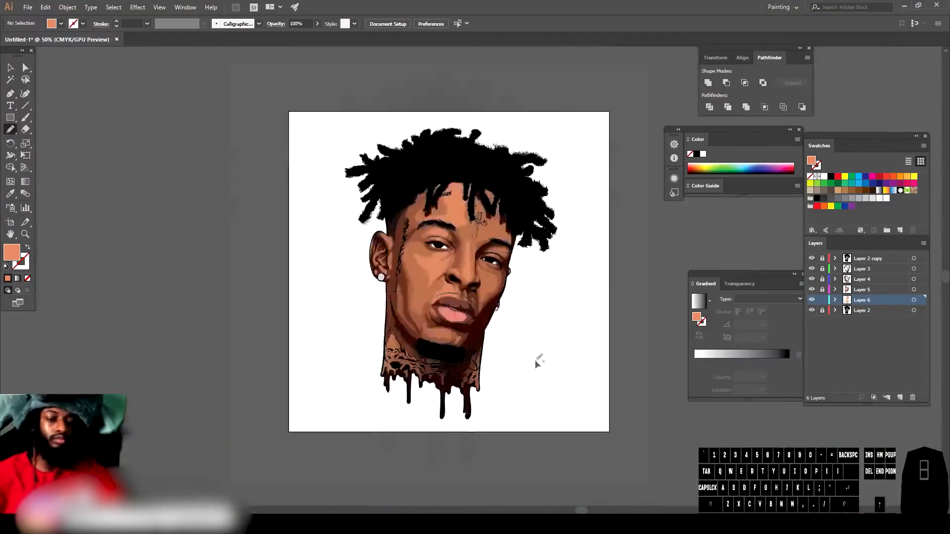
Step: Paint highlight streaks on the cheek between the left eye and the nose
scroll(535, 360, up, 4)
scroll(535, 360, down, 2)
mouse_move(323, 414)
mouse_down()
mouse_move(394, 422)
mouse_move(324, 414)
mouse_up()
drag(310, 312, 306, 331)
drag(327, 221, 371, 174)
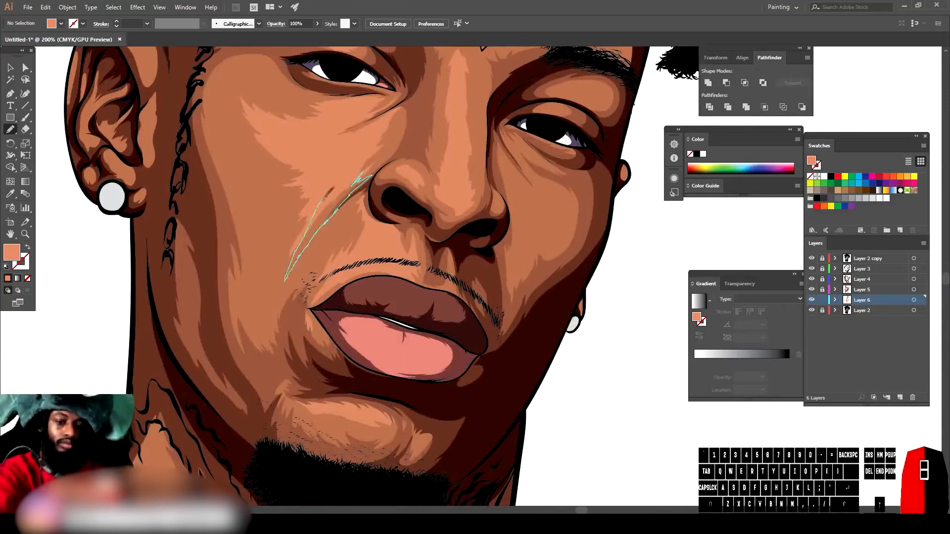
drag(325, 198, 362, 172)
Step: Paint highlight strokes on the right cheek beside the nose and below the right eye
key(ctrl+minus)
key(ctrl+minus)
scroll(546, 446, up, 3)
key(ctrl+equal)
key(ctrl+equal)
drag(437, 363, 457, 325)
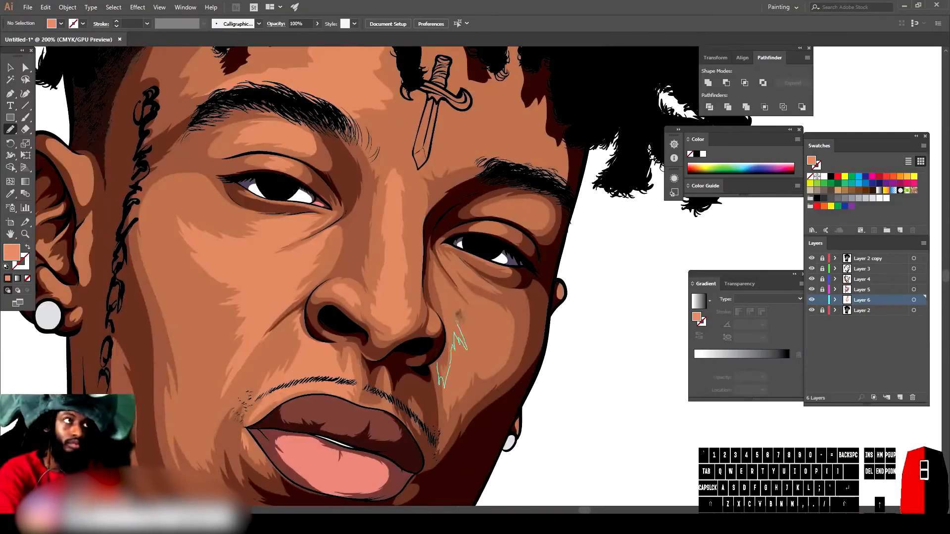
mouse_move(436, 257)
mouse_down()
mouse_move(453, 249)
mouse_move(479, 262)
mouse_up()
mouse_move(480, 218)
mouse_down()
mouse_move(522, 212)
mouse_move(482, 217)
mouse_up()
mouse_move(512, 149)
mouse_down()
mouse_move(442, 124)
mouse_move(515, 151)
mouse_up()
mouse_move(424, 112)
mouse_down()
mouse_move(379, 99)
mouse_move(424, 110)
mouse_up()
key(ctrl+minus)
key(ctrl+minus)
key(ctrl+minus)
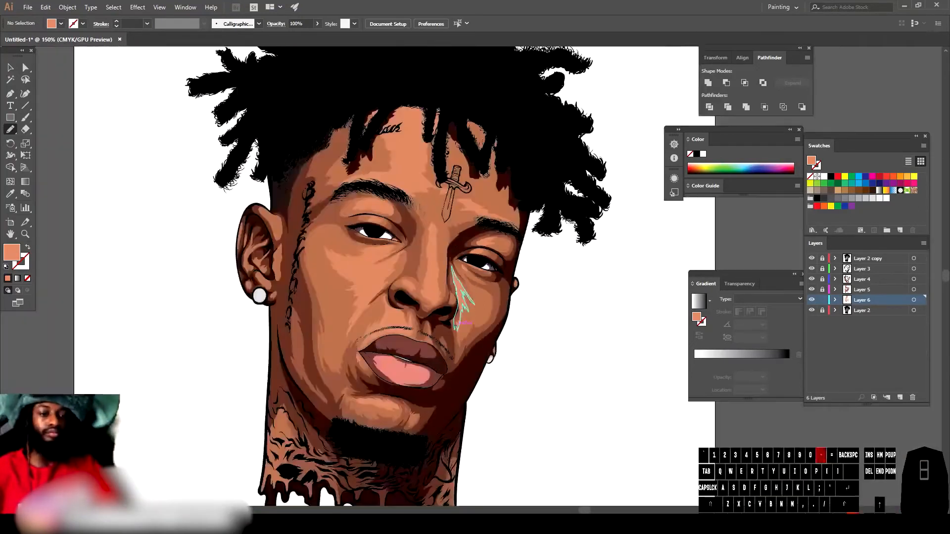
Step: Add a new layer and move it below Layer 6
key(ctrl+equal)
key(ctrl+minus)
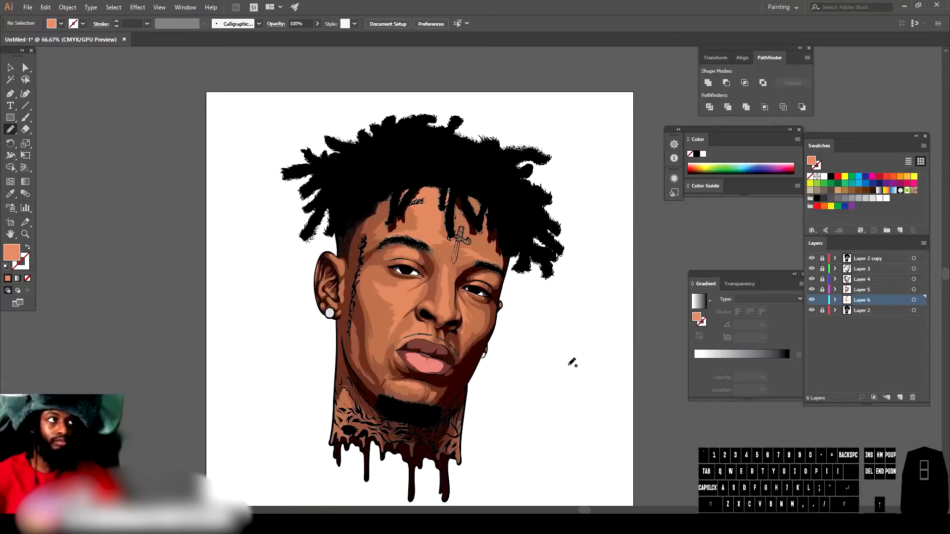
key(ctrl+minus)
key(ctrl+equal)
key(ctrl+equal)
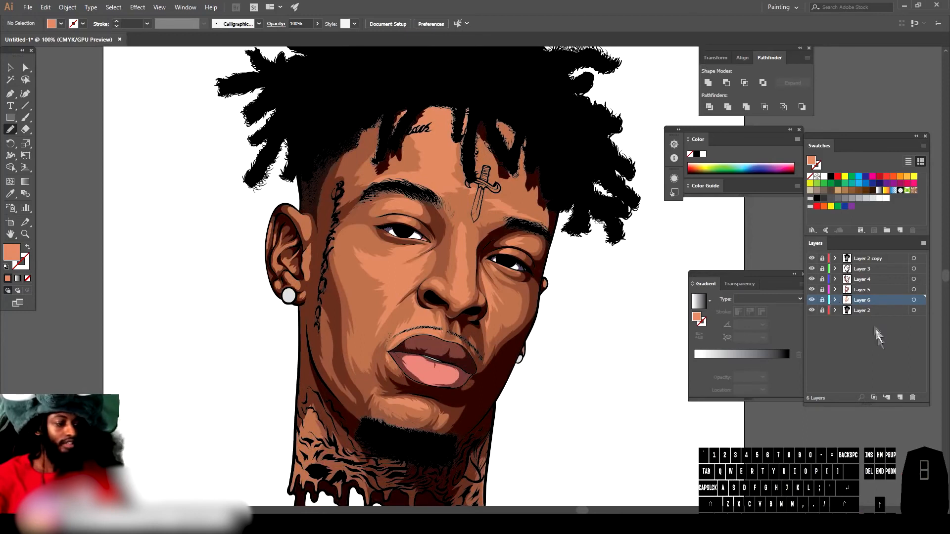
click(896, 394)
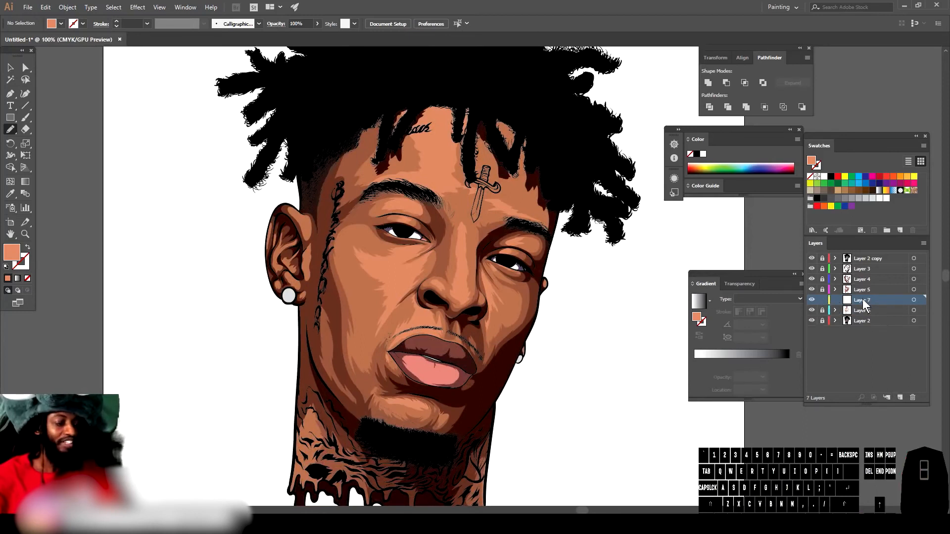
drag(862, 300, 864, 314)
key(ctrl+equal)
key(ctrl+minus)
key(ctrl+minus)
key(ctrl+minus)
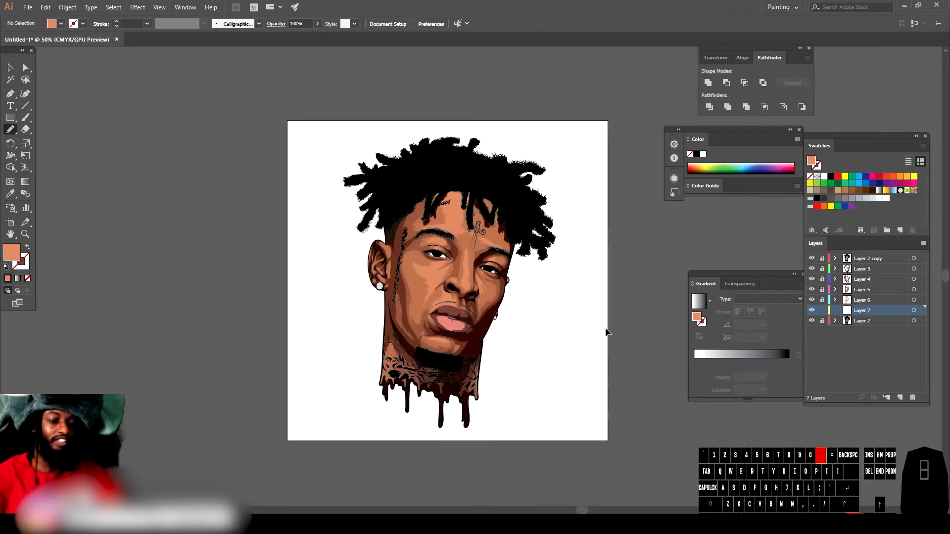
Step: Choose a lighter peach fill (H 16°, S 43%, B 100%) and move Layer 7 back above Layer 6
key(ctrl+equal)
key(ctrl+equal)
key(ctrl+equal)
key(ctrl+equal)
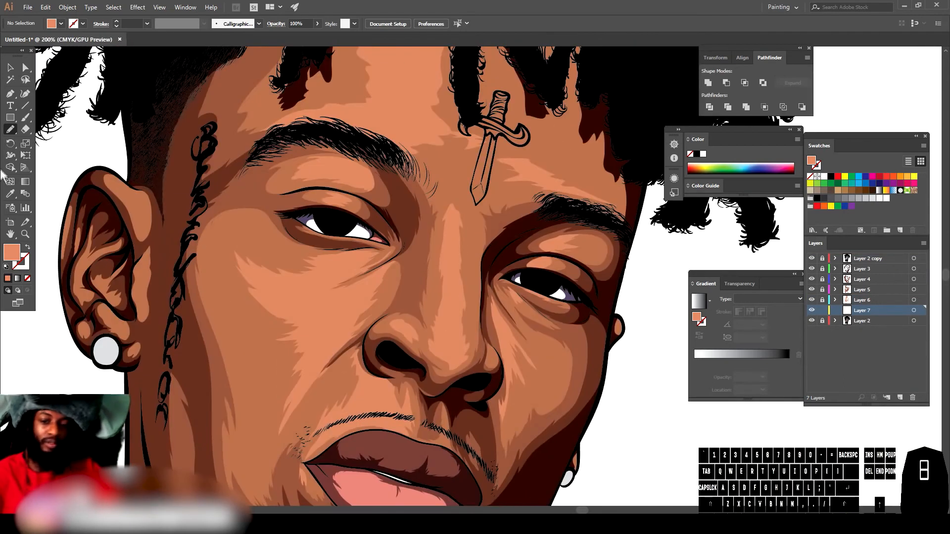
click(10, 194)
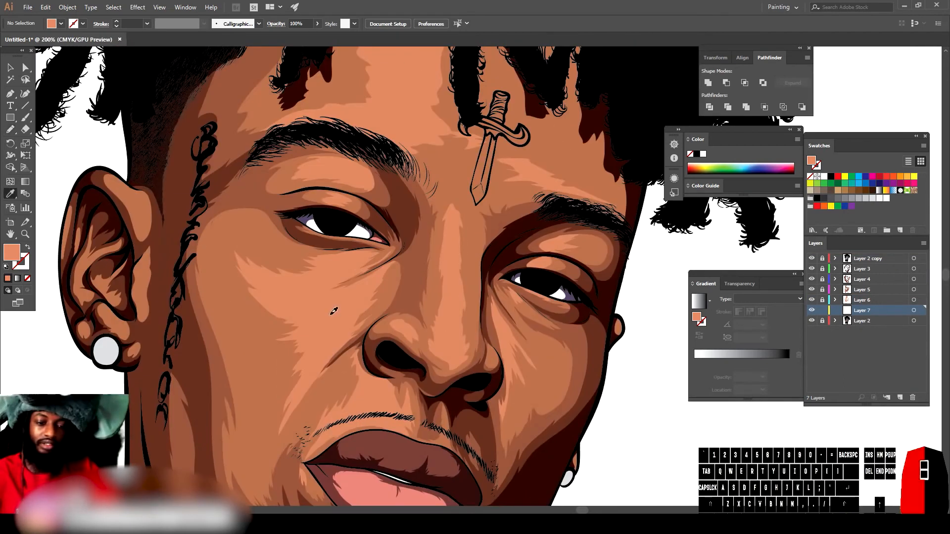
double_click(10, 254)
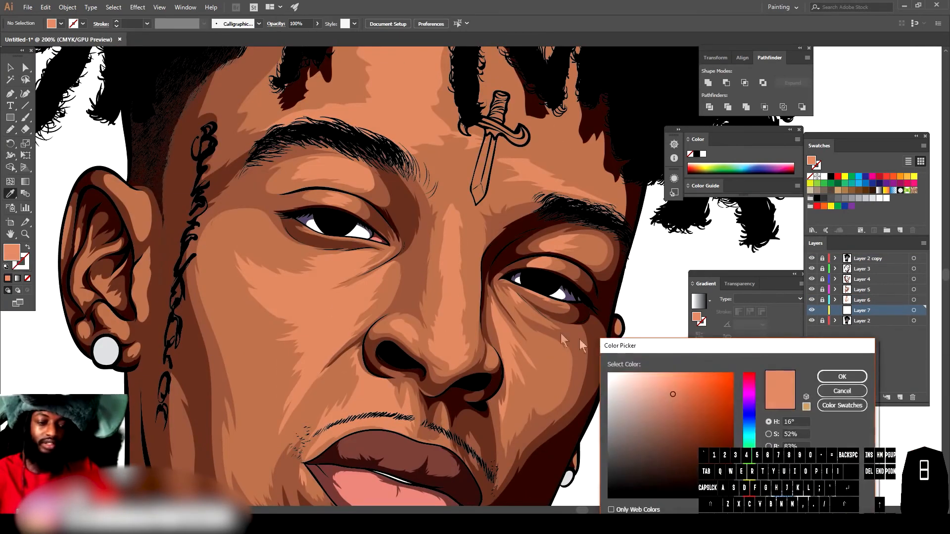
drag(669, 381, 663, 375)
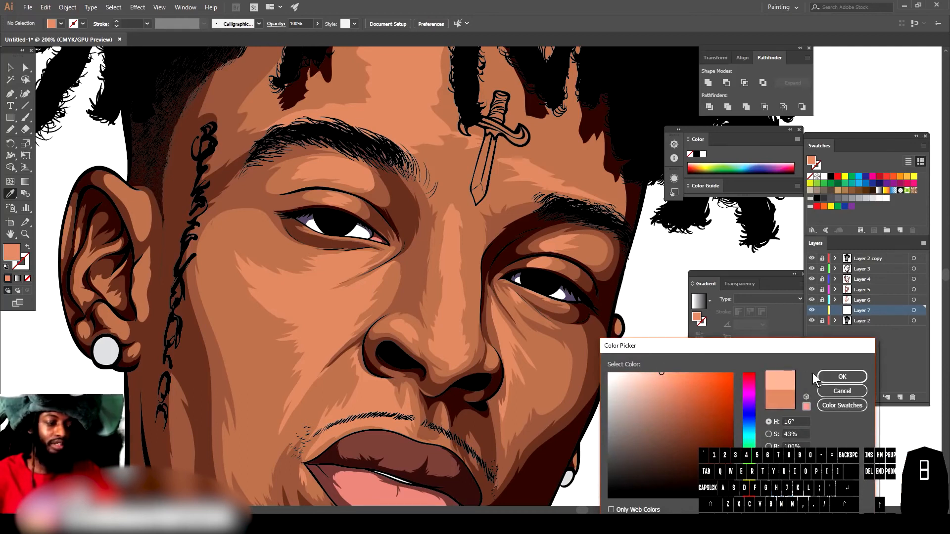
click(842, 377)
drag(863, 311, 865, 301)
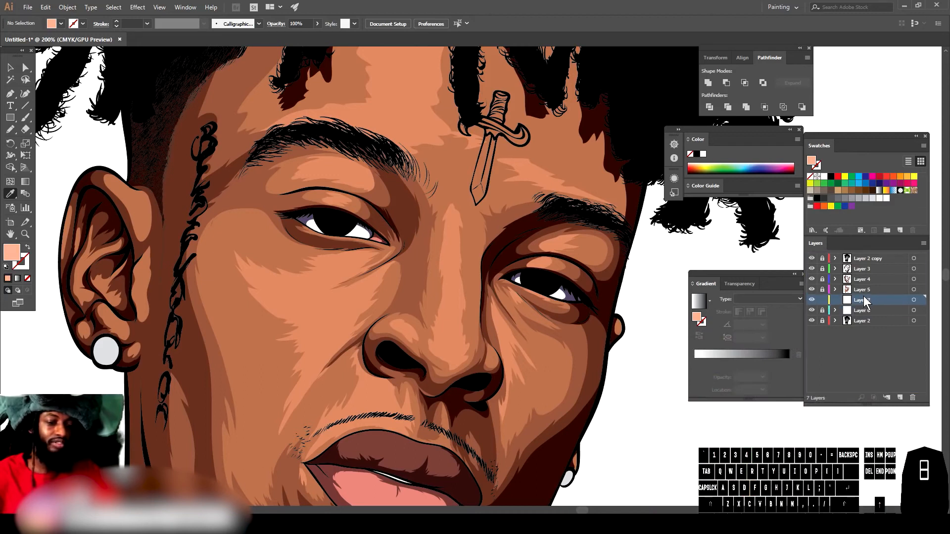
Step: Paint light highlight streaks along the bridge of the nose with the brush
click(11, 131)
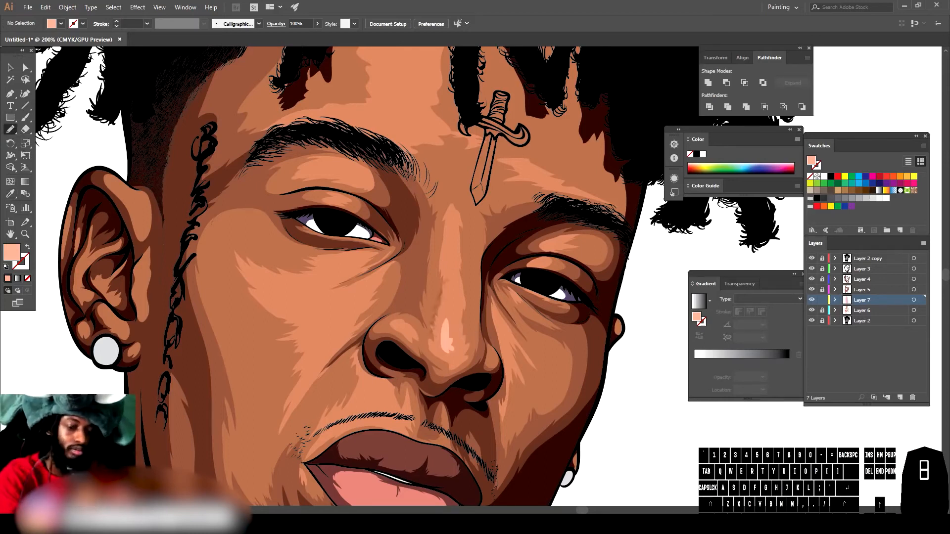
key(ctrl+1)
key(ctrl+equal)
key(ctrl+equal)
key(ctrl+equal)
mouse_move(437, 364)
mouse_down()
mouse_move(433, 338)
mouse_move(431, 386)
mouse_up()
drag(438, 293, 441, 273)
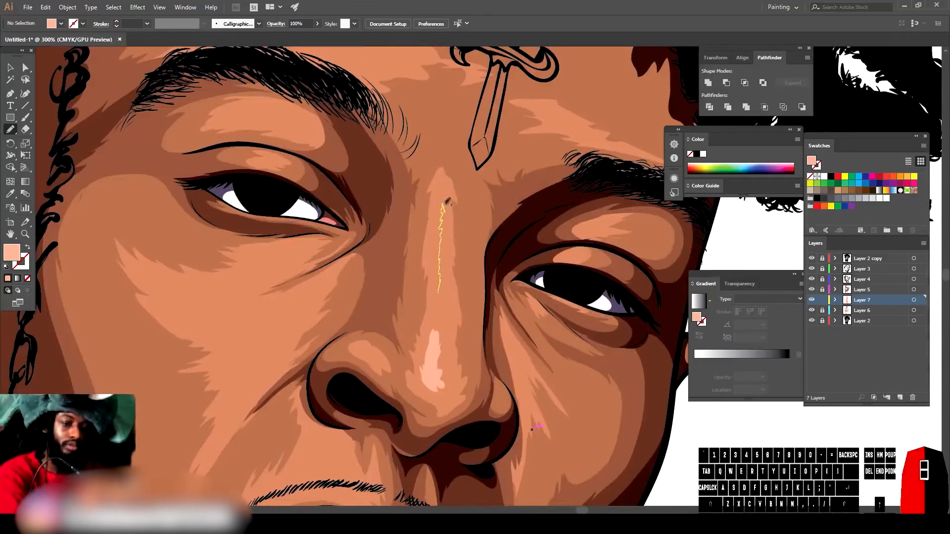
drag(434, 232, 439, 294)
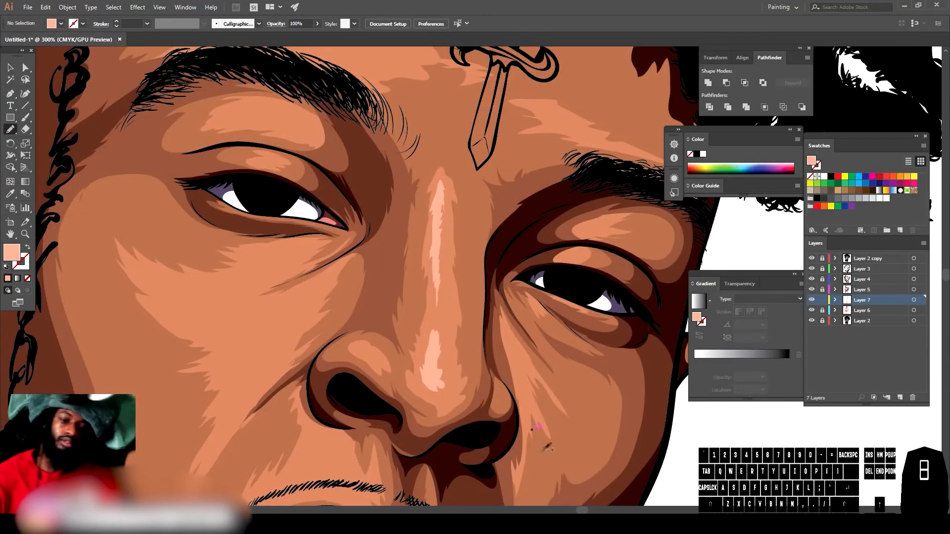
key(ctrl+minus)
key(ctrl+minus)
key(ctrl+minus)
key(ctrl+minus)
key(ctrl+equal)
key(ctrl+equal)
key(ctrl+equal)
key(ctrl+equal)
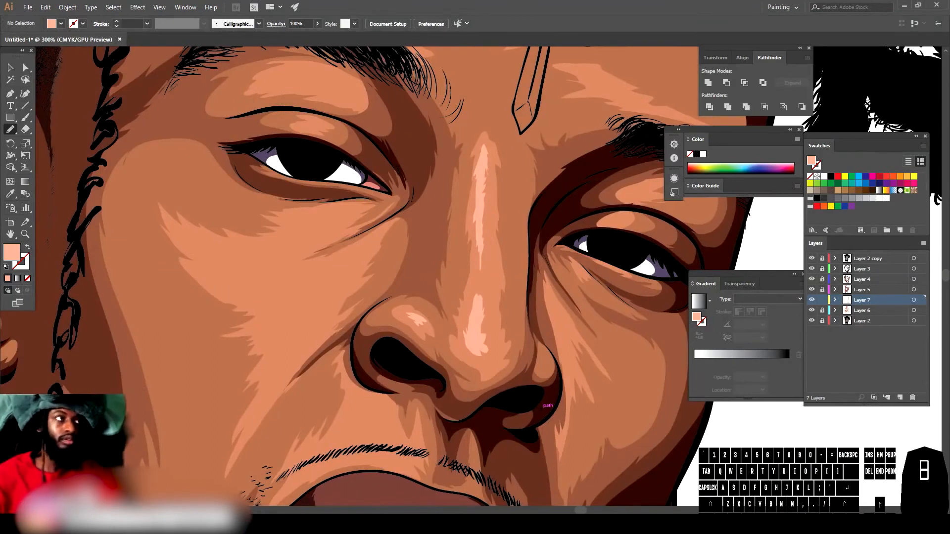
Step: Paint a light highlight shape above the left corner of the upper lip
key(ctrl+1)
key(ctrl+equal)
key(ctrl+equal)
key(ctrl+equal)
drag(347, 408, 409, 414)
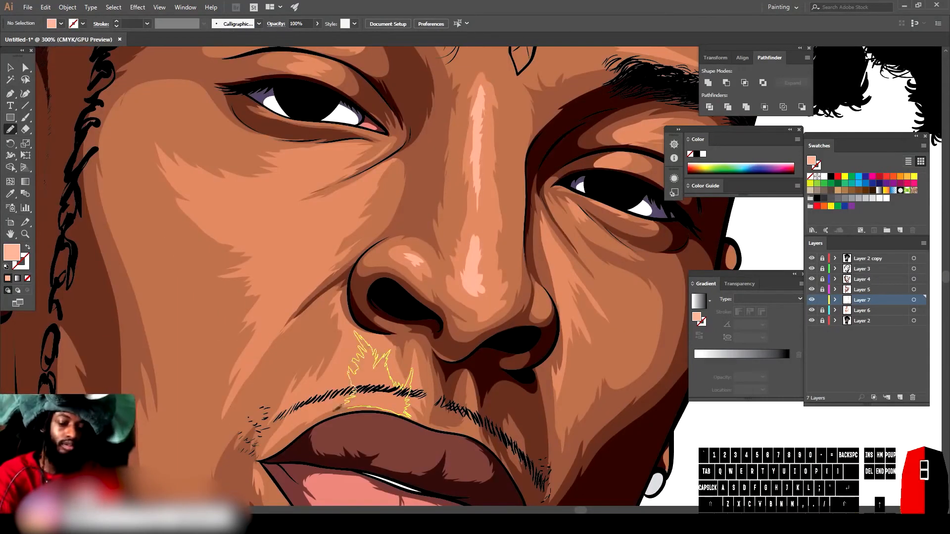
drag(354, 391, 356, 387)
key(ctrl+minus)
key(ctrl+minus)
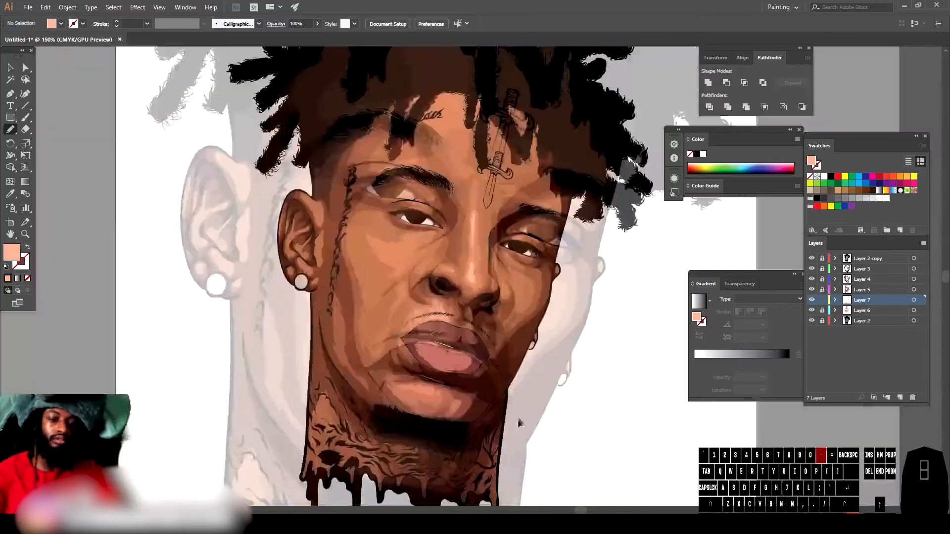
key(ctrl+equal)
key(ctrl+equal)
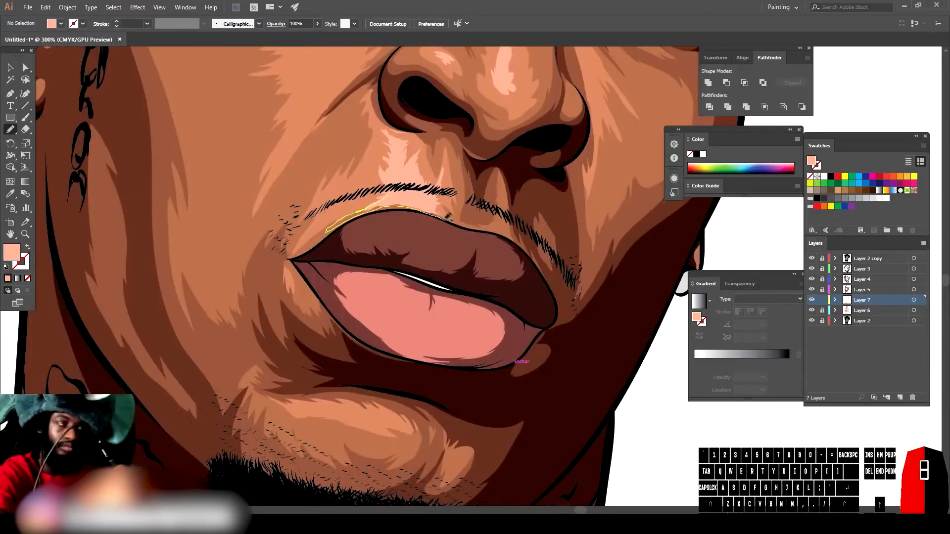
Step: Paint light highlights along the upper lip edge and around the mouth
drag(389, 196, 389, 196)
mouse_move(490, 225)
mouse_down()
mouse_move(468, 240)
mouse_move(499, 199)
mouse_up()
mouse_move(499, 199)
mouse_down()
mouse_move(499, 180)
mouse_move(499, 192)
mouse_up()
key(ctrl+minus)
key(ctrl+minus)
key(ctrl+minus)
key(ctrl+equal)
key(ctrl+equal)
key(ctrl+equal)
scroll(392, 408, down, 3)
mouse_move(325, 332)
mouse_down()
mouse_move(280, 340)
mouse_move(311, 356)
mouse_move(347, 347)
mouse_up()
mouse_move(349, 347)
mouse_down()
mouse_move(339, 355)
mouse_move(391, 320)
mouse_up()
key(ctrl+minus)
key(ctrl+minus)
key(ctrl+equal)
scroll(475, 371, up, 5)
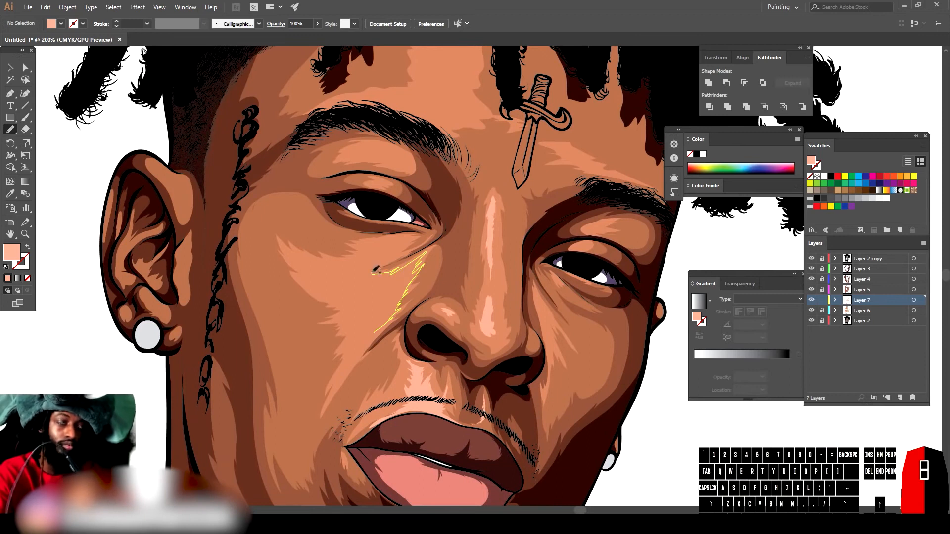
Step: Paint more light highlight streaks on the cheek below the left eye
drag(378, 317, 374, 332)
mouse_move(371, 256)
mouse_down()
mouse_move(416, 235)
mouse_move(372, 255)
mouse_up()
mouse_move(397, 349)
mouse_down()
mouse_move(403, 329)
mouse_move(398, 349)
mouse_move(460, 343)
mouse_up()
key(ctrl+minus)
key(ctrl+equal)
scroll(568, 404, up, 5)
key(ctrl+equal)
Step: Paint light highlight strokes under and over the left eyebrow
drag(389, 346, 413, 361)
mouse_move(430, 349)
mouse_down()
mouse_move(469, 337)
mouse_move(449, 353)
mouse_up()
drag(380, 240, 411, 245)
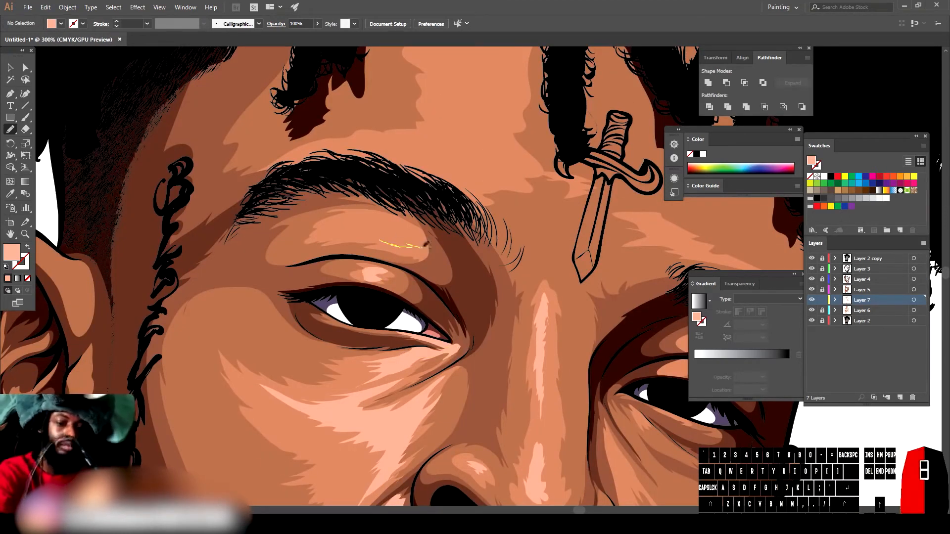
drag(341, 232, 380, 240)
scroll(609, 440, down, 4)
scroll(619, 390, up, 4)
drag(358, 351, 372, 342)
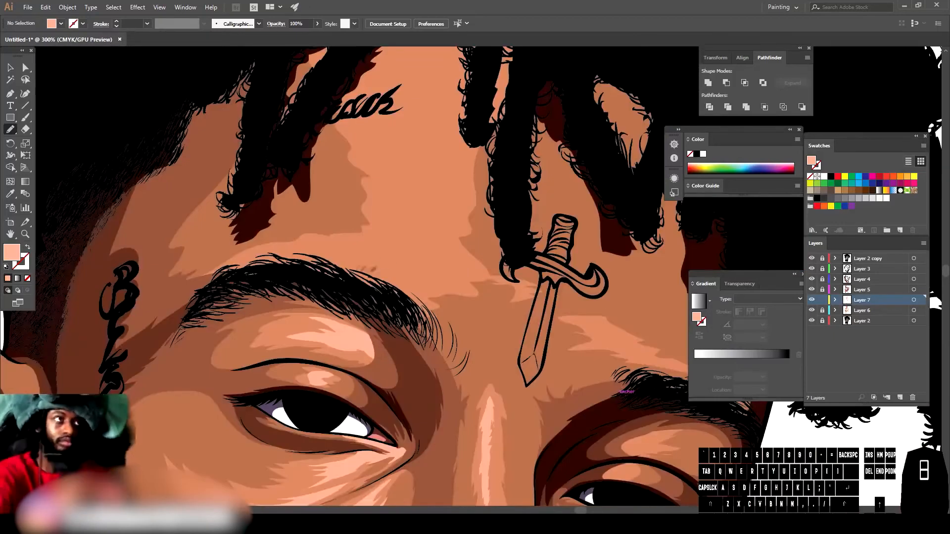
drag(380, 269, 295, 267)
mouse_move(426, 234)
mouse_down()
mouse_move(483, 84)
mouse_move(428, 111)
mouse_move(363, 247)
mouse_move(293, 268)
mouse_up()
scroll(621, 388, down, 2)
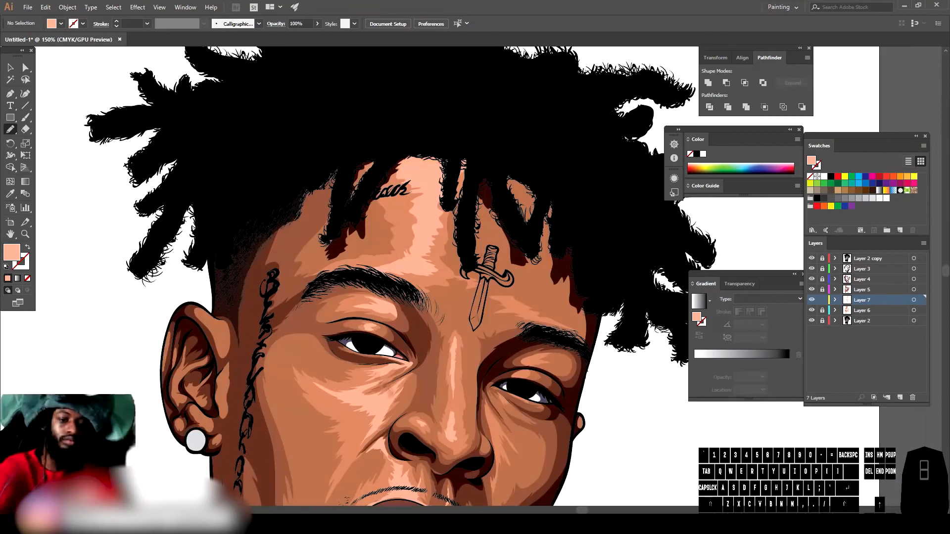
scroll(594, 396, down, 3)
scroll(559, 410, up, 2)
scroll(467, 367, up, 3)
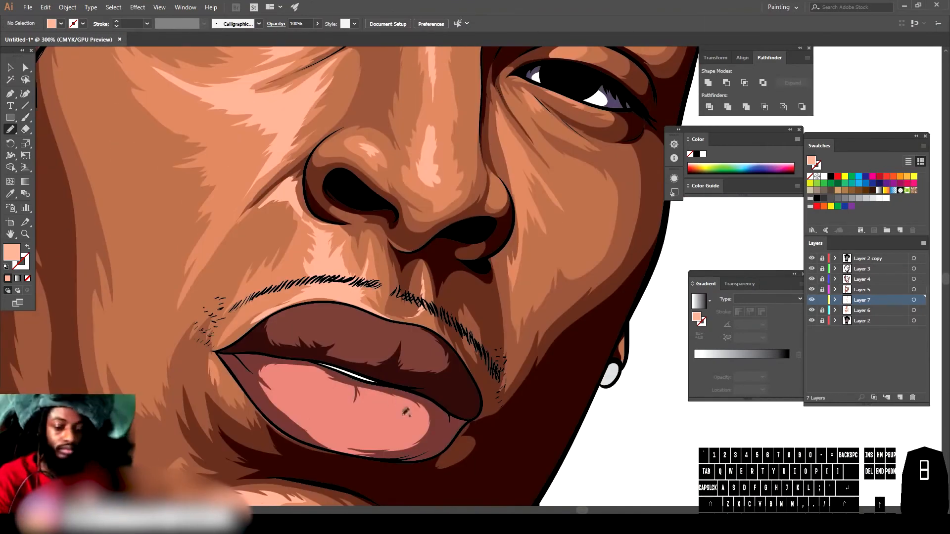
Step: Paint a highlight shape on the lower lip and recolour it a lighter pink
drag(405, 413, 358, 403)
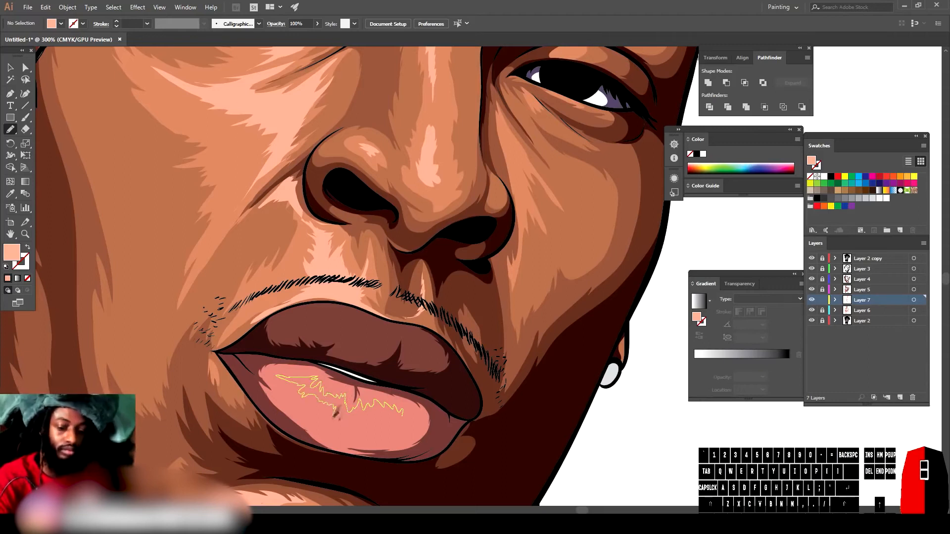
drag(381, 411, 408, 415)
click(9, 67)
click(328, 396)
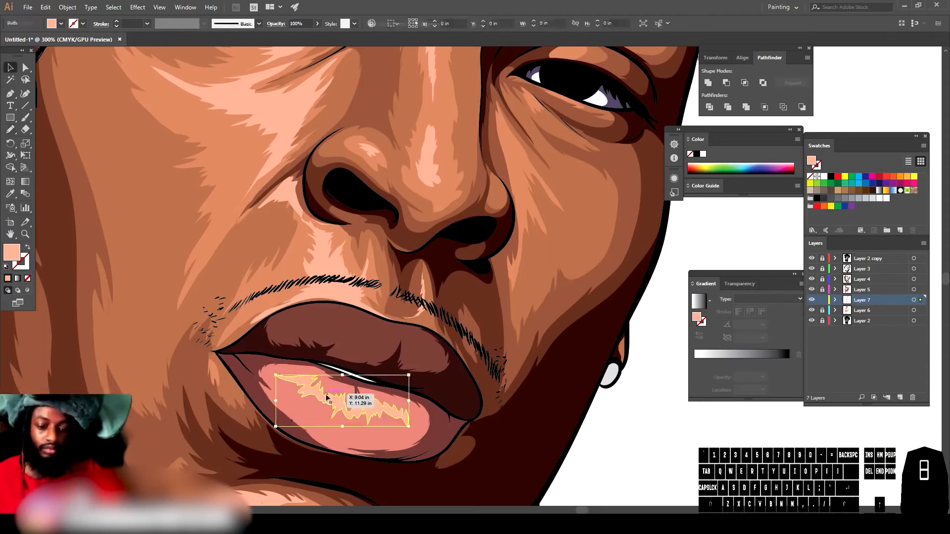
double_click(12, 252)
click(748, 497)
drag(649, 389, 642, 373)
click(841, 377)
key(ctrl+minus)
key(ctrl+minus)
click(600, 467)
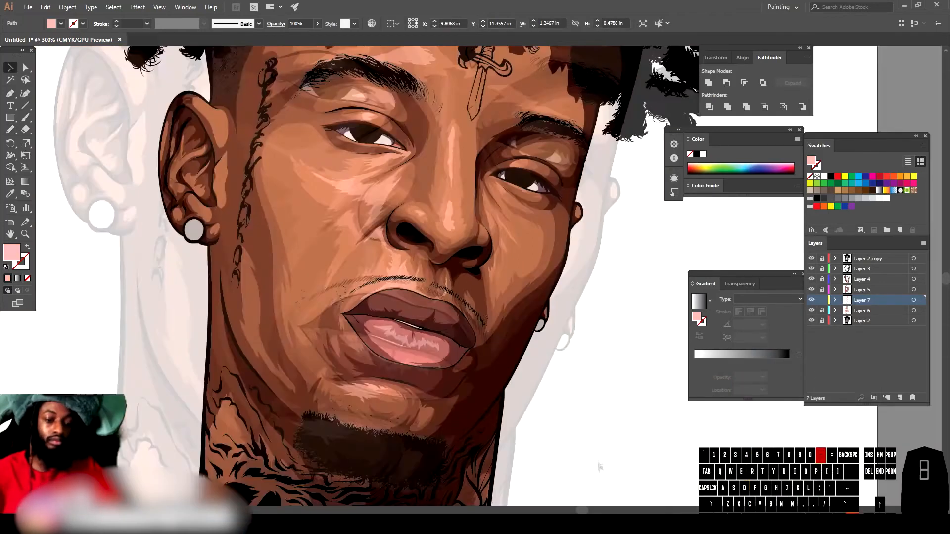
Step: Sample the lip colour with the Eyedropper and adjust the lip highlight's fill in the colour picker
scroll(556, 452, up, 3)
click(319, 394)
key(i)
click(296, 375)
double_click(12, 253)
click(661, 377)
click(841, 377)
click(11, 68)
click(726, 425)
key(ctrl+minus)
key(ctrl+minus)
key(ctrl+equal)
key(ctrl+equal)
key(ctrl+equal)
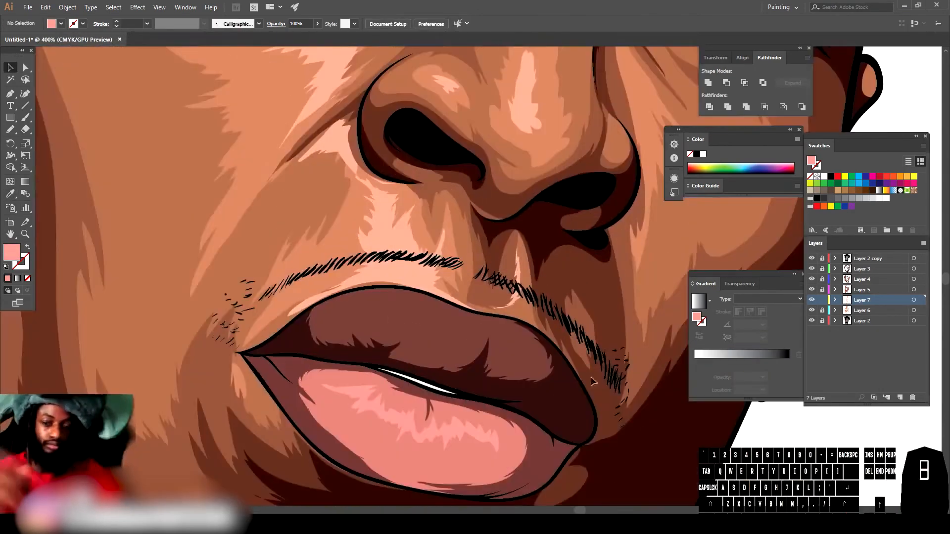
Step: Pick a lighter tint of the upper lip colour and paint a highlight on the upper lip
key(i)
click(341, 322)
double_click(12, 253)
click(653, 413)
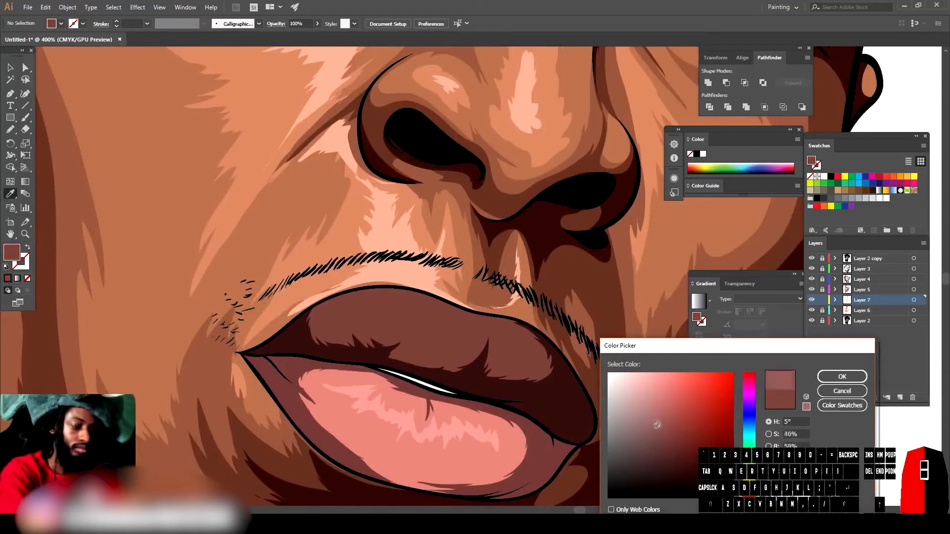
click(842, 376)
key(n)
mouse_move(465, 344)
mouse_down()
mouse_move(388, 310)
mouse_move(336, 314)
mouse_move(435, 307)
mouse_move(467, 328)
mouse_up()
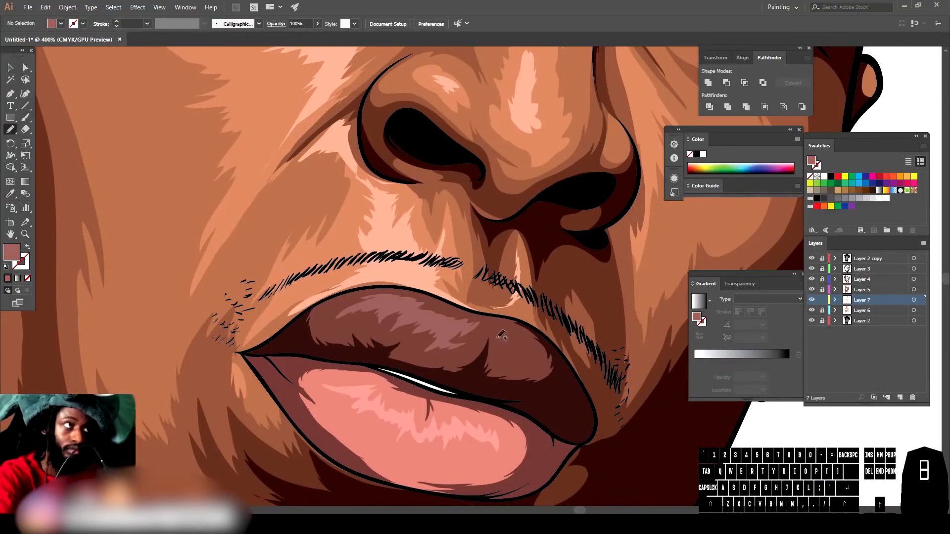
Step: Add a new layer and move it to the top of the layer stack
key(ctrl+minus)
key(ctrl+minus)
key(ctrl+minus)
key(ctrl+minus)
key(ctrl+minus)
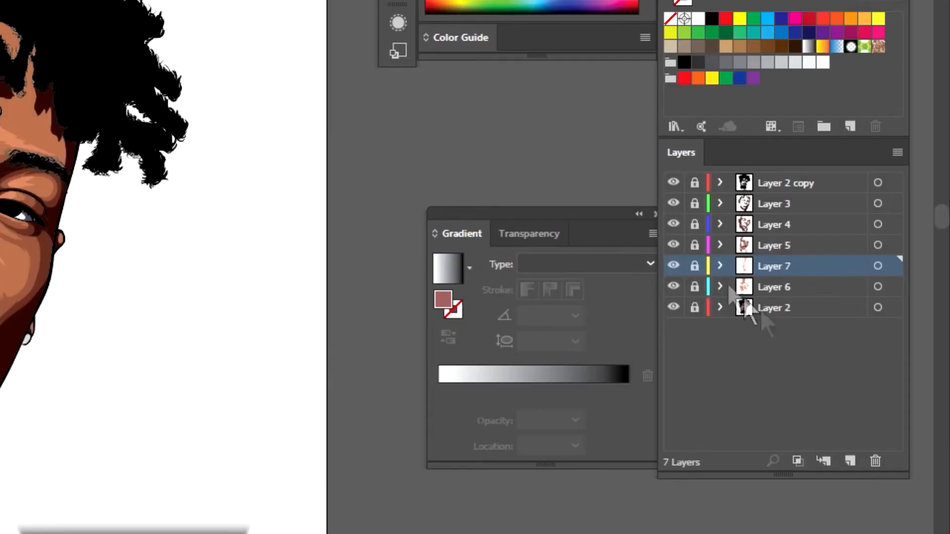
click(850, 461)
drag(772, 270, 768, 179)
scroll(346, 314, up, 1)
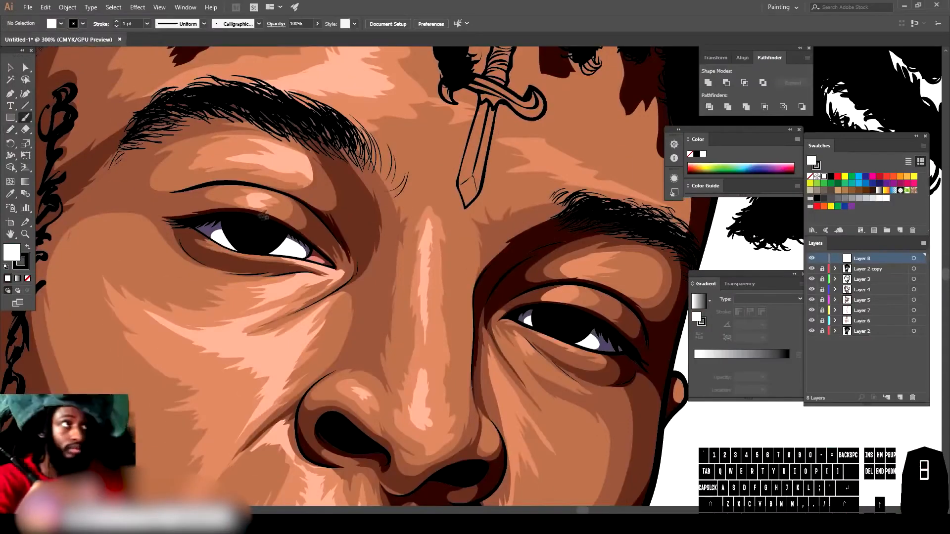
Step: Paint white catchlight dots in both eyes, then set the fill colour to dark brown
click(220, 248)
click(7, 266)
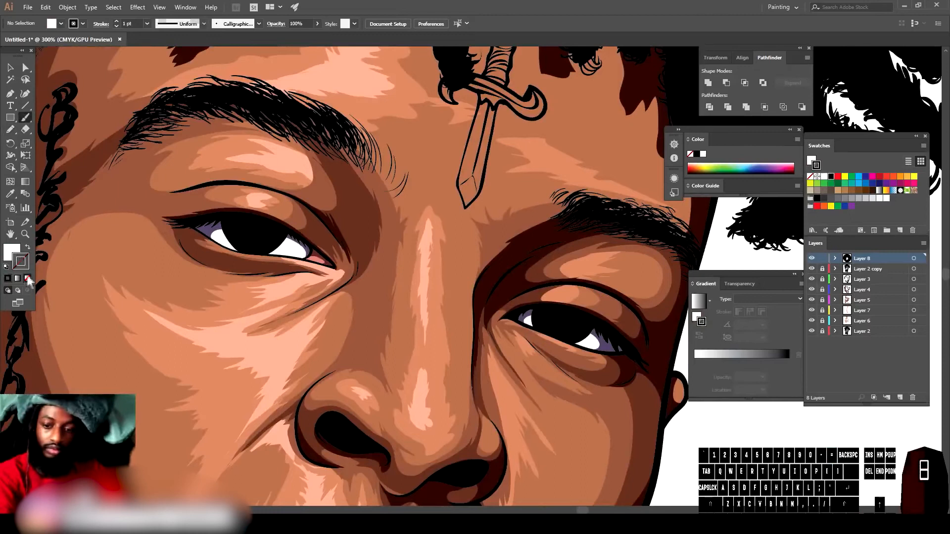
click(10, 129)
click(241, 225)
click(548, 315)
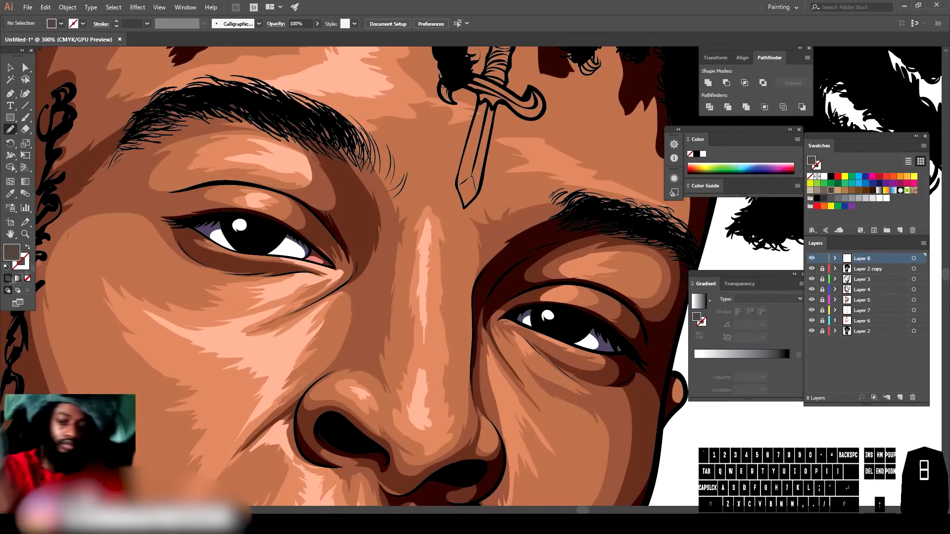
double_click(12, 253)
click(841, 377)
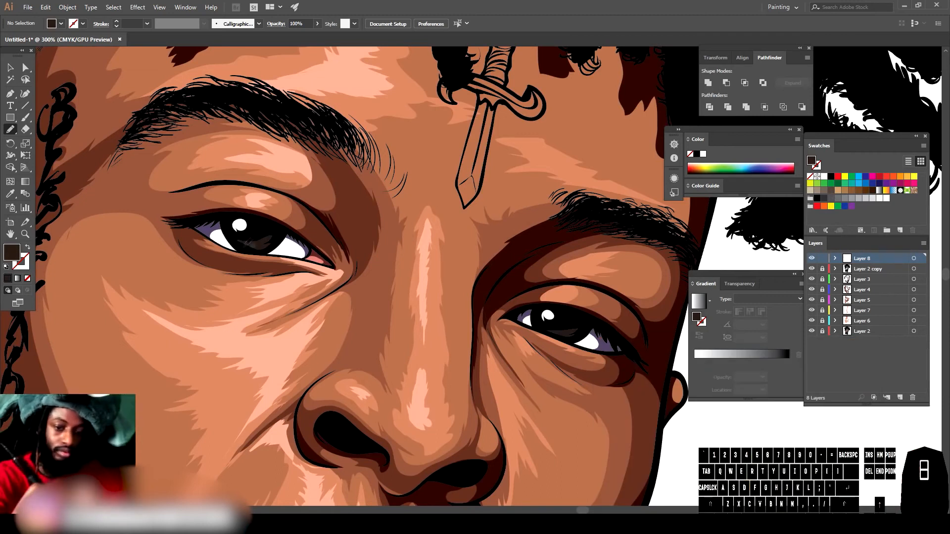
Step: Unlock Layer 3 and select all of its dark shadow shapes across the face
key(ctrl+minus)
key(ctrl+minus)
key(ctrl+minus)
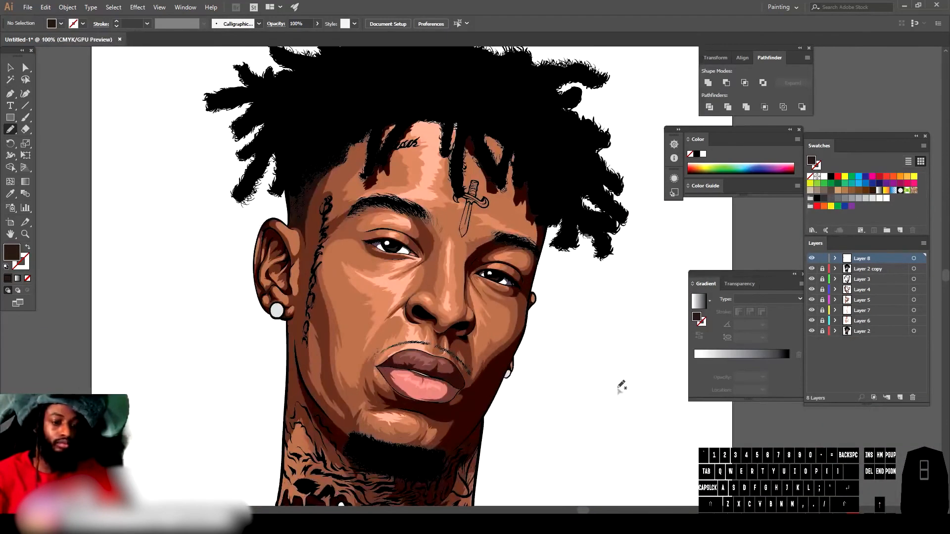
key(ctrl+minus)
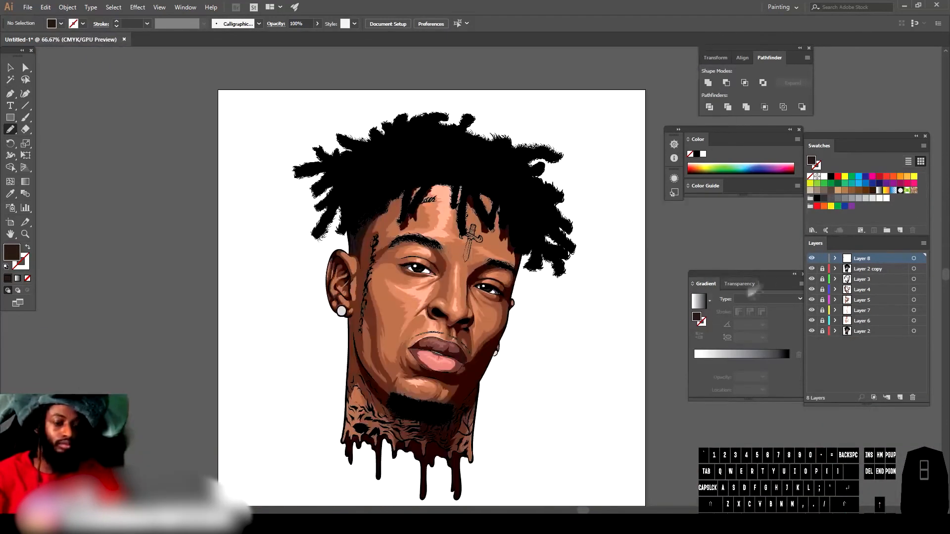
key(ctrl+plus)
click(822, 279)
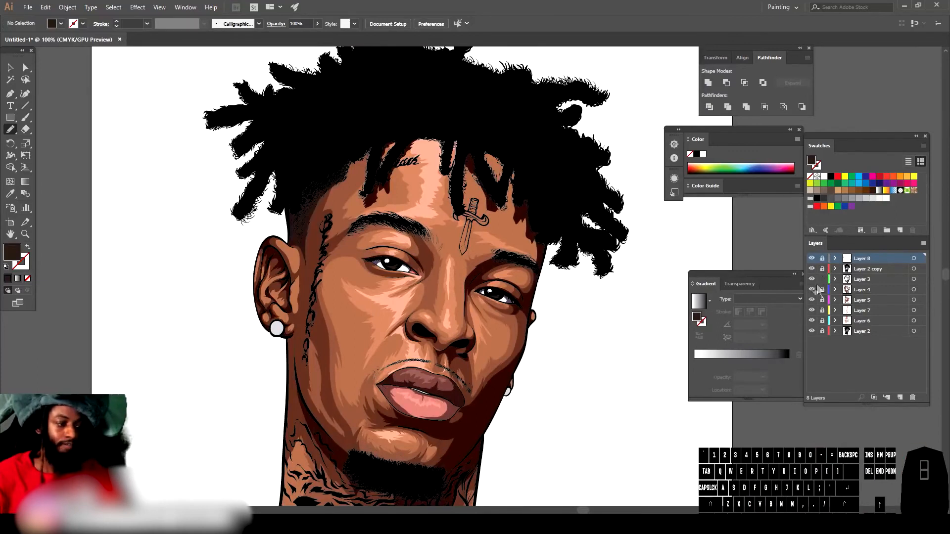
key(ctrl+minus)
click(11, 69)
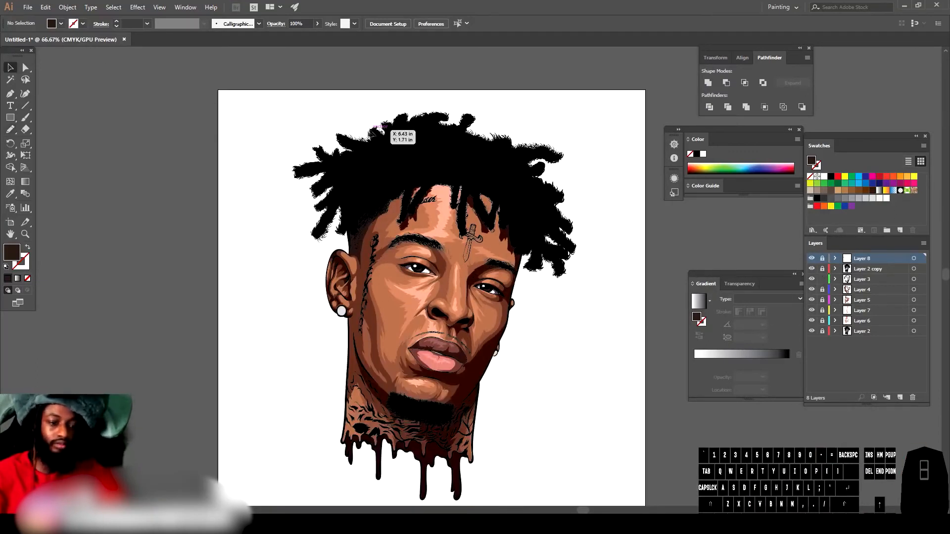
drag(269, 142, 606, 447)
key(ctrl+plus)
scroll(609, 432, down, 2)
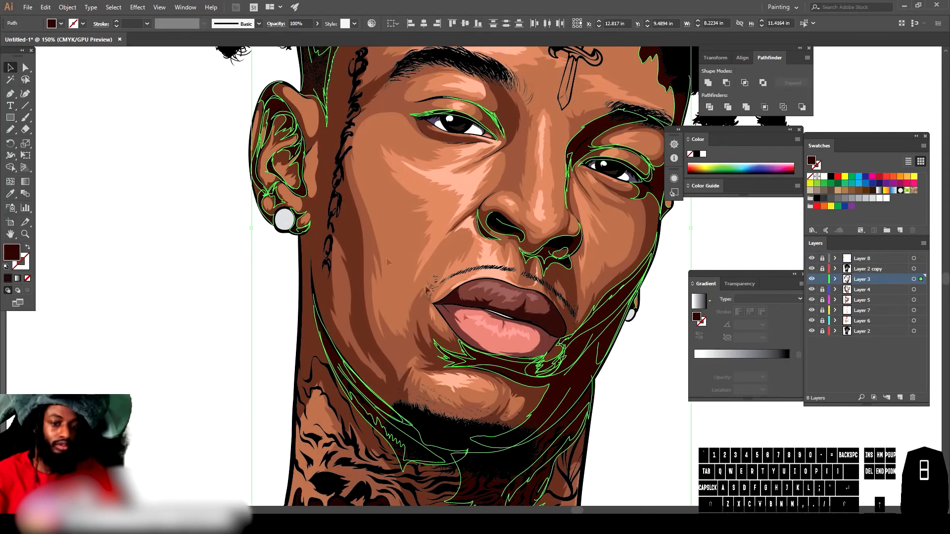
Step: Recolor the selected shadow shapes with Recolor Artwork, setting the colour's brightness to 13%, then deselect
click(45, 7)
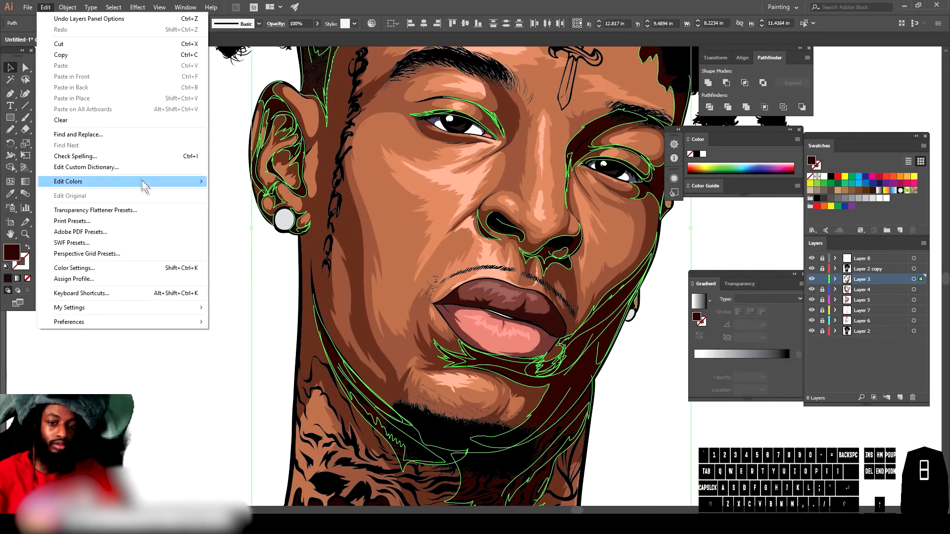
mouse_move(140, 182)
mouse_move(262, 192)
click(330, 236)
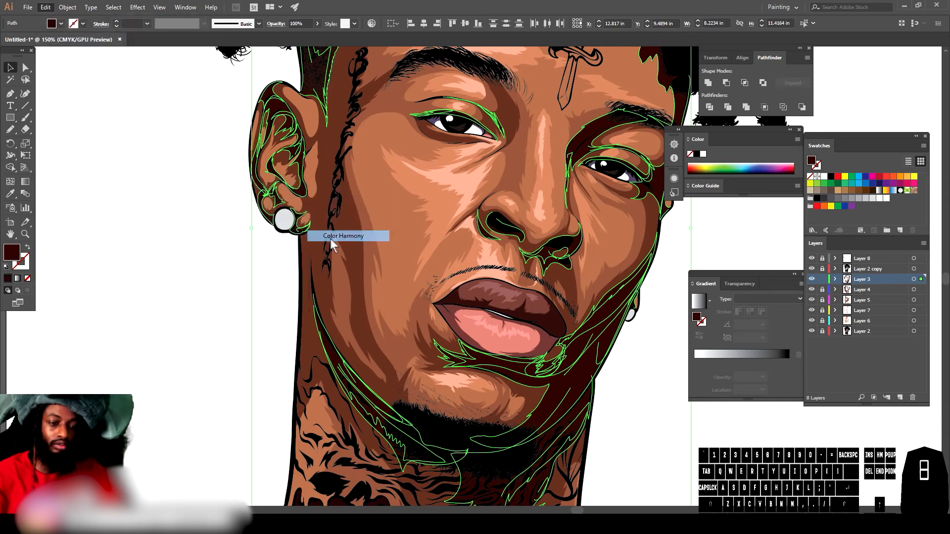
drag(694, 387, 722, 370)
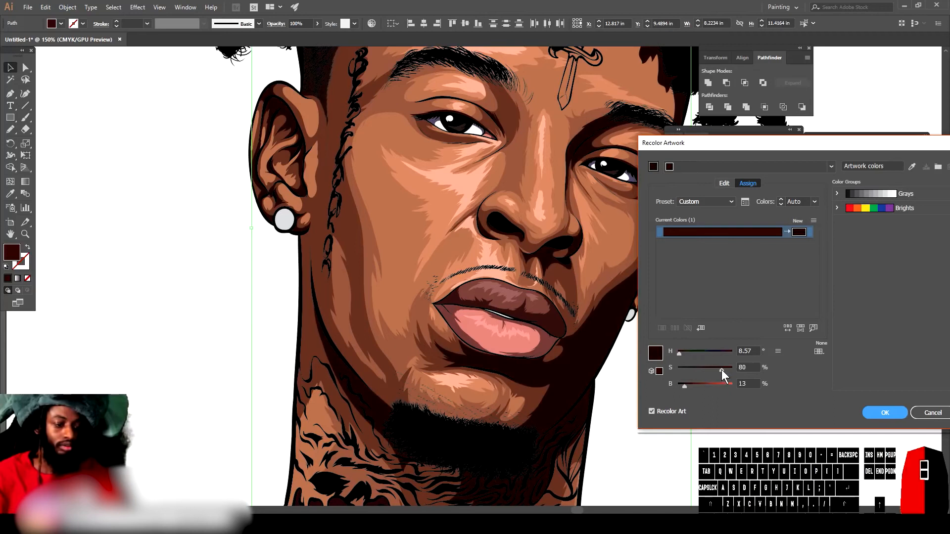
click(884, 413)
click(741, 433)
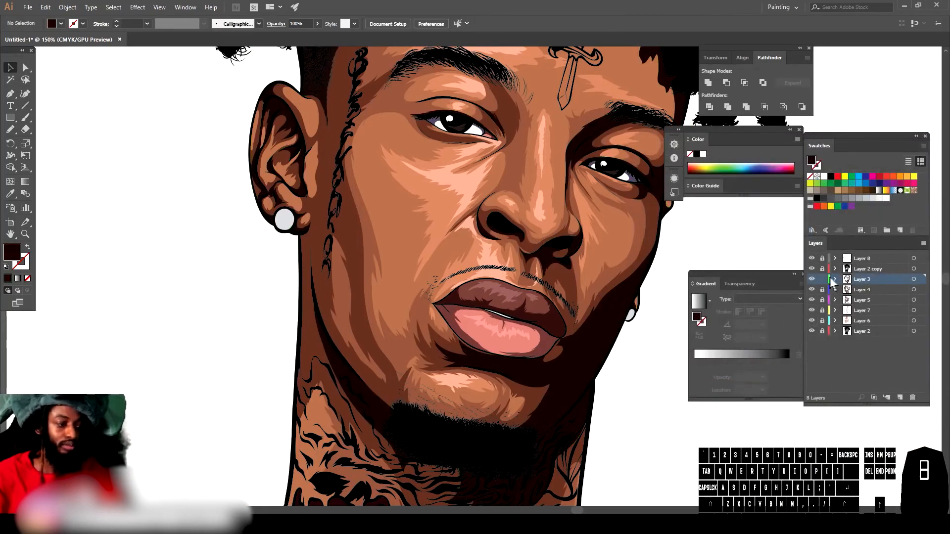
Step: Unlock and activate Layer 4, then sample the brown skin shadow colour beside the face tattoo with the Eyedropper
scroll(726, 301, up, 2)
key(ctrl+minus)
key(ctrl+minus)
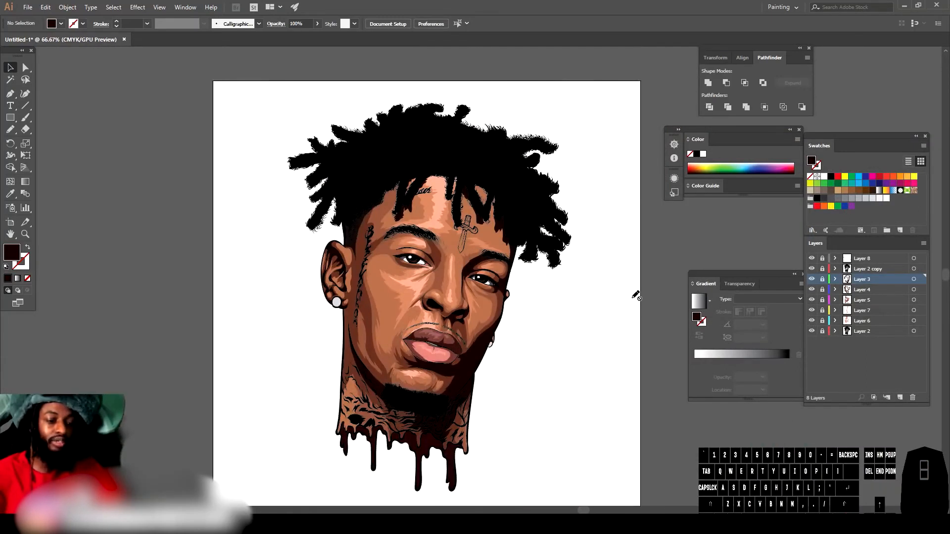
key(ctrl+plus)
key(ctrl+plus)
click(823, 290)
click(873, 290)
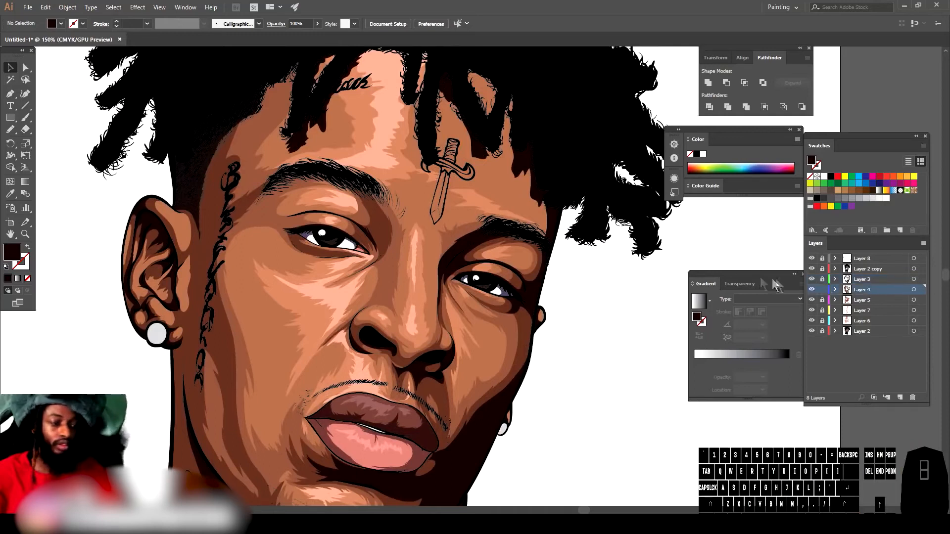
click(811, 290)
click(811, 289)
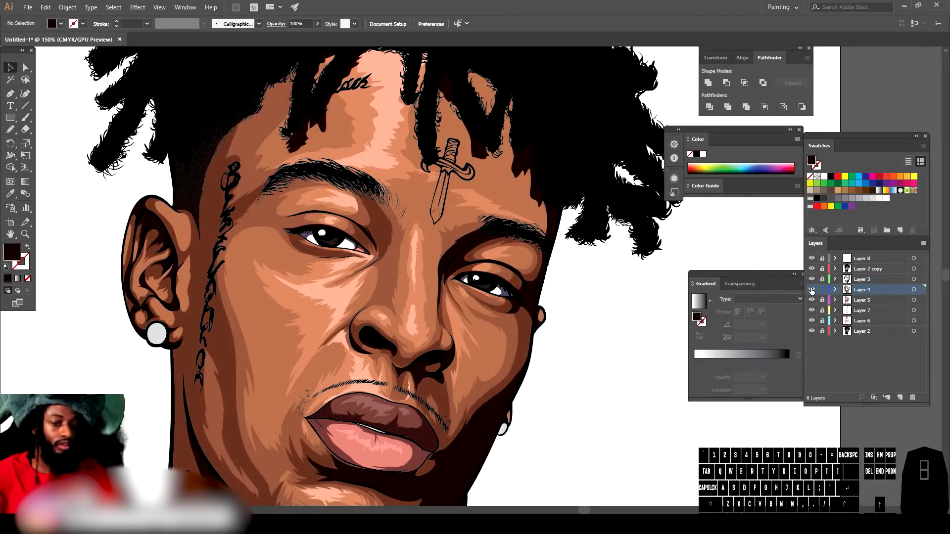
click(9, 194)
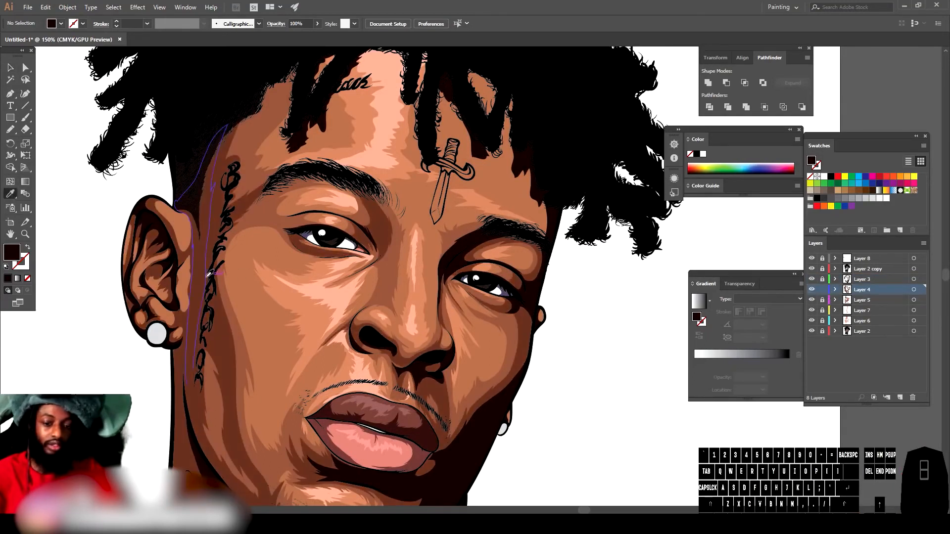
click(201, 275)
click(203, 268)
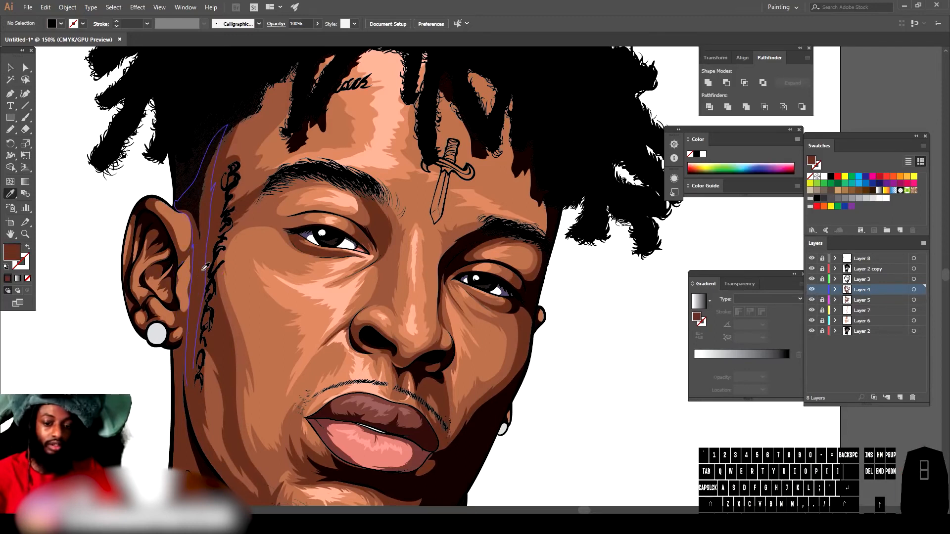
Step: Paint brown shadow shapes on the forehead along the hairline and around the dagger tattoo with the brush
scroll(455, 226, up, 1)
scroll(455, 226, up, 5)
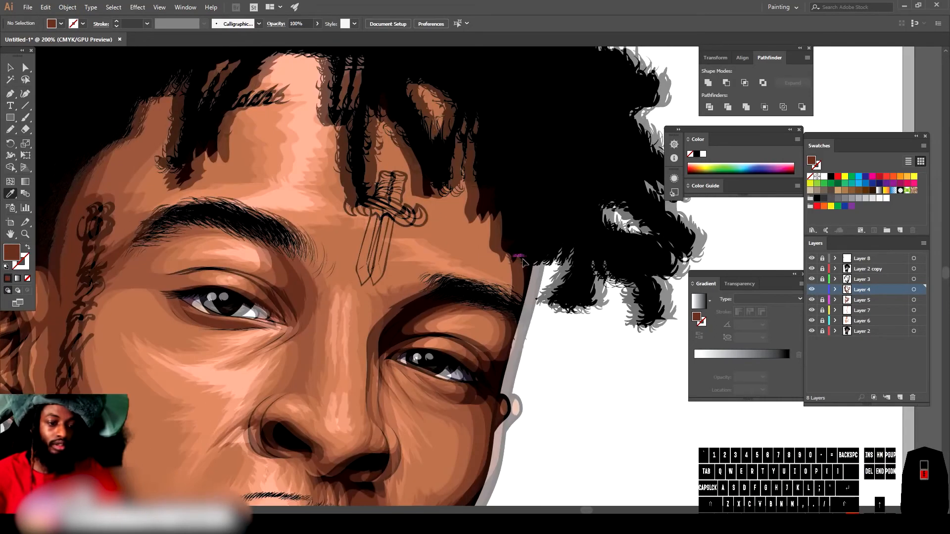
click(10, 129)
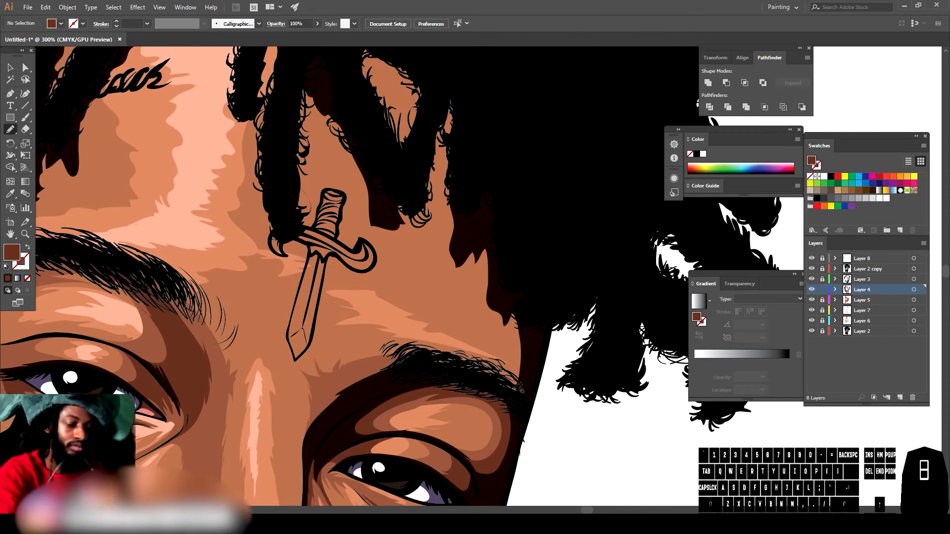
drag(518, 394, 516, 364)
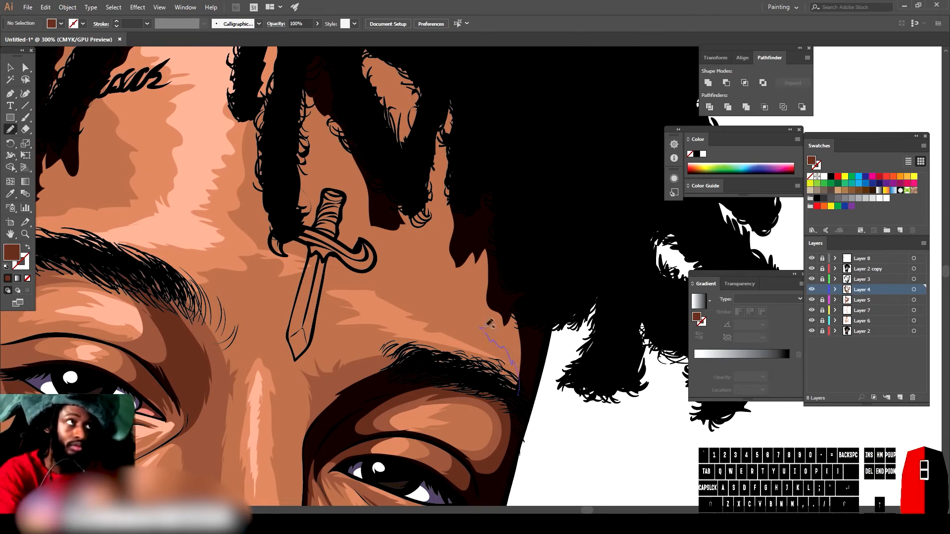
drag(460, 311, 462, 297)
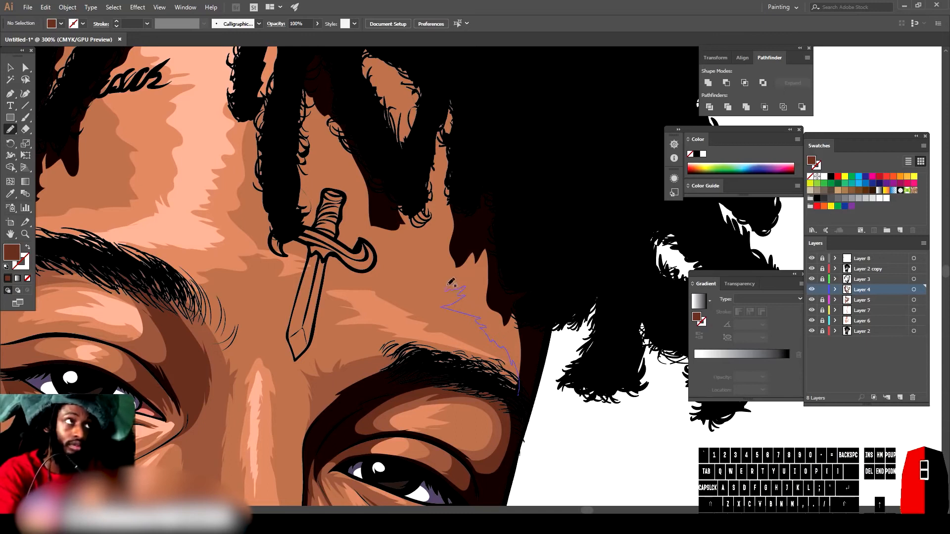
drag(445, 258, 438, 231)
mouse_move(429, 154)
mouse_down()
mouse_move(452, 66)
mouse_move(540, 304)
mouse_move(518, 389)
mouse_up()
scroll(350, 448, up, 3)
scroll(350, 448, up, 1)
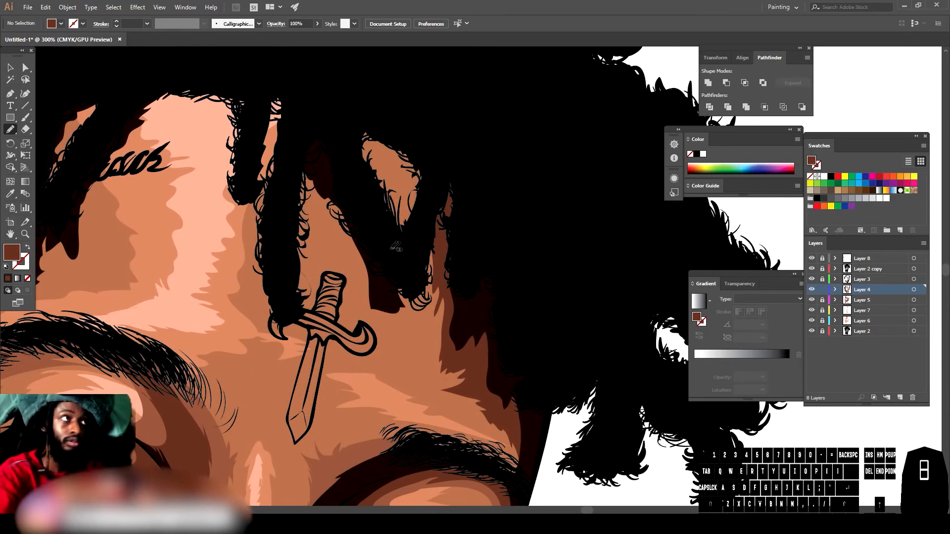
drag(413, 245, 417, 198)
mouse_move(384, 158)
mouse_down()
mouse_move(344, 130)
mouse_move(406, 132)
mouse_move(405, 312)
mouse_up()
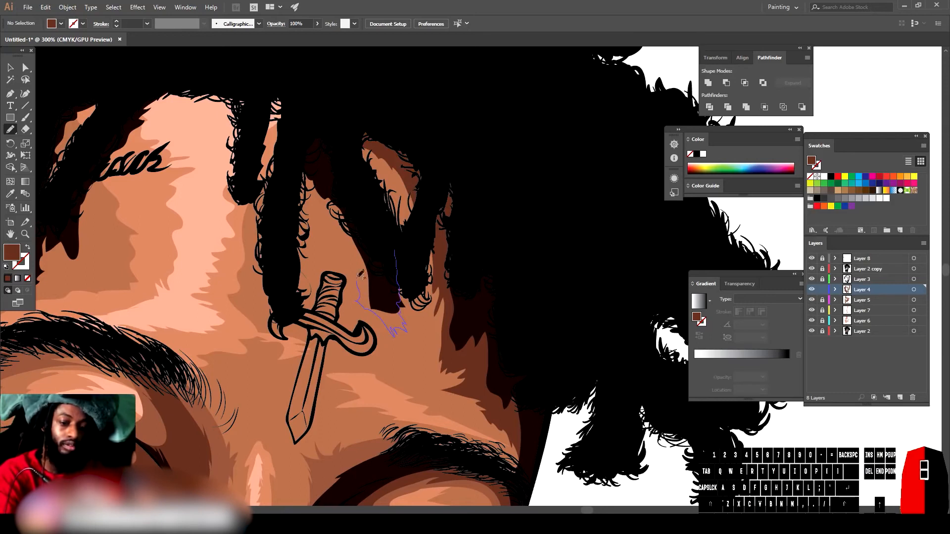
mouse_move(328, 208)
mouse_down()
mouse_move(292, 154)
mouse_move(297, 106)
mouse_move(383, 239)
mouse_up()
mouse_move(303, 149)
mouse_down()
mouse_move(291, 324)
mouse_move(278, 334)
mouse_move(261, 288)
mouse_up()
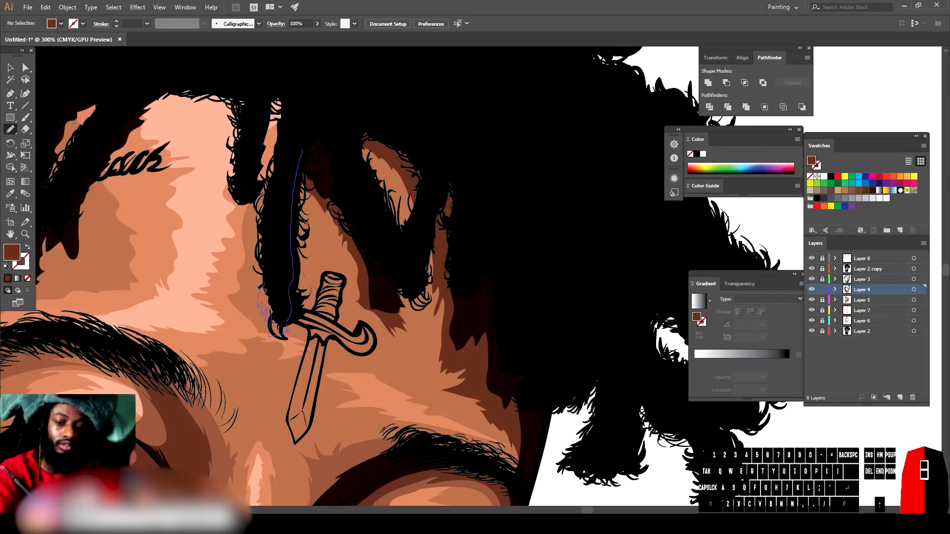
mouse_move(270, 158)
mouse_down()
mouse_move(276, 82)
mouse_move(293, 124)
mouse_up()
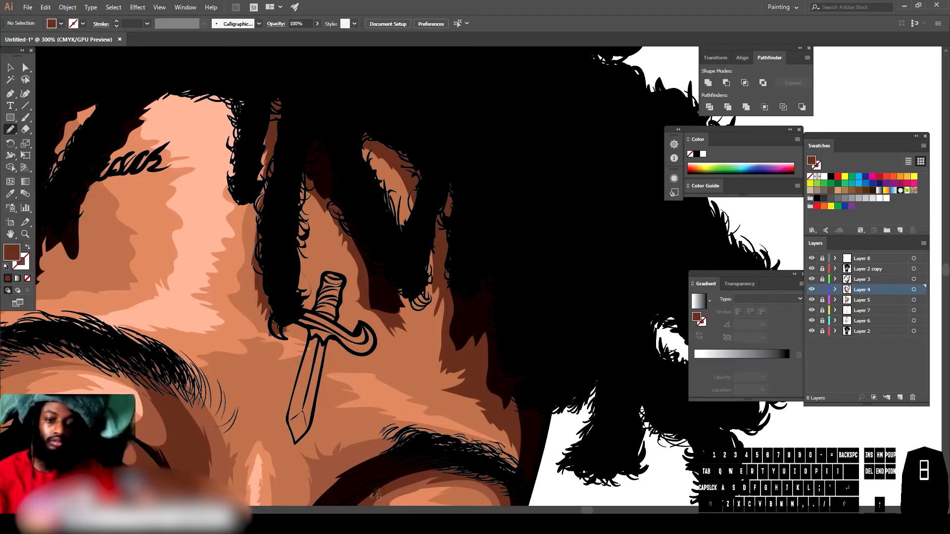
Step: Review the whole portrait to check the new forehead shading
key(ctrl+minus)
key(ctrl+minus)
key(ctrl+minus)
scroll(396, 495, left, 1)
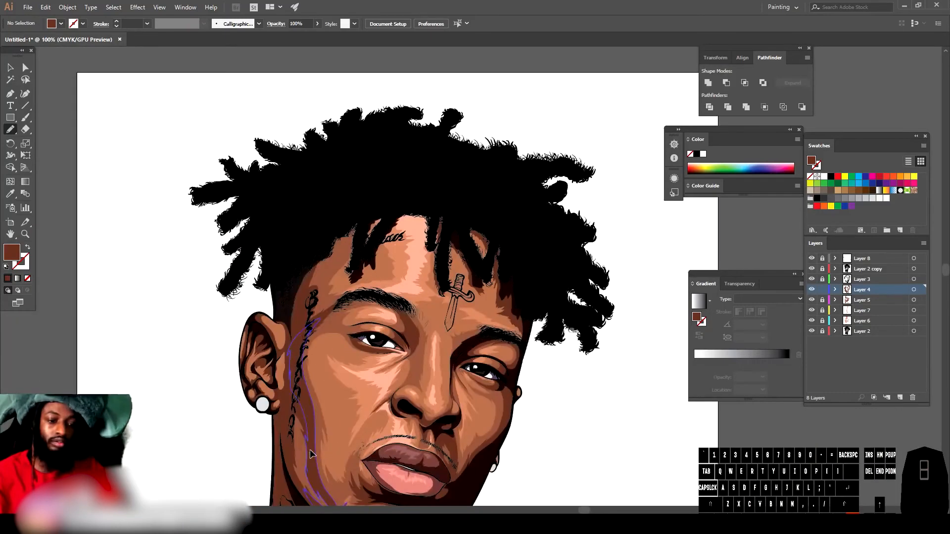
key(ctrl+equal)
key(ctrl+minus)
key(ctrl+minus)
key(ctrl+minus)
scroll(535, 478, down, 1)
key(ctrl+equal)
key(ctrl+equal)
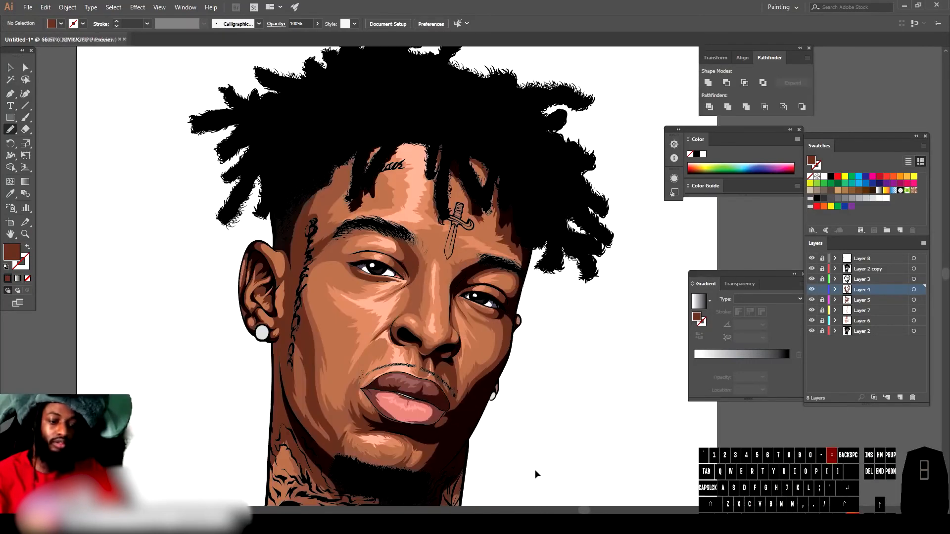
scroll(593, 436, right, 1)
Step: Lock Layer 4, then add a new layer and move it to the top of the layer stack
click(823, 290)
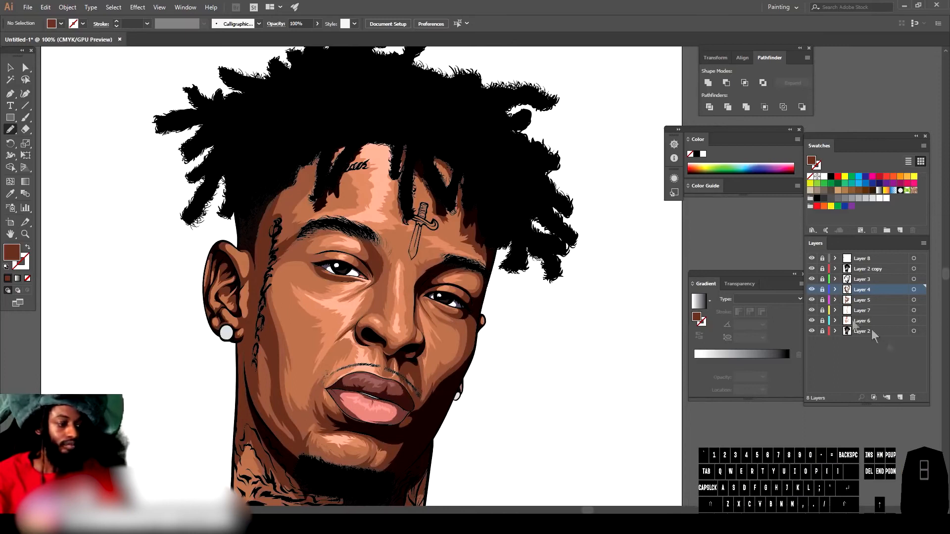
click(900, 398)
drag(871, 289, 874, 253)
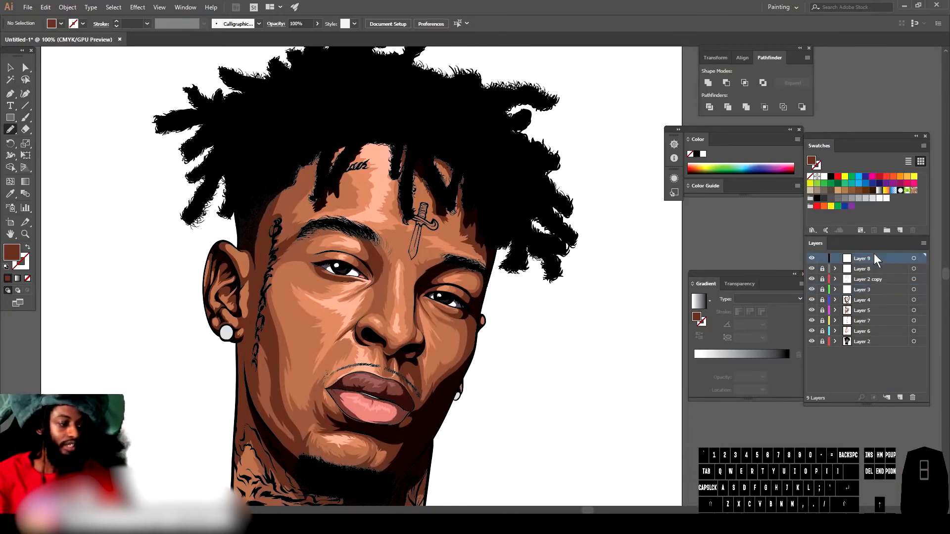
key(ctrl+minus)
key(ctrl+minus)
key(ctrl+equal)
key(ctrl+equal)
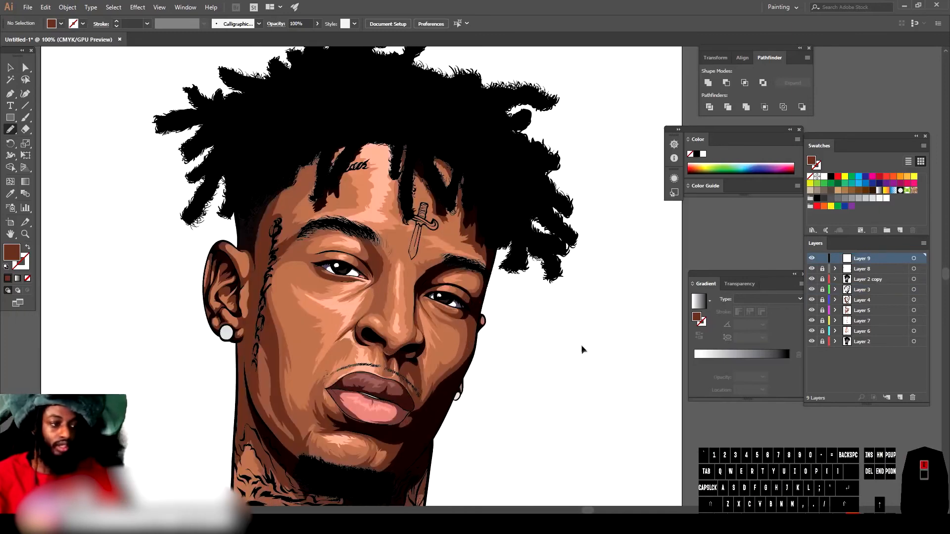
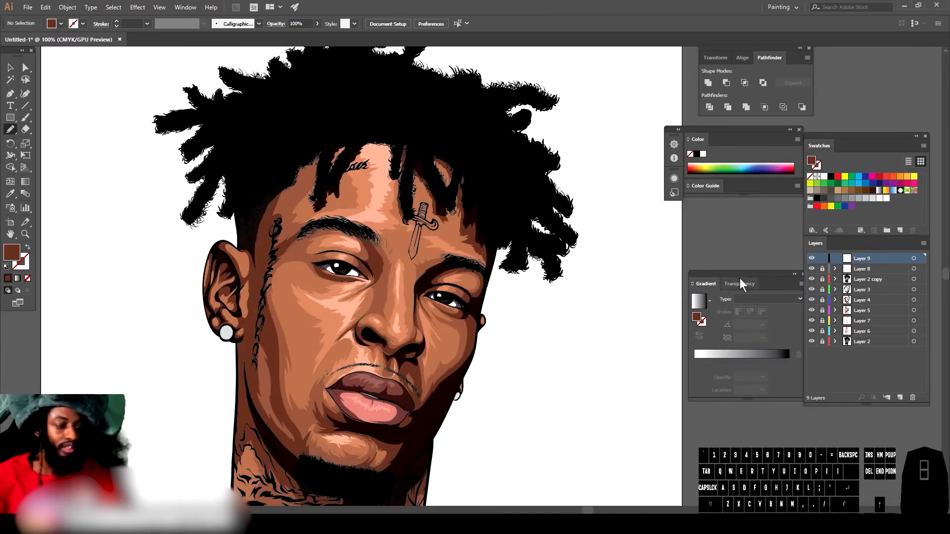
Step: Apply a linear gradient swatch, add a middle colour stop, and set the end stop to C16 M26 Y22 K100
click(879, 191)
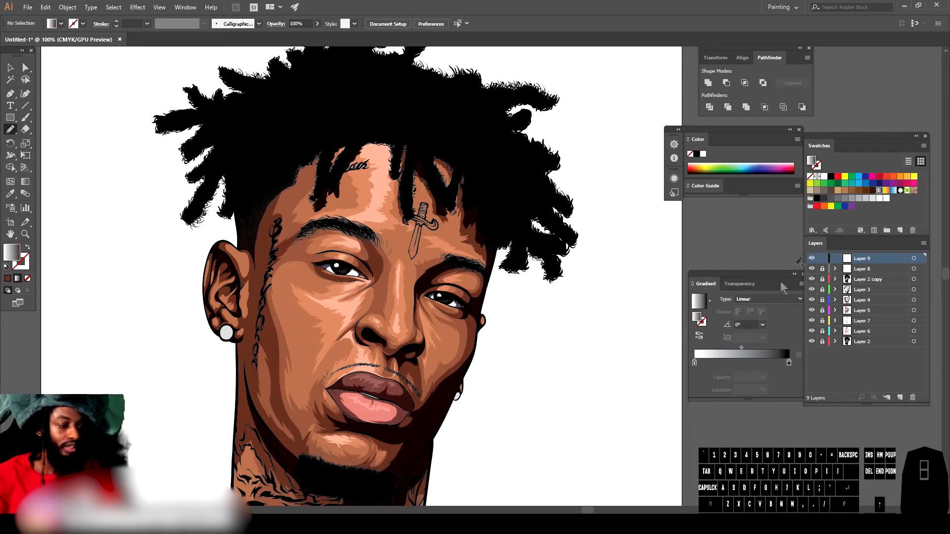
click(746, 365)
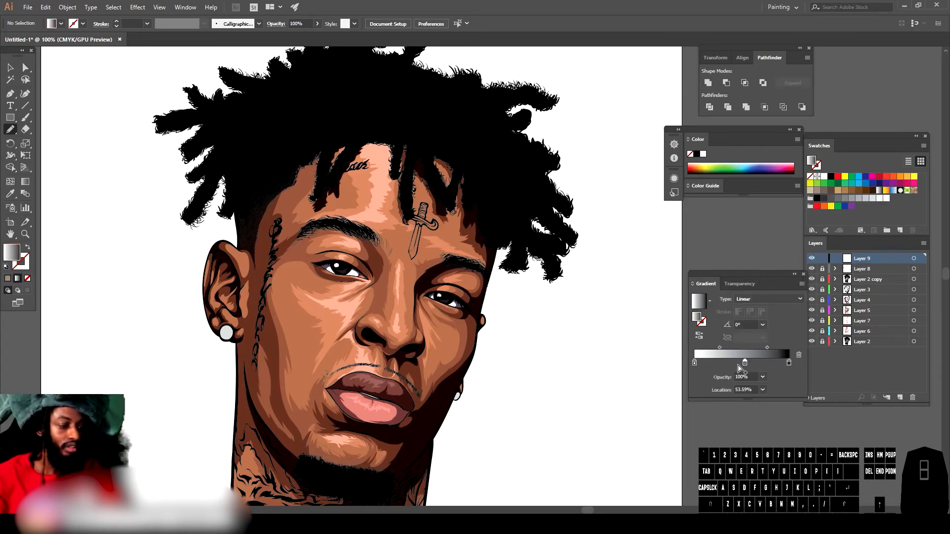
double_click(789, 364)
drag(705, 400, 711, 424)
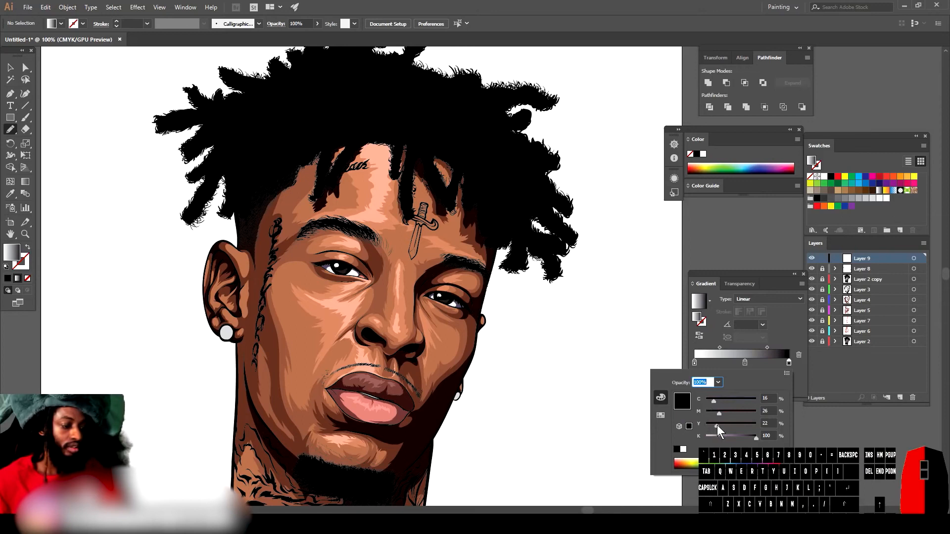
click(765, 347)
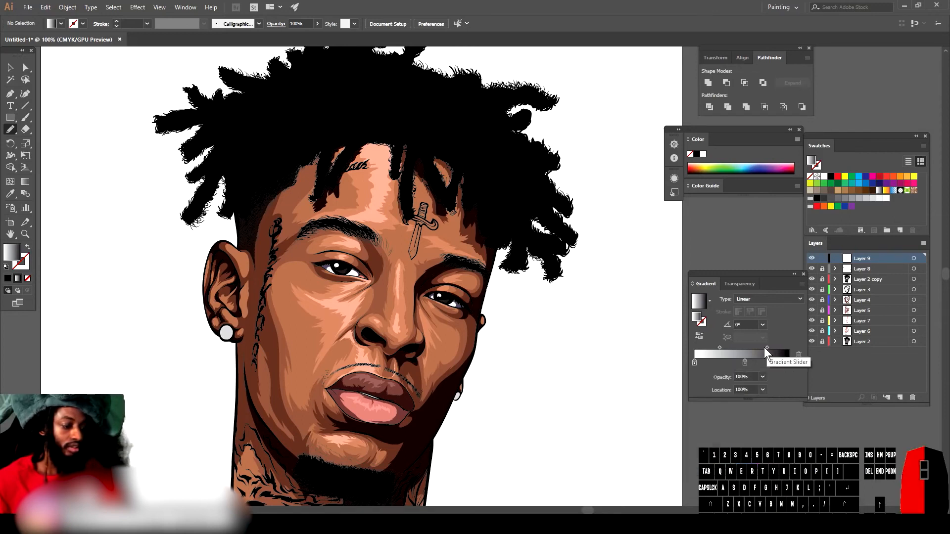
drag(765, 349, 758, 349)
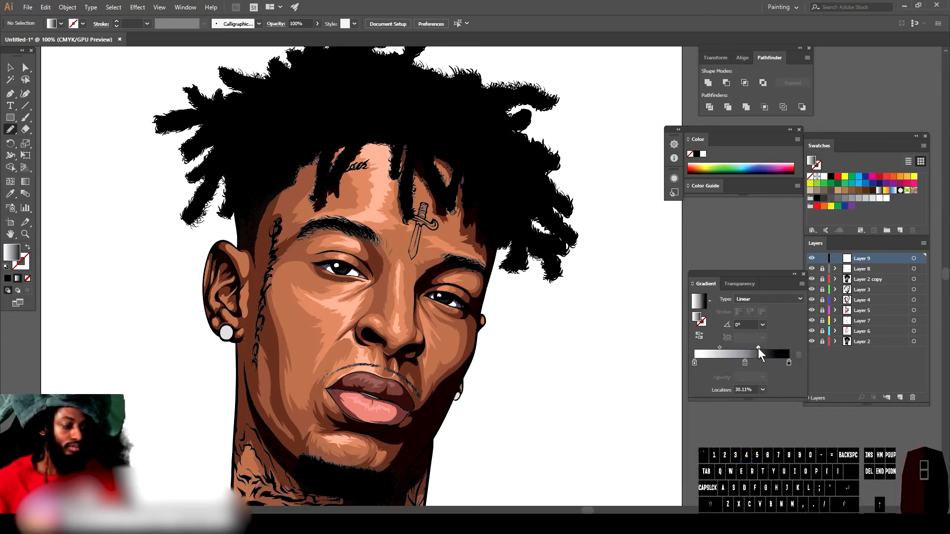
Step: Set the gradient's start stop to C7 M22 Y30 K100 and shift the first midpoint slightly right
double_click(694, 363)
drag(707, 437, 720, 423)
click(713, 411)
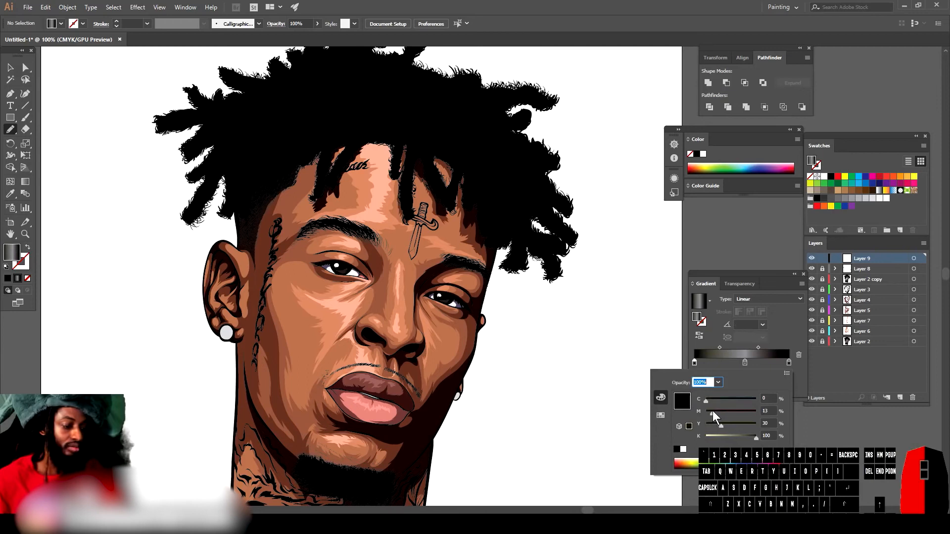
click(709, 400)
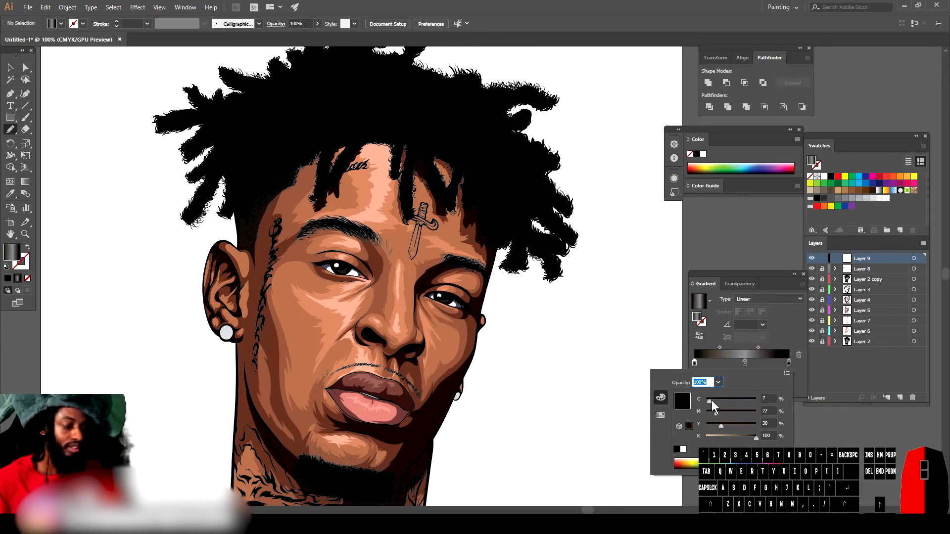
click(720, 346)
drag(719, 347, 729, 348)
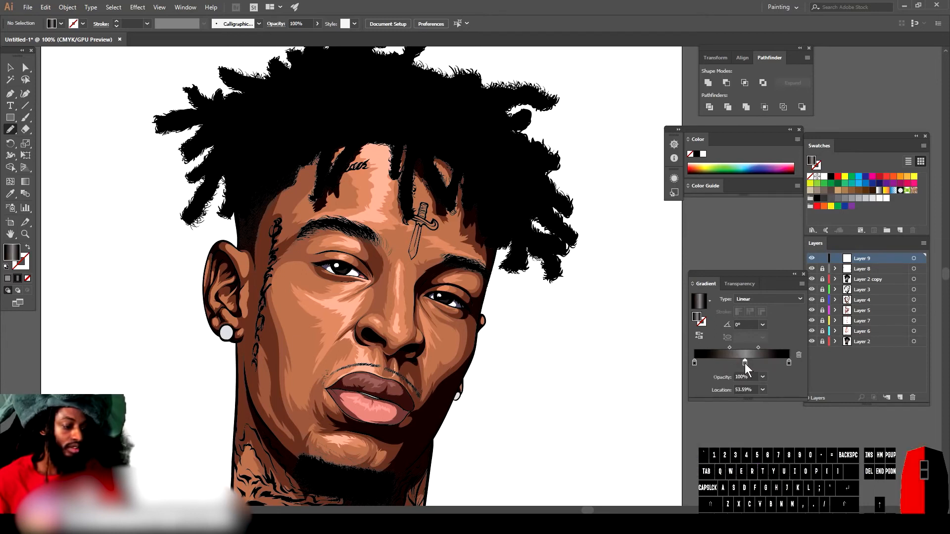
Step: Set the middle gradient stop to a grey of C30 M16 Y30 K65 and fine-tune the stop and midpoint positions
double_click(745, 363)
drag(732, 433, 721, 402)
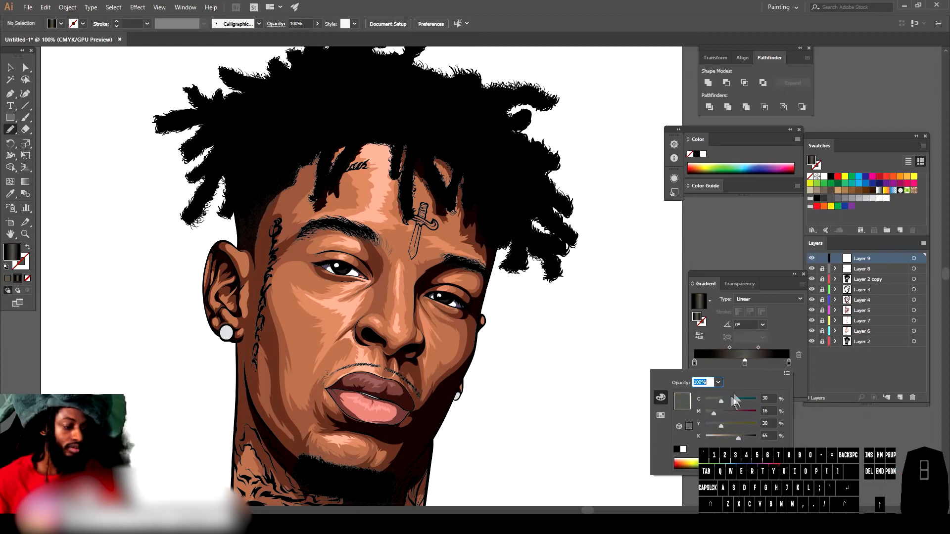
click(745, 363)
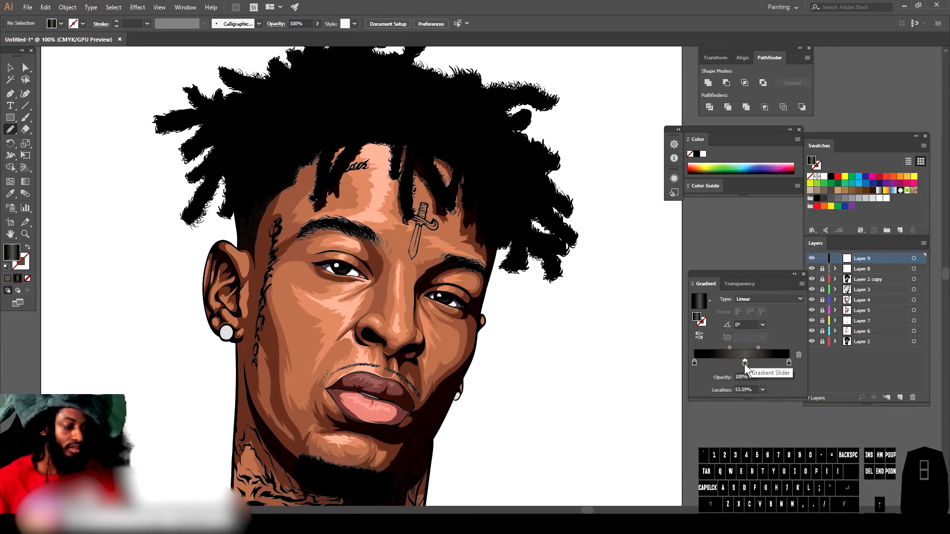
drag(757, 349, 741, 361)
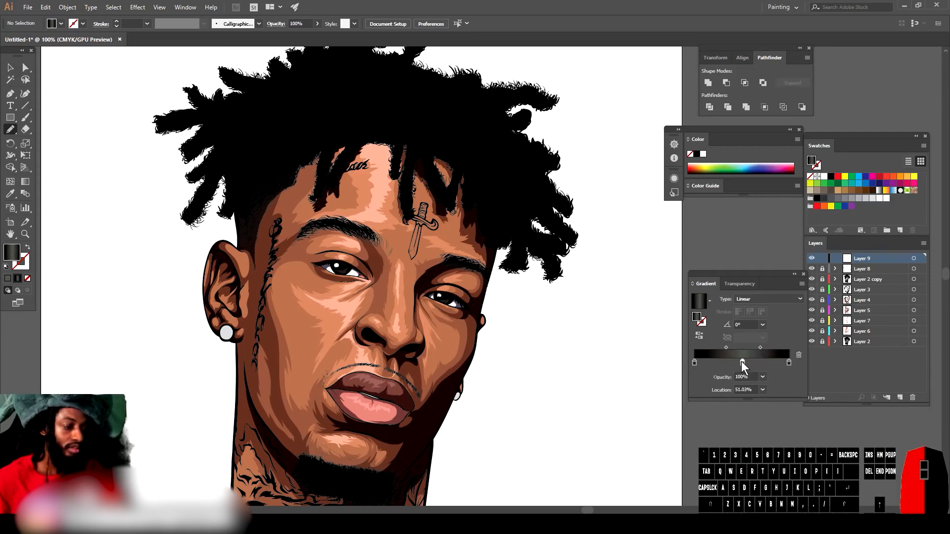
click(761, 349)
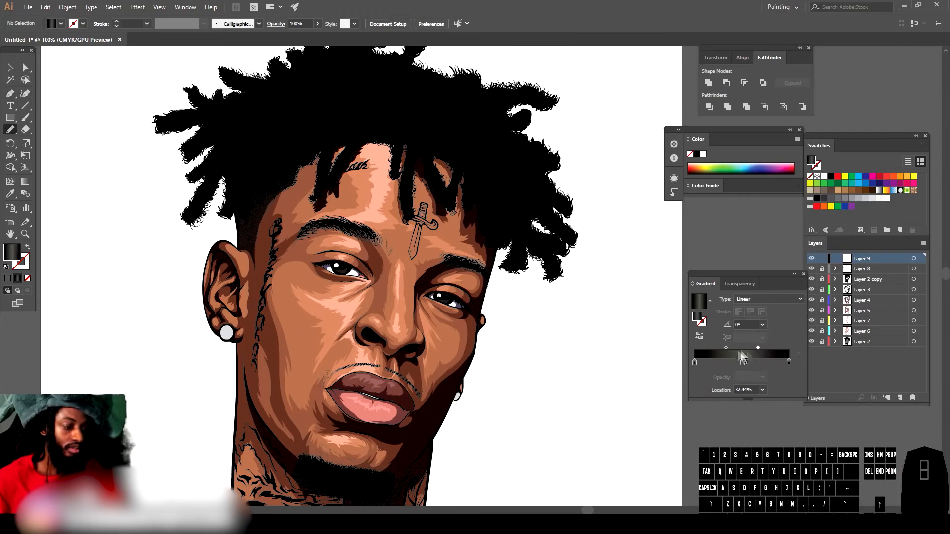
drag(726, 348, 730, 348)
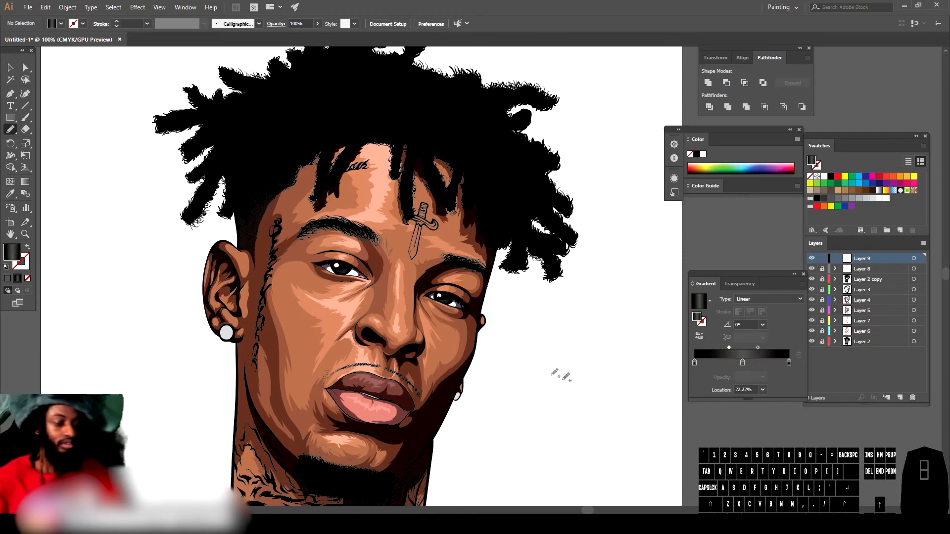
Step: Paint two test strokes off the artboard with the Paintbrush and set the stroke weight to 0.5 pt
click(25, 117)
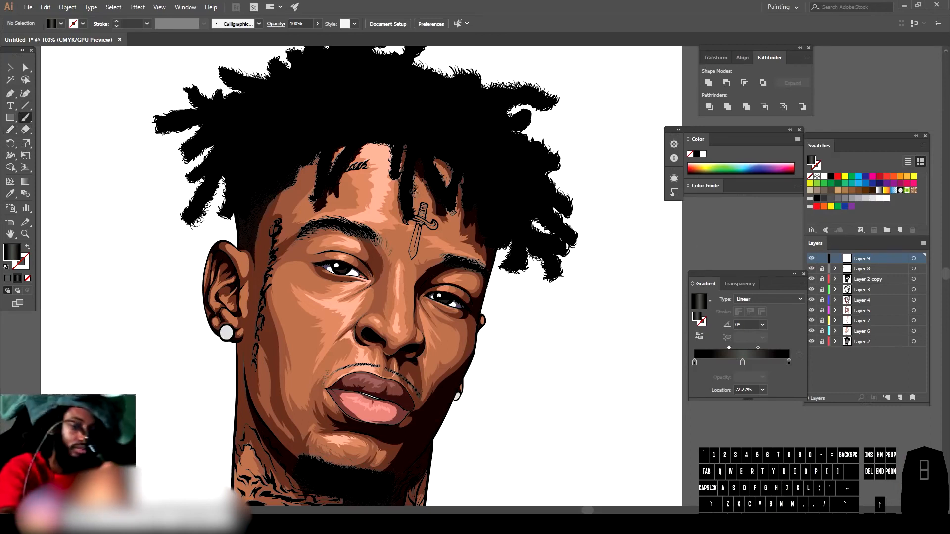
drag(772, 246, 748, 245)
drag(766, 234, 742, 239)
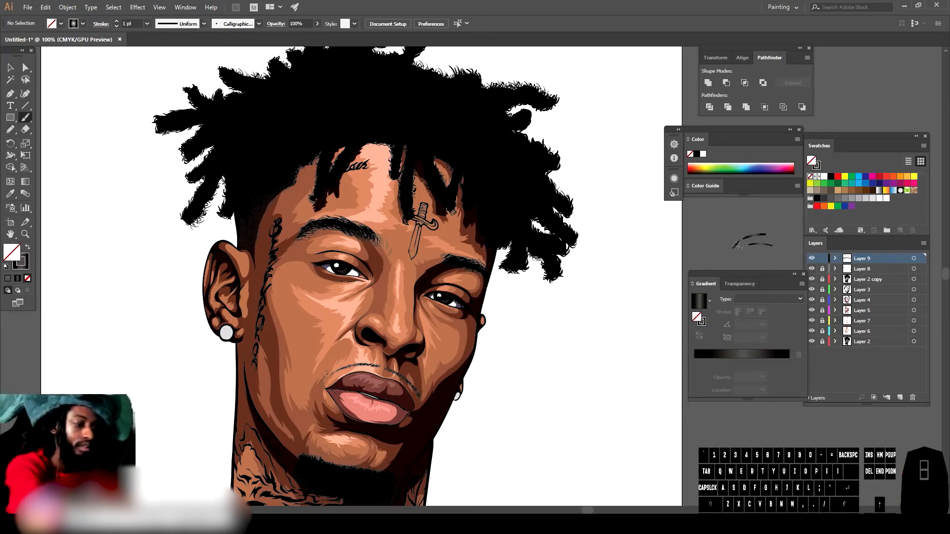
scroll(569, 407, down, 1)
scroll(537, 399, up, 4)
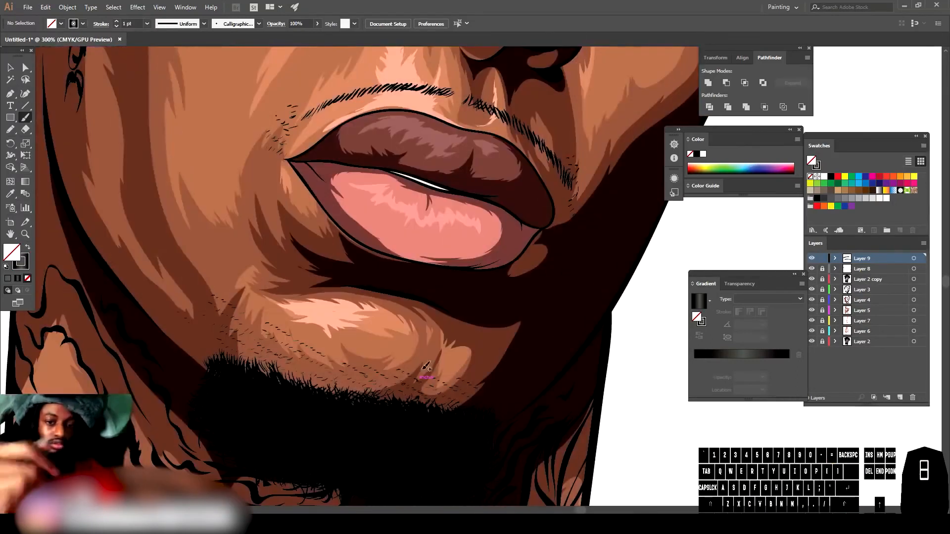
click(147, 24)
click(156, 45)
Step: Paint short hair strands across the beard and chin with the Paintbrush
drag(475, 470, 467, 450)
mouse_move(449, 459)
mouse_down()
mouse_move(454, 445)
mouse_move(429, 455)
mouse_up()
mouse_move(432, 449)
mouse_down()
mouse_move(426, 435)
mouse_move(391, 422)
mouse_up()
drag(397, 421, 386, 412)
drag(381, 457, 390, 448)
mouse_move(360, 451)
mouse_down()
mouse_move(372, 432)
mouse_move(343, 411)
mouse_up()
drag(348, 462, 327, 431)
mouse_move(311, 410)
mouse_down()
mouse_move(318, 403)
mouse_move(310, 407)
mouse_up()
mouse_move(289, 419)
mouse_down()
mouse_move(297, 406)
mouse_move(283, 398)
mouse_up()
drag(248, 399, 259, 392)
drag(271, 446, 278, 430)
drag(258, 424, 231, 414)
drag(231, 398, 237, 387)
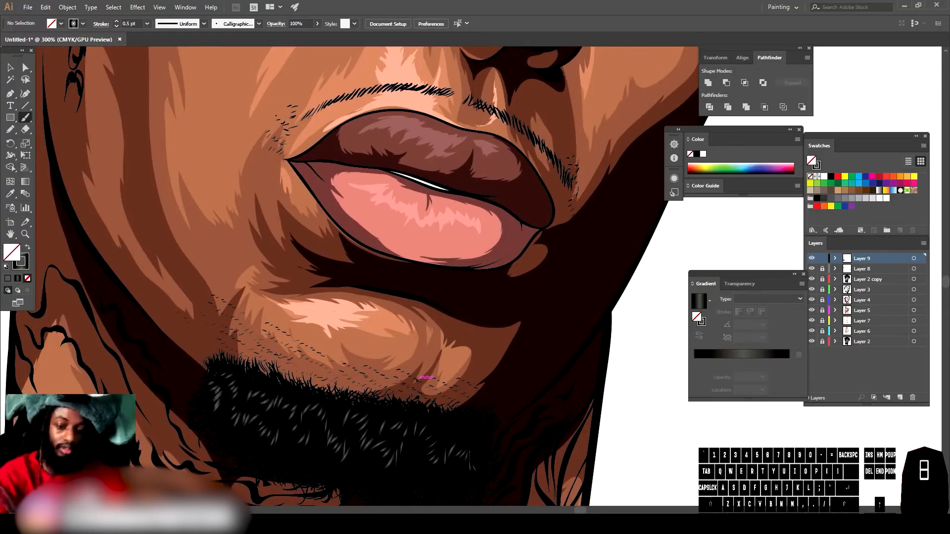
Step: Paint more short strands over the beard and the stubble below the lower lip
key(ctrl+minus)
key(ctrl+minus)
key(ctrl+minus)
key(ctrl+minus)
key(ctrl+equal)
key(ctrl+equal)
key(ctrl+equal)
key(ctrl+equal)
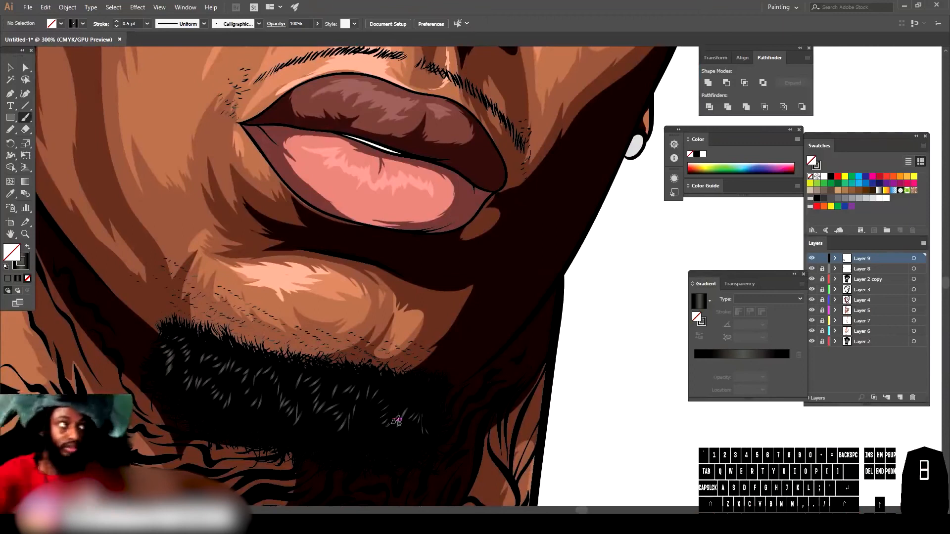
drag(340, 383, 346, 372)
mouse_move(312, 374)
mouse_down()
mouse_move(321, 366)
mouse_move(286, 357)
mouse_up()
mouse_move(248, 371)
mouse_down()
mouse_move(259, 359)
mouse_move(229, 348)
mouse_up()
mouse_move(210, 357)
mouse_down()
mouse_move(221, 341)
mouse_move(198, 336)
mouse_up()
drag(182, 341, 186, 332)
drag(396, 455, 400, 443)
drag(405, 456, 407, 434)
drag(408, 412, 414, 390)
drag(356, 419, 366, 408)
drag(341, 449, 352, 436)
drag(335, 444, 346, 433)
mouse_move(310, 427)
mouse_down()
mouse_move(323, 421)
mouse_move(293, 405)
mouse_up()
drag(260, 408, 271, 394)
drag(258, 400, 265, 389)
mouse_move(210, 412)
mouse_down()
mouse_move(221, 403)
mouse_move(205, 402)
mouse_up()
drag(189, 405, 196, 400)
drag(197, 370, 209, 357)
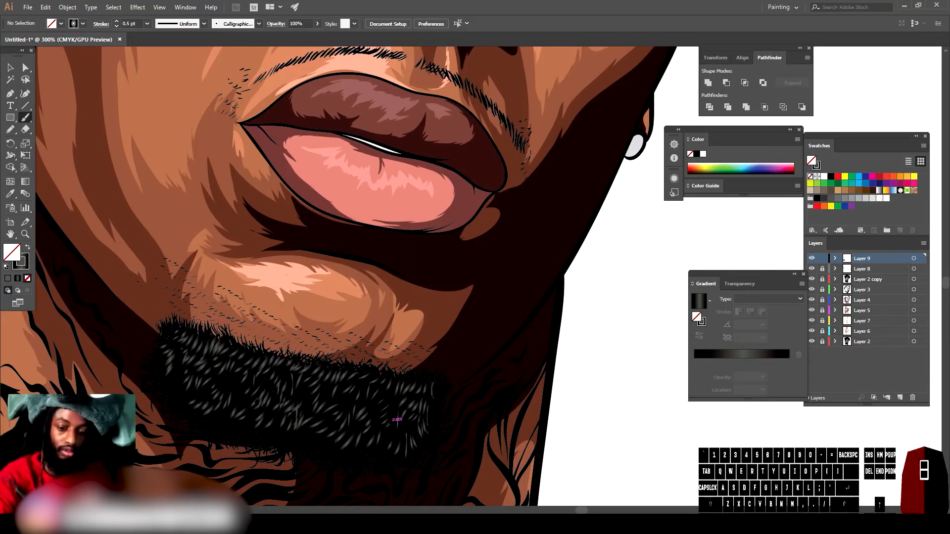
Step: Add hair strands along the right side of the beard
key(ctrl+minus)
key(ctrl+minus)
key(ctrl+minus)
key(ctrl+equal)
drag(430, 377, 437, 369)
drag(436, 358, 443, 351)
mouse_move(400, 378)
mouse_down()
mouse_move(411, 364)
mouse_move(444, 359)
mouse_up()
mouse_move(436, 387)
mouse_down()
mouse_move(446, 375)
mouse_move(428, 379)
mouse_up()
drag(421, 375, 431, 364)
drag(415, 373, 419, 362)
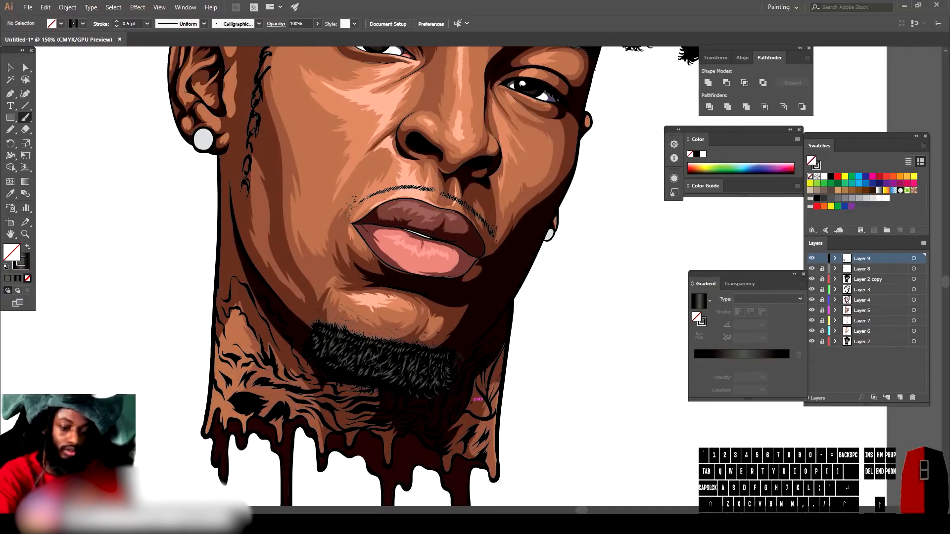
drag(375, 367, 388, 355)
Step: Paint fine hair strokes along the left eyebrow
key(ctrl+minus)
key(ctrl+minus)
key(ctrl+equal)
key(ctrl+equal)
scroll(557, 369, up, 4)
key(ctrl+equal)
scroll(558, 367, up, 5)
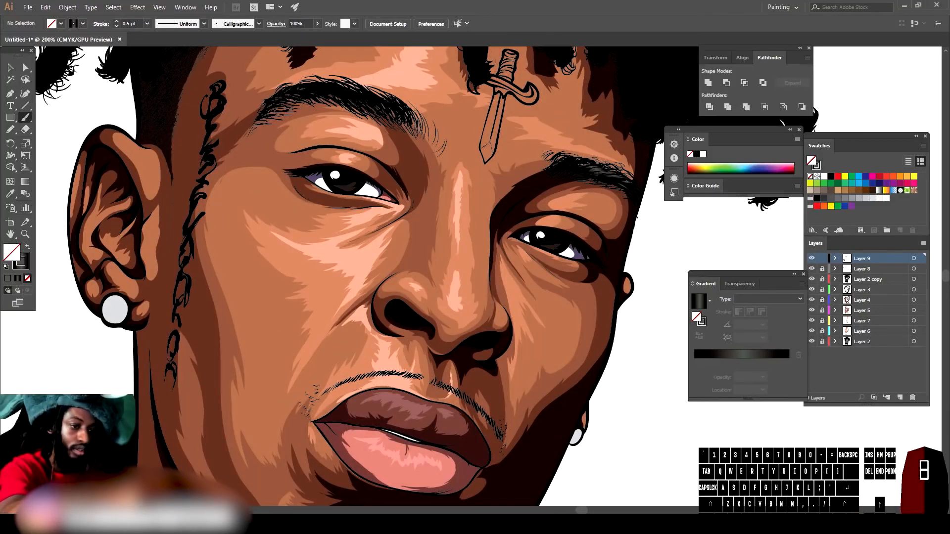
drag(390, 108, 379, 102)
drag(367, 102, 334, 91)
drag(328, 91, 314, 86)
drag(313, 90, 301, 88)
Step: Build a coiled dreadlock texture over a hair strand above the dagger tattoo with short stacked strokes
key(ctrl+minus)
key(ctrl+minus)
key(ctrl+minus)
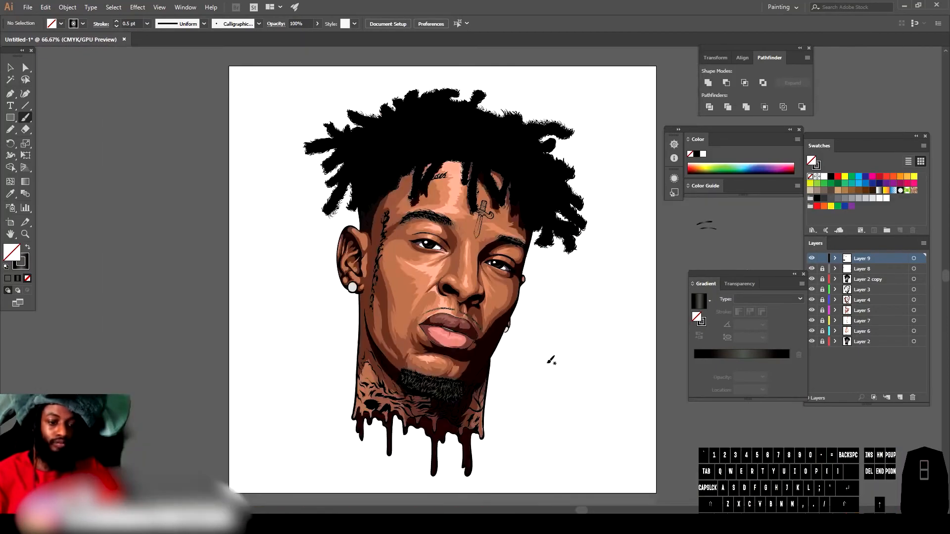
key(ctrl+equal)
key(ctrl+equal)
key(ctrl+equal)
scroll(550, 353, up, 5)
scroll(551, 353, up, 1)
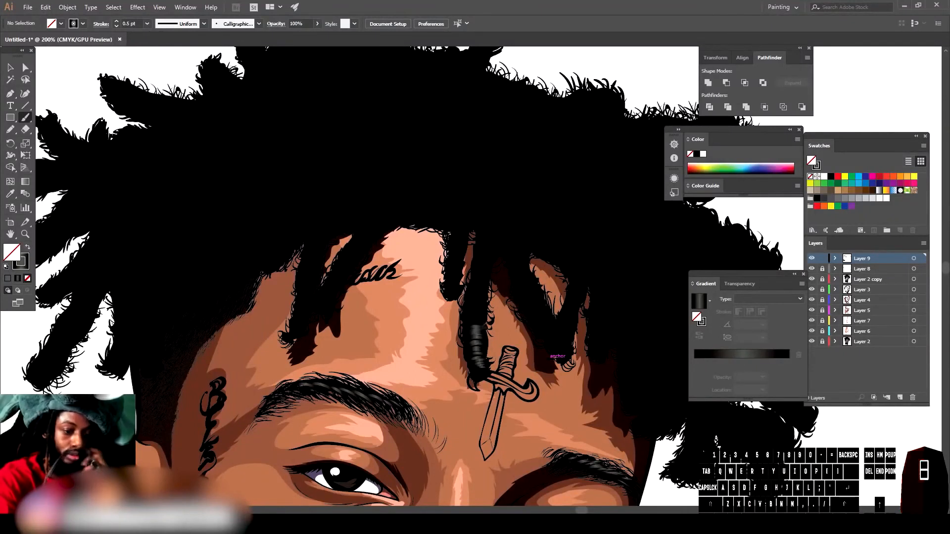
drag(479, 256, 491, 254)
drag(480, 251, 491, 248)
drag(481, 245, 490, 244)
drag(483, 240, 491, 237)
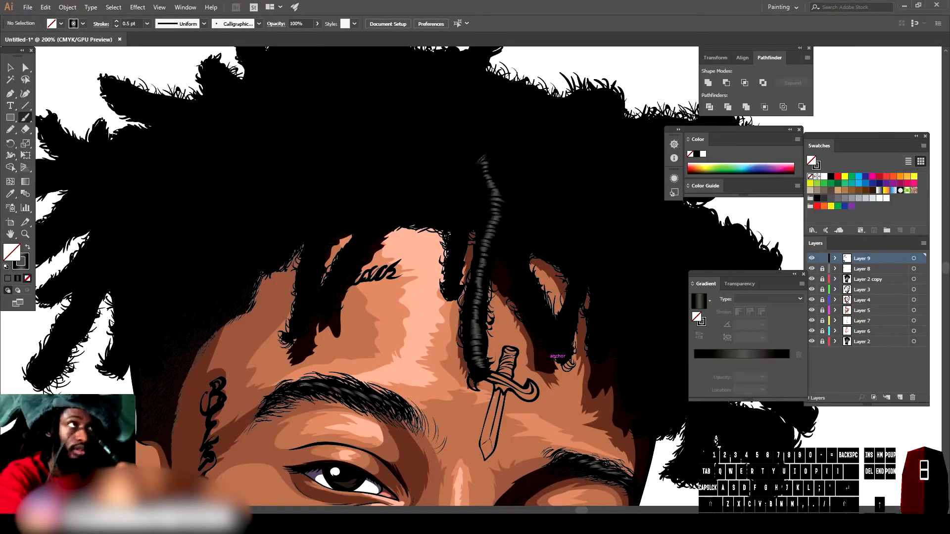
Step: Paint long textured dreadlock strokes over the hair above the forehead centre
key(ctrl+minus)
key(ctrl+minus)
key(ctrl+minus)
key(ctrl+equal)
key(ctrl+equal)
key(ctrl+equal)
key(ctrl+equal)
mouse_move(425, 303)
mouse_down()
mouse_move(419, 275)
mouse_move(431, 208)
mouse_up()
mouse_move(429, 176)
mouse_down()
mouse_move(430, 134)
mouse_move(421, 124)
mouse_up()
drag(231, 327, 217, 313)
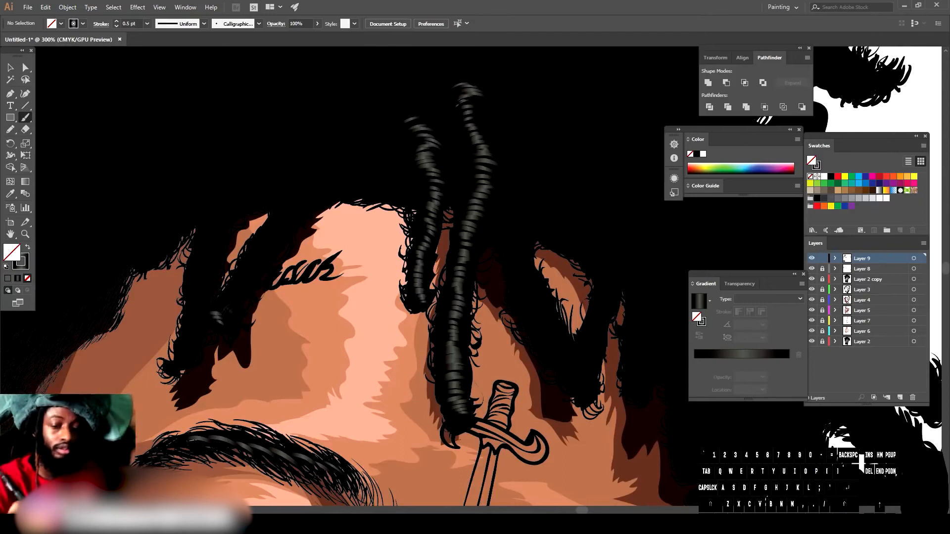
Step: Paint textured dreadlocks over the hair strands on the left side of the forehead
drag(265, 232, 359, 130)
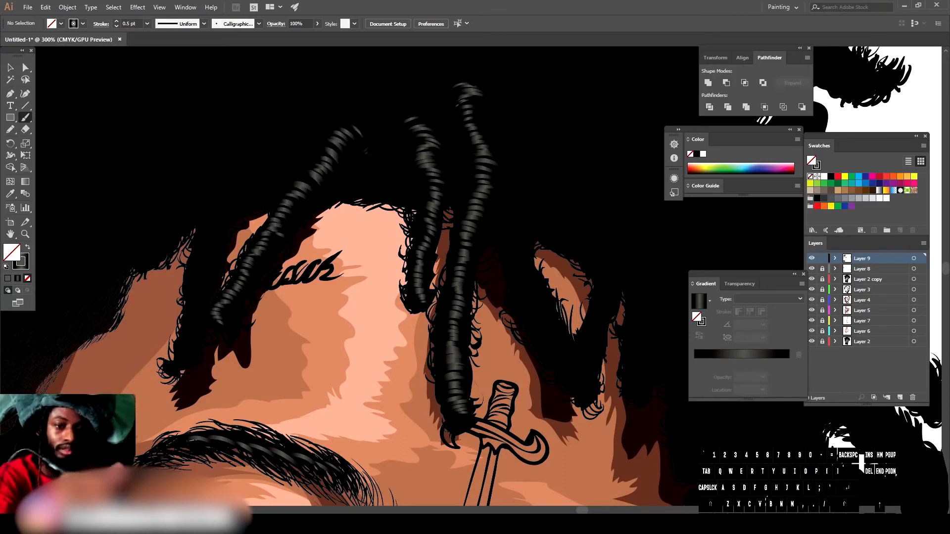
drag(185, 352, 191, 308)
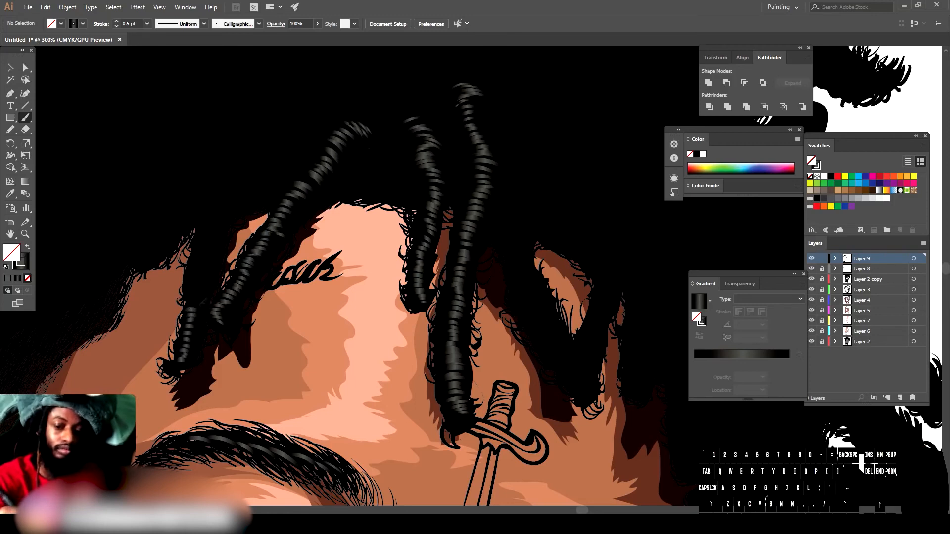
mouse_move(198, 270)
mouse_down()
mouse_move(226, 175)
mouse_move(250, 158)
mouse_up()
drag(240, 192, 292, 148)
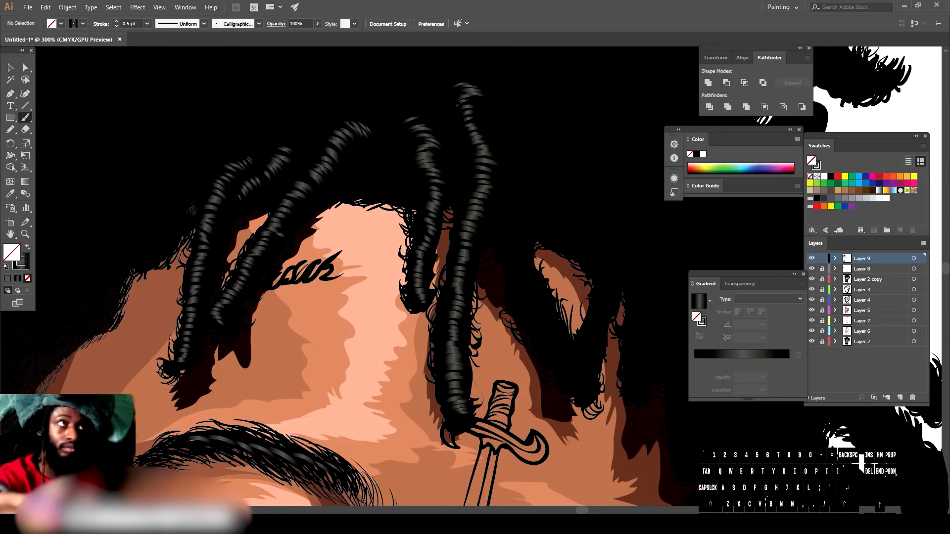
drag(193, 207, 161, 228)
Step: Add more textured dreadlocks over the middle of the hairline
key(ctrl+minus)
key(ctrl+minus)
key(ctrl+minus)
key(ctrl+minus)
scroll(621, 355, right, 1)
key(ctrl+equal)
key(ctrl+equal)
key(ctrl+equal)
key(ctrl+equal)
scroll(623, 355, down, 4)
scroll(622, 355, up, 3)
mouse_move(484, 354)
mouse_down()
mouse_move(448, 318)
mouse_move(422, 264)
mouse_move(418, 166)
mouse_move(394, 143)
mouse_up()
key(ctrl+minus)
key(ctrl+minus)
key(ctrl+minus)
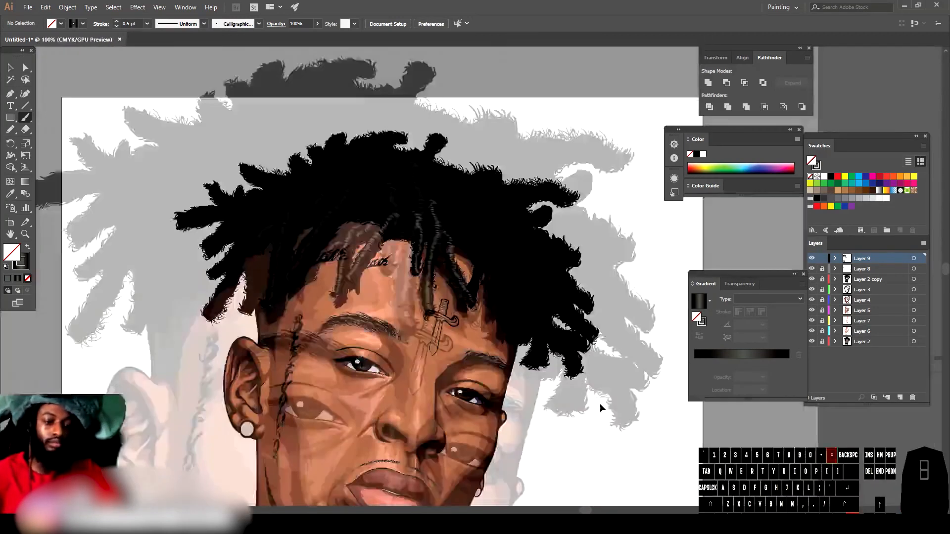
key(ctrl+equal)
key(ctrl+equal)
mouse_move(477, 301)
mouse_down()
mouse_move(484, 231)
mouse_move(422, 151)
mouse_up()
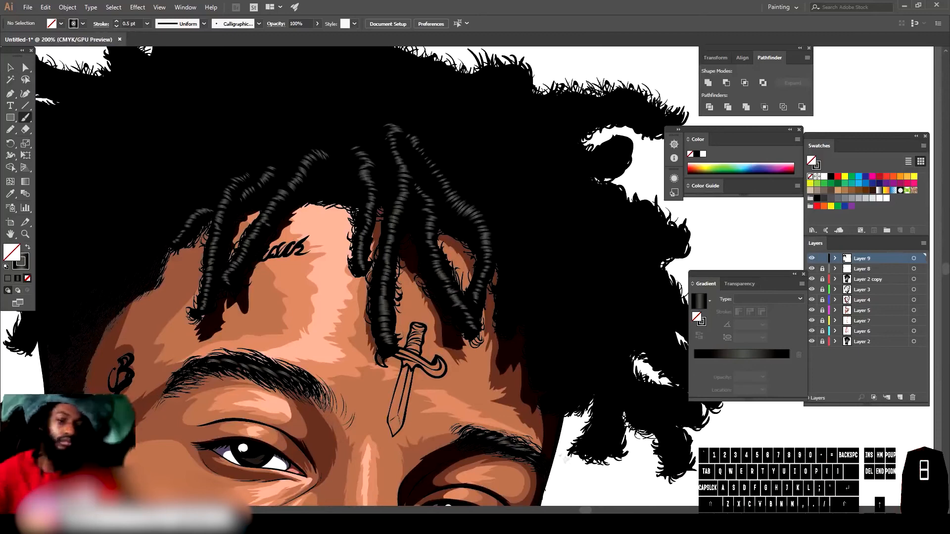
Step: Paint additional dreadlock strokes across the hairline around the forehead tattoo
key(ctrl+minus)
key(ctrl+minus)
key(ctrl+minus)
key(ctrl+minus)
key(ctrl+equal)
key(ctrl+equal)
key(ctrl+equal)
key(ctrl+equal)
mouse_move(407, 413)
mouse_down()
mouse_move(580, 399)
mouse_move(255, 314)
mouse_up()
key(ctrl+equal)
scroll(586, 393, up, 2)
mouse_move(404, 315)
mouse_down()
mouse_move(403, 197)
mouse_move(383, 127)
mouse_up()
key(ctrl+minus)
key(ctrl+minus)
key(ctrl+minus)
key(ctrl+minus)
key(ctrl+minus)
key(ctrl+equal)
key(ctrl+equal)
key(ctrl+equal)
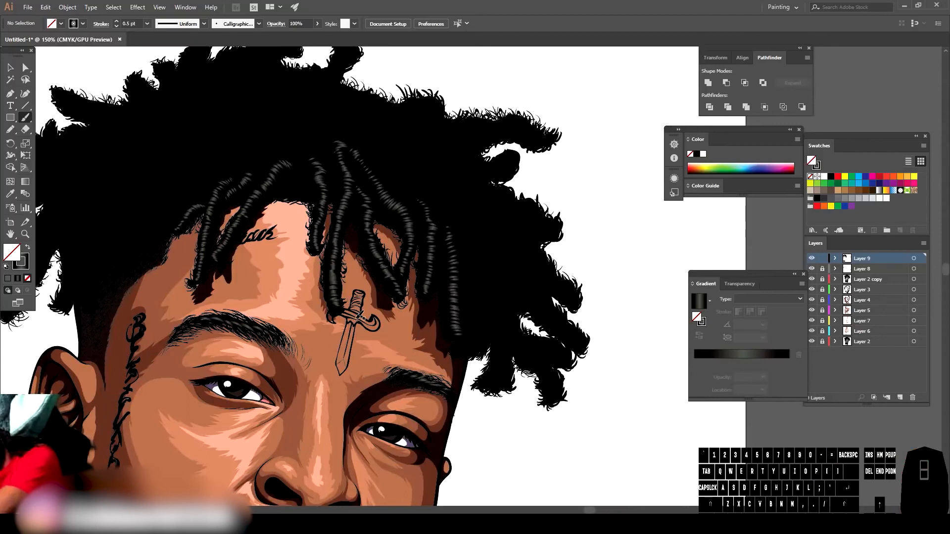
mouse_move(486, 185)
mouse_down()
mouse_move(475, 186)
mouse_move(424, 121)
mouse_move(390, 118)
mouse_up()
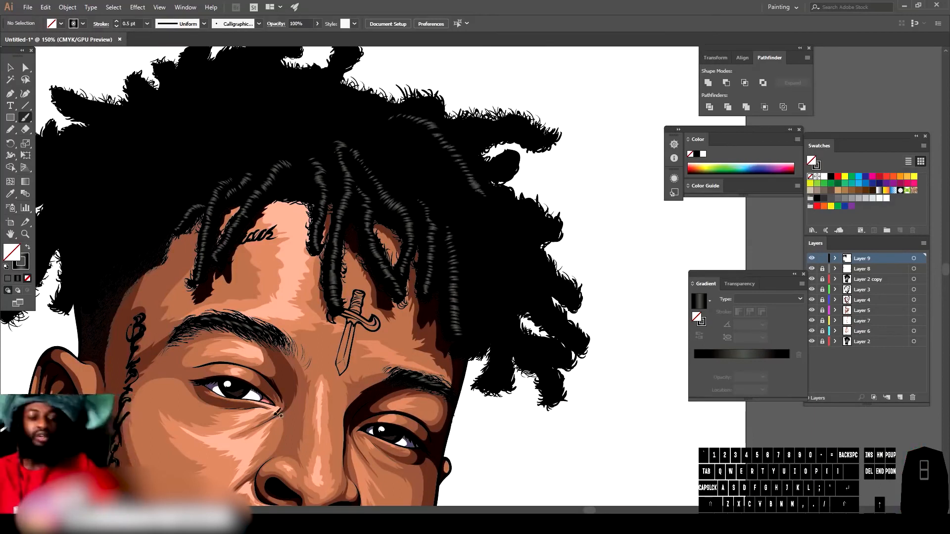
Step: Paint a textured dreadlock stroke over the right side of the hair
key(ctrl+minus)
key(ctrl+minus)
key(ctrl+minus)
key(ctrl+equal)
key(ctrl+equal)
key(ctrl+equal)
key(ctrl+equal)
mouse_move(540, 250)
mouse_down()
mouse_move(506, 213)
mouse_move(500, 179)
mouse_up()
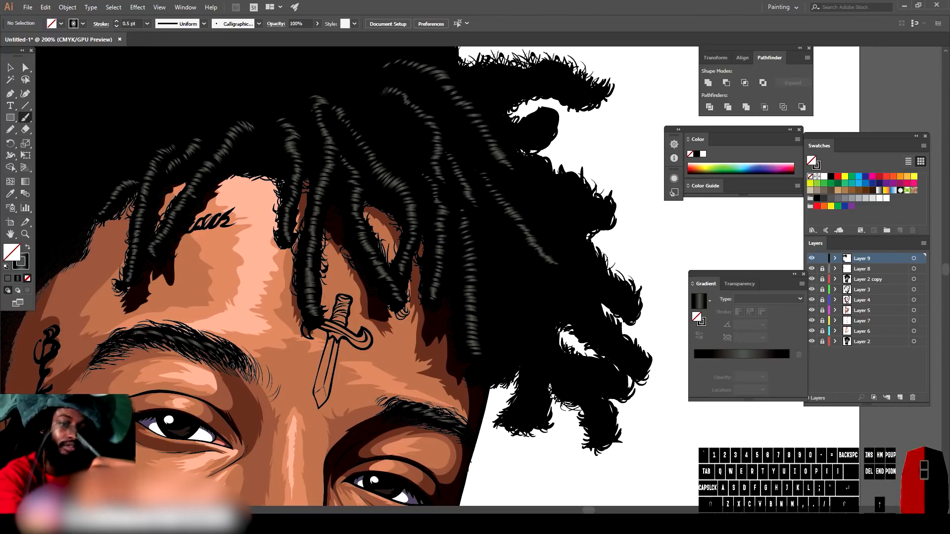
Step: Add textured dreadlock strokes across the top centre and left edge of the hair
key(ctrl+0)
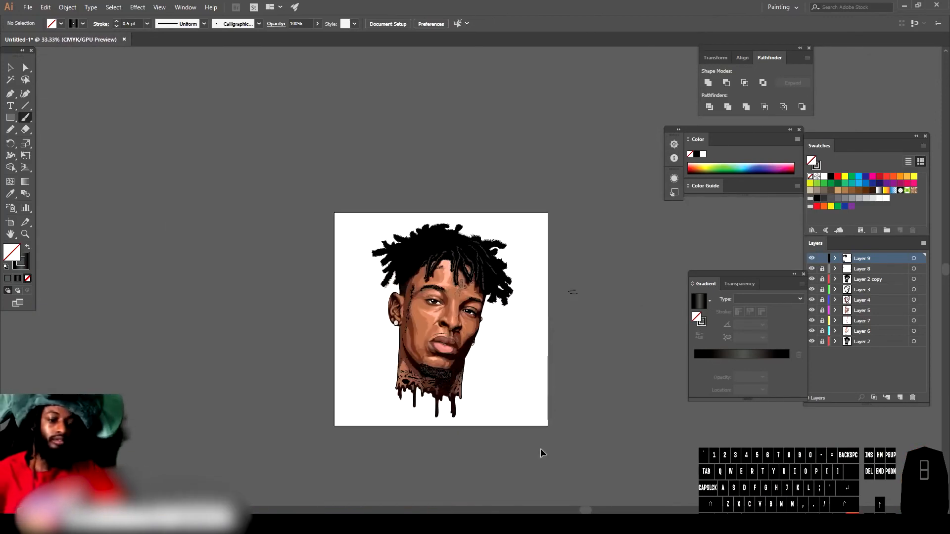
scroll(543, 447, up, 3)
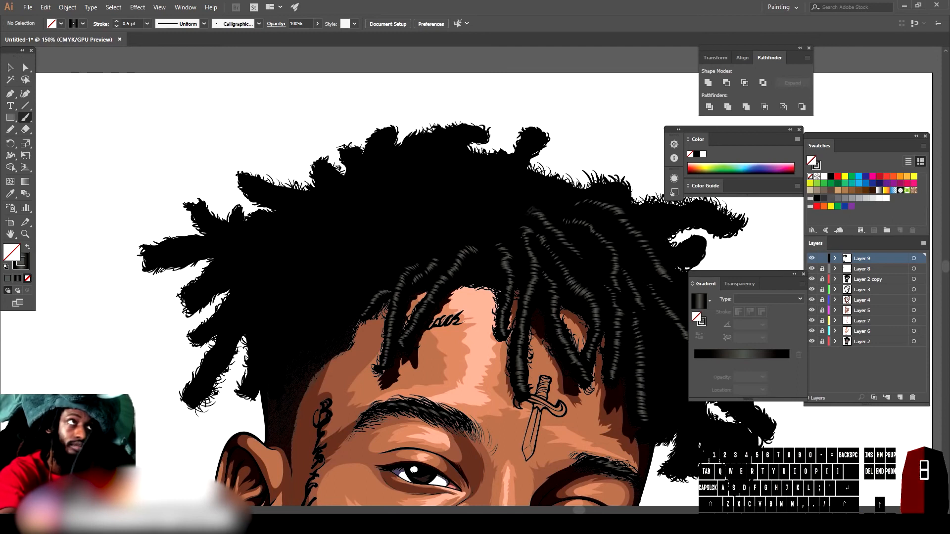
drag(487, 181, 455, 163)
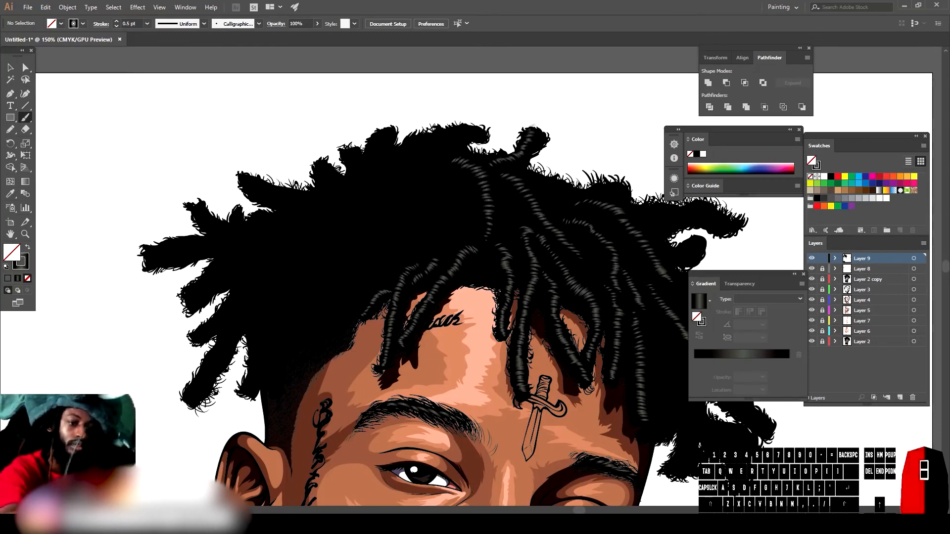
alt+scroll(543, 127, down, 3)
alt+scroll(320, 308, up, 3)
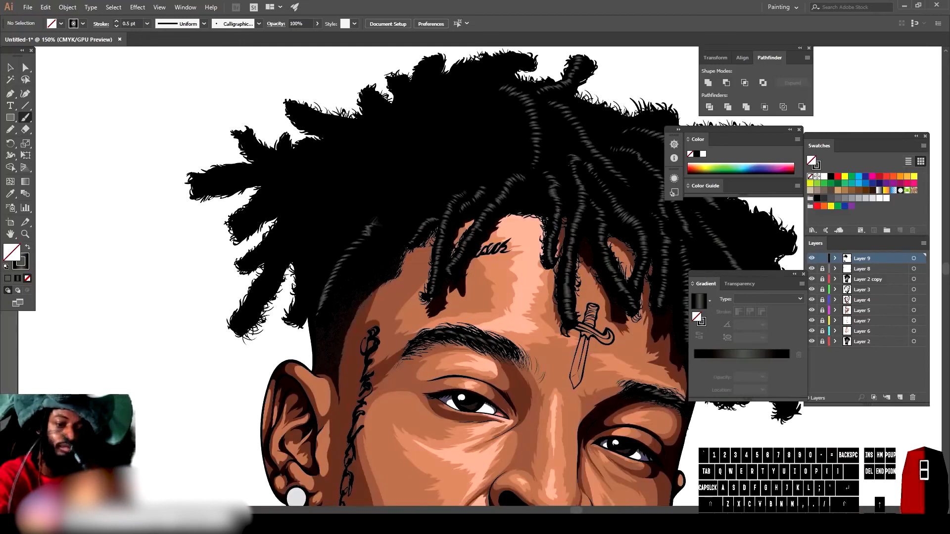
mouse_move(425, 190)
mouse_down()
mouse_move(432, 147)
mouse_move(459, 131)
mouse_up()
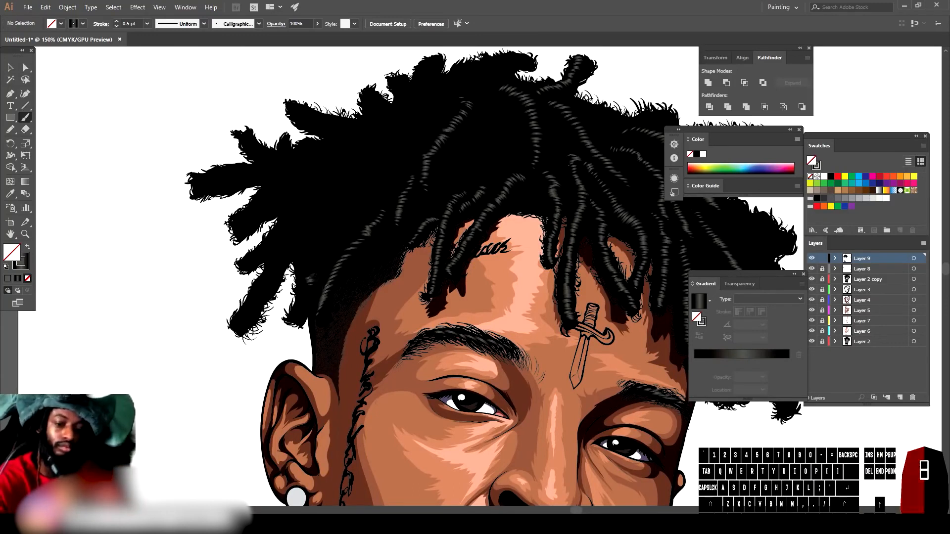
drag(312, 245, 309, 232)
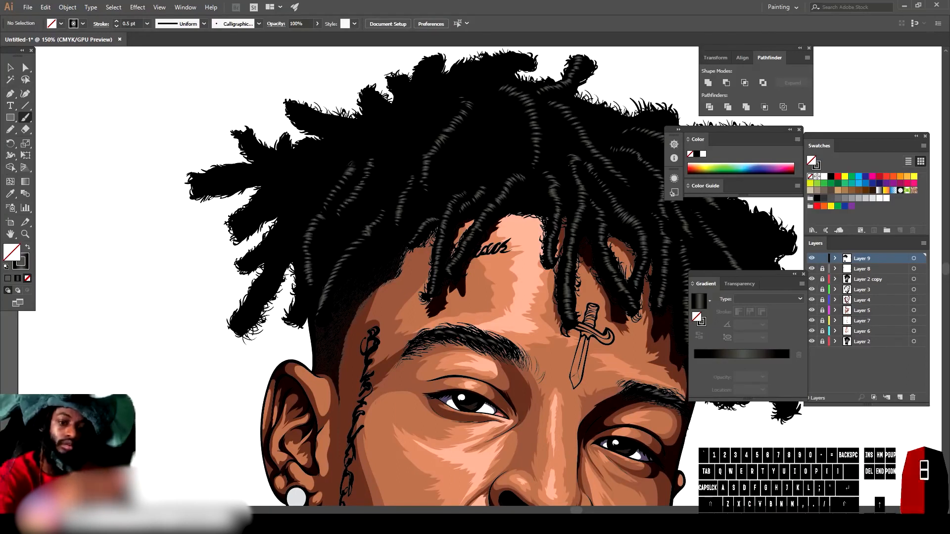
drag(383, 161, 389, 150)
Step: Paint more dreadlock strokes over the hairline above the forehead tattoos
key(ctrl+minus)
key(ctrl+minus)
key(ctrl+equal)
key(ctrl+equal)
key(ctrl+equal)
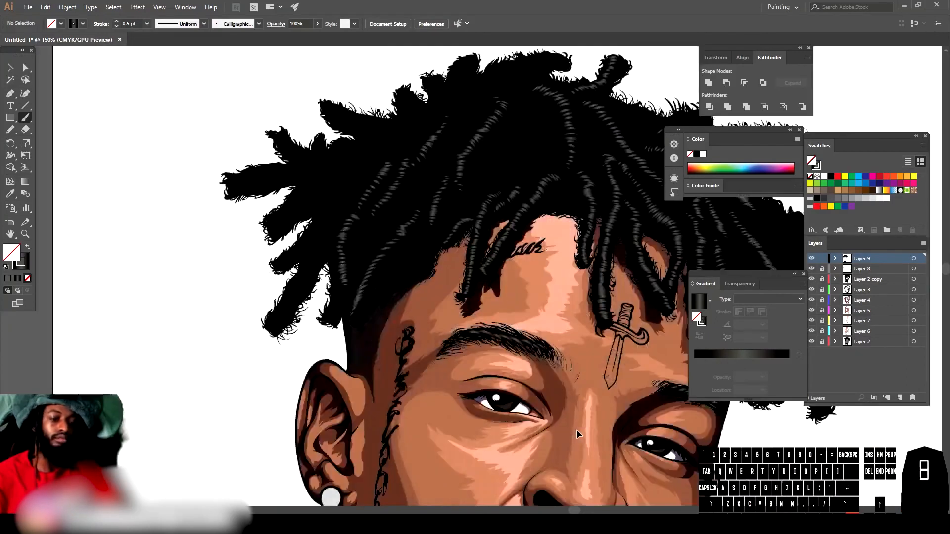
drag(338, 304, 347, 385)
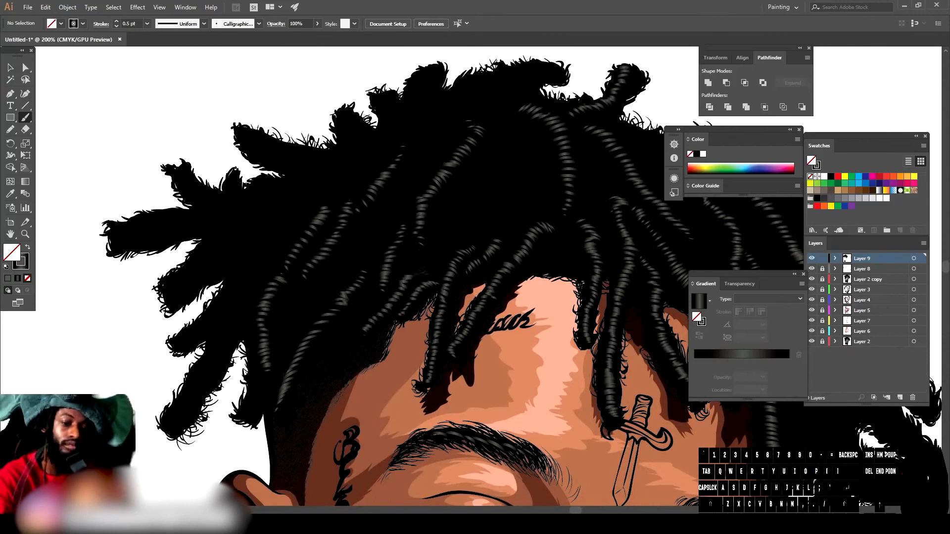
mouse_move(452, 203)
mouse_down()
mouse_move(489, 181)
mouse_move(469, 197)
mouse_up()
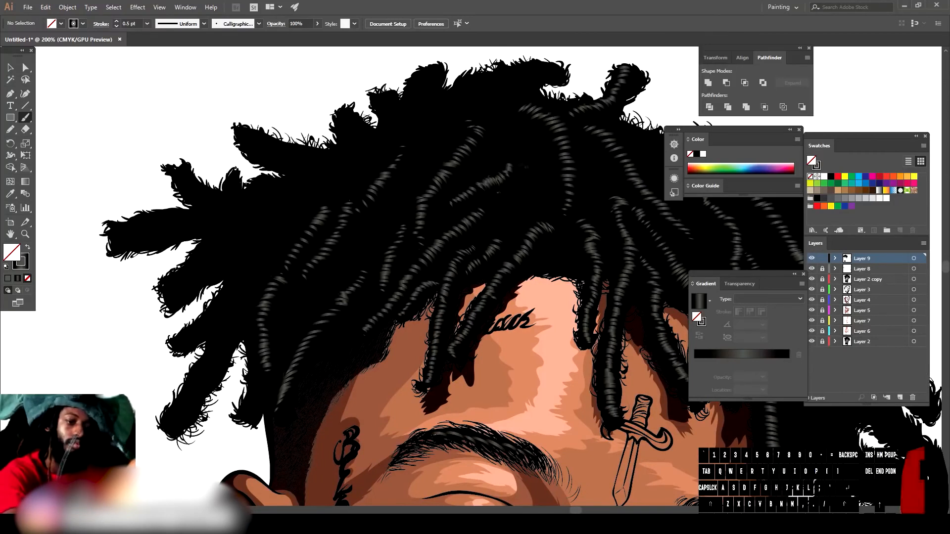
drag(550, 154, 558, 170)
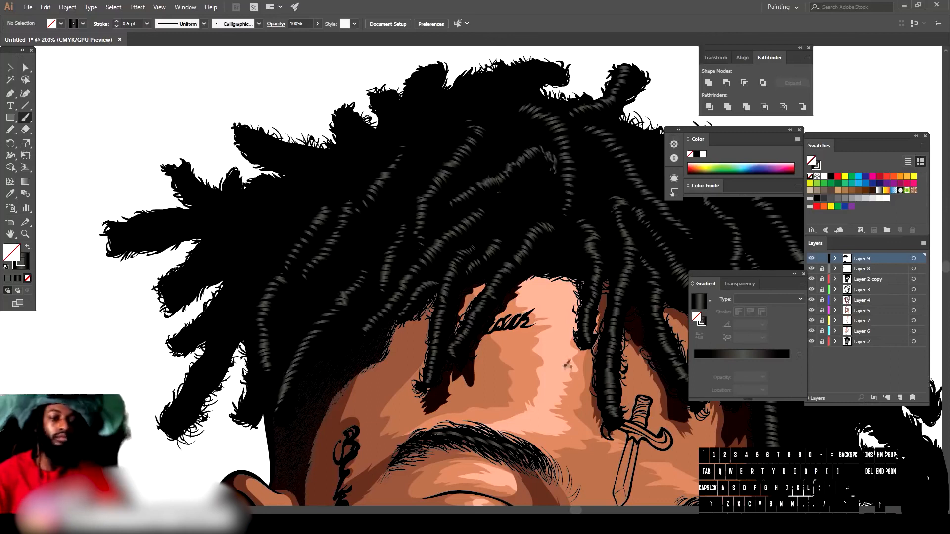
Step: Paint long dreadlock strands over the hair beside the dagger tattoo on the right
key(ctrl+minus)
key(ctrl+minus)
key(ctrl+minus)
key(ctrl+minus)
drag(577, 364, 515, 340)
key(ctrl+equal)
key(ctrl+equal)
key(ctrl+equal)
key(ctrl+equal)
drag(438, 378, 439, 322)
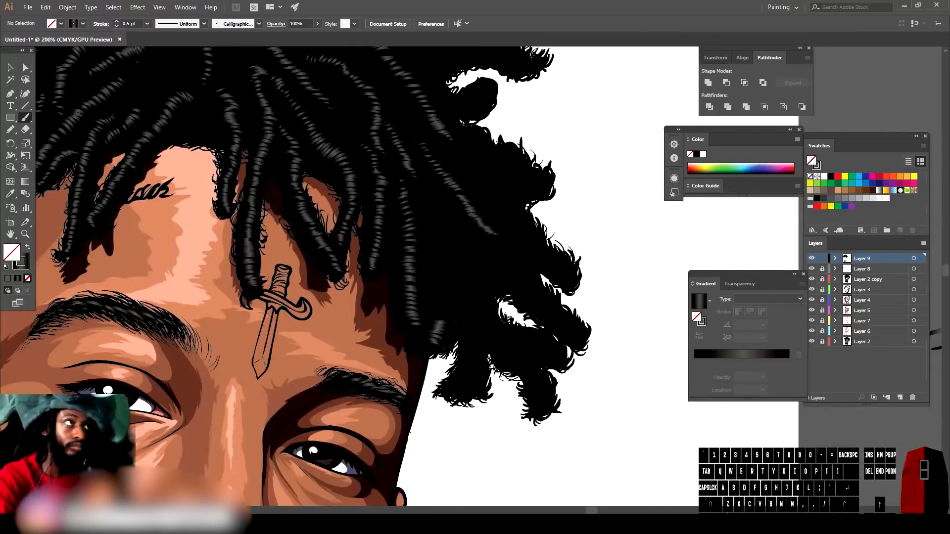
drag(450, 276, 440, 241)
drag(472, 388, 474, 331)
mouse_move(482, 290)
mouse_down()
mouse_move(467, 243)
mouse_move(442, 219)
mouse_move(444, 201)
mouse_move(425, 184)
mouse_up()
Step: Add short coil-texture strokes along the dreadlocks on the right side of the head
key(ctrl+minus)
key(ctrl+minus)
key(ctrl+minus)
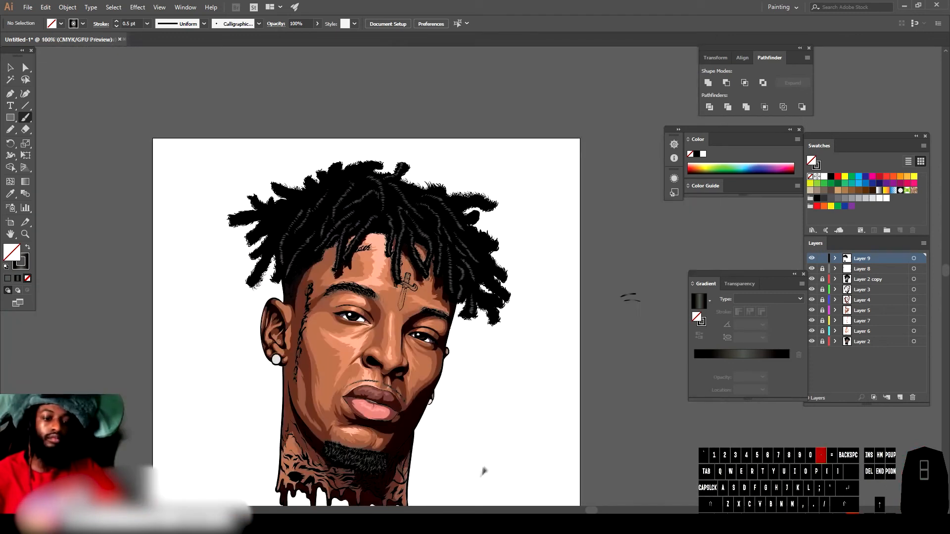
key(ctrl+plus)
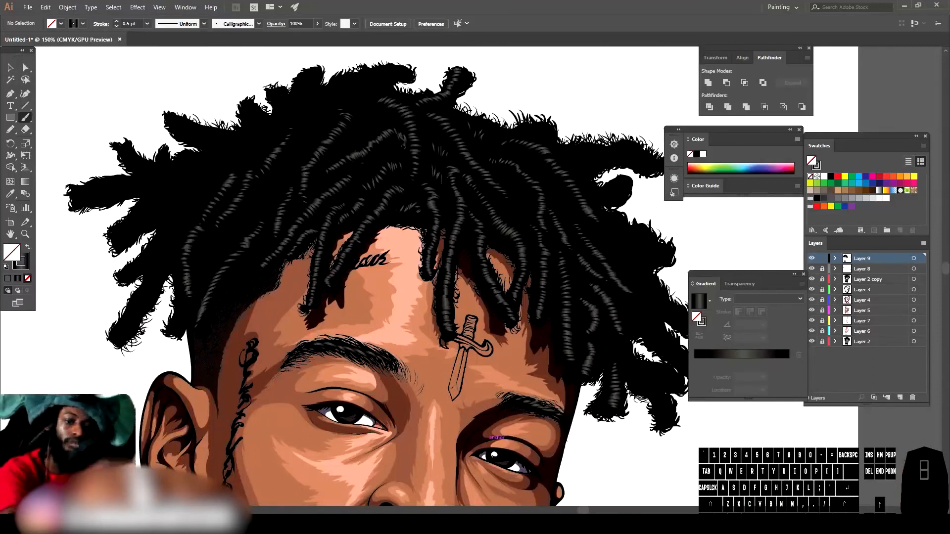
scroll(490, 442, down, 3)
scroll(564, 306, up, 4)
drag(431, 406, 441, 404)
drag(432, 394, 440, 391)
drag(424, 352, 429, 342)
mouse_move(408, 352)
mouse_down()
mouse_move(411, 340)
mouse_move(399, 337)
mouse_up()
mouse_move(469, 339)
mouse_down()
mouse_move(477, 331)
mouse_move(468, 329)
mouse_up()
mouse_move(441, 324)
mouse_down()
mouse_move(453, 315)
mouse_move(438, 301)
mouse_up()
mouse_move(412, 290)
mouse_down()
mouse_move(420, 281)
mouse_move(408, 266)
mouse_up()
drag(377, 268, 429, 246)
drag(404, 243, 414, 231)
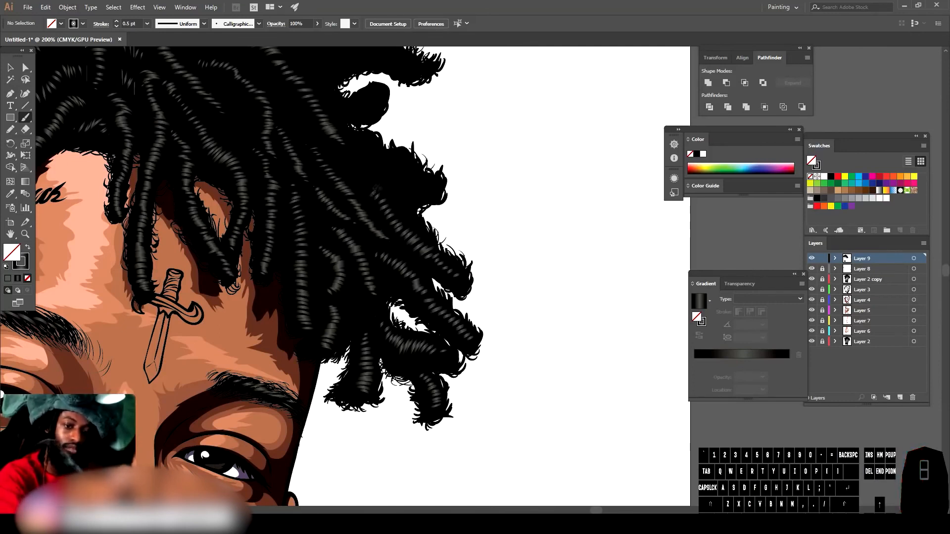
drag(403, 185, 413, 175)
drag(395, 177, 406, 166)
drag(386, 172, 396, 161)
drag(379, 164, 389, 155)
Step: Try adding coil strokes to a right-side dreadlock tip, then undo the last six strokes
key(ctrl+minus)
key(ctrl+minus)
key(ctrl+minus)
drag(573, 363, 606, 411)
key(ctrl+equal)
key(ctrl+equal)
key(ctrl+equal)
drag(477, 232, 477, 249)
drag(472, 235, 472, 253)
drag(468, 238, 468, 255)
key(ctrl+z)
key(ctrl+z)
key(ctrl+z)
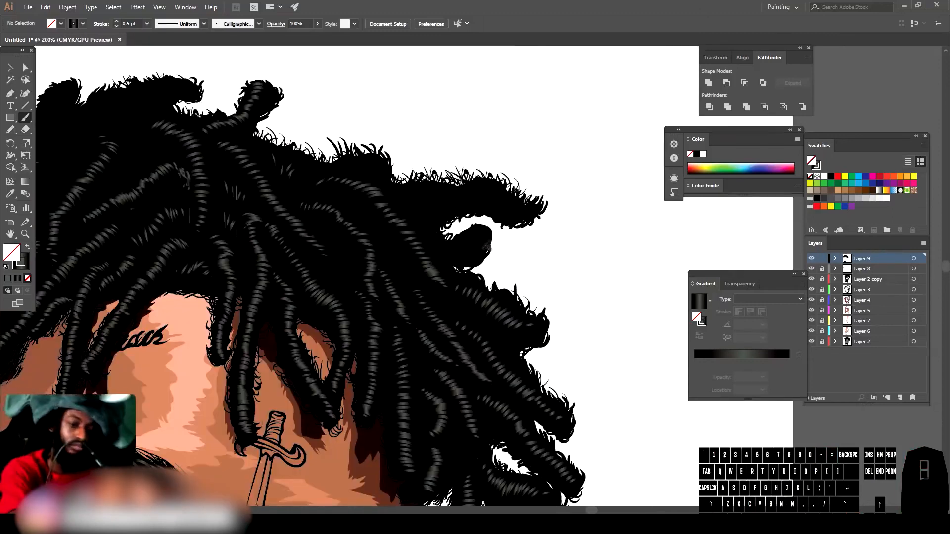
Step: Add short coil-texture strokes across the dreadlocks on the top of the head, undoing the last one
key(ctrl+z)
key(ctrl+z)
key(ctrl+z)
drag(485, 235, 481, 247)
drag(478, 236, 466, 249)
drag(465, 238, 461, 250)
drag(458, 239, 454, 251)
drag(450, 241, 439, 252)
drag(434, 235, 430, 243)
drag(481, 228, 470, 240)
drag(506, 194, 497, 204)
mouse_move(494, 185)
mouse_down()
mouse_move(484, 203)
mouse_move(466, 203)
mouse_up()
drag(460, 189, 457, 204)
drag(444, 192, 442, 213)
key(ctrl+z)
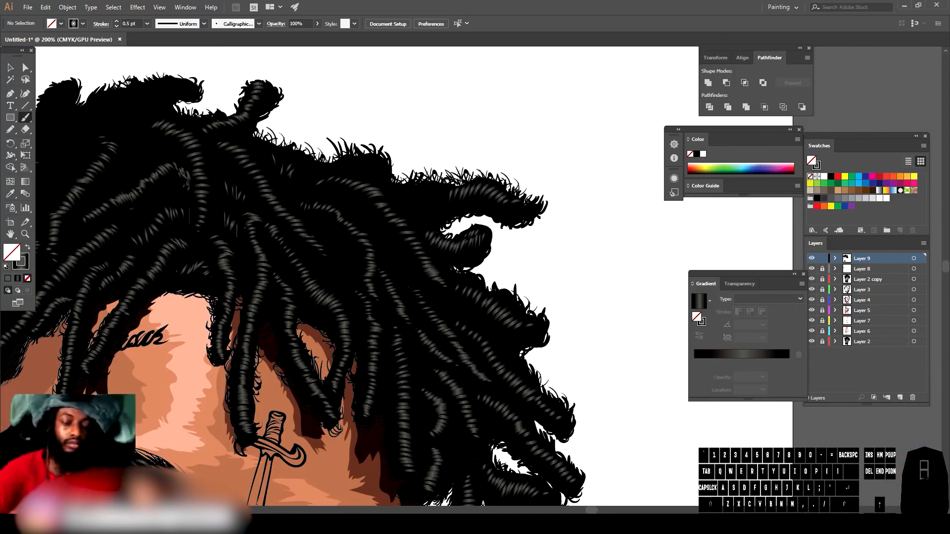
Step: Continue coil-texture strokes on the top dreadlocks, undoing the final misplaced stroke
drag(422, 190, 412, 203)
drag(414, 191, 405, 203)
drag(401, 192, 392, 201)
scroll(406, 277, down, 1)
scroll(406, 347, left, 3)
scroll(406, 464, up, 1)
drag(510, 160, 514, 174)
drag(500, 162, 507, 175)
drag(485, 168, 498, 174)
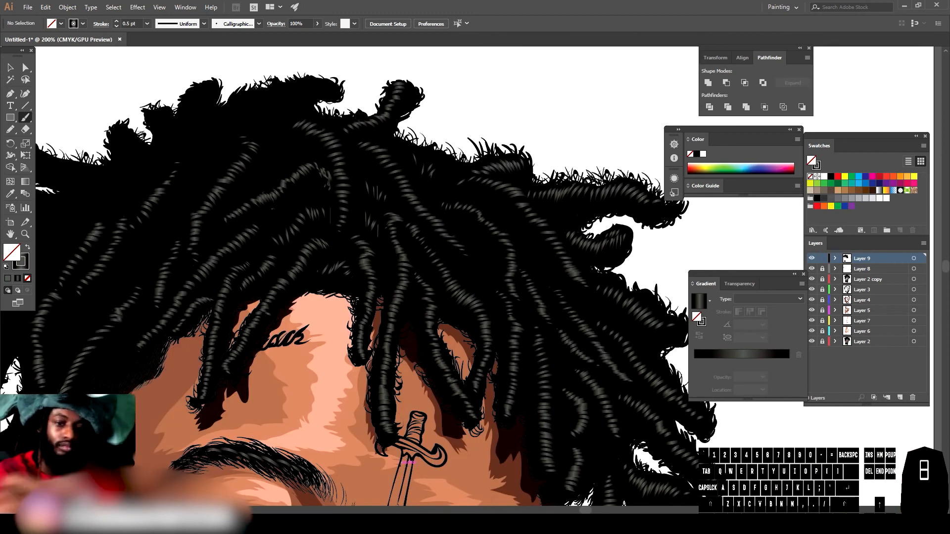
drag(308, 84, 306, 99)
key(ctrl+z)
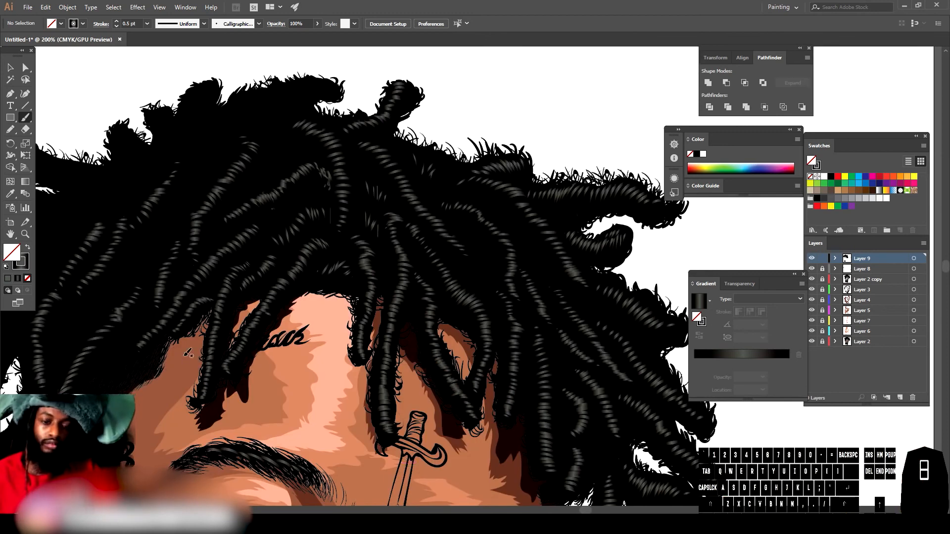
Step: Add coil-texture strokes to the uppermost dreadlock and the strands on the left side
drag(310, 80, 313, 90)
drag(317, 79, 319, 89)
drag(323, 81, 327, 89)
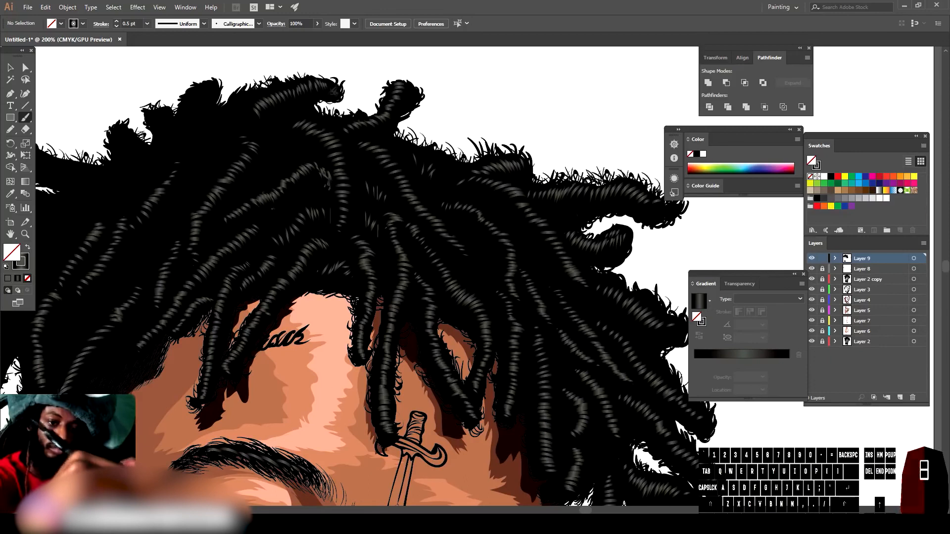
drag(186, 139, 196, 140)
drag(186, 131, 196, 132)
drag(188, 124, 199, 125)
drag(189, 117, 201, 112)
drag(193, 103, 204, 105)
drag(195, 96, 205, 98)
drag(198, 90, 208, 91)
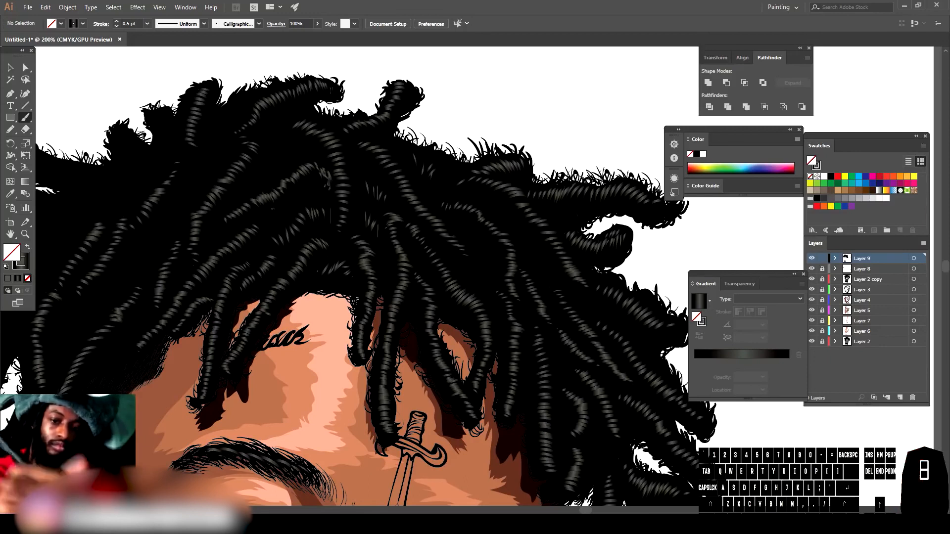
drag(276, 168, 285, 162)
drag(278, 160, 286, 142)
Step: Paint a coil stroke on a top dreadlock after undoing the last two strokes
key(ctrl+minus)
key(ctrl+minus)
key(ctrl+minus)
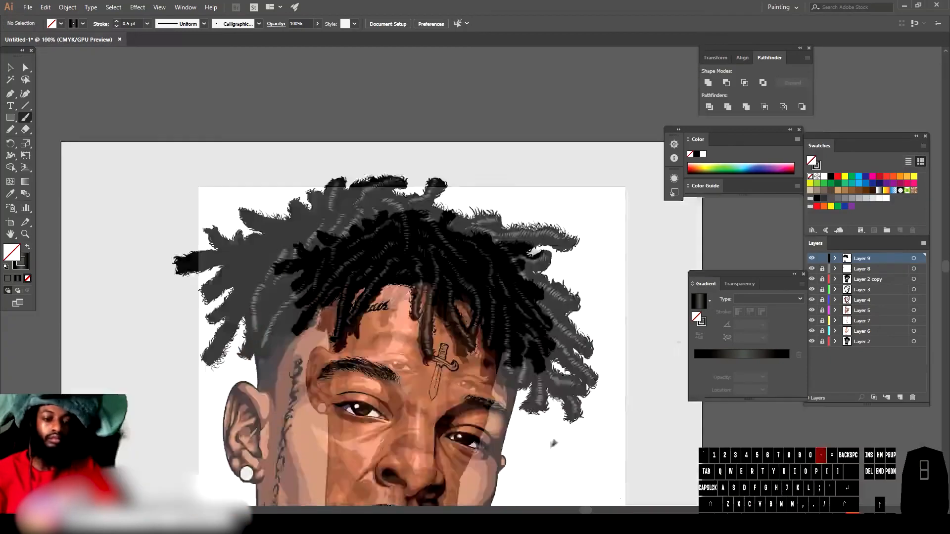
key(ctrl+equal)
key(ctrl+equal)
key(ctrl+equal)
drag(515, 269, 514, 251)
key(ctrl+z)
key(ctrl+z)
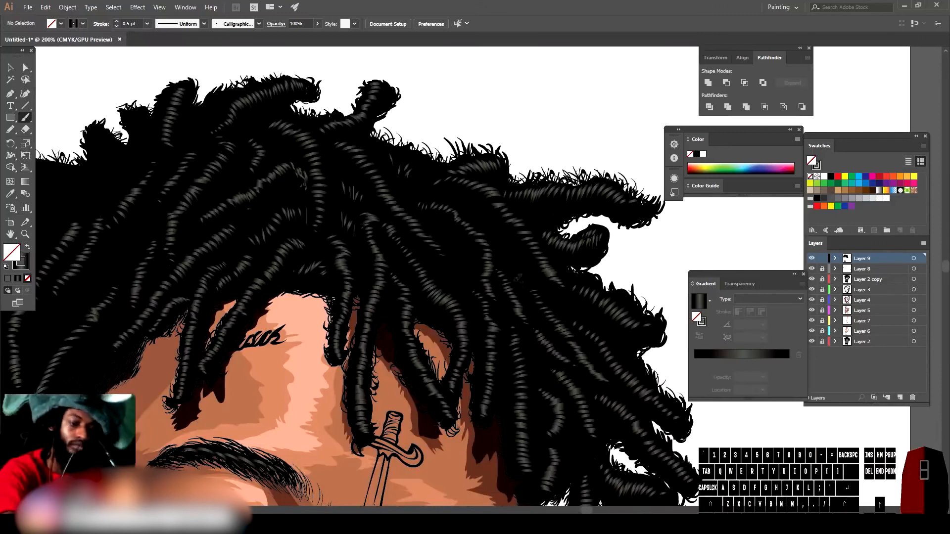
drag(373, 138, 364, 147)
Step: Add coil-texture strokes to a dreadlock above the left hairline
key(ctrl+minus)
key(ctrl+minus)
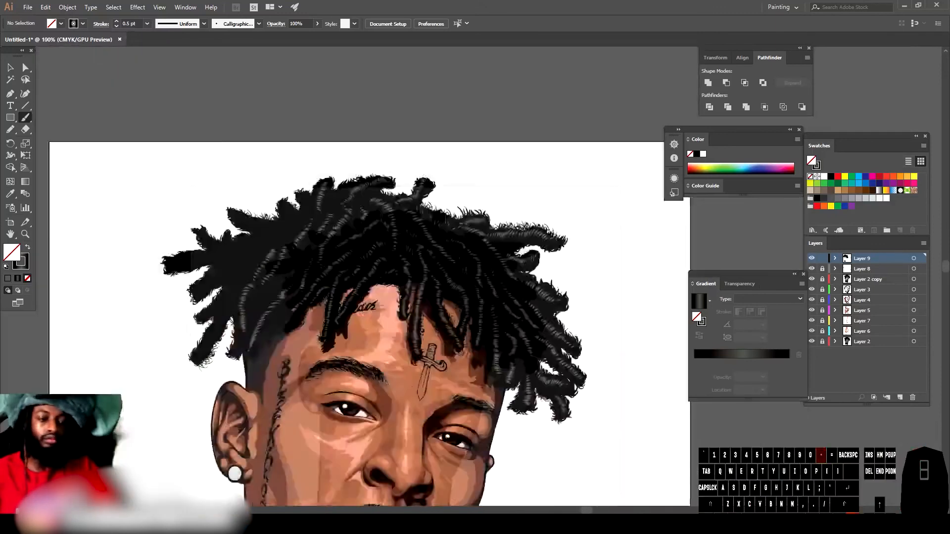
scroll(277, 426, left, 4)
key(ctrl+equal)
key(ctrl+equal)
scroll(268, 481, down, 2)
drag(395, 305, 405, 300)
drag(398, 297, 408, 293)
drag(400, 286, 414, 281)
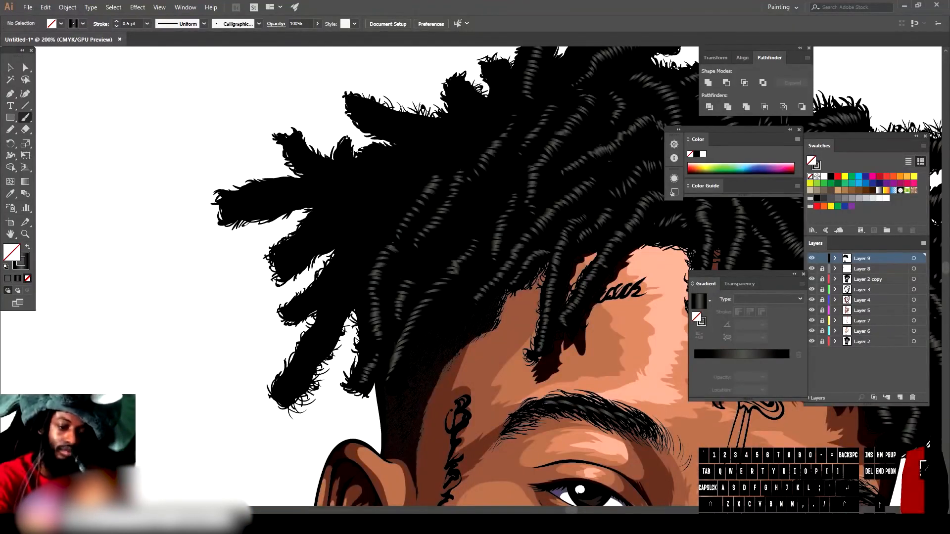
Step: Paint coil-texture strokes along the long dreadlocks hanging on the left side of the head
drag(282, 387, 292, 394)
drag(288, 374, 300, 379)
mouse_move(309, 351)
mouse_down()
mouse_move(321, 358)
mouse_move(322, 348)
mouse_up()
mouse_move(317, 331)
mouse_down()
mouse_move(329, 337)
mouse_move(334, 323)
mouse_up()
drag(335, 299, 350, 307)
mouse_move(339, 289)
mouse_down()
mouse_move(351, 295)
mouse_move(317, 303)
mouse_up()
drag(314, 291, 325, 297)
drag(319, 285, 339, 285)
drag(331, 269, 344, 277)
drag(336, 262, 349, 270)
drag(342, 257, 364, 258)
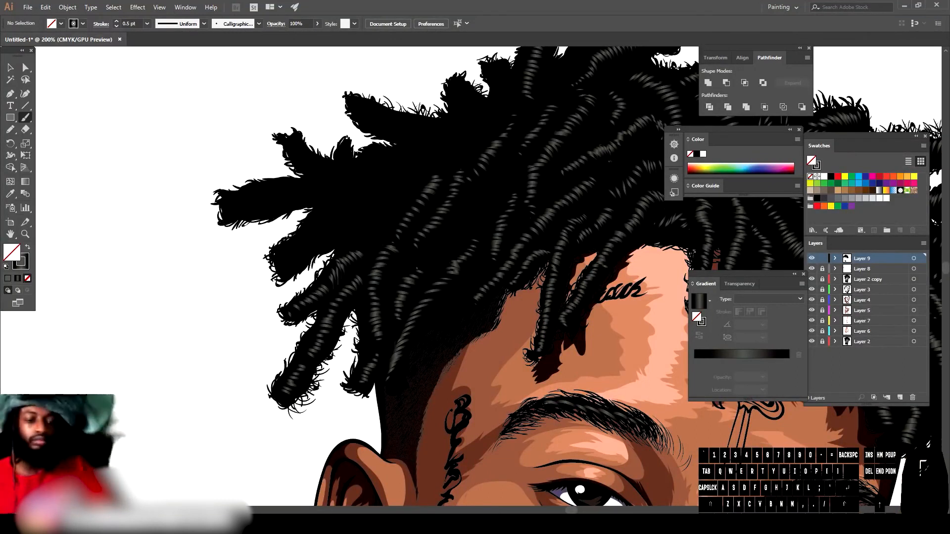
Step: Add more coil strokes to the upper-left dreadlocks and undo the last two
drag(302, 235, 313, 245)
mouse_move(316, 229)
mouse_down()
mouse_move(327, 240)
mouse_move(335, 234)
mouse_up()
drag(333, 219, 342, 230)
drag(349, 215, 372, 239)
drag(376, 210, 377, 241)
key(ctrl+z)
key(ctrl+z)
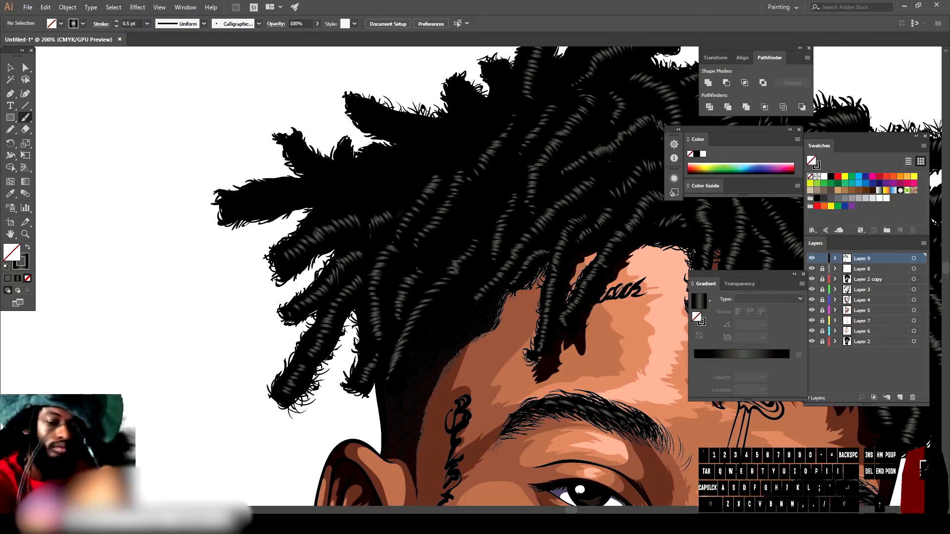
Step: Paint coil-texture strokes across the top dreadlocks, working from the left side toward the crown
drag(236, 197, 246, 212)
mouse_move(252, 192)
mouse_down()
mouse_move(265, 205)
mouse_move(275, 200)
mouse_up()
mouse_move(280, 183)
mouse_down()
mouse_move(290, 203)
mouse_move(297, 195)
mouse_up()
mouse_move(309, 184)
mouse_down()
mouse_move(322, 201)
mouse_move(339, 201)
mouse_up()
mouse_move(341, 188)
mouse_down()
mouse_move(354, 207)
mouse_move(369, 198)
mouse_up()
mouse_move(369, 183)
mouse_down()
mouse_move(386, 198)
mouse_move(390, 187)
mouse_up()
drag(399, 170, 434, 170)
drag(429, 140, 486, 149)
drag(473, 125, 494, 149)
drag(436, 122, 412, 130)
drag(406, 118, 393, 130)
mouse_move(388, 117)
mouse_down()
mouse_move(376, 130)
mouse_move(361, 122)
mouse_up()
drag(344, 169, 319, 176)
mouse_move(311, 152)
mouse_down()
mouse_move(300, 165)
mouse_move(294, 158)
mouse_up()
drag(486, 107, 477, 114)
mouse_move(475, 104)
mouse_down()
mouse_move(465, 114)
mouse_move(455, 105)
mouse_up()
mouse_move(393, 152)
mouse_down()
mouse_move(384, 164)
mouse_move(364, 162)
mouse_up()
drag(515, 95, 502, 105)
mouse_move(505, 78)
mouse_down()
mouse_move(494, 87)
mouse_move(490, 78)
mouse_up()
Step: Add coil strokes to the dreadlocks hanging over the forehead
key(ctrl+minus)
key(ctrl+minus)
key(ctrl+equal)
mouse_move(459, 261)
mouse_down()
mouse_move(302, 262)
mouse_move(338, 273)
mouse_up()
drag(374, 231, 355, 246)
drag(353, 243, 344, 248)
drag(420, 130, 409, 148)
Step: Set the brush stroke weight to 0.25 pt and paint fine coil strokes on the crown dreadlocks
click(147, 23)
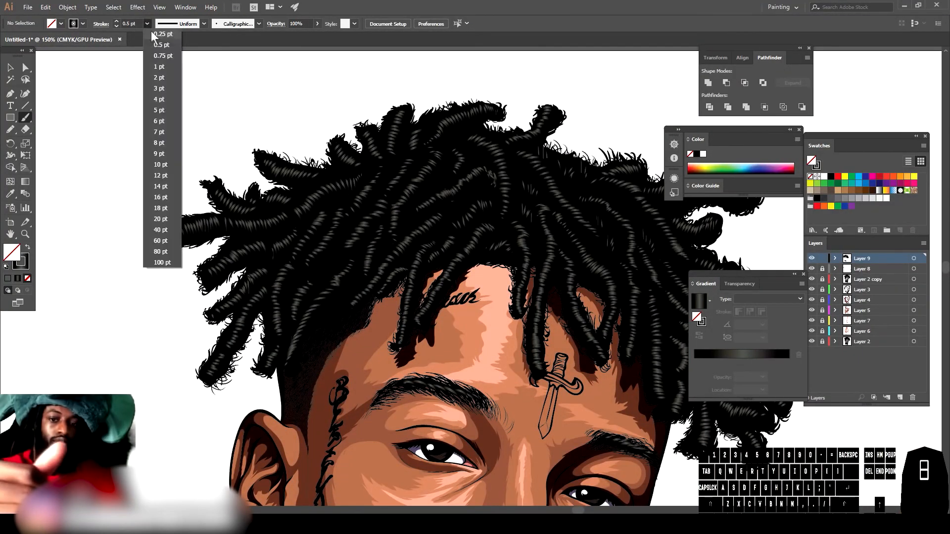
click(164, 34)
key(ctrl+minus)
drag(454, 229, 382, 228)
key(ctrl+equal)
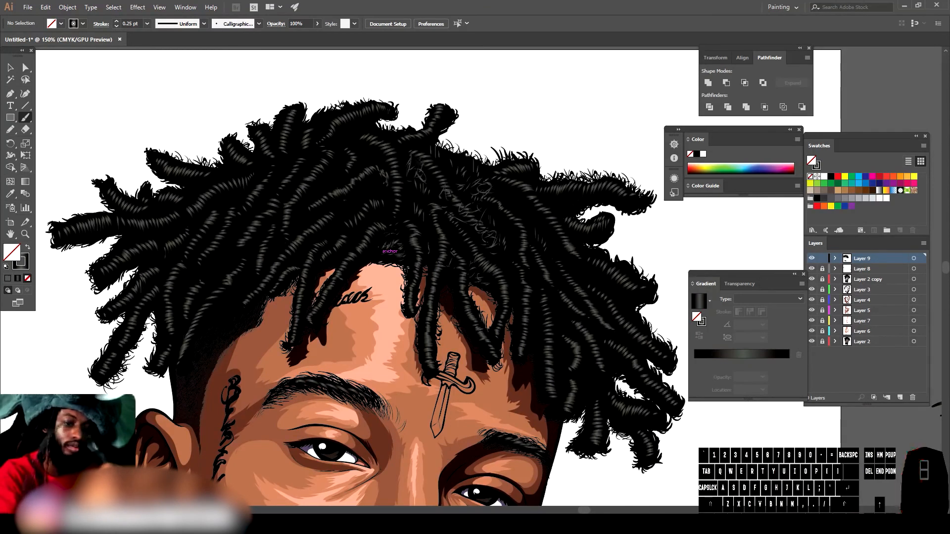
drag(446, 150, 436, 171)
mouse_move(463, 156)
mouse_down()
mouse_move(472, 166)
mouse_move(456, 166)
mouse_up()
key(ctrl+minus)
key(ctrl+equal)
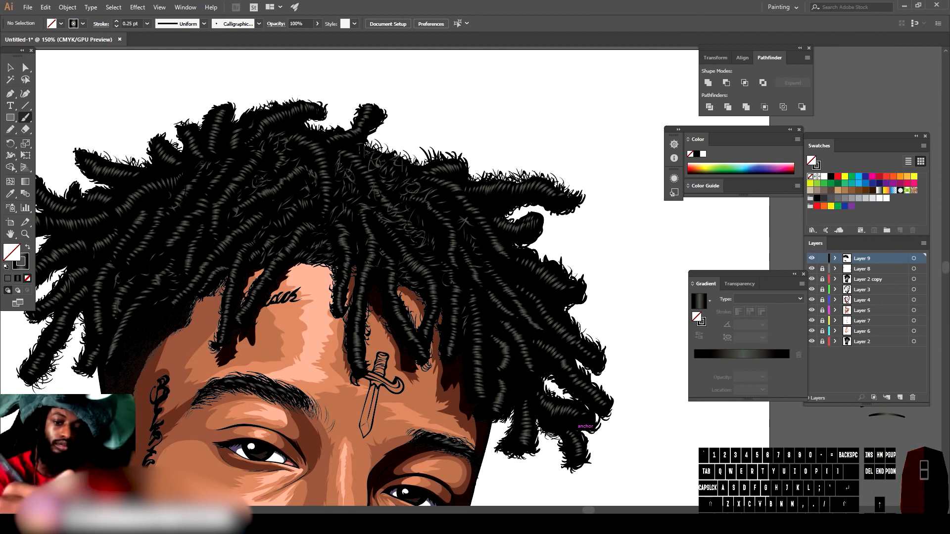
Step: Create a new layer and set the stroke colour to purple at 1 pt
key(ctrl+minus)
key(ctrl+minus)
key(ctrl+minus)
key(ctrl+plus)
key(ctrl+plus)
key(ctrl+minus)
key(ctrl+plus)
key(ctrl+minus)
key(ctrl+plus)
click(900, 398)
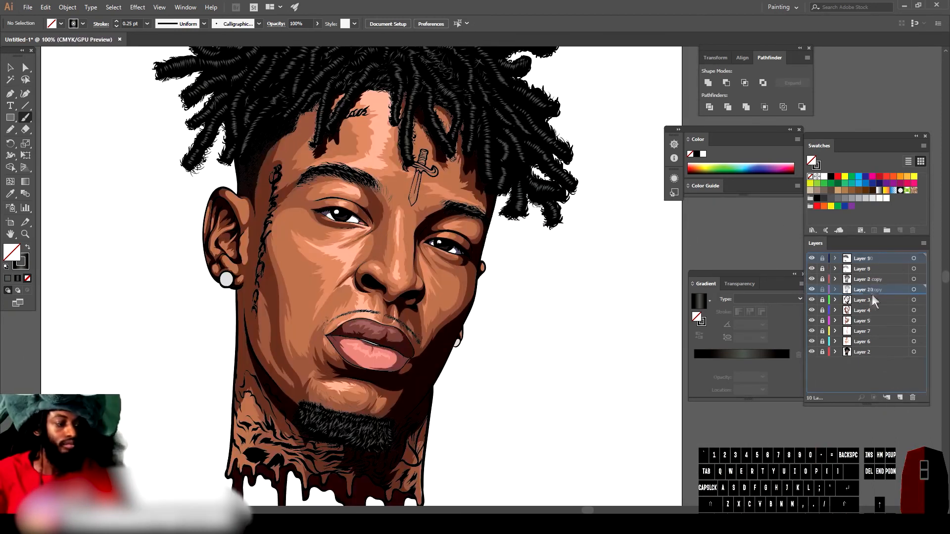
click(6, 266)
double_click(21, 261)
drag(747, 430, 747, 410)
mouse_move(669, 428)
mouse_down()
mouse_move(676, 394)
mouse_move(674, 418)
mouse_up()
key(Return)
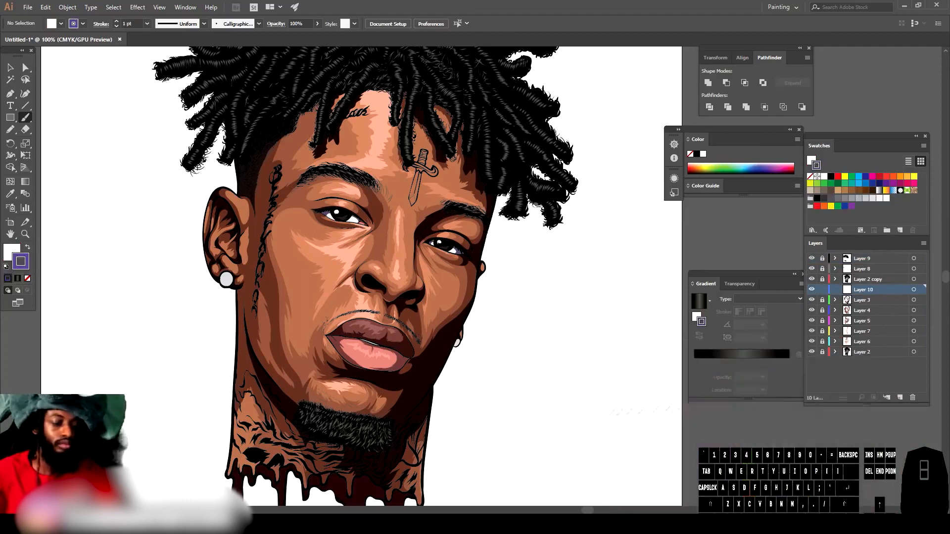
Step: Paint purple rim-light strokes along the right edge of the jaw and cheek
key(ctrl+minus)
key(ctrl+plus)
key(ctrl+plus)
key(ctrl+plus)
key(ctrl+plus)
mouse_move(262, 475)
mouse_down()
mouse_move(317, 437)
mouse_move(408, 311)
mouse_move(499, 128)
mouse_up()
key(ctrl+minus)
key(ctrl+minus)
key(ctrl+minus)
Step: Add more purple rim-light strokes along the right side of the face up past the eye
key(ctrl+plus)
key(ctrl+plus)
key(ctrl+plus)
scroll(549, 216, up, 7)
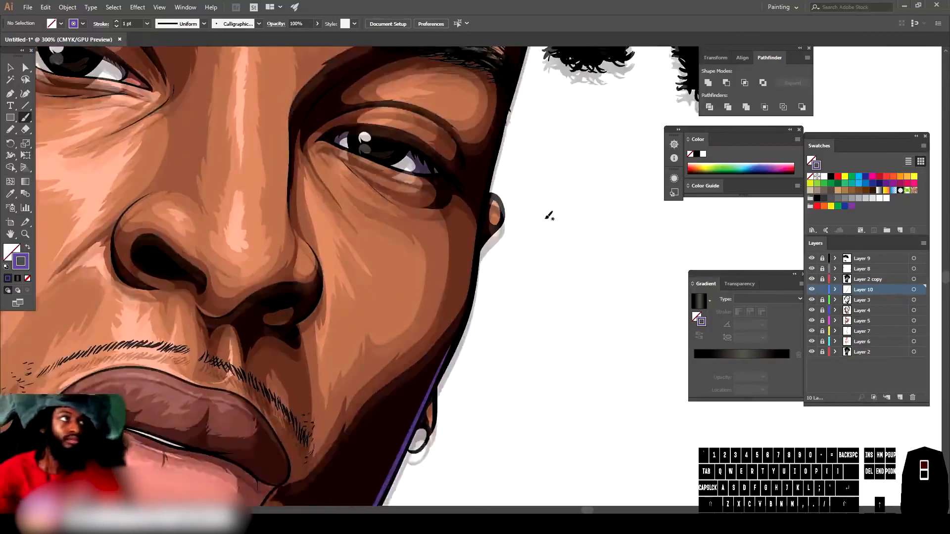
drag(438, 414, 508, 139)
scroll(508, 139, up, 7)
drag(505, 309, 529, 198)
key(ctrl+minus)
key(ctrl+minus)
key(ctrl+minus)
key(ctrl+minus)
key(ctrl+minus)
scroll(468, 466, down, 2)
key(ctrl+plus)
key(ctrl+plus)
key(ctrl+plus)
key(ctrl+plus)
key(ctrl+plus)
key(ctrl+plus)
key(ctrl+plus)
scroll(411, 335, up, 5)
mouse_move(402, 339)
mouse_down()
mouse_move(465, 229)
mouse_move(454, 191)
mouse_up()
key(ctrl+minus)
key(ctrl+minus)
key(ctrl+minus)
key(ctrl+minus)
key(ctrl+minus)
key(ctrl+plus)
key(ctrl+plus)
key(ctrl+plus)
key(ctrl+plus)
scroll(500, 446, up, 8)
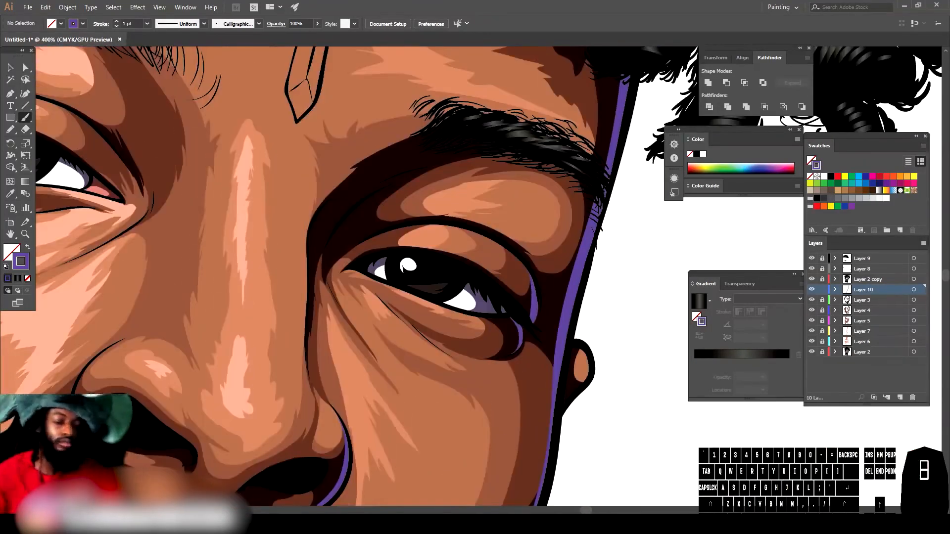
key(ctrl+minus)
key(ctrl+minus)
key(ctrl+minus)
key(ctrl+minus)
scroll(437, 493, up, 3)
mouse_move(368, 479)
mouse_down()
mouse_move(365, 386)
mouse_move(381, 208)
mouse_move(400, 128)
mouse_up()
key(ctrl+minus)
key(ctrl+minus)
key(ctrl+minus)
scroll(448, 462, up, 4)
key(ctrl+equal)
key(ctrl+equal)
key(ctrl+equal)
key(ctrl+equal)
mouse_move(314, 303)
mouse_down()
mouse_move(354, 289)
mouse_move(389, 253)
mouse_move(406, 209)
mouse_move(375, 158)
mouse_up()
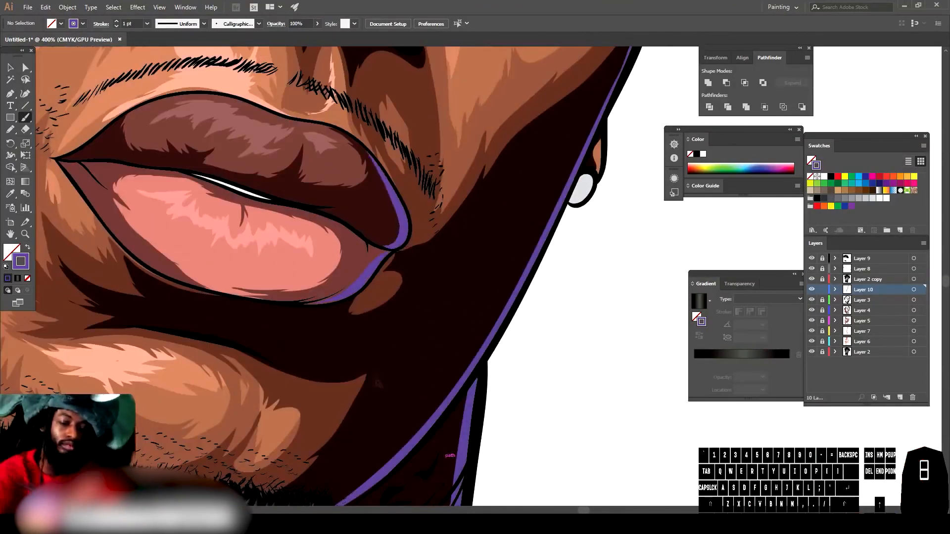
Step: Paint a purple rim-light stroke along the right edge of the lower lip
key(ctrl+minus)
key(ctrl+minus)
key(ctrl+minus)
key(ctrl+minus)
key(ctrl+equal)
key(ctrl+equal)
key(ctrl+equal)
key(ctrl+equal)
key(ctrl+equal)
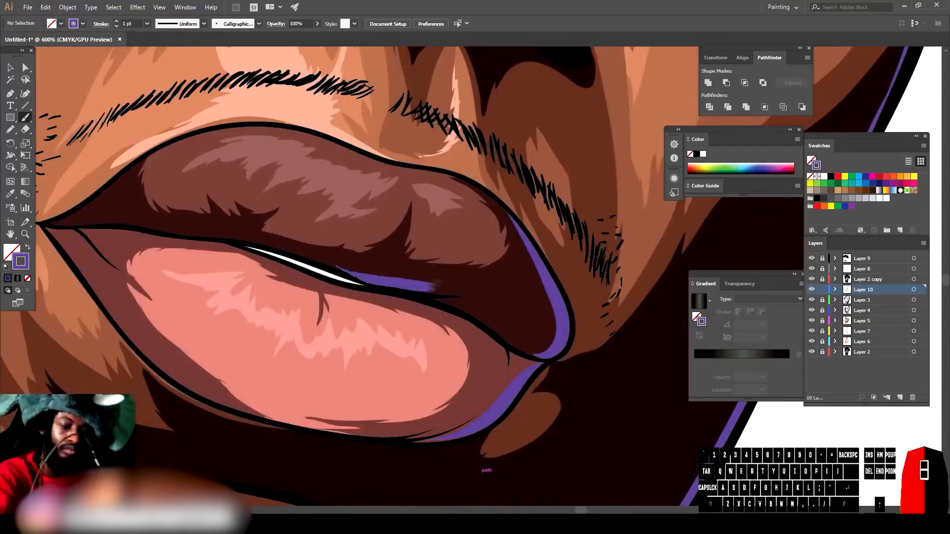
drag(416, 295, 544, 353)
Step: Create a new layer, move it to the top of the stack, and paint purple strokes beneath the right eye
key(ctrl+minus)
key(ctrl+minus)
key(ctrl+minus)
key(ctrl+minus)
key(ctrl+minus)
key(ctrl+minus)
scroll(519, 463, up, 3)
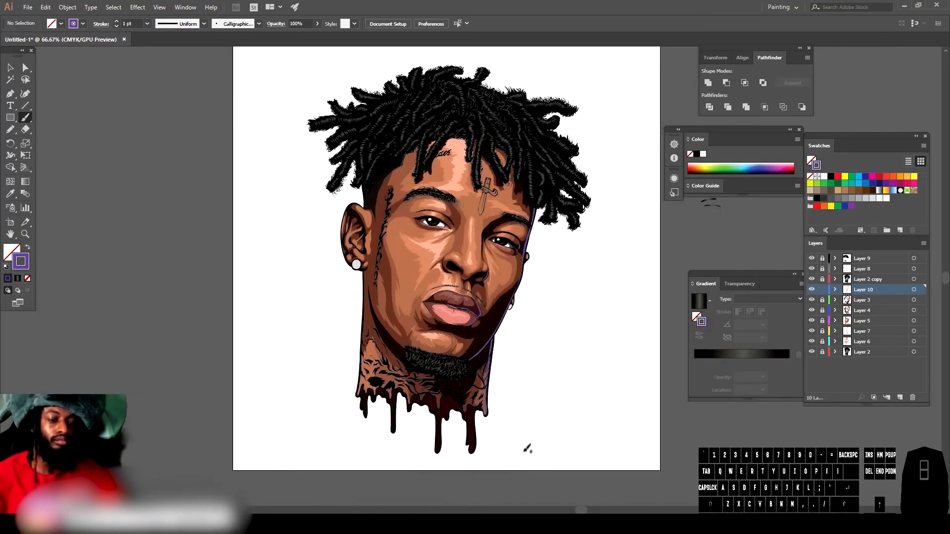
key(ctrl+equal)
key(ctrl+equal)
key(ctrl+equal)
key(ctrl+equal)
key(ctrl+equal)
scroll(523, 447, right, 2)
key(ctrl+equal)
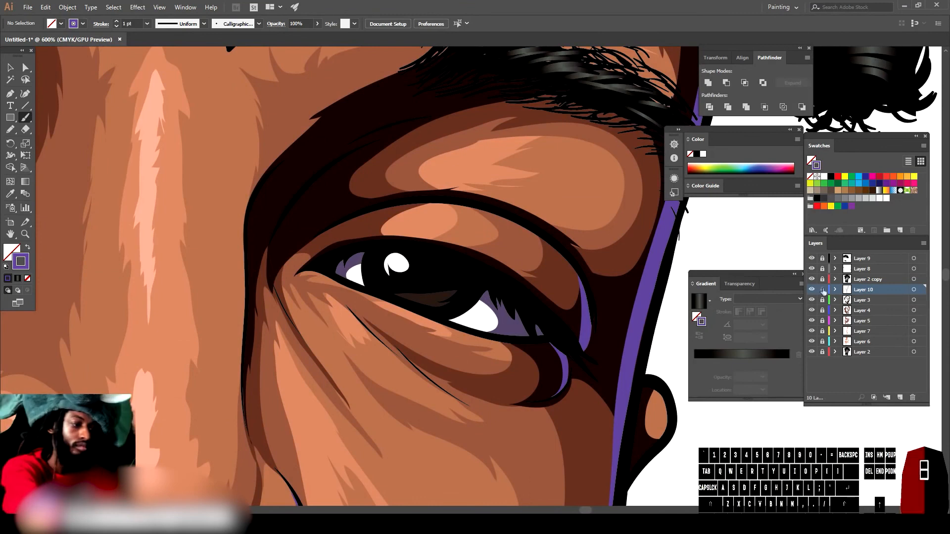
click(900, 397)
drag(864, 290, 865, 275)
drag(577, 344, 543, 311)
drag(536, 330, 525, 298)
drag(518, 310, 515, 288)
Step: Lock Layer 11 and add a new layer positioned above Layer 10
key(ctrl+minus)
key(ctrl+minus)
key(ctrl+minus)
key(ctrl+minus)
key(ctrl+minus)
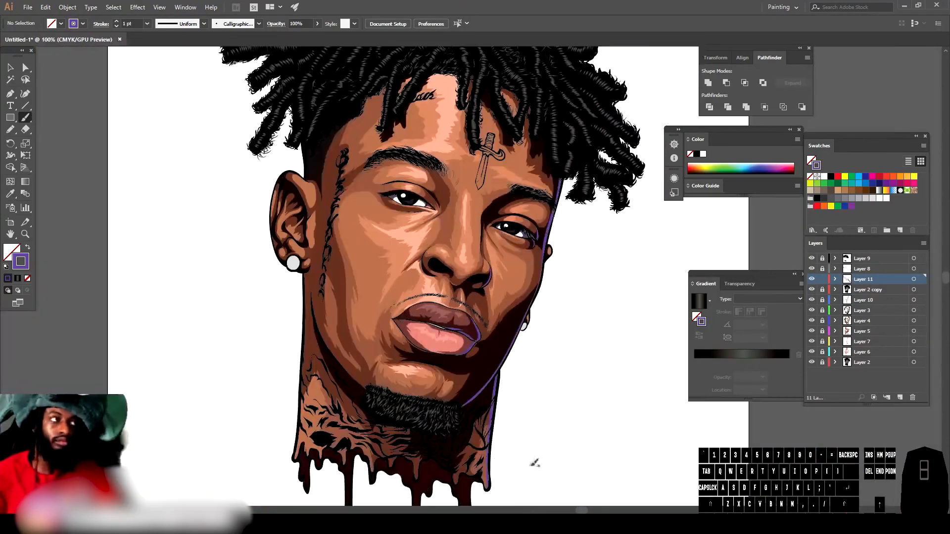
click(823, 280)
click(900, 397)
drag(867, 280, 866, 305)
Step: Reset the colours to default and pick a greyish mauve fill colour (H 344°, S 20%)
scroll(308, 250, up, 6)
scroll(187, 417, left, 3)
key(d)
double_click(21, 262)
click(632, 441)
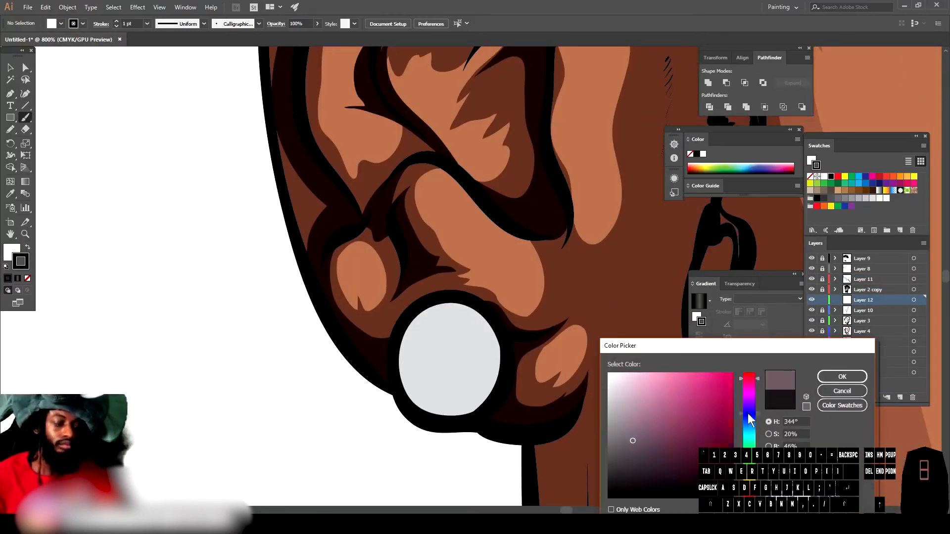
click(749, 416)
click(653, 433)
click(842, 377)
Step: Draw a wavy squiggle pattern on the earring stud and add small brush strokes beneath it
key(n)
mouse_move(410, 405)
mouse_down()
mouse_move(436, 396)
mouse_move(451, 346)
mouse_move(501, 366)
mouse_move(430, 307)
mouse_move(421, 391)
mouse_up()
key(v)
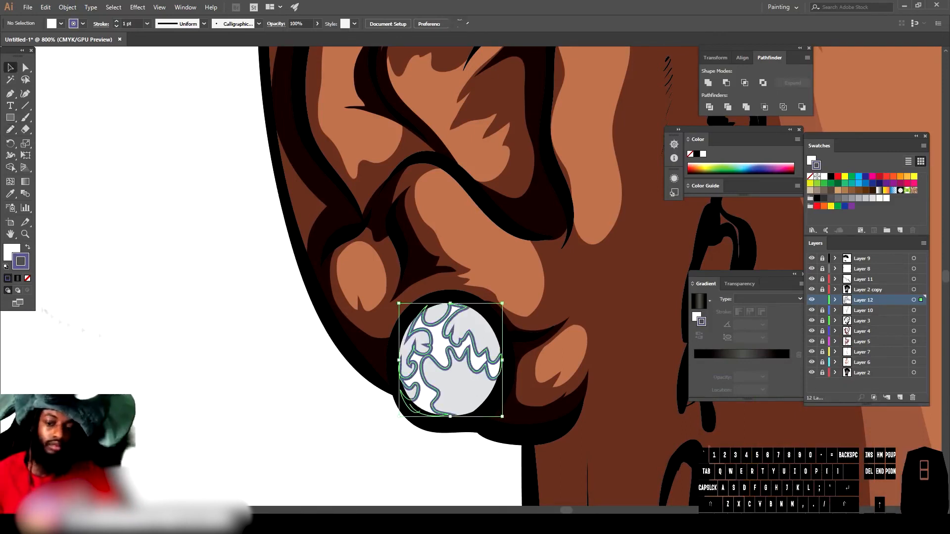
key(shift+x)
click(28, 279)
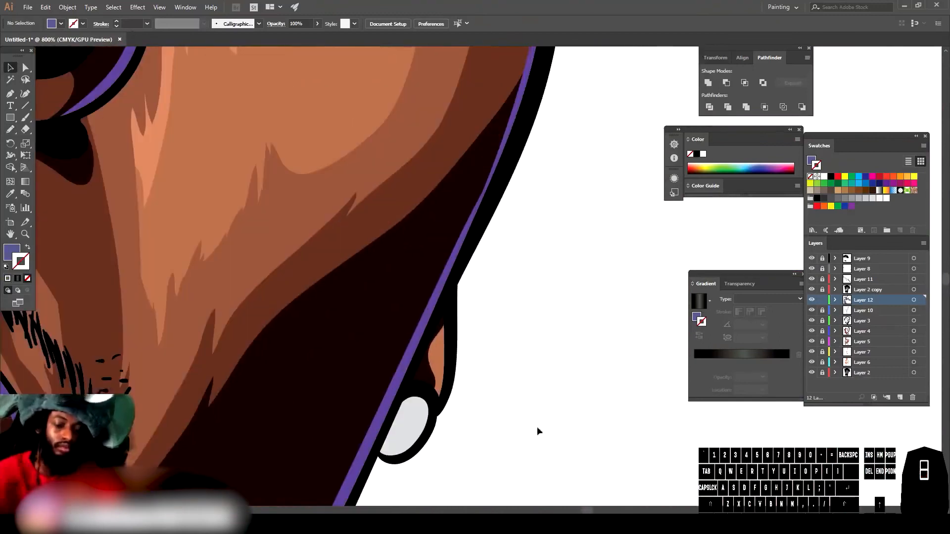
click(10, 130)
mouse_move(418, 451)
mouse_down()
mouse_move(409, 429)
mouse_move(428, 410)
mouse_move(421, 447)
mouse_up()
mouse_move(390, 459)
mouse_down()
mouse_move(393, 447)
mouse_move(384, 457)
mouse_up()
Step: Lock Layer 12
key(ctrl+minus)
key(ctrl+minus)
key(ctrl+minus)
key(ctrl+minus)
key(ctrl+minus)
key(ctrl+minus)
key(ctrl+minus)
scroll(490, 431, up, 1)
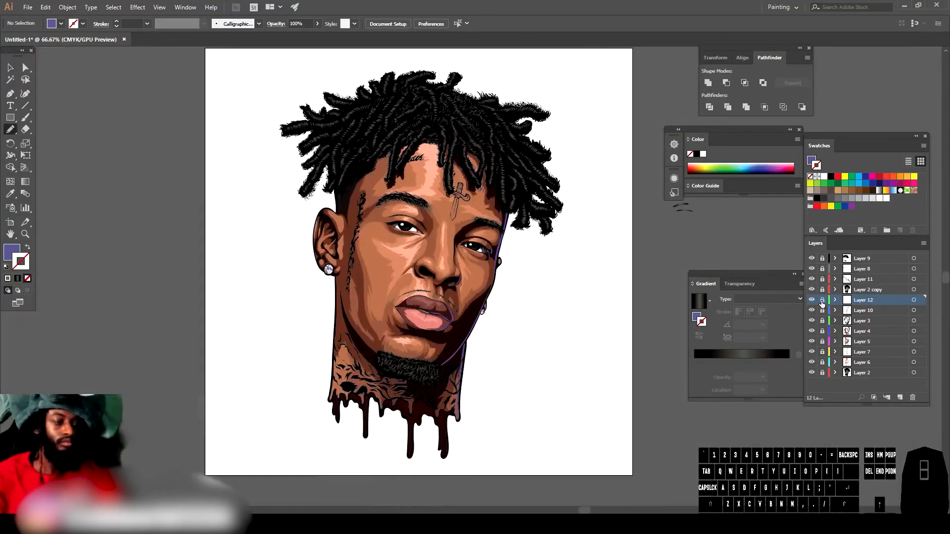
click(822, 300)
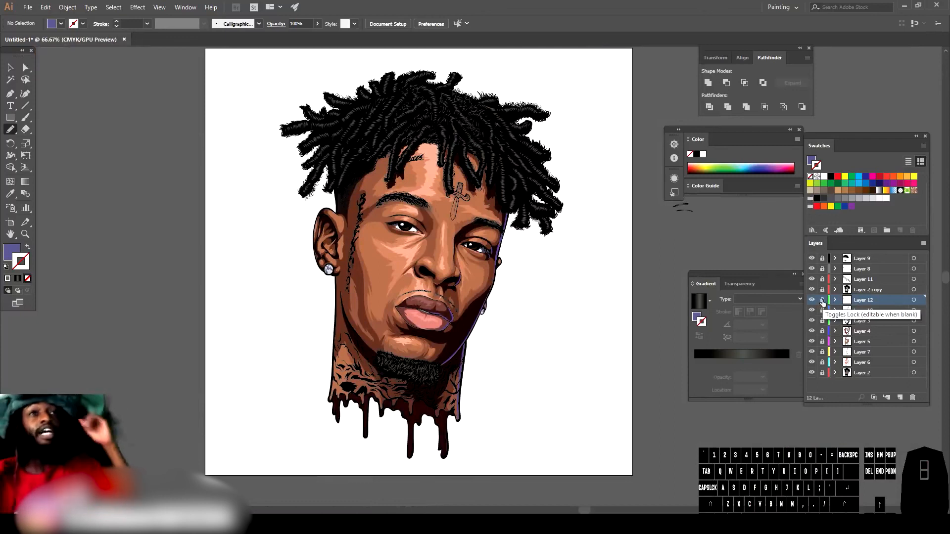